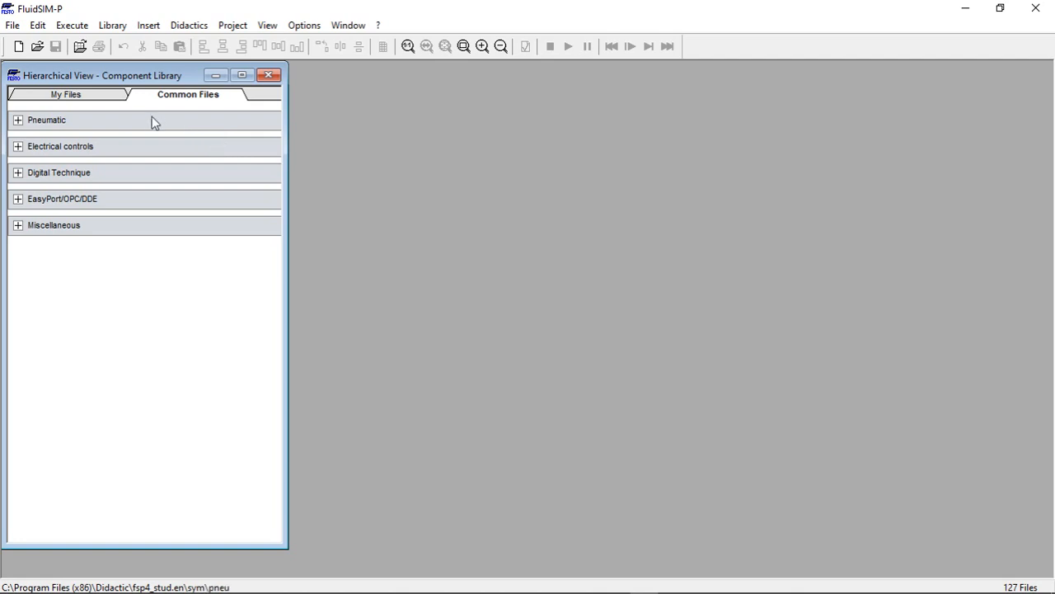
# - Create a new blank circuit file and try to start its simulation
pyautogui.click(70, 95)
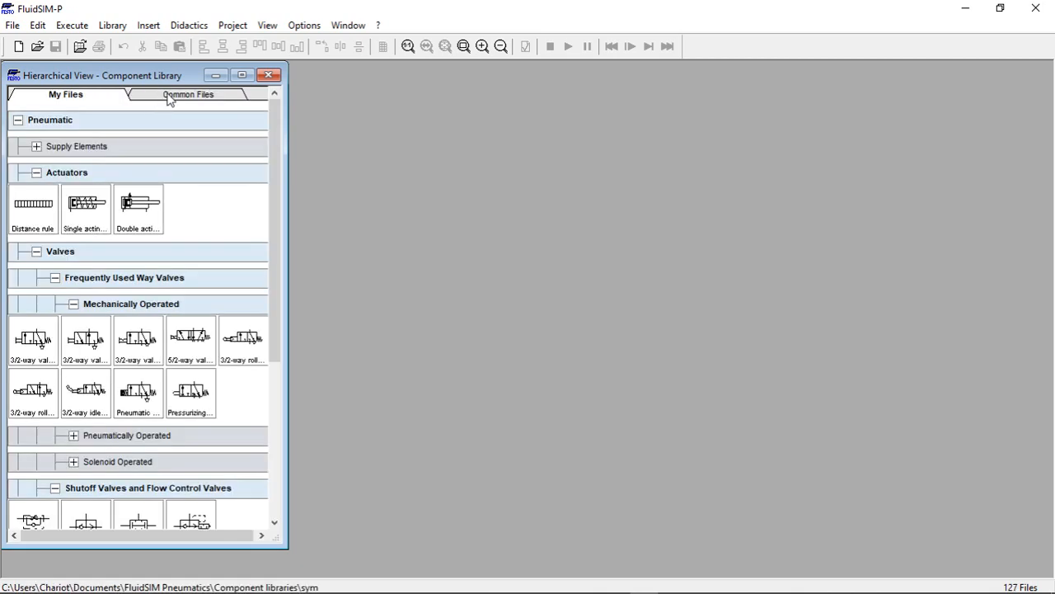
pyautogui.click(168, 95)
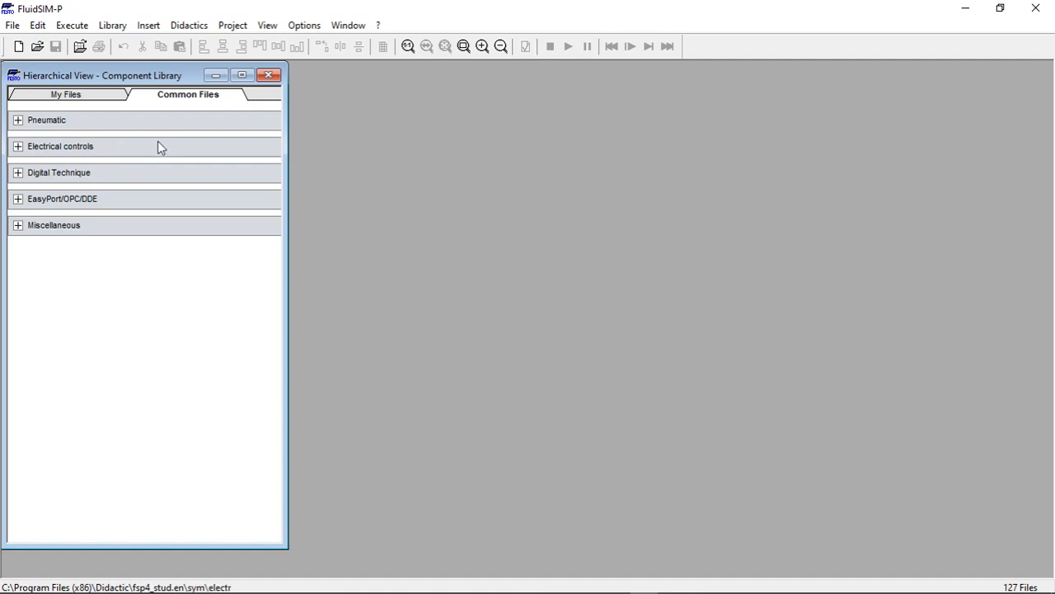
pyautogui.click(19, 49)
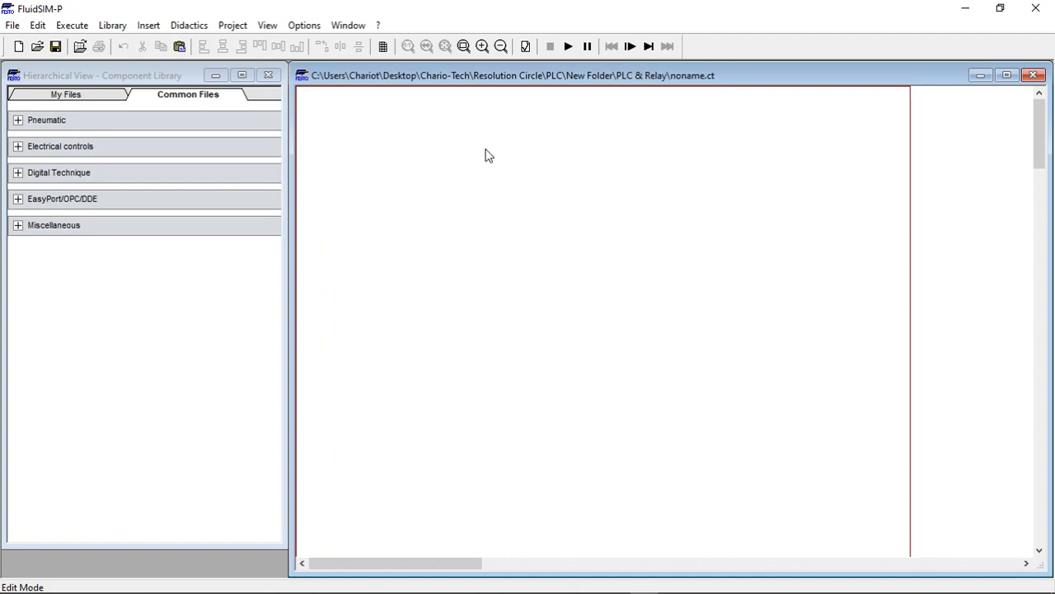
pyautogui.click(569, 47)
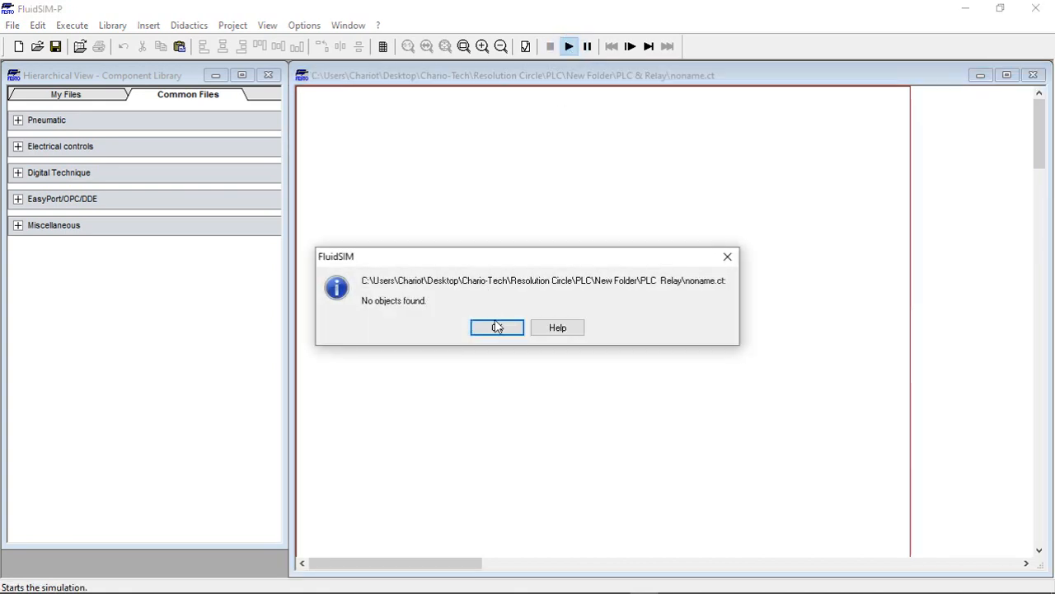
pyautogui.click(496, 326)
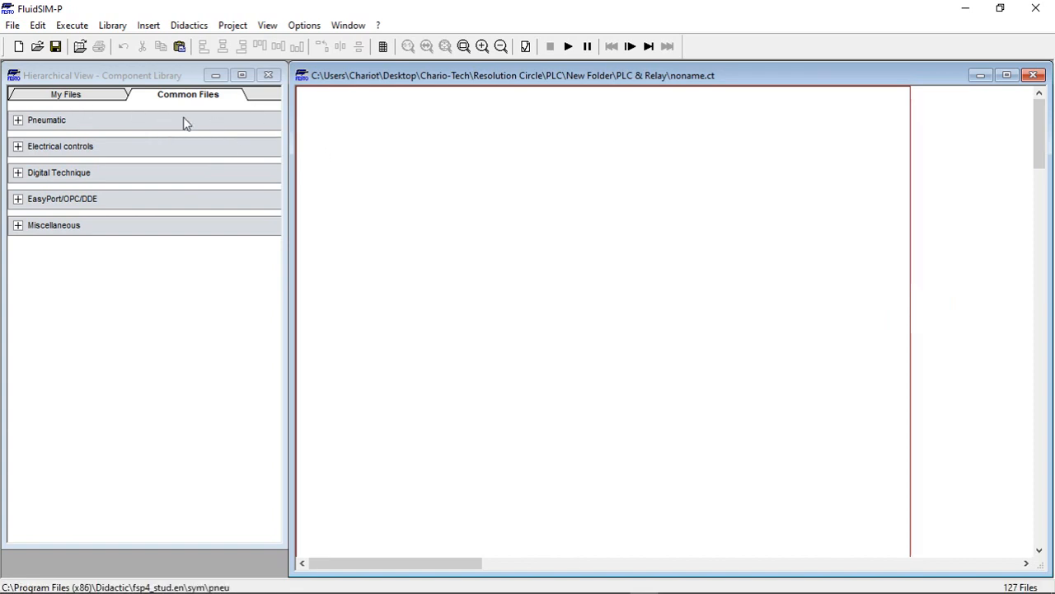
# - Examine the Pneumatic library's supply elements, actuators, valves, valve groups, and measuring instruments and sensors
pyautogui.click(18, 120)
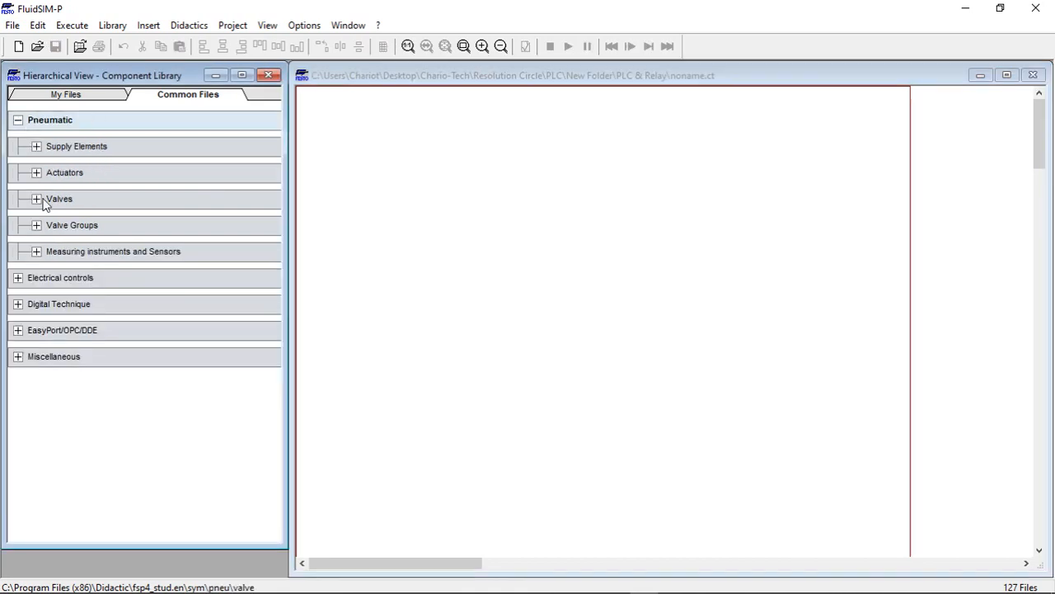
pyautogui.click(37, 147)
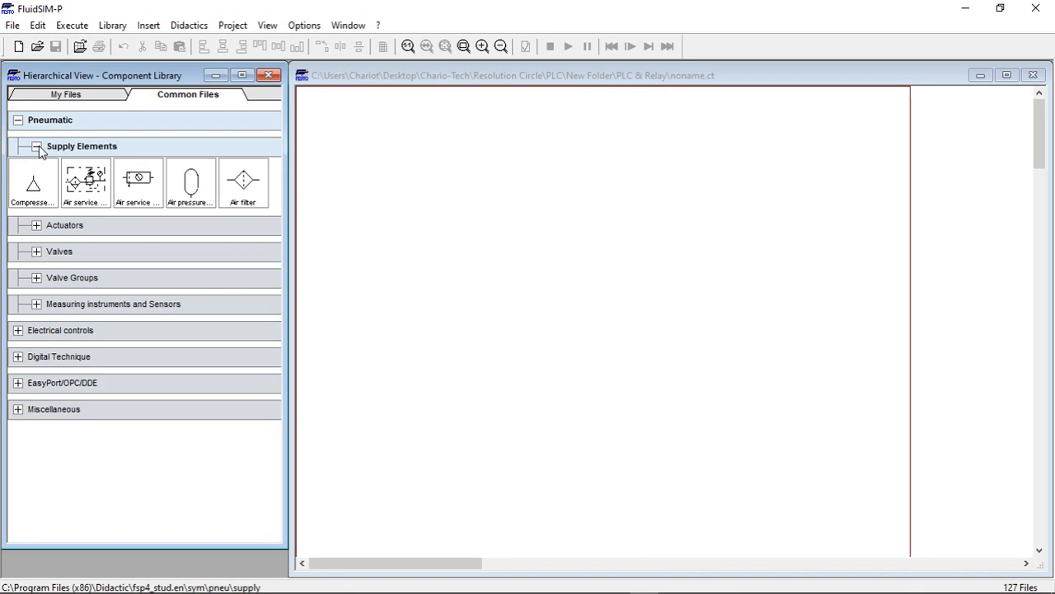
pyautogui.click(37, 146)
pyautogui.click(38, 172)
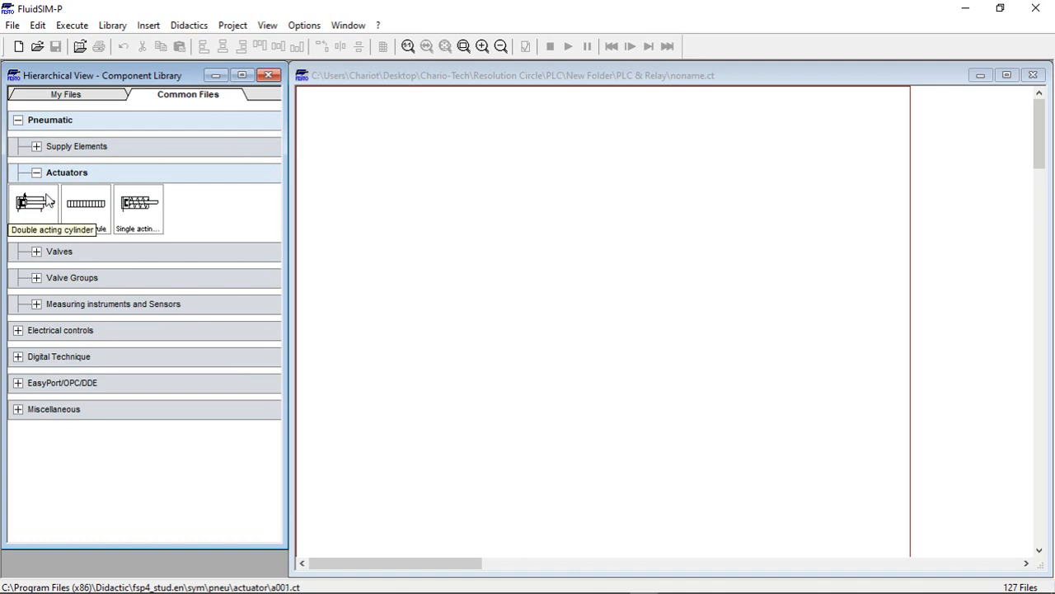
pyautogui.click(37, 173)
pyautogui.click(36, 198)
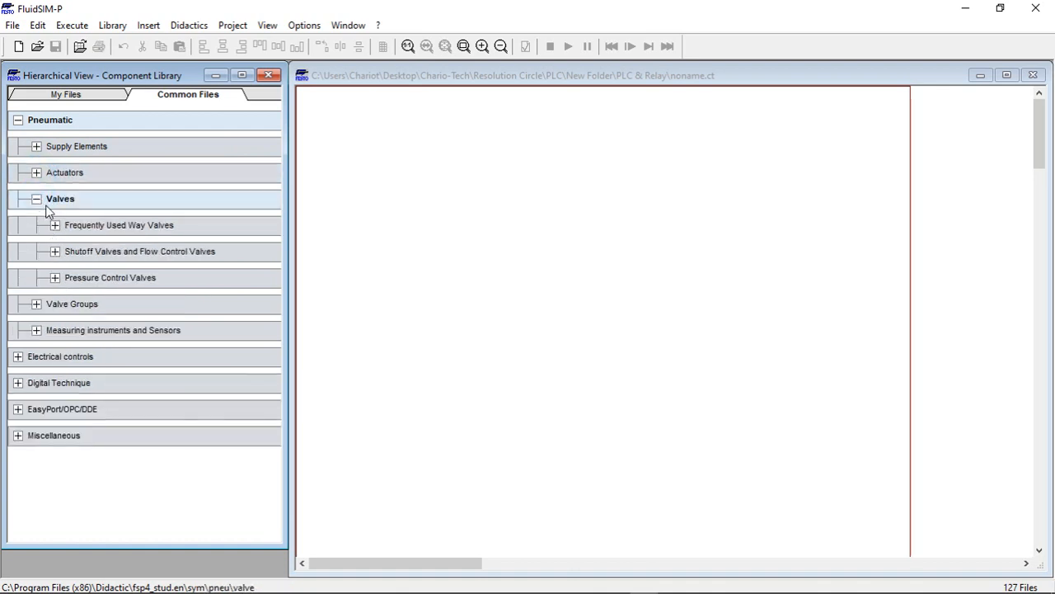
pyautogui.click(37, 199)
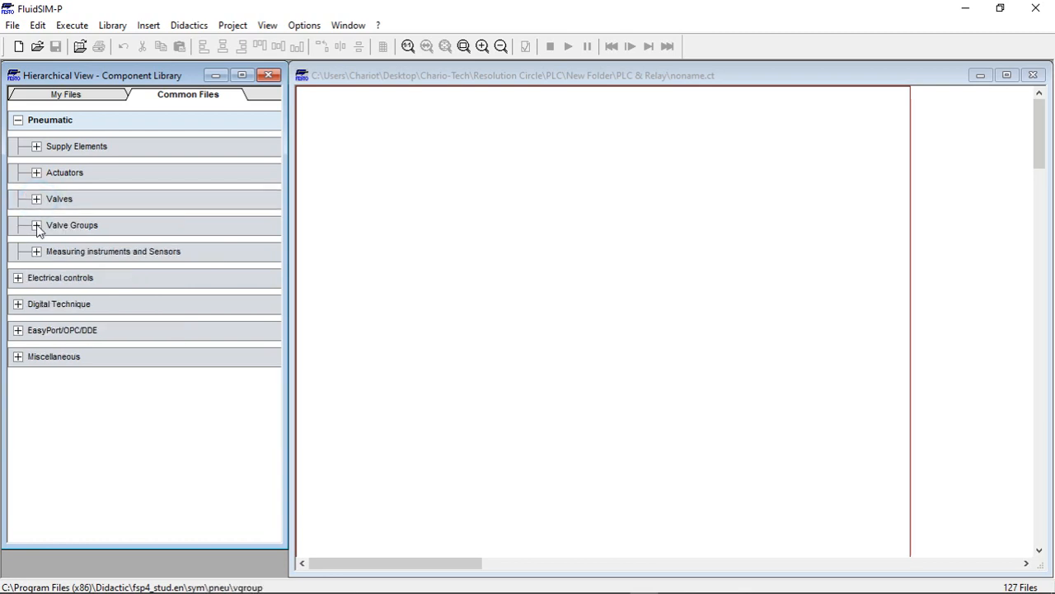
pyautogui.click(36, 225)
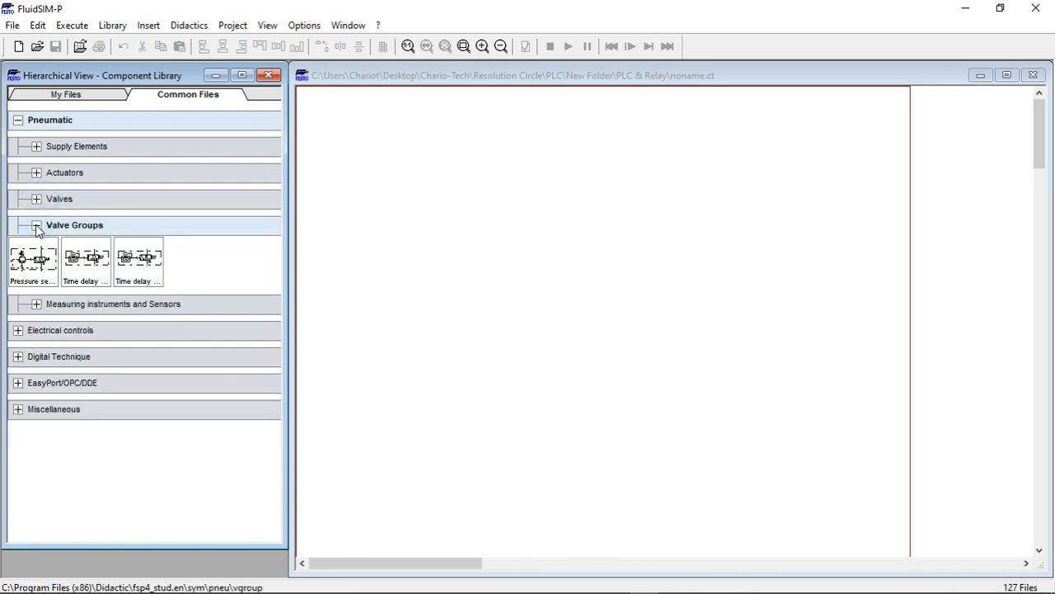
pyautogui.click(36, 224)
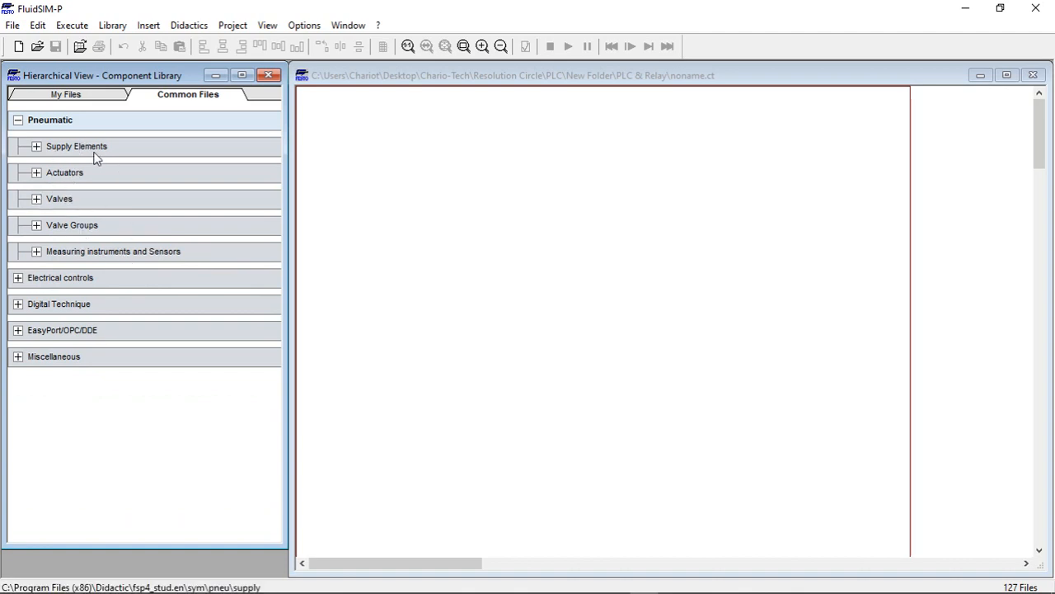
pyautogui.click(37, 252)
pyautogui.click(36, 252)
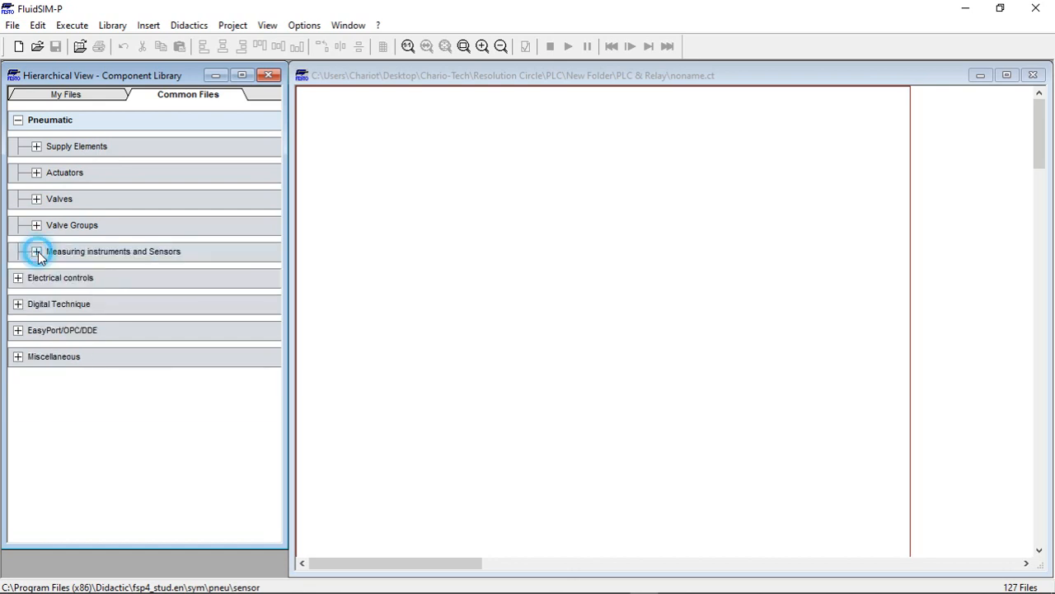
pyautogui.click(17, 120)
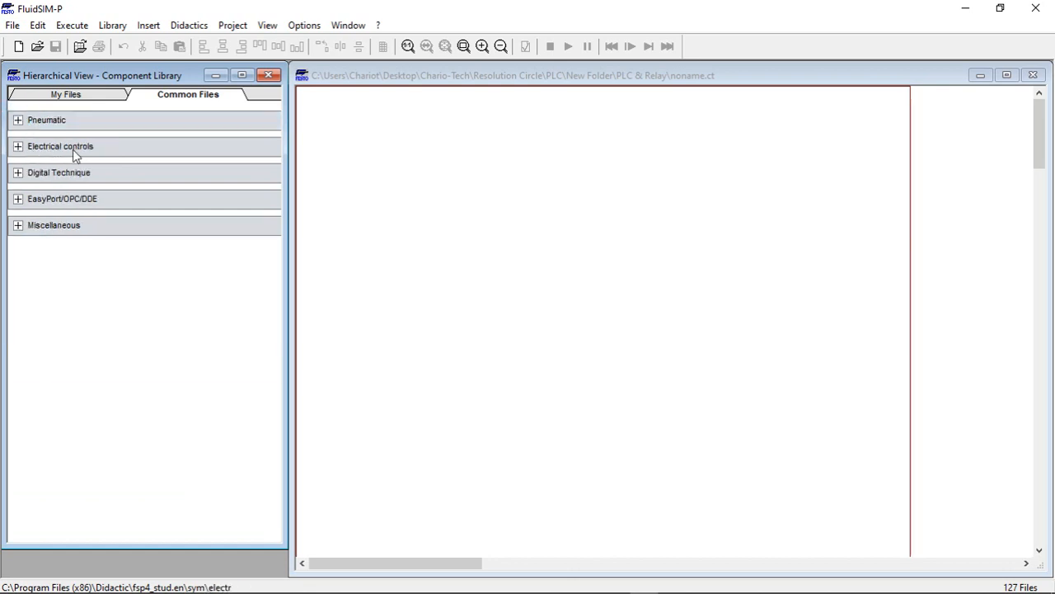
# - Examine the Electrical controls, Digital Technique, EasyPort/OPC/DDE and Miscellaneous categories of the component library
pyautogui.click(17, 147)
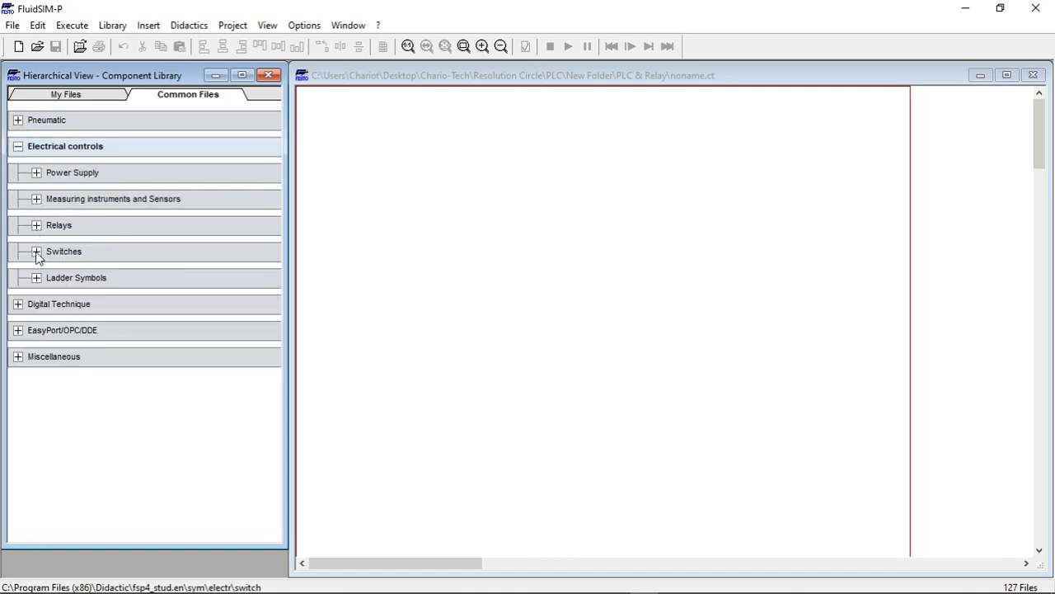
pyautogui.click(19, 304)
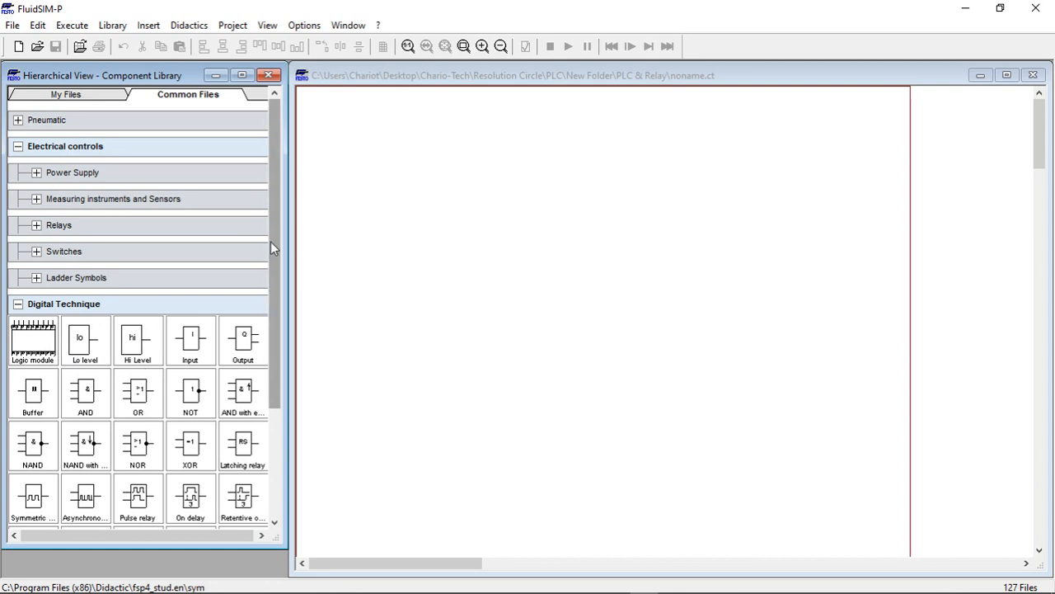
pyautogui.moveTo(270, 242); pyautogui.dragTo(275, 371)
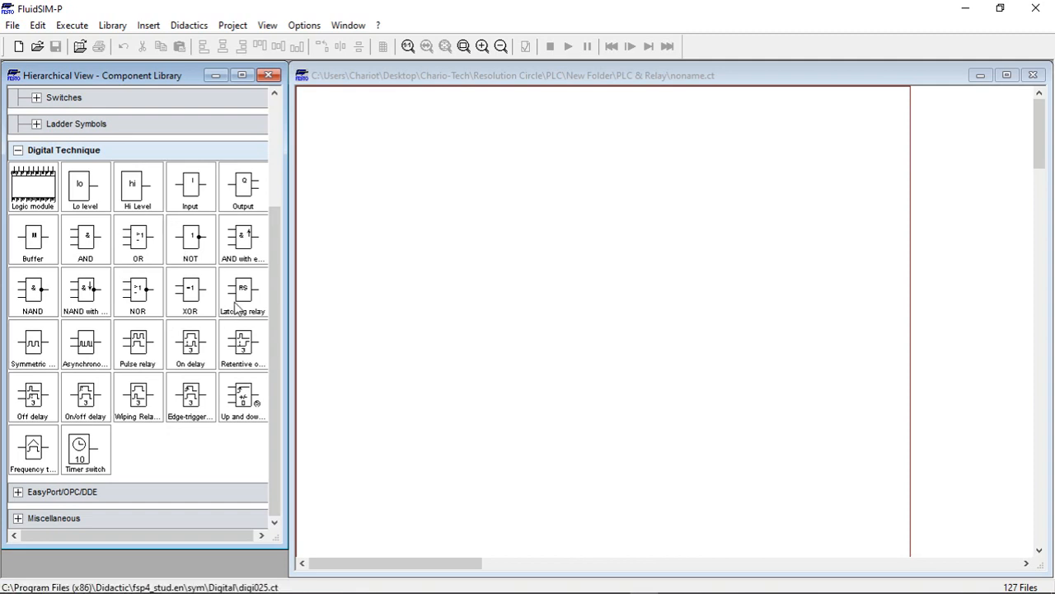
pyautogui.moveTo(272, 318); pyautogui.dragTo(278, 228)
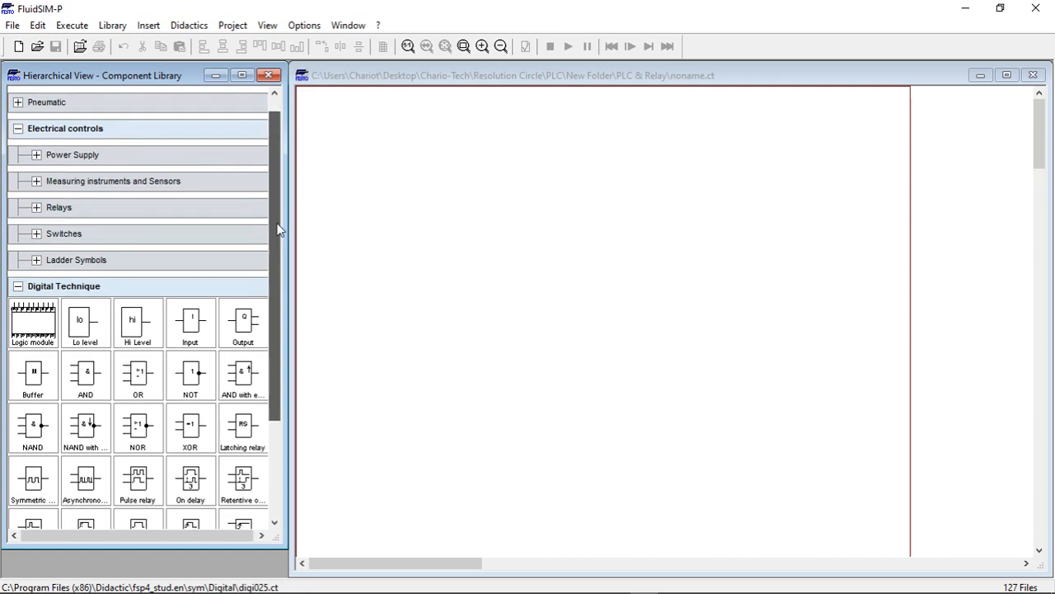
pyautogui.click(18, 287)
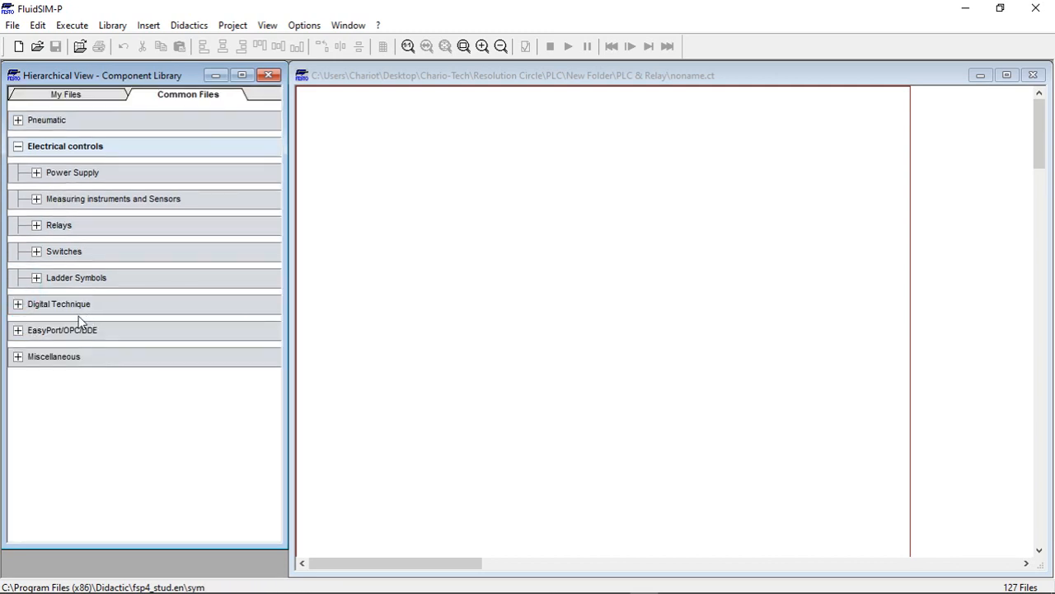
pyautogui.click(17, 331)
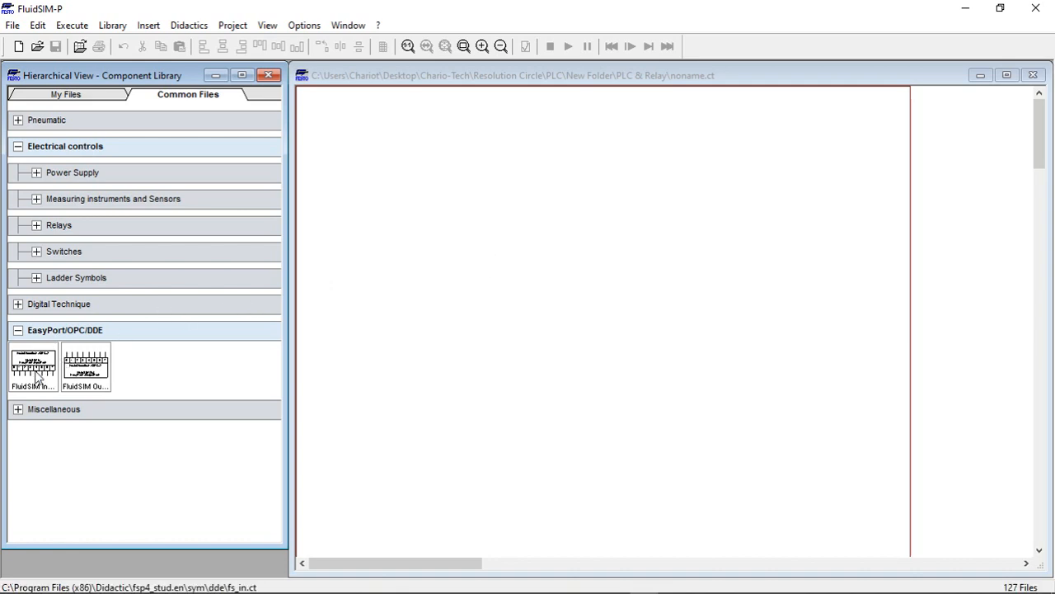
pyautogui.click(17, 408)
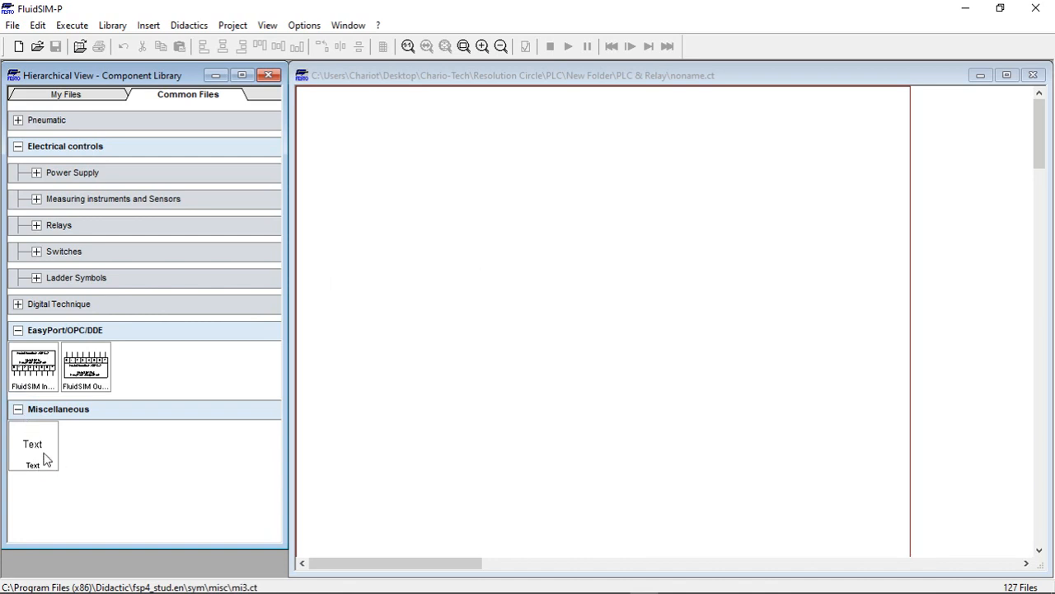
pyautogui.click(18, 409)
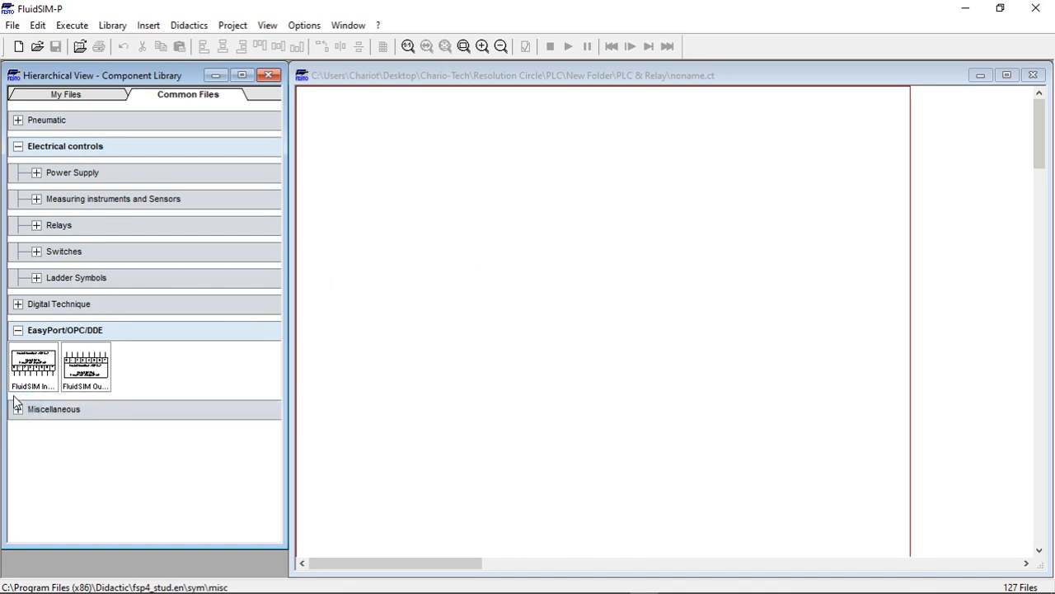
pyautogui.click(17, 330)
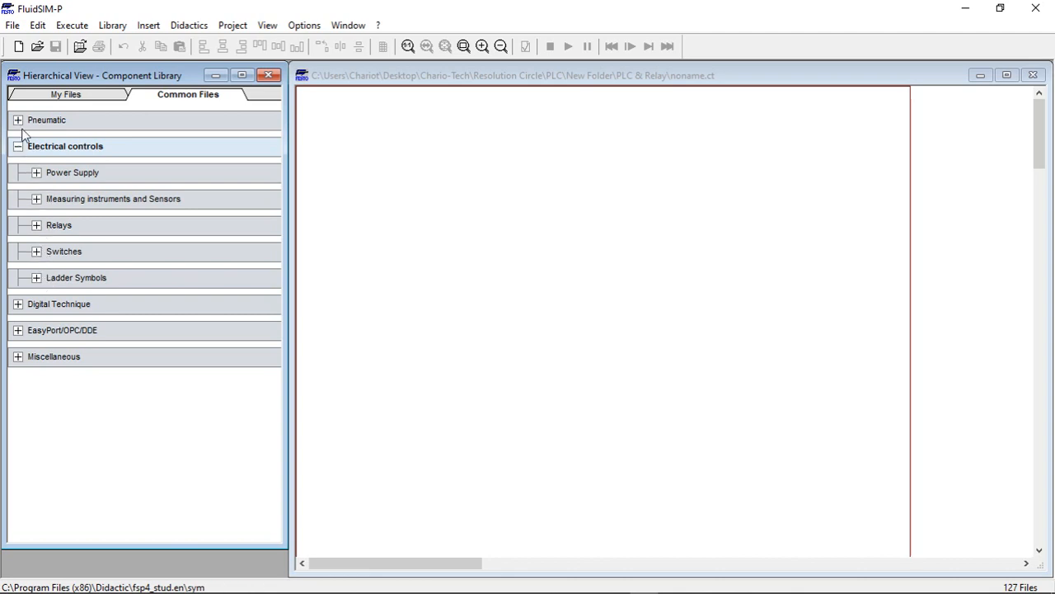
# - Place the 24V electrical connection from the Ladder Symbols in the upper-left area of the circuit sheet
pyautogui.click(38, 278)
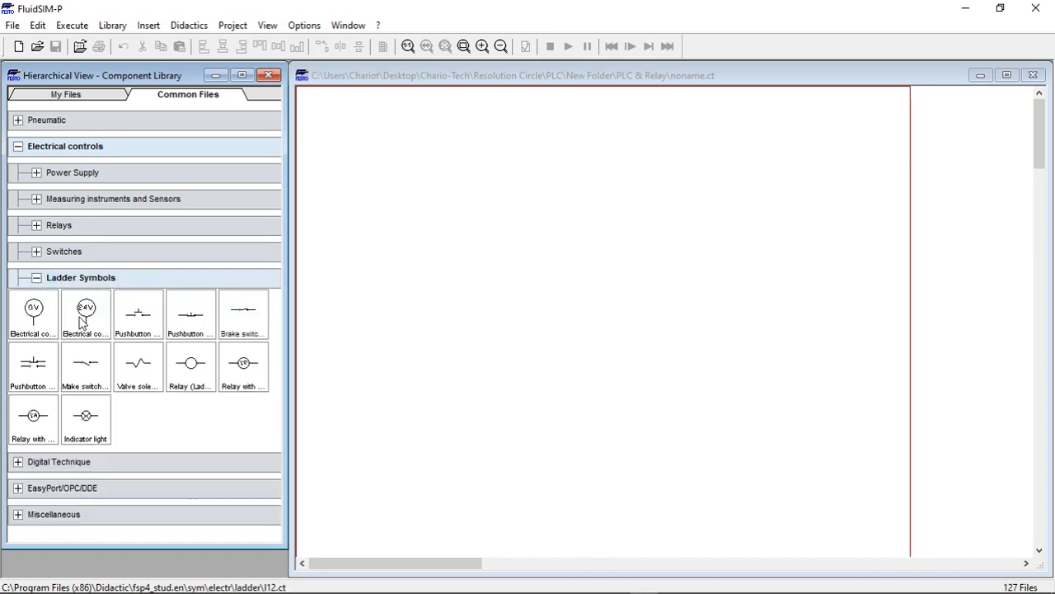
pyautogui.moveTo(80, 318)
pyautogui.mouseDown()
pyautogui.moveTo(105, 295)
pyautogui.moveTo(82, 322)
pyautogui.mouseUp()
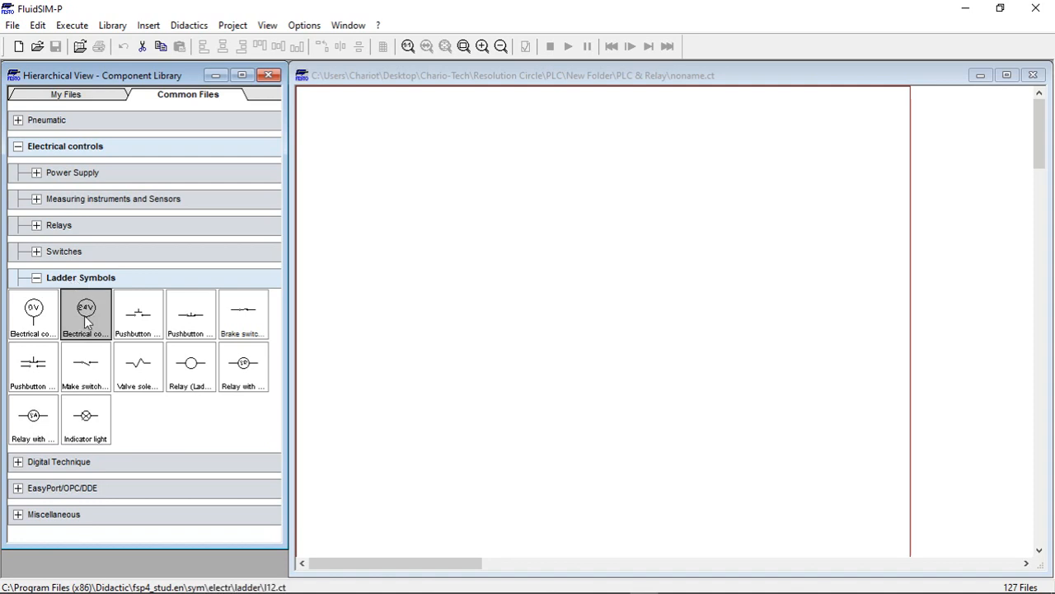
pyautogui.moveTo(84, 314); pyautogui.dragTo(371, 180)
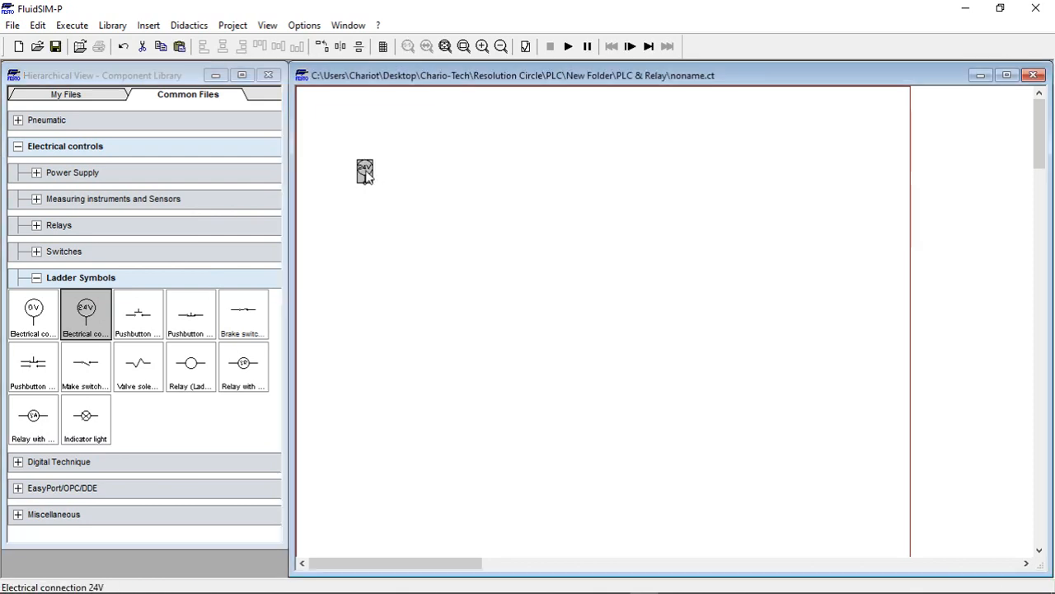
# - View the component photo and the component description of the placed 24V electrical connection
pyautogui.rightClick(365, 172)
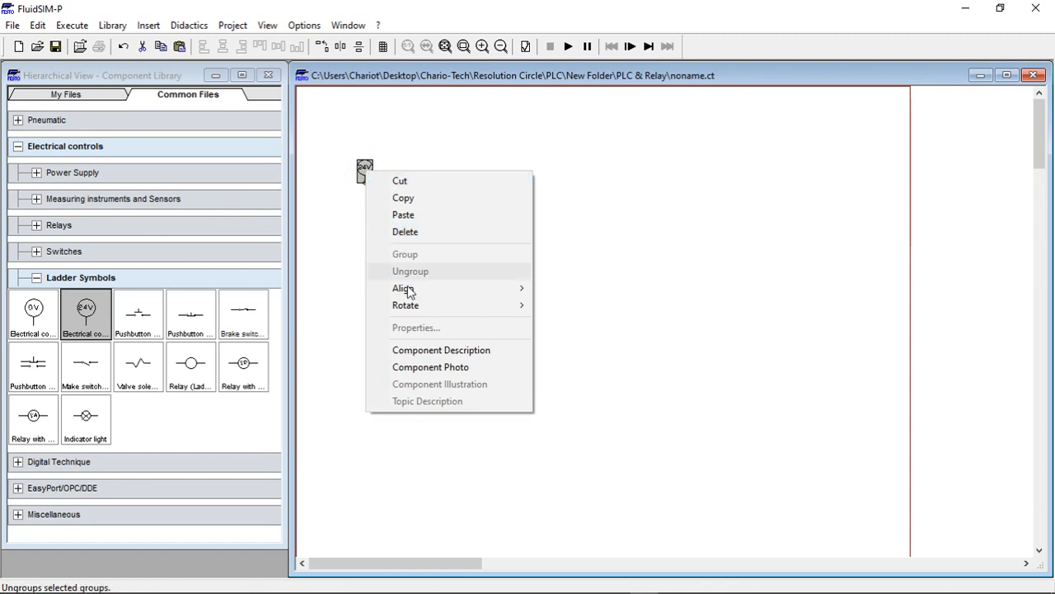
pyautogui.click(423, 368)
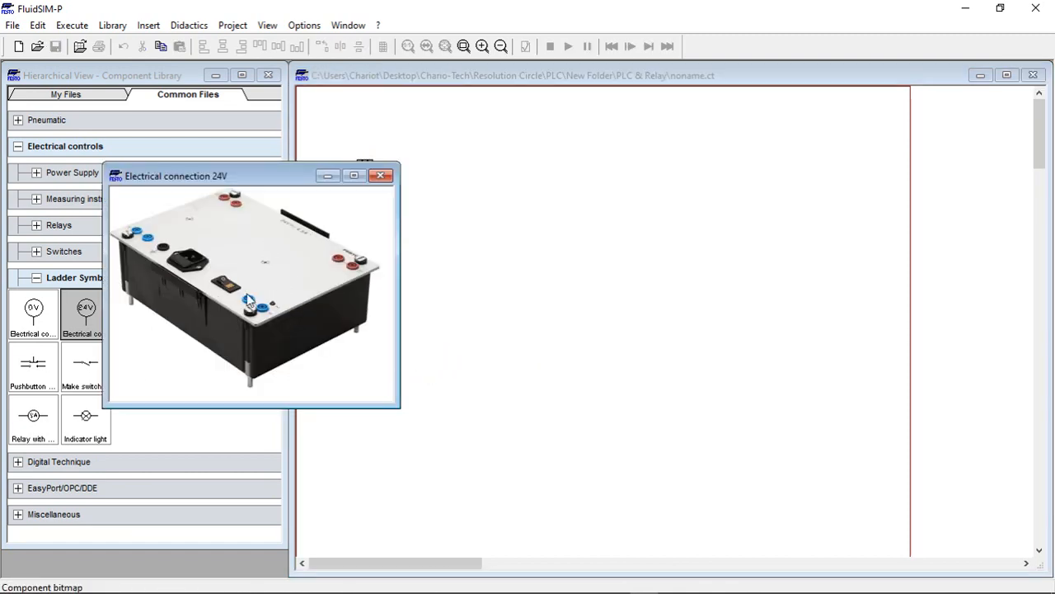
pyautogui.click(381, 175)
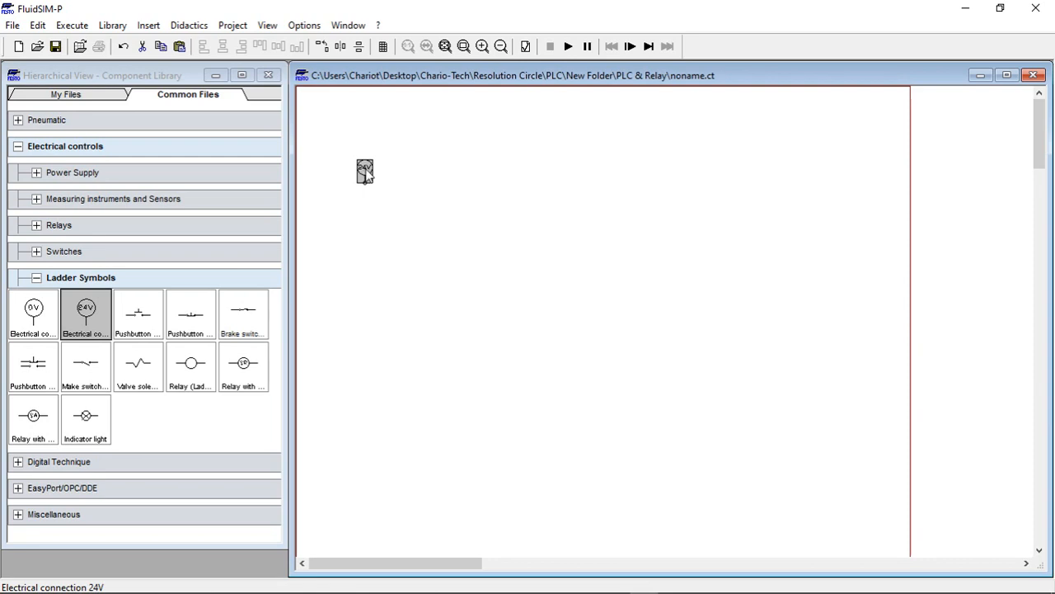
pyautogui.rightClick(365, 172)
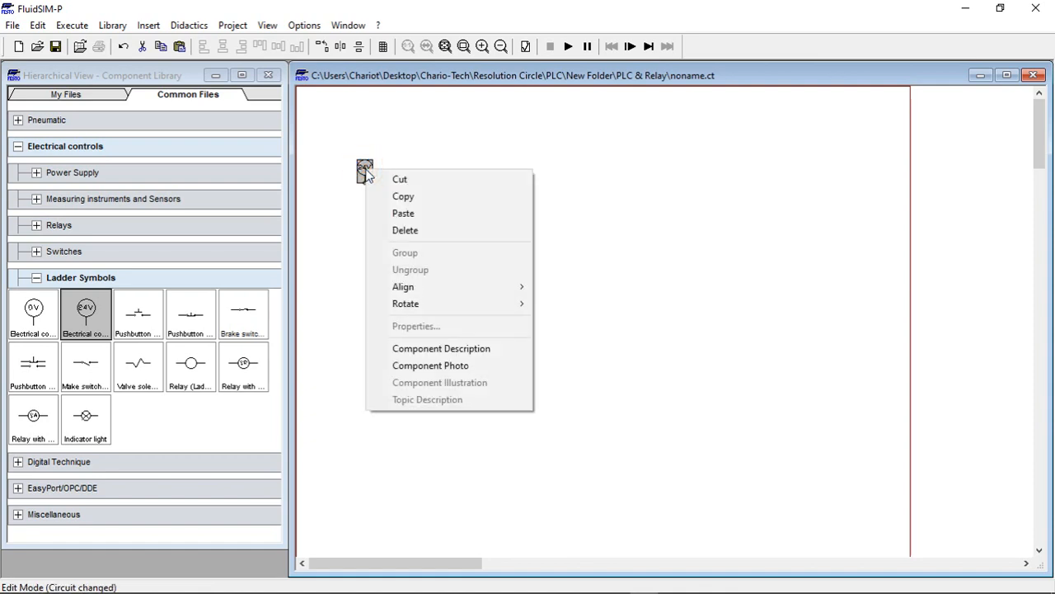
pyautogui.click(423, 345)
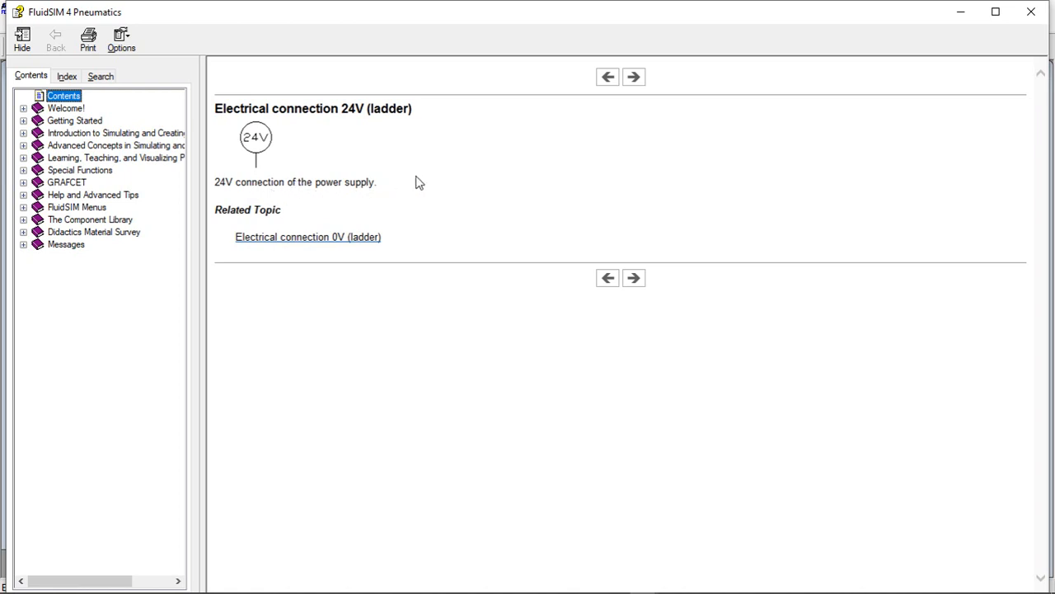
pyautogui.click(1031, 13)
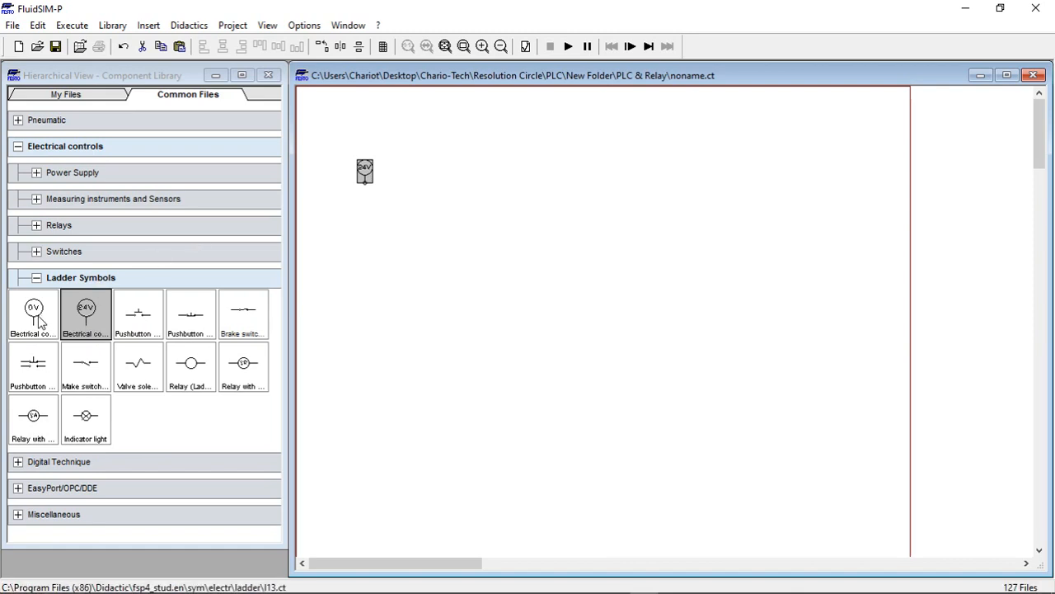
# - Place a 0V electrical connection at the sheet's upper right and a ladder make pushbutton below and right of the 24V connection
pyautogui.moveTo(39, 321); pyautogui.dragTo(770, 162)
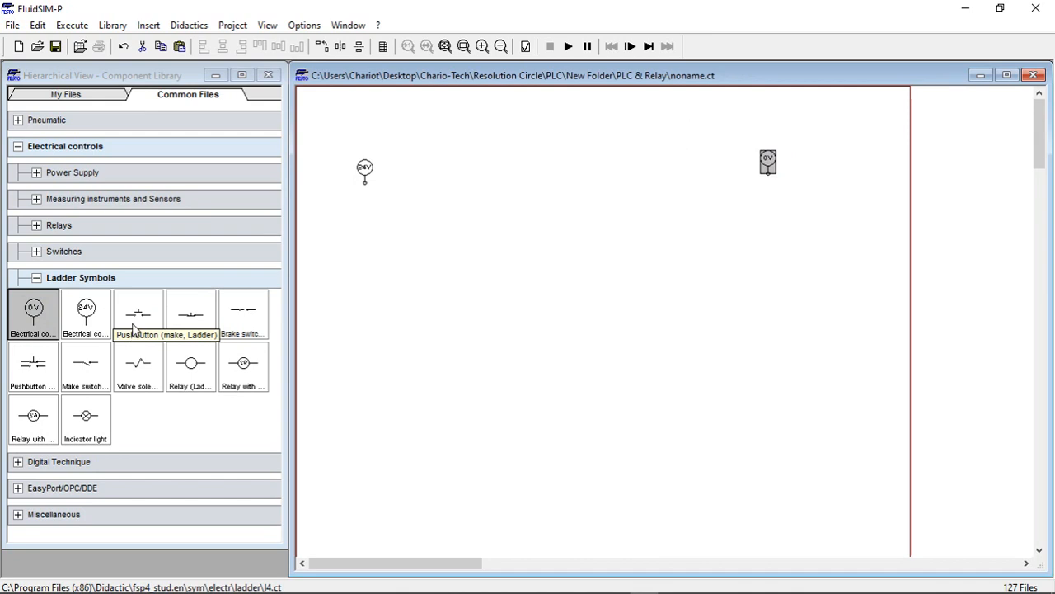
pyautogui.moveTo(133, 328); pyautogui.dragTo(422, 238)
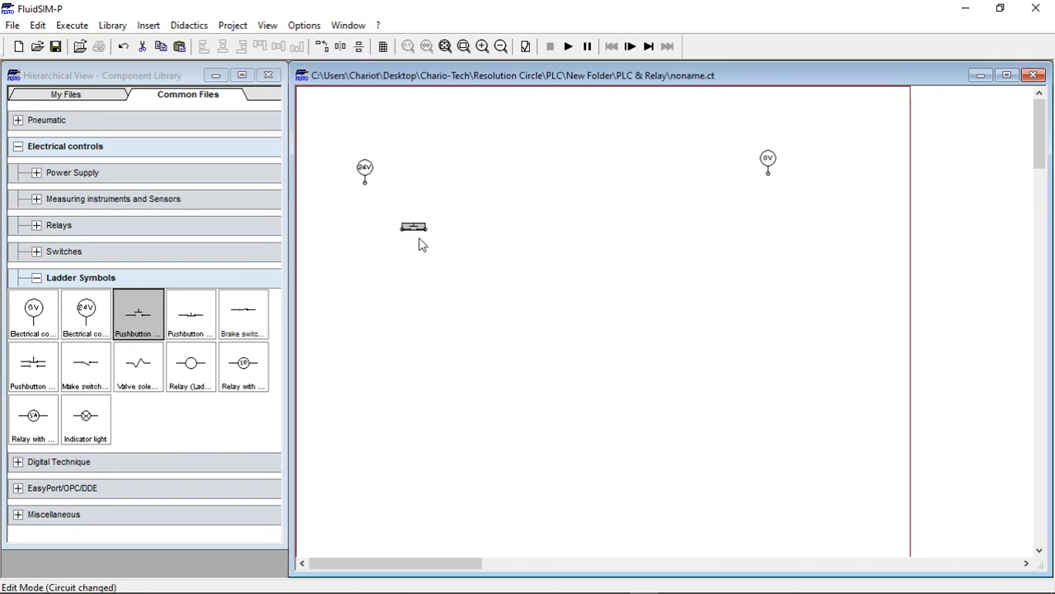
pyautogui.click(421, 245)
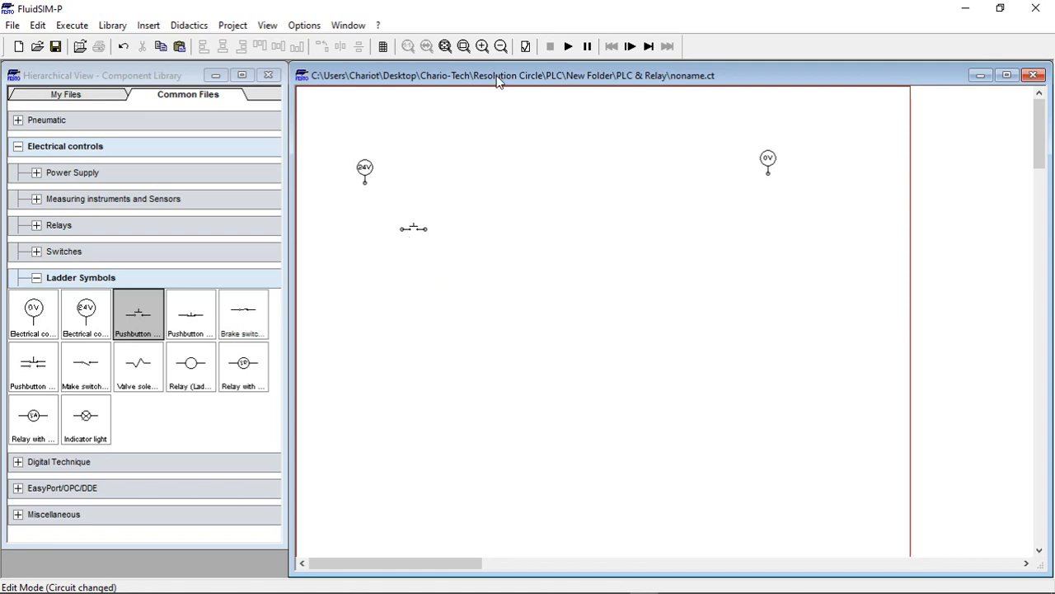
# - Wire the 24V connection's terminal to the near terminal of the make pushbutton
pyautogui.click(482, 46)
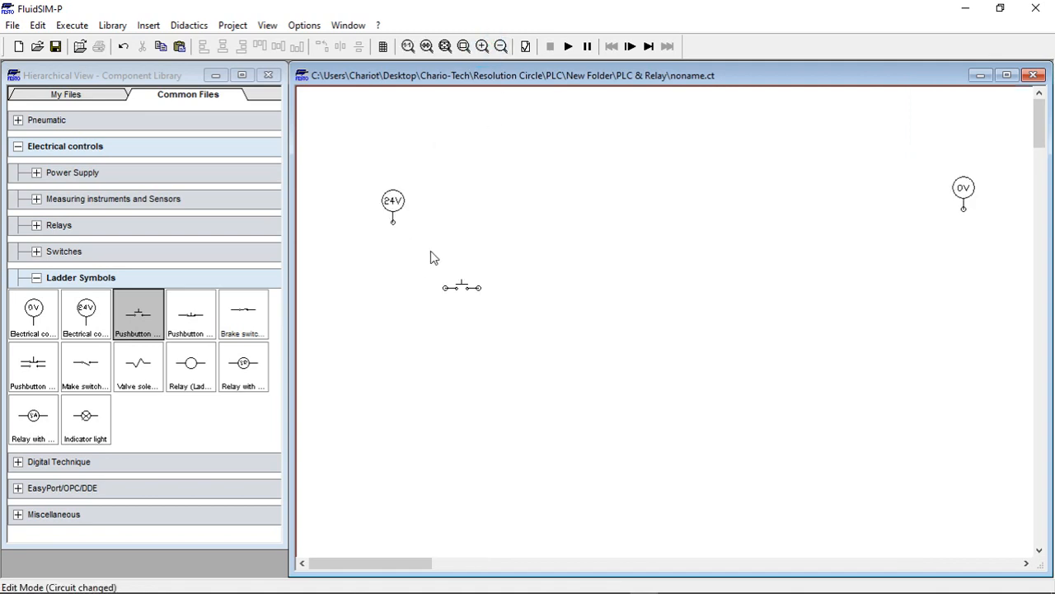
pyautogui.click(483, 47)
pyautogui.moveTo(368, 564); pyautogui.dragTo(381, 564)
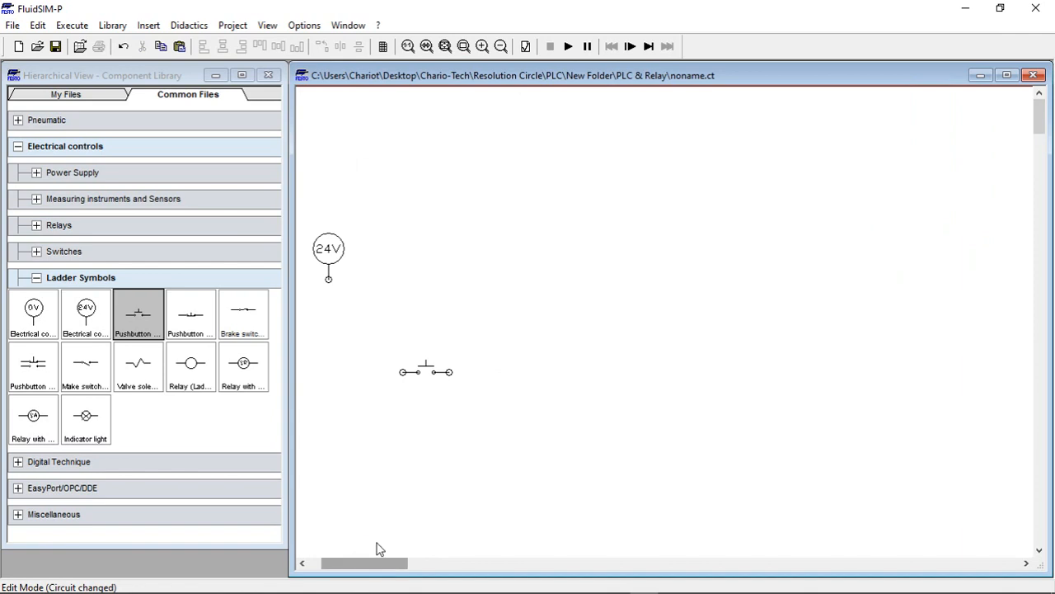
pyautogui.click(403, 372)
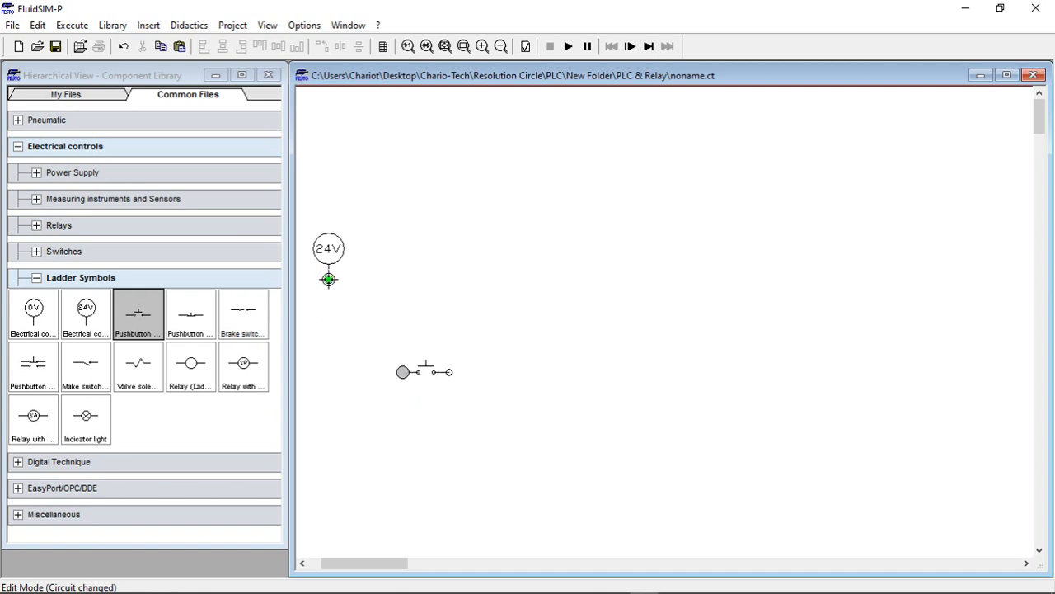
pyautogui.moveTo(328, 278); pyautogui.dragTo(403, 371)
# - Add a ladder break pushbutton and a ladder relay on the rung, wiring them in series from the make pushbutton to 0V
pyautogui.click(502, 47)
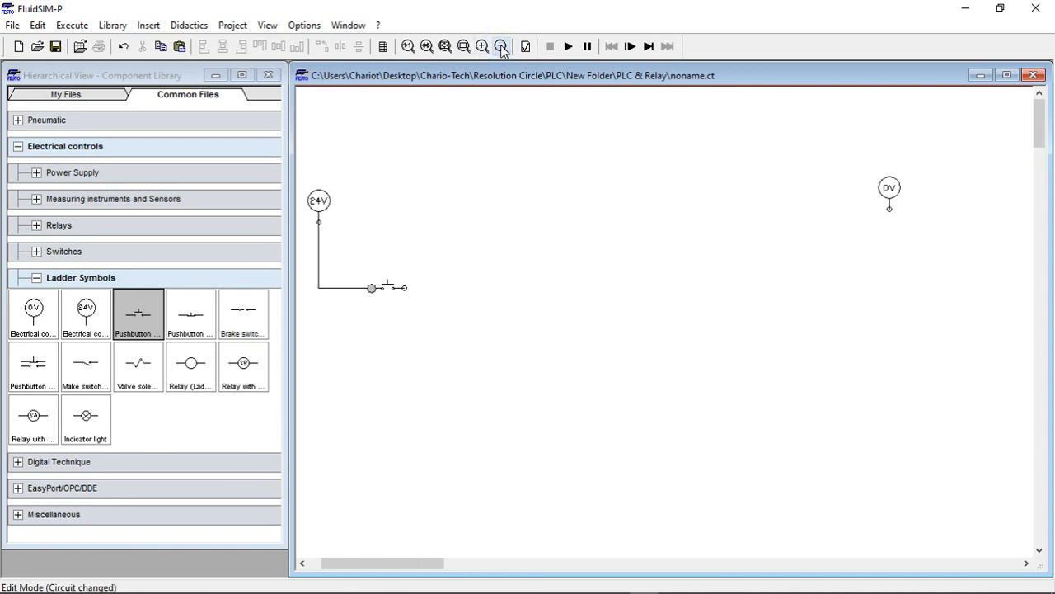
pyautogui.click(501, 47)
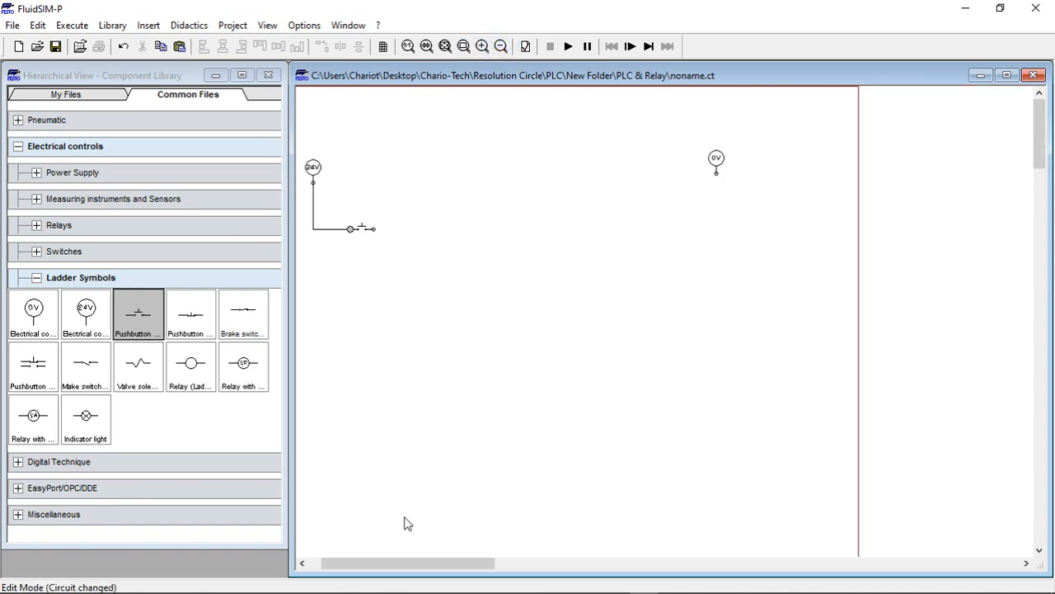
pyautogui.scroll(-5, 404, 559)
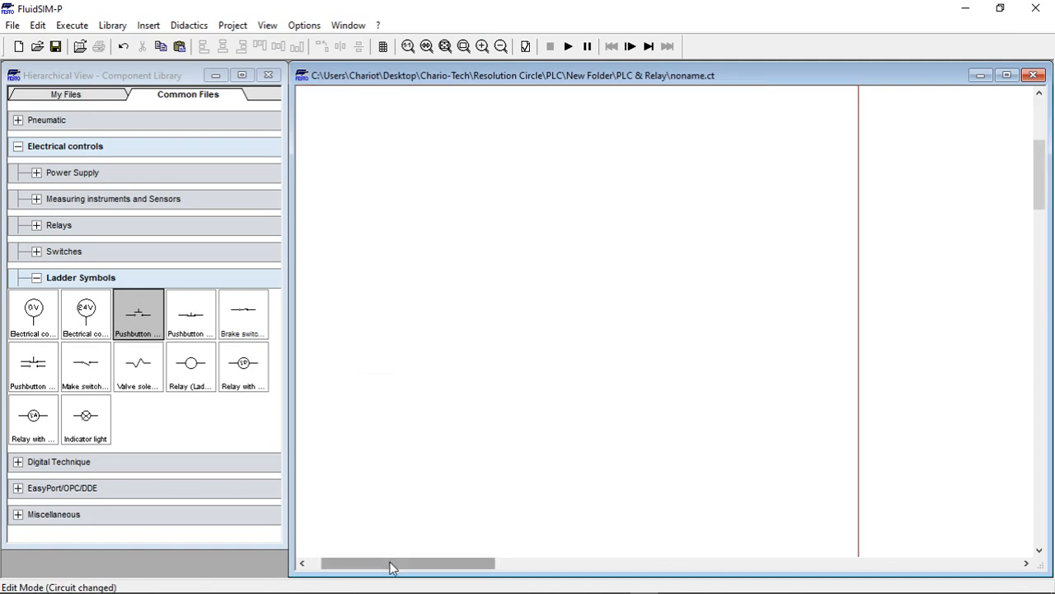
pyautogui.scroll(5, 427, 403)
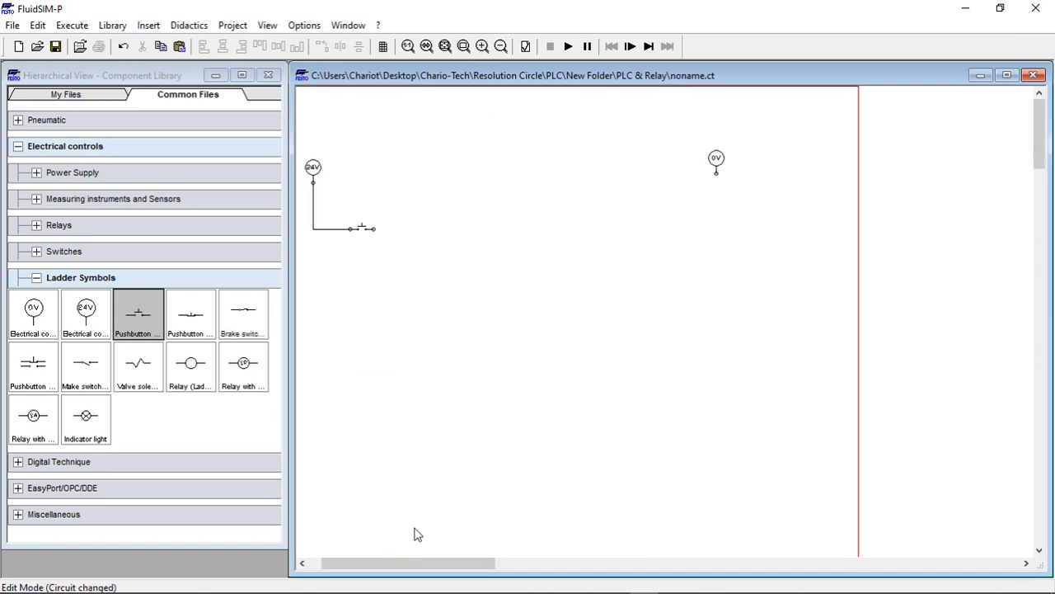
pyautogui.moveTo(403, 564); pyautogui.dragTo(385, 565)
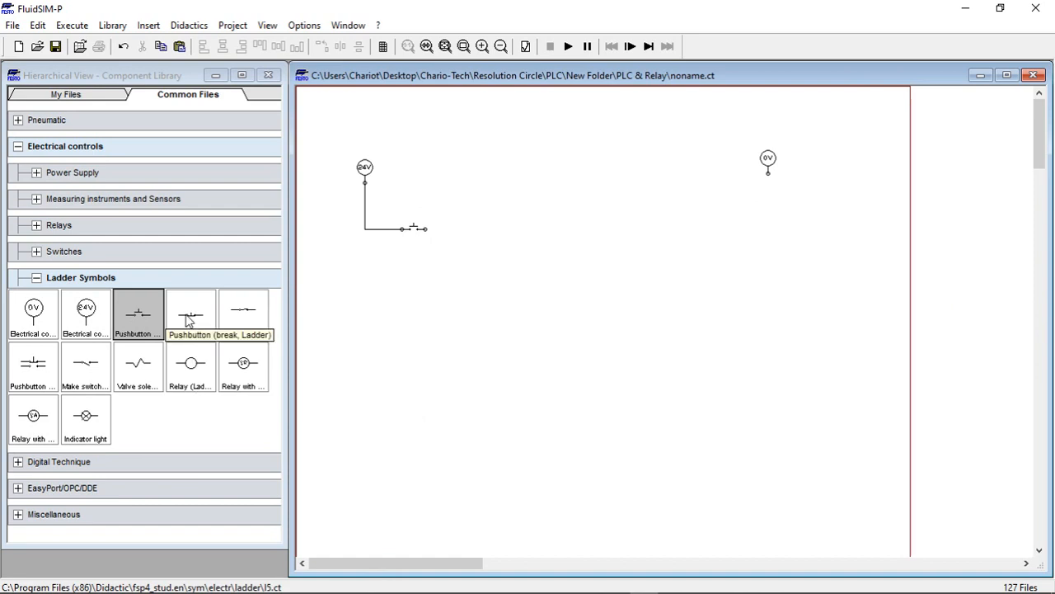
pyautogui.moveTo(186, 320); pyautogui.dragTo(502, 231)
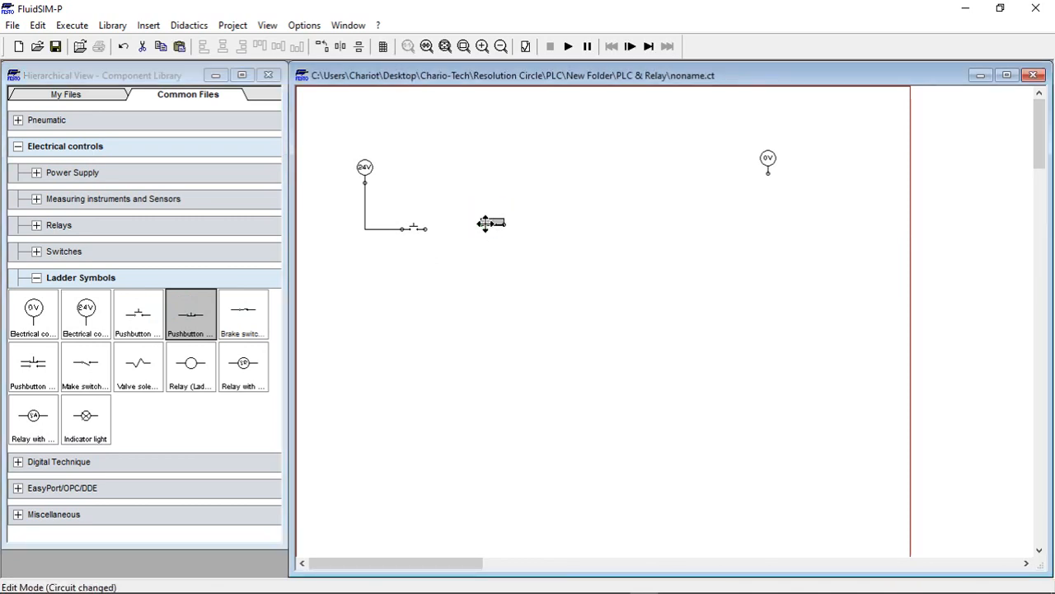
pyautogui.moveTo(479, 230); pyautogui.dragTo(424, 229)
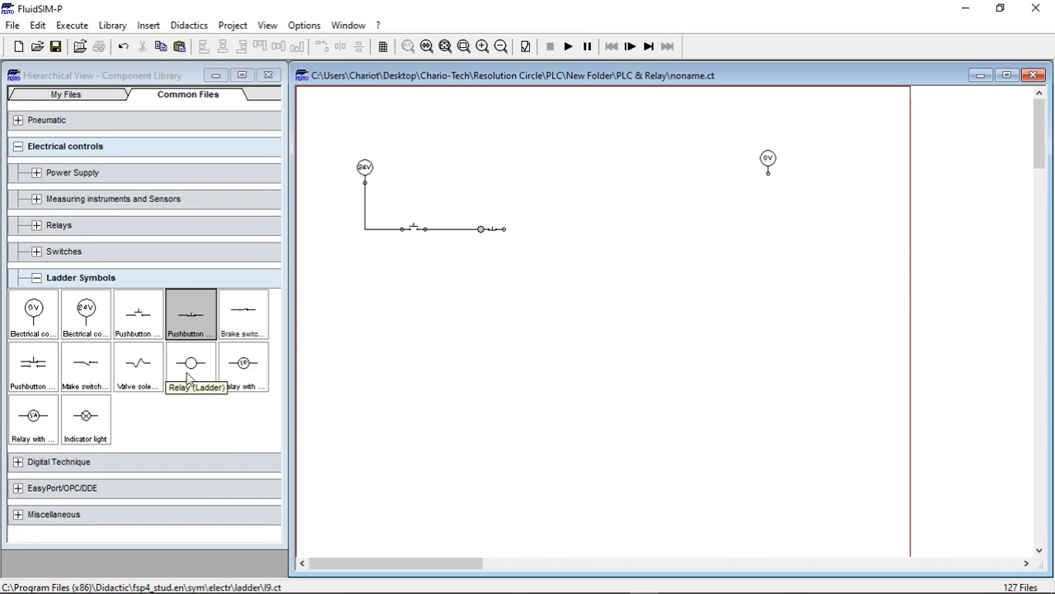
pyautogui.moveTo(188, 378); pyautogui.dragTo(506, 229)
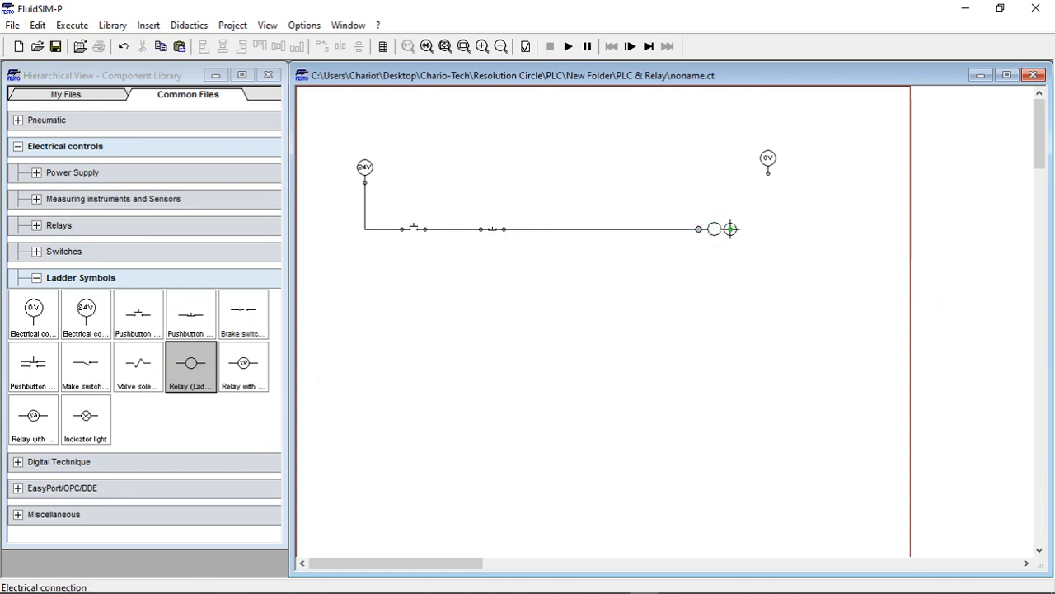
pyautogui.moveTo(731, 228)
pyautogui.mouseDown()
pyautogui.moveTo(770, 195)
pyautogui.moveTo(770, 175)
pyautogui.mouseUp()
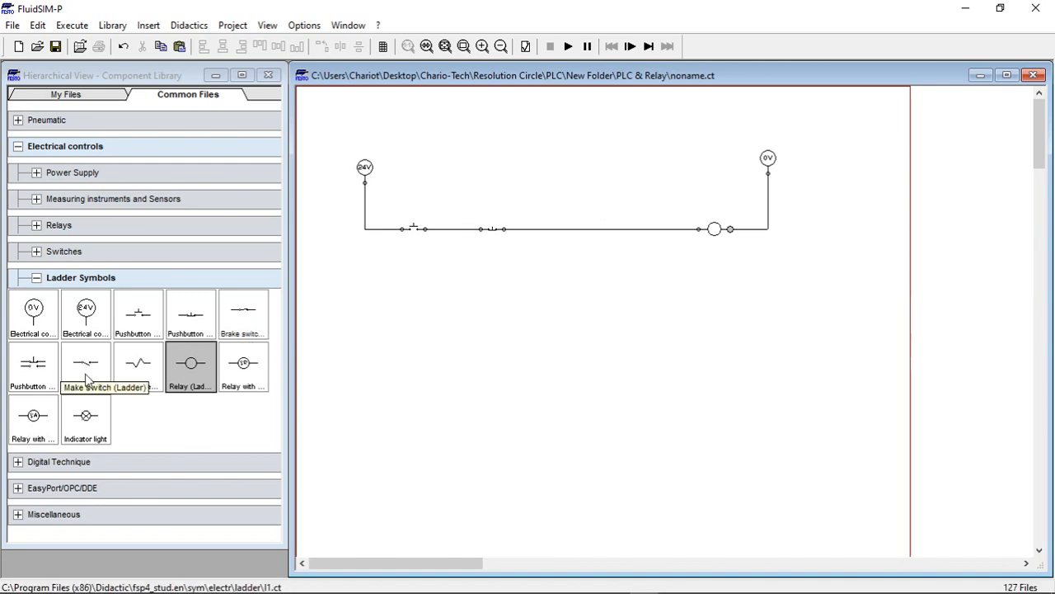
# - Place a ladder make switch below the make pushbutton and wire it in parallel with that pushbutton
pyautogui.moveTo(85, 378); pyautogui.dragTo(411, 272)
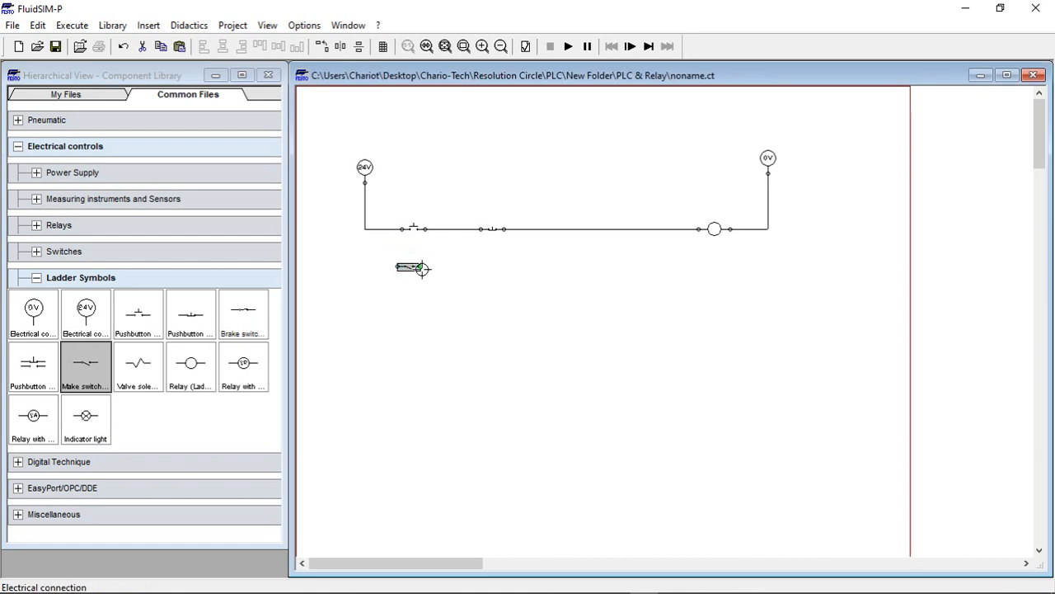
pyautogui.moveTo(421, 267); pyautogui.dragTo(452, 229)
pyautogui.click(385, 266)
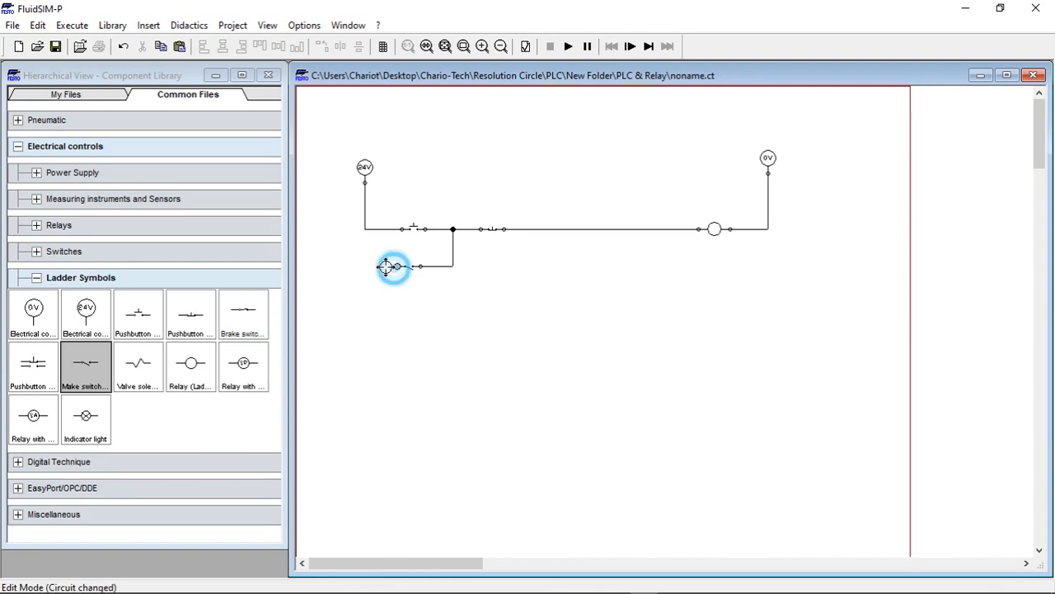
pyautogui.moveTo(385, 266); pyautogui.dragTo(364, 228)
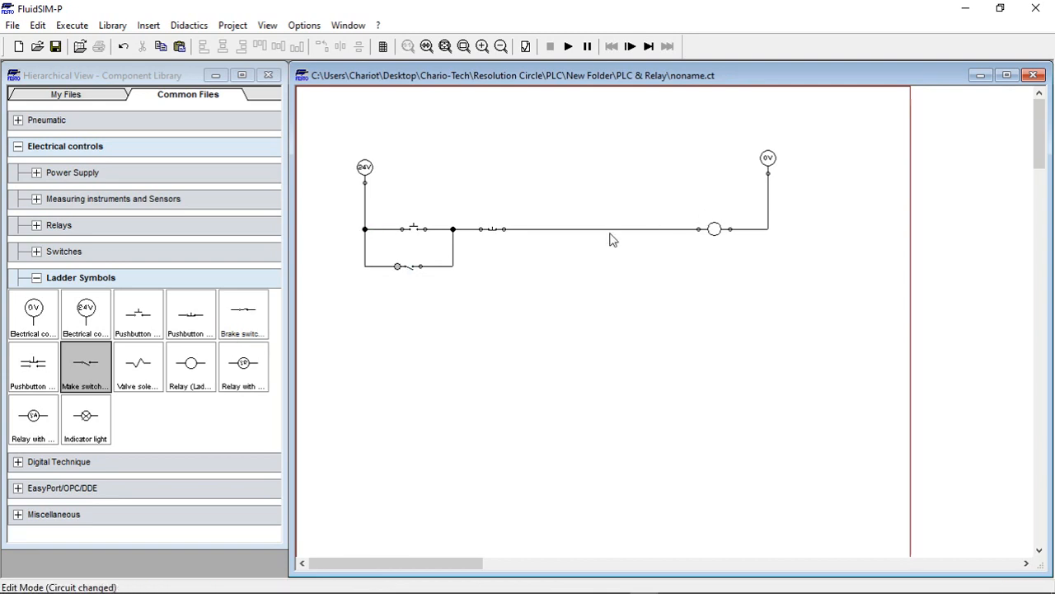
# - Label the make pushbutton Start and the break pushbutton Stop
pyautogui.doubleClick(416, 235)
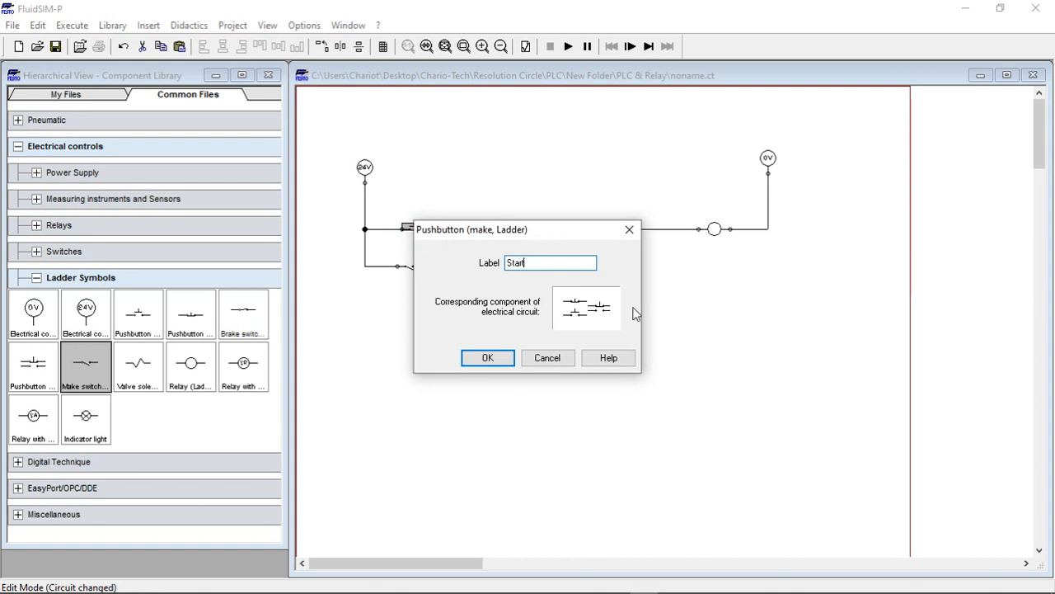
pyautogui.click(488, 358)
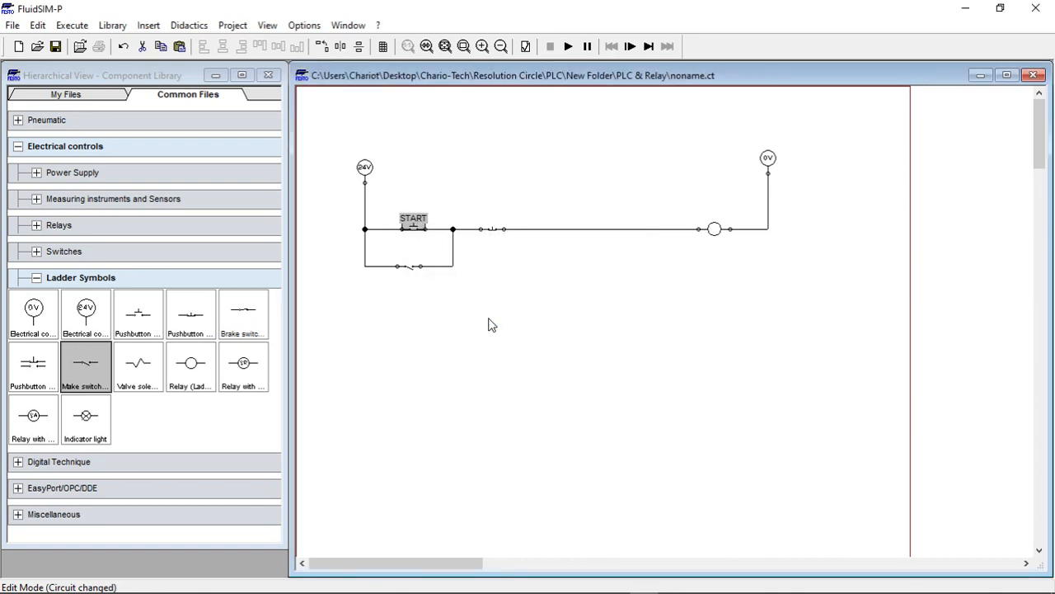
pyautogui.doubleClick(494, 230)
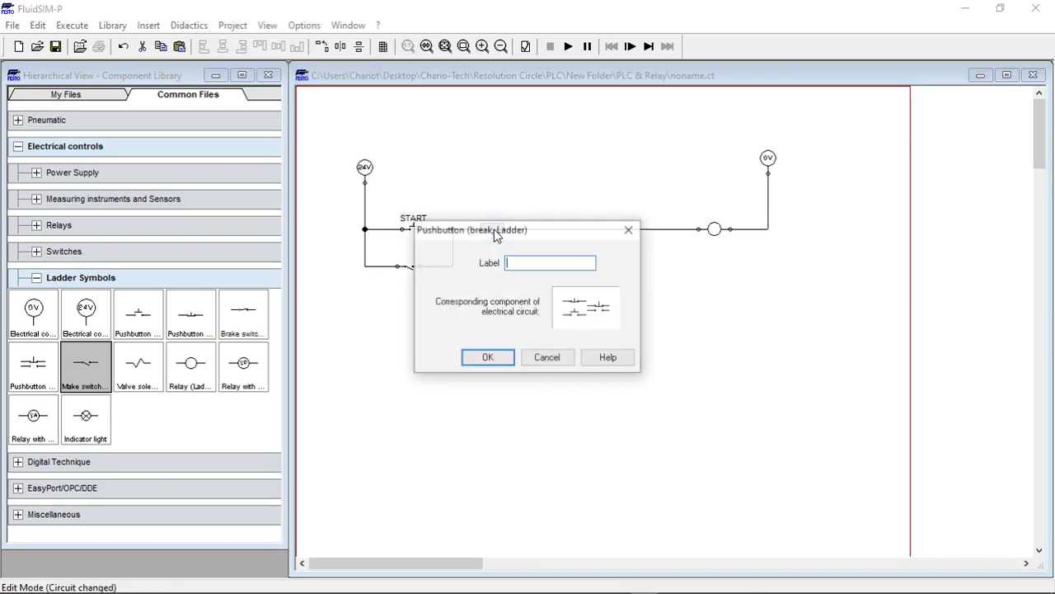
pyautogui.click(520, 261)
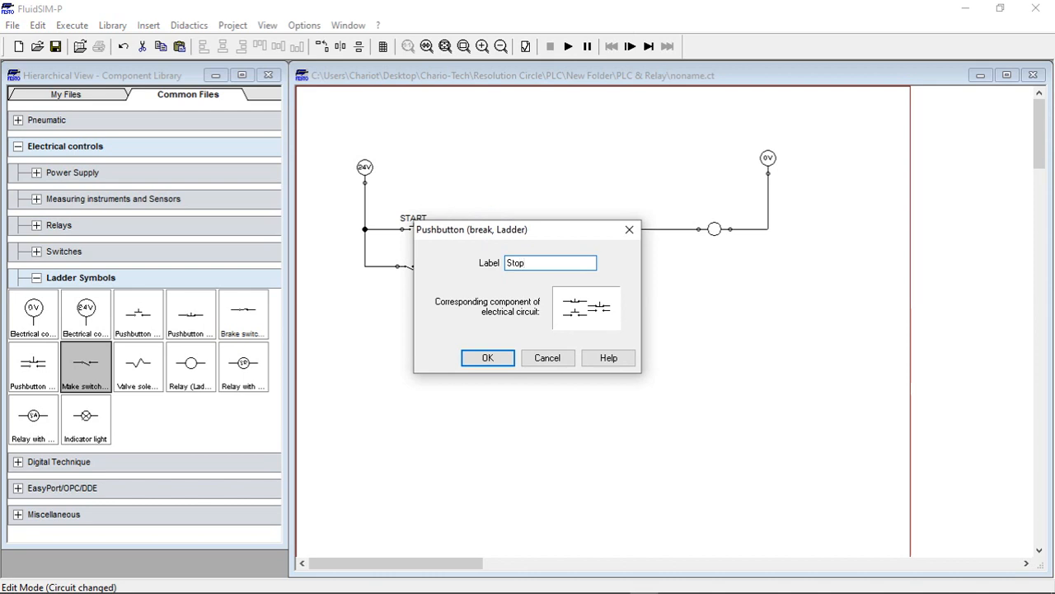
pyautogui.click(498, 356)
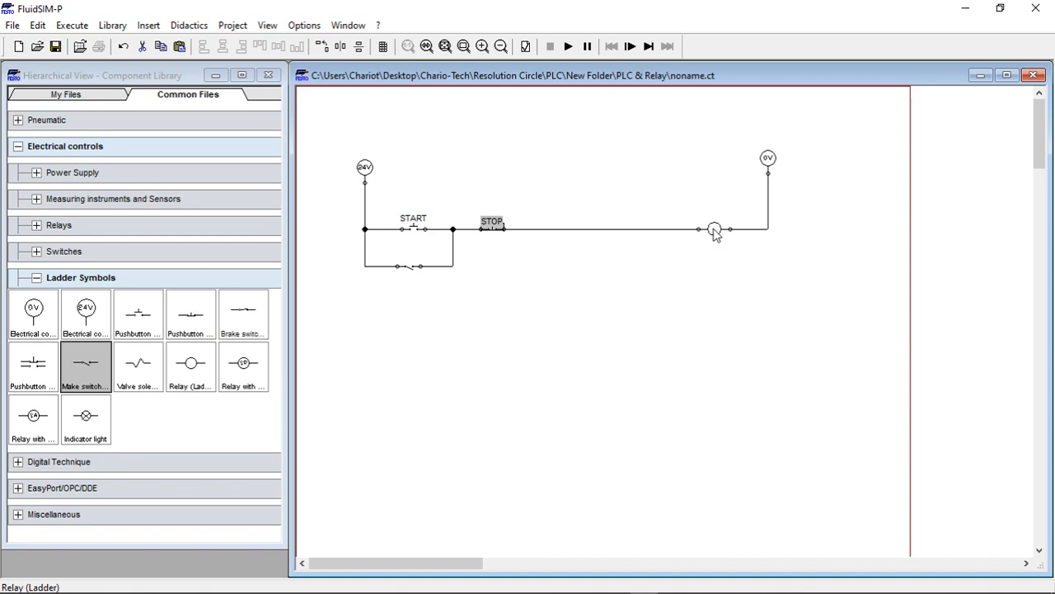
# - Label both the relay and the parallel make switch M1
pyautogui.doubleClick(715, 231)
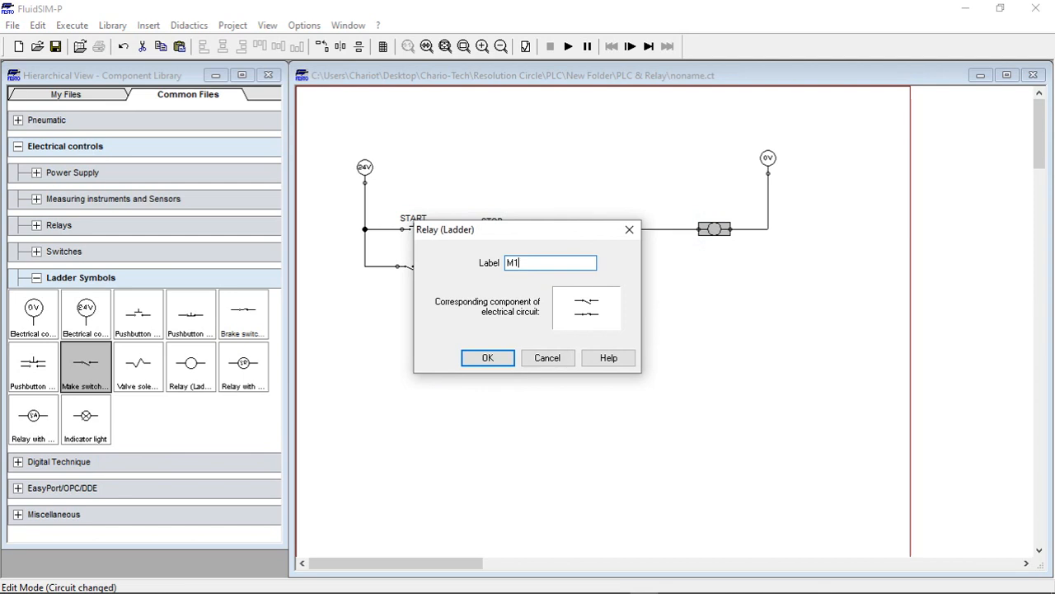
pyautogui.click(485, 356)
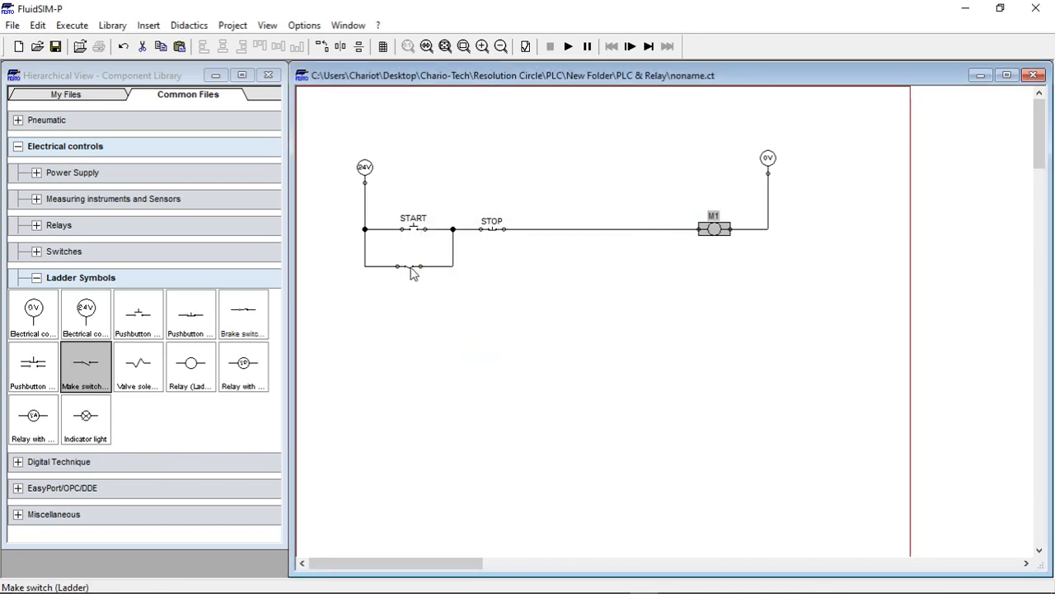
pyautogui.doubleClick(412, 268)
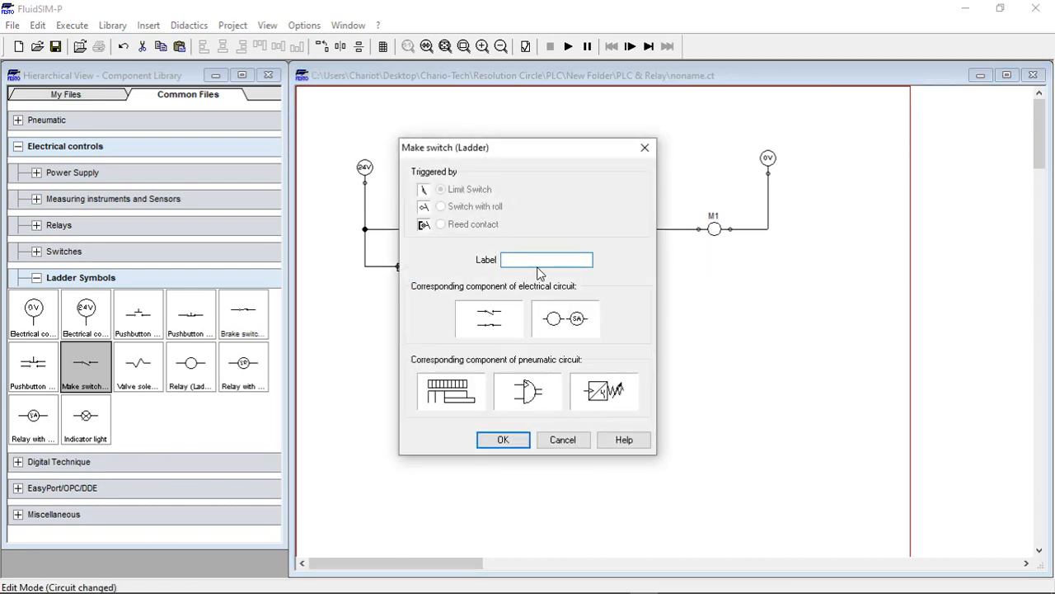
pyautogui.click(536, 261)
pyautogui.write('M1')
pyautogui.click(503, 439)
pyautogui.click(399, 326)
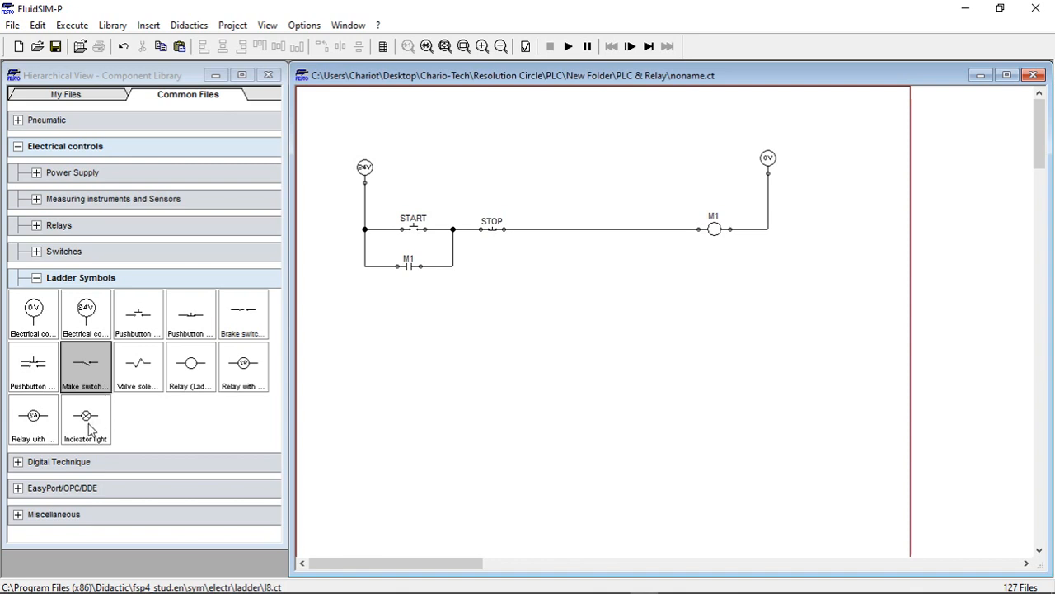
# - Place an indicator light with green signal color below relay M1 and wire it to the 0V line
pyautogui.moveTo(91, 429); pyautogui.dragTo(720, 318)
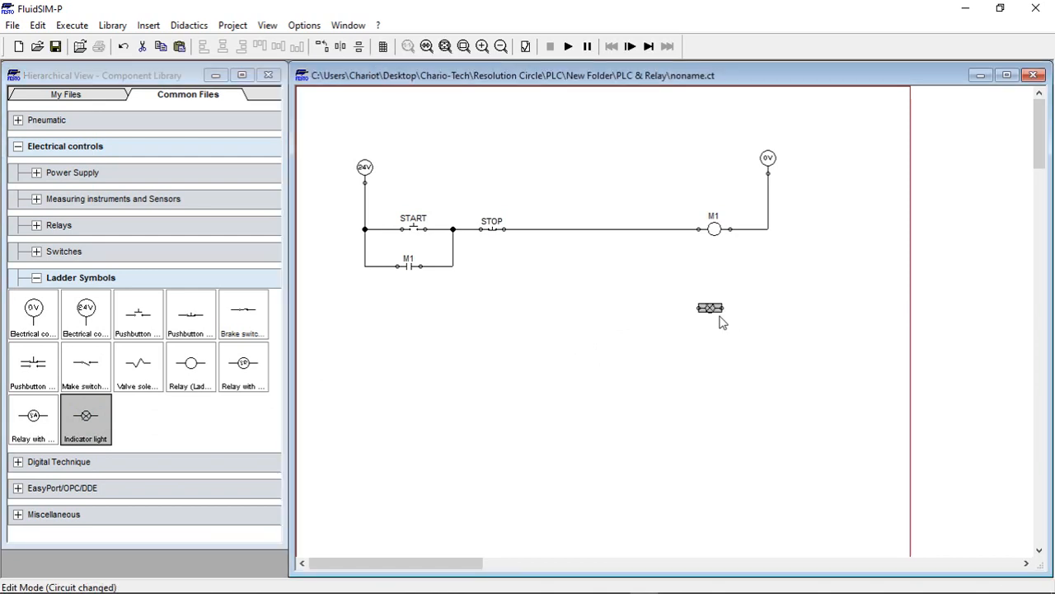
pyautogui.click(712, 308)
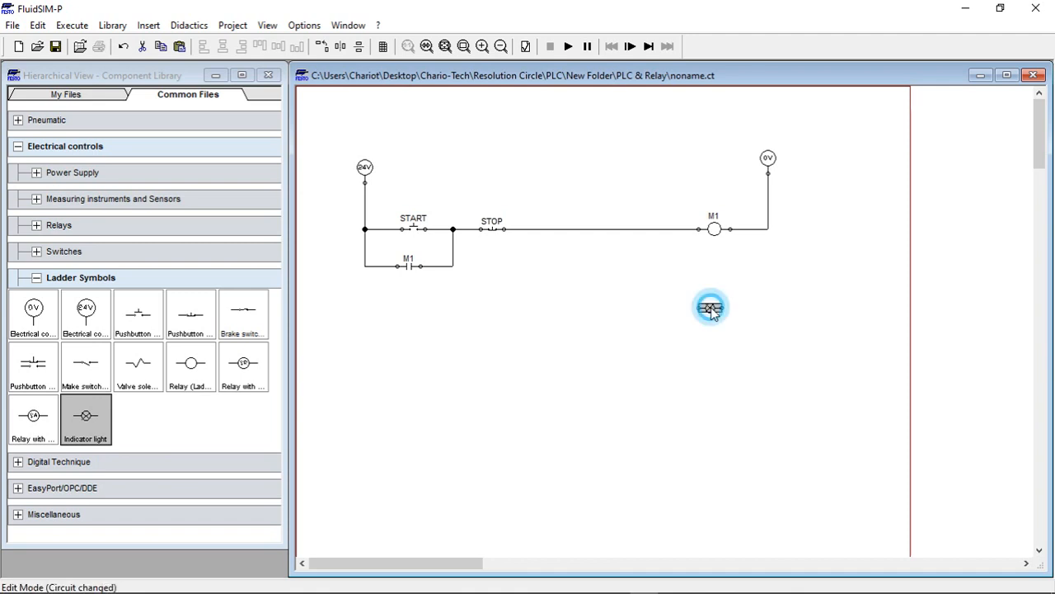
pyautogui.moveTo(714, 313); pyautogui.dragTo(727, 313)
pyautogui.doubleClick(726, 310)
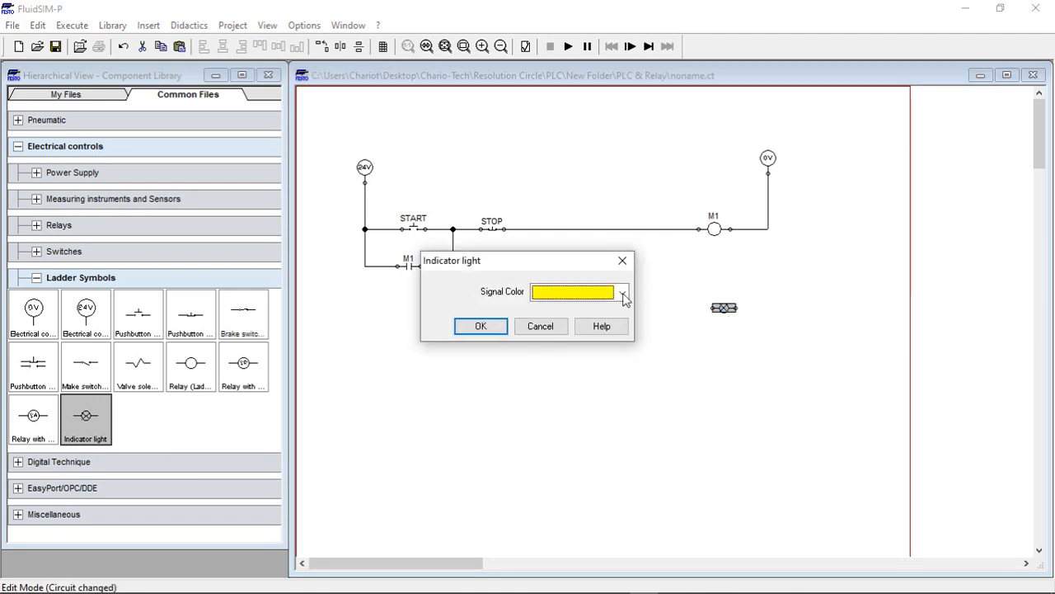
pyautogui.click(623, 293)
pyautogui.click(584, 379)
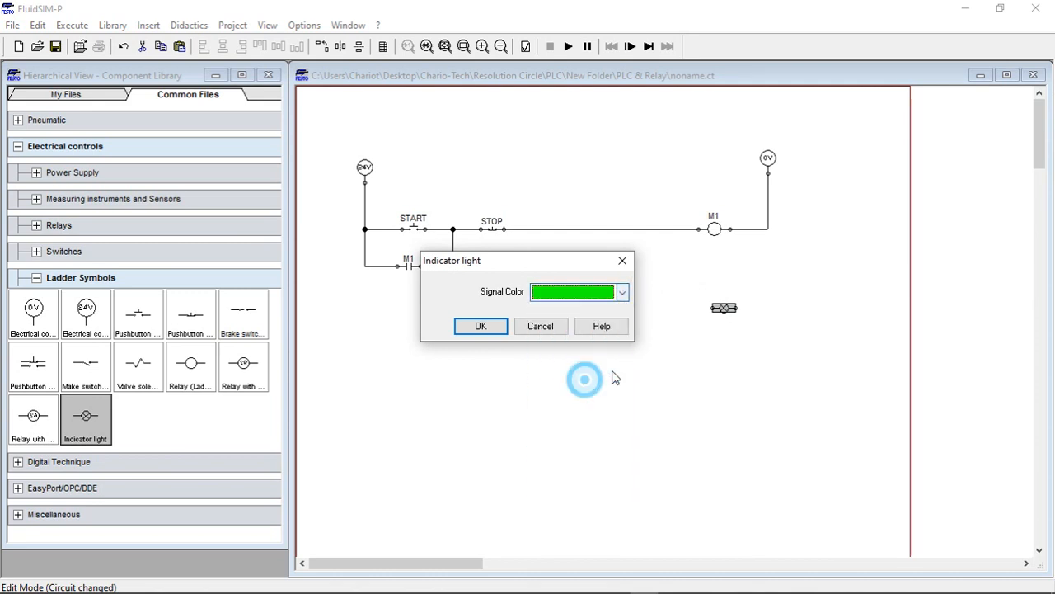
pyautogui.click(491, 329)
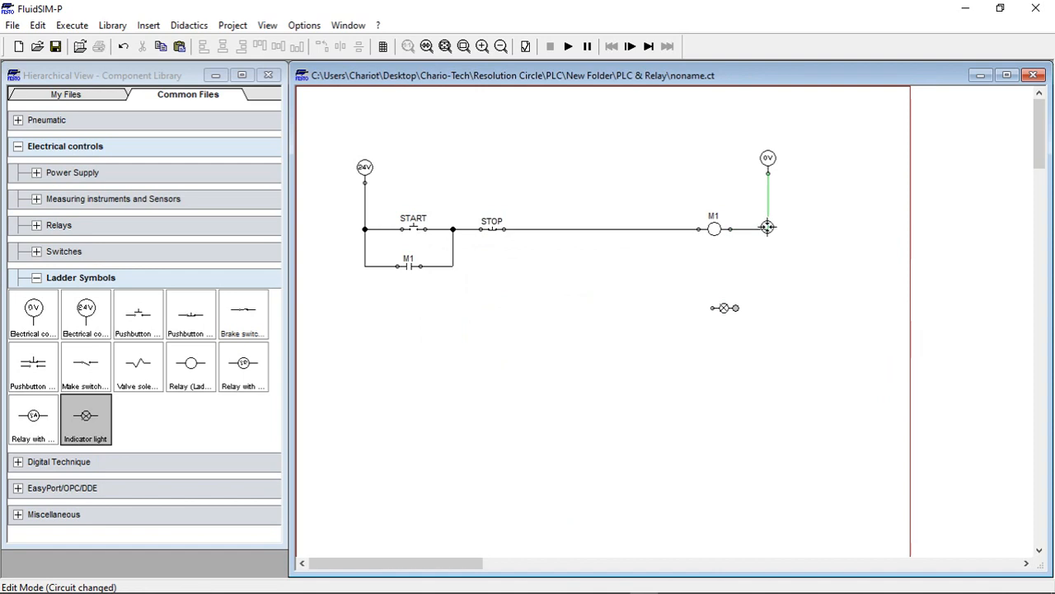
pyautogui.moveTo(737, 307); pyautogui.dragTo(768, 227)
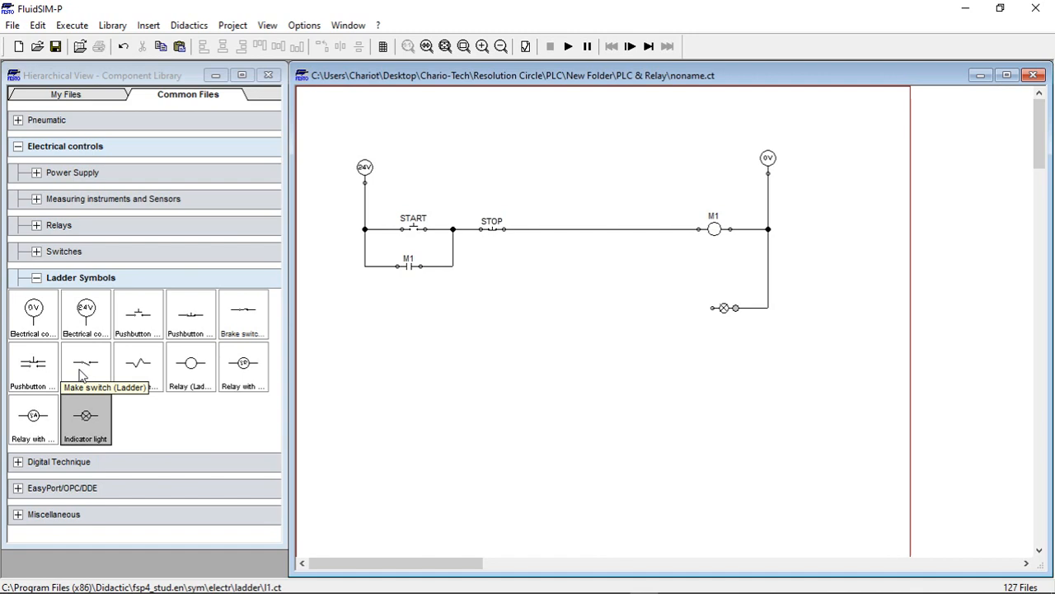
# - Place a make switch labelled M1 below the parallel M1 contact and wire it between the 24V line and the indicator light
pyautogui.moveTo(80, 373); pyautogui.dragTo(399, 301)
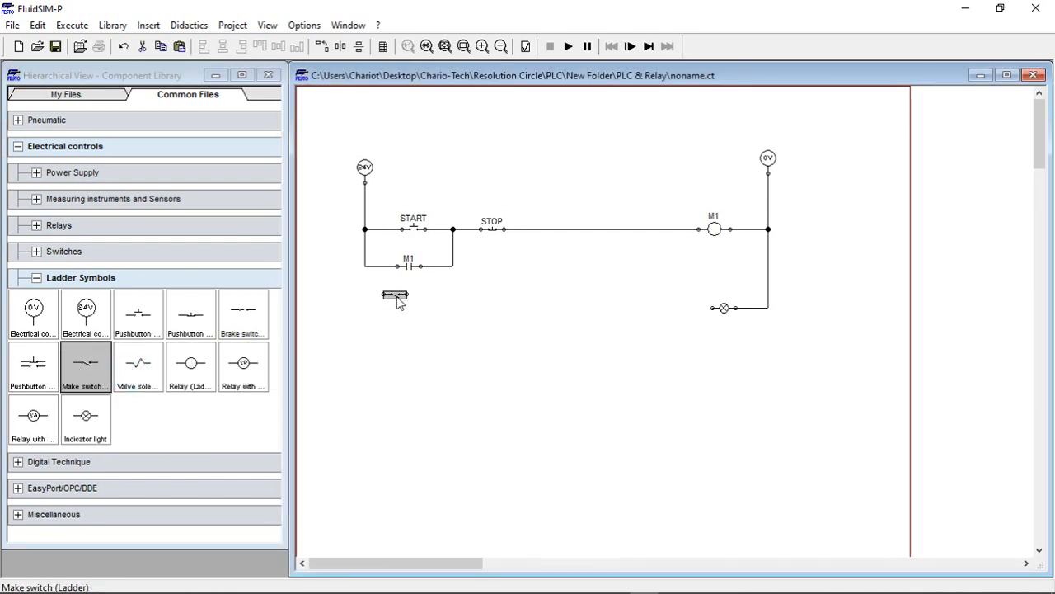
pyautogui.doubleClick(396, 297)
pyautogui.click(511, 260)
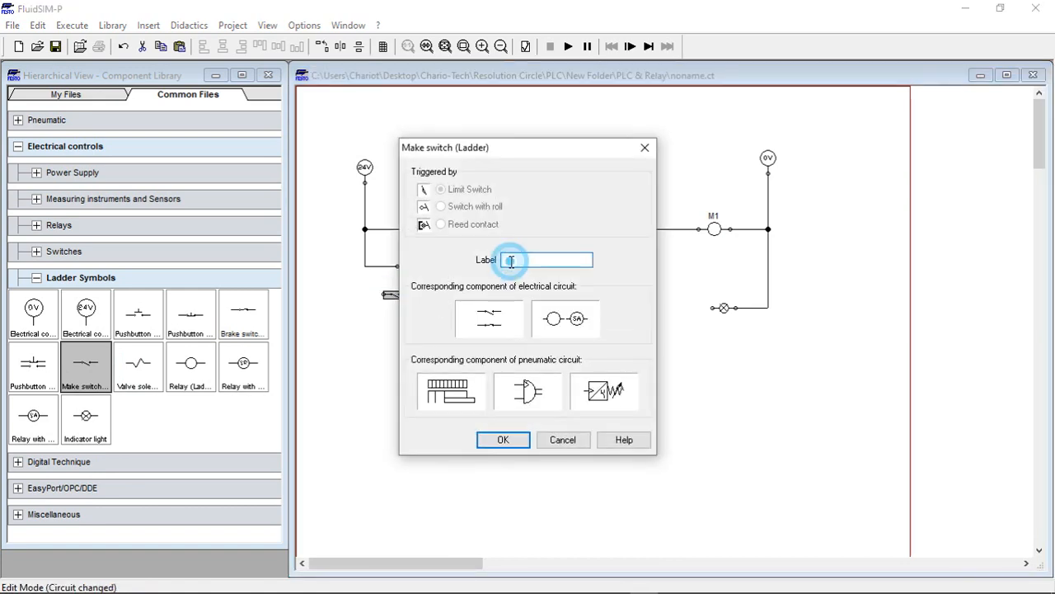
pyautogui.write('M1')
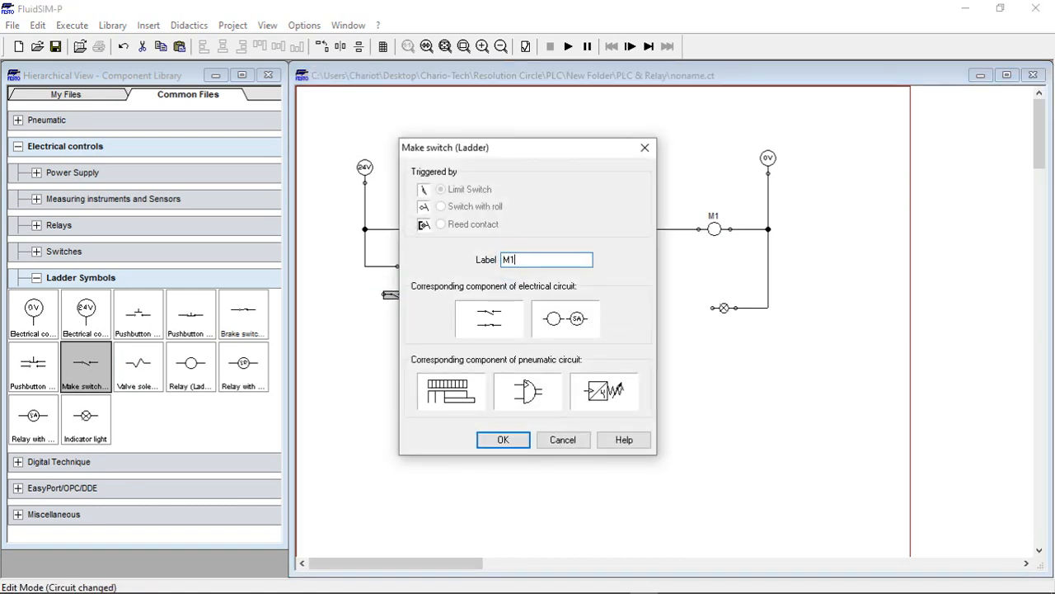
pyautogui.click(506, 439)
pyautogui.moveTo(395, 293); pyautogui.dragTo(422, 308)
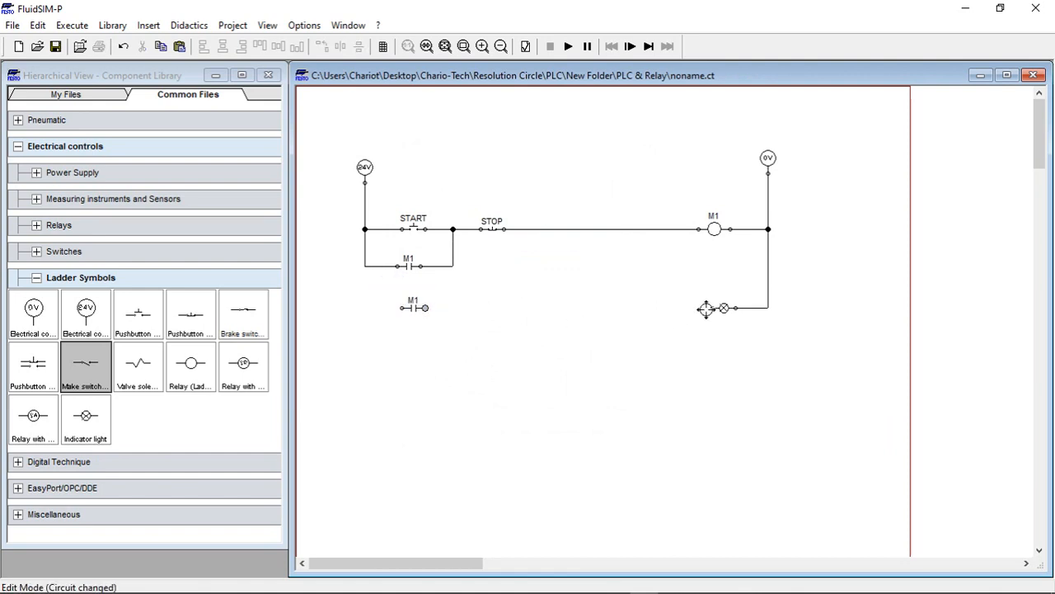
pyautogui.moveTo(713, 307)
pyautogui.mouseDown()
pyautogui.moveTo(426, 308)
pyautogui.moveTo(349, 280)
pyautogui.moveTo(365, 266)
pyautogui.mouseUp()
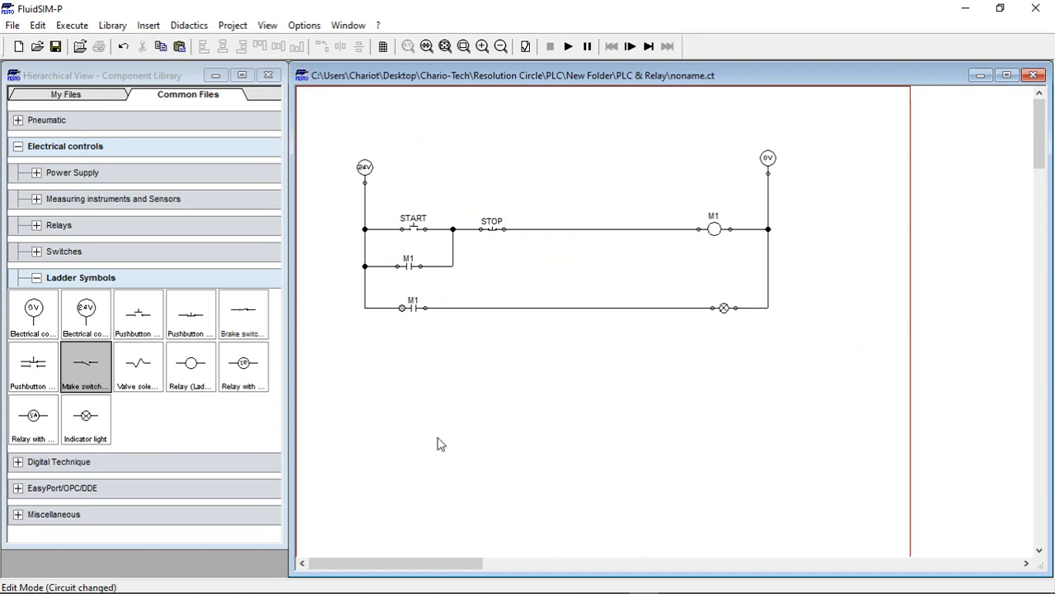
# - Simulate the circuit, operate the START pushbutton and then the STOP pushbutton, and end the simulation
pyautogui.click(459, 417)
pyautogui.click(569, 48)
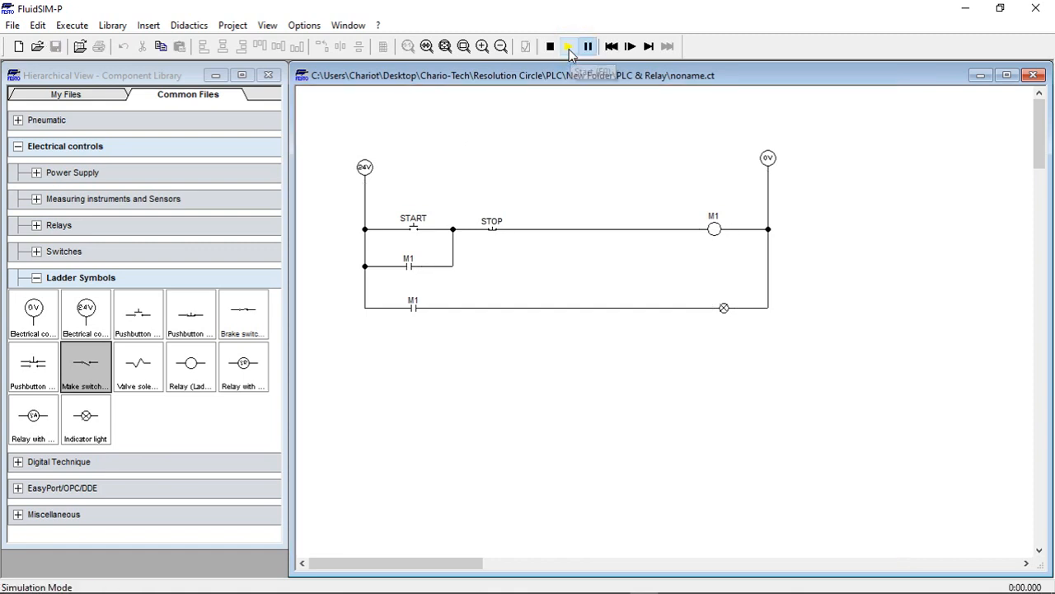
pyautogui.click(422, 221)
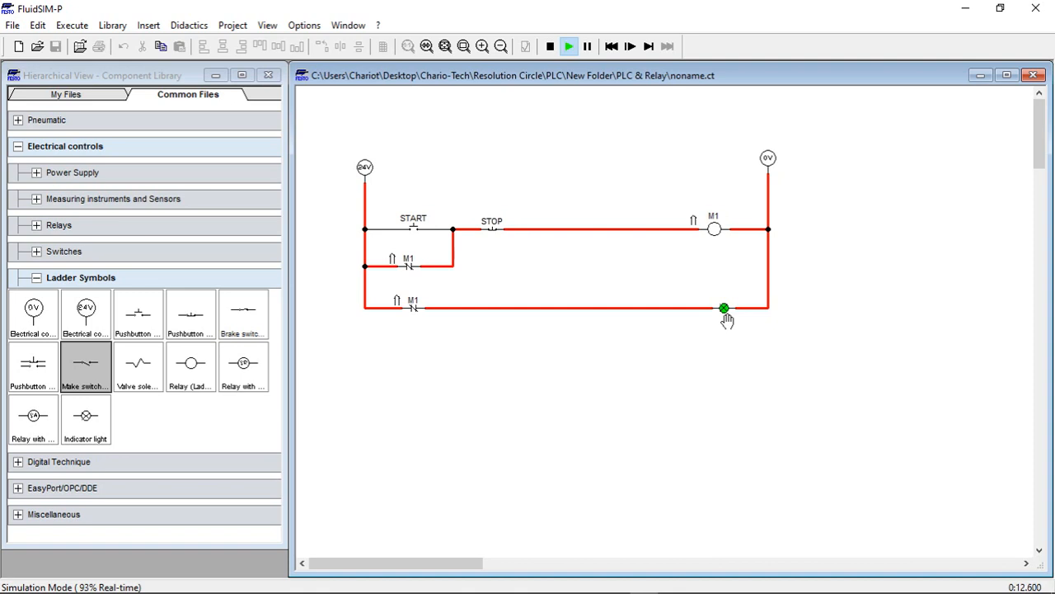
pyautogui.click(493, 222)
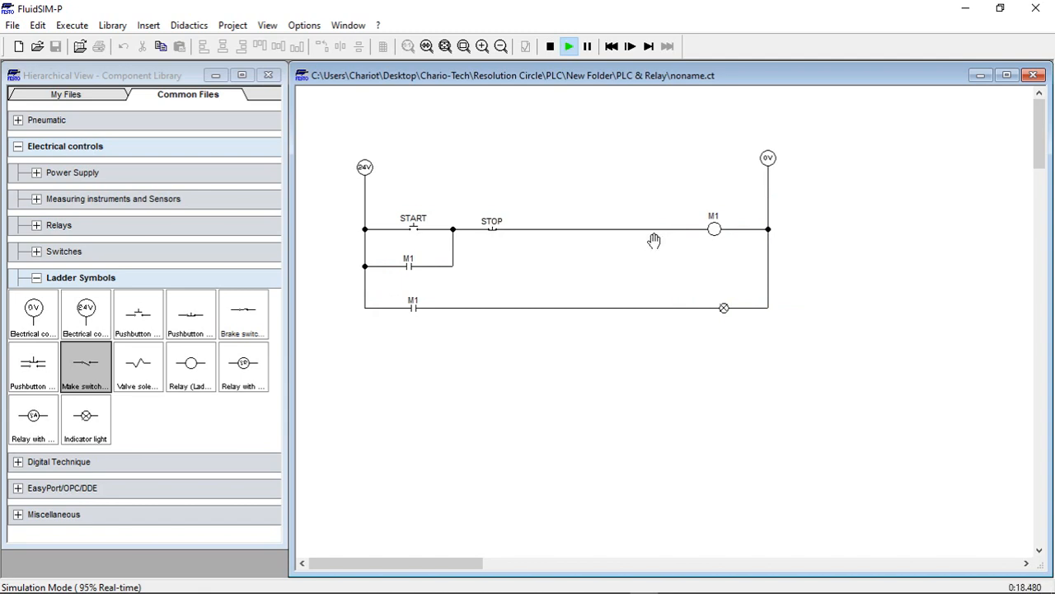
pyautogui.click(550, 47)
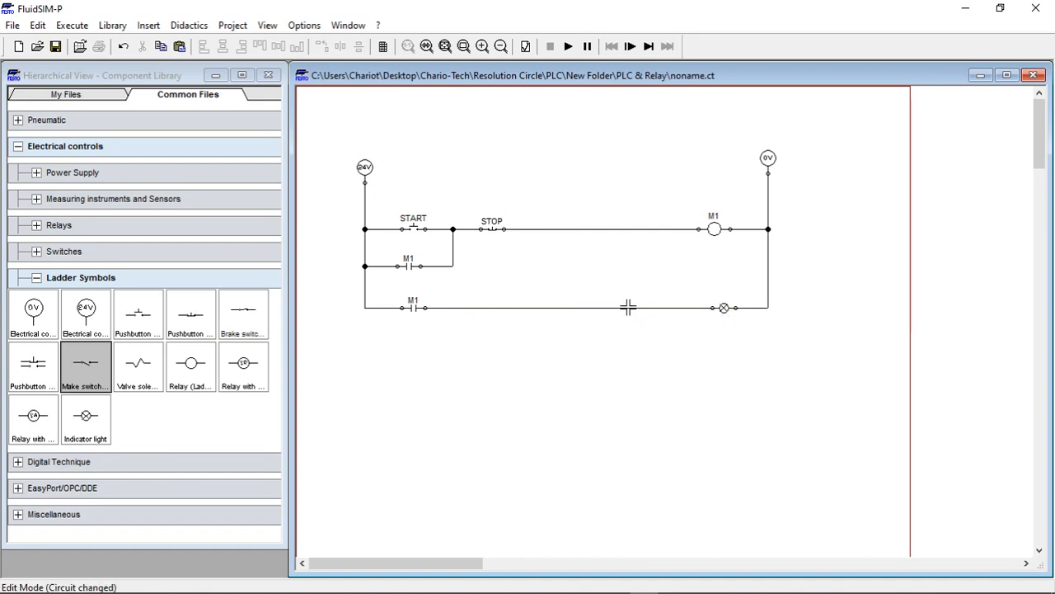
# - Delete the wires on both sides of the indicator light and move the light lower on the drawing
pyautogui.rightClick(629, 307)
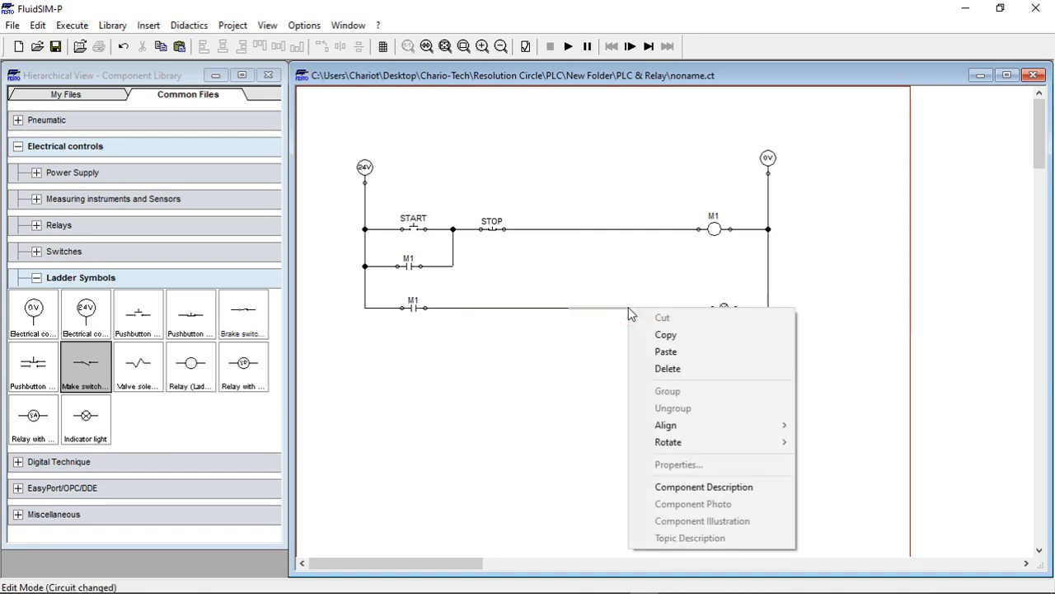
pyautogui.click(673, 371)
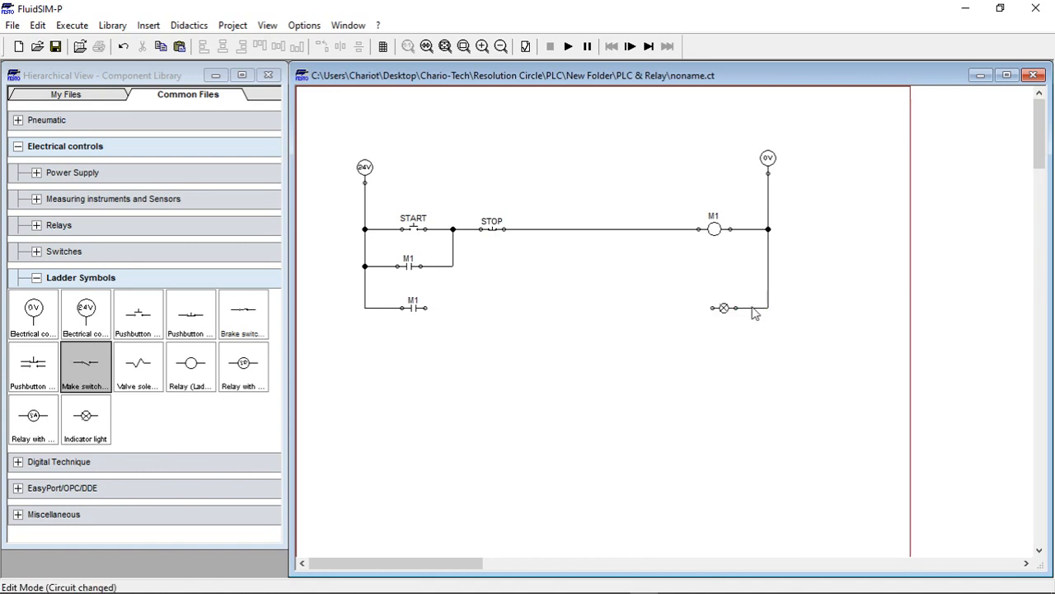
pyautogui.rightClick(751, 311)
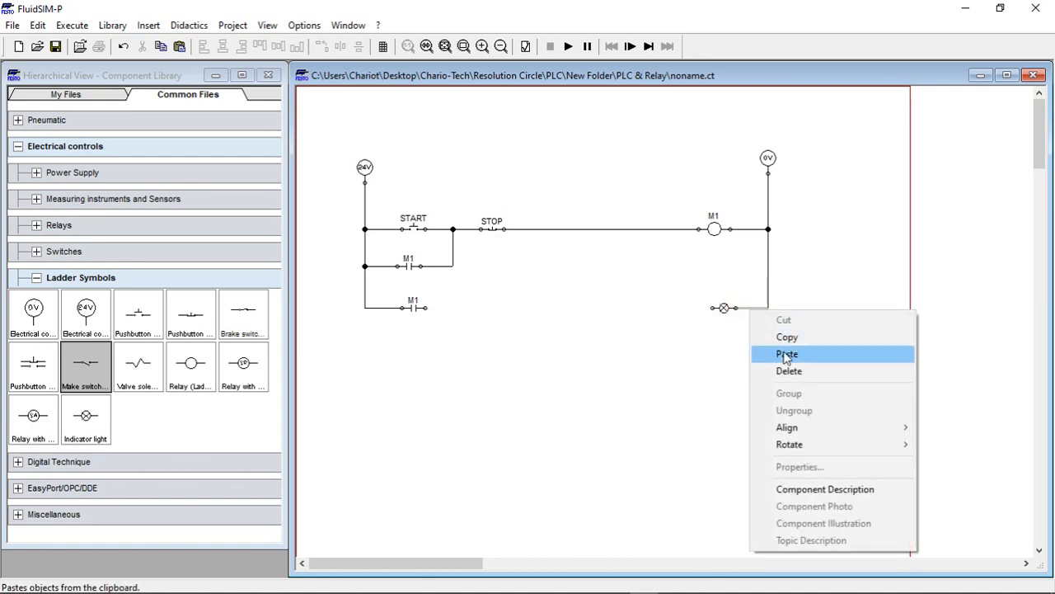
pyautogui.click(801, 371)
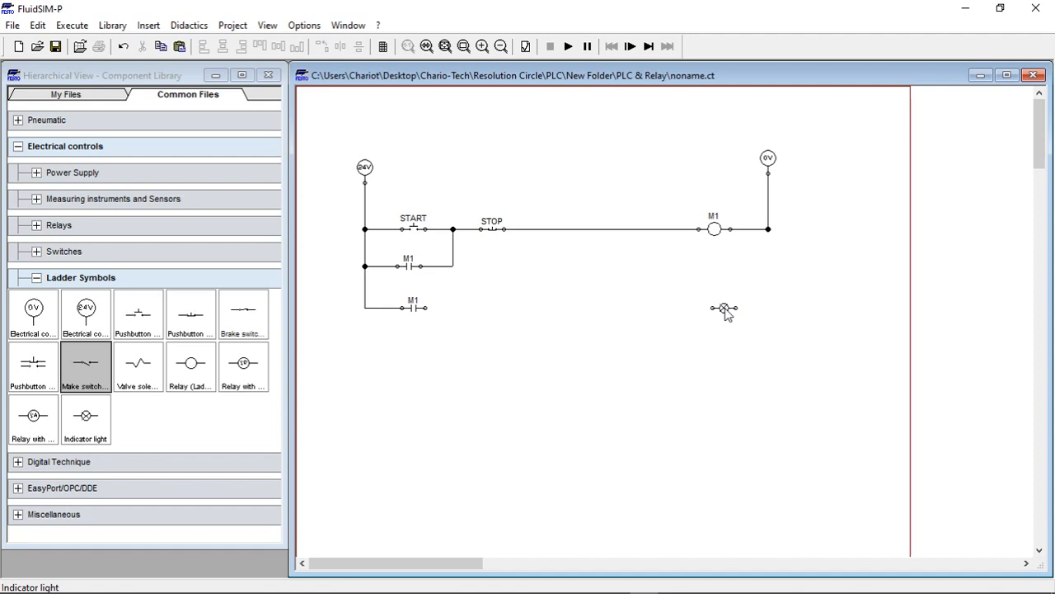
pyautogui.moveTo(726, 309); pyautogui.dragTo(729, 404)
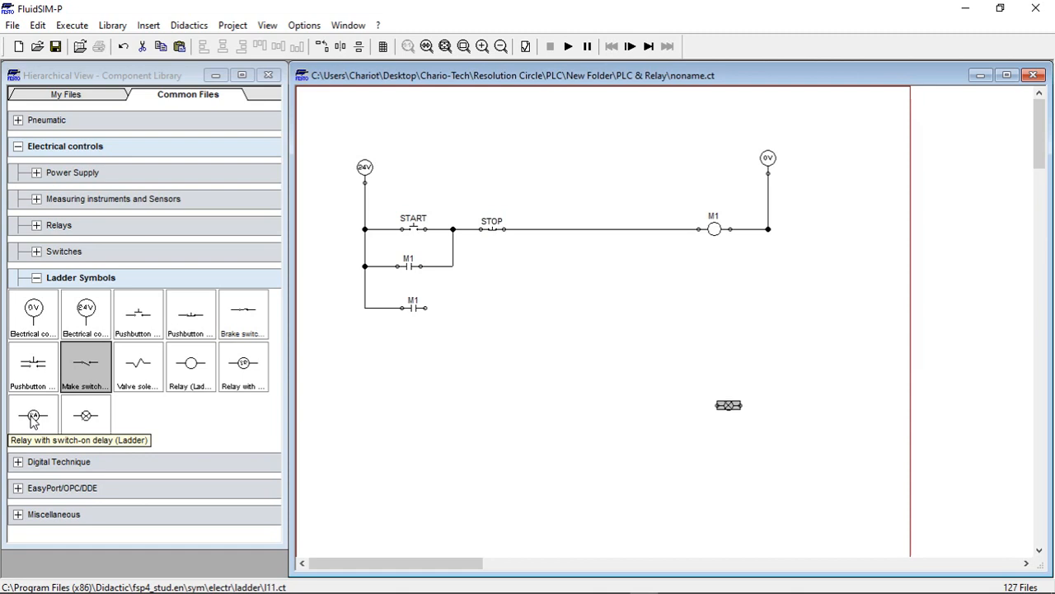
# - Place a ladder relay with switch-on delay below relay M1 and view its component photo
pyautogui.moveTo(34, 421); pyautogui.dragTo(719, 298)
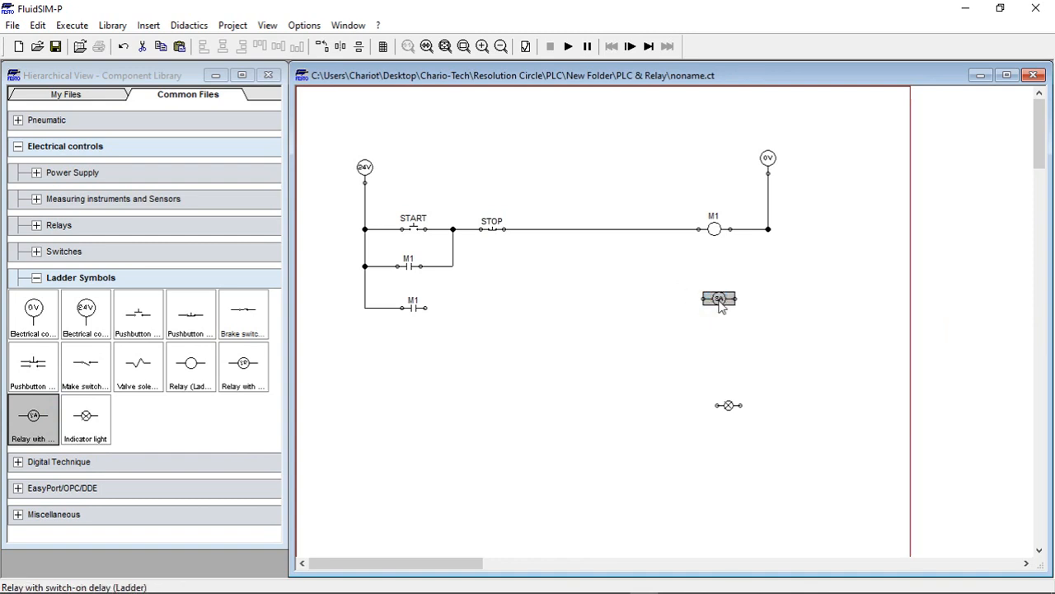
pyautogui.rightClick(719, 303)
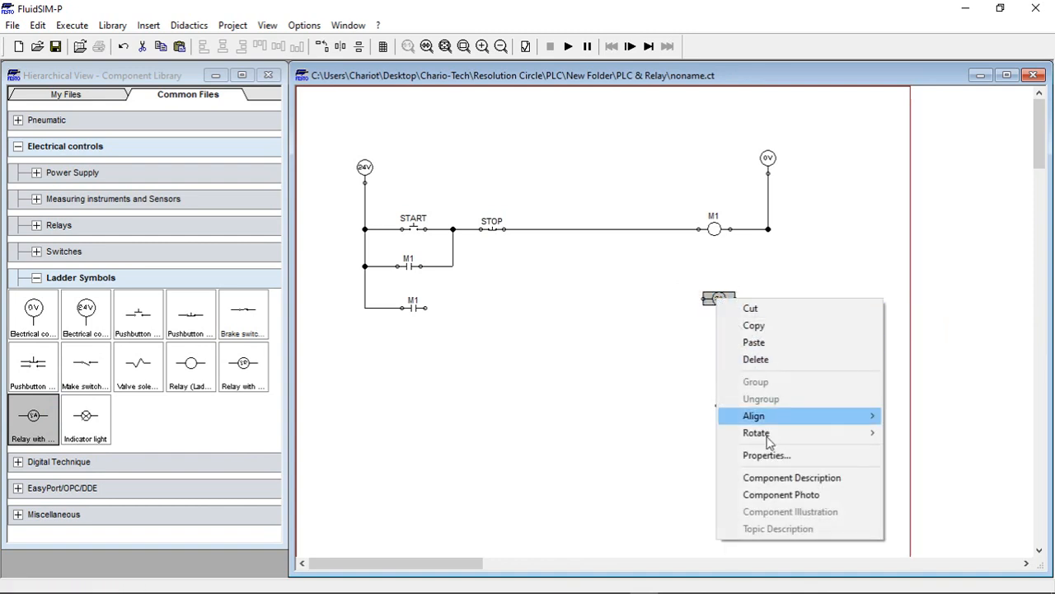
pyautogui.click(782, 495)
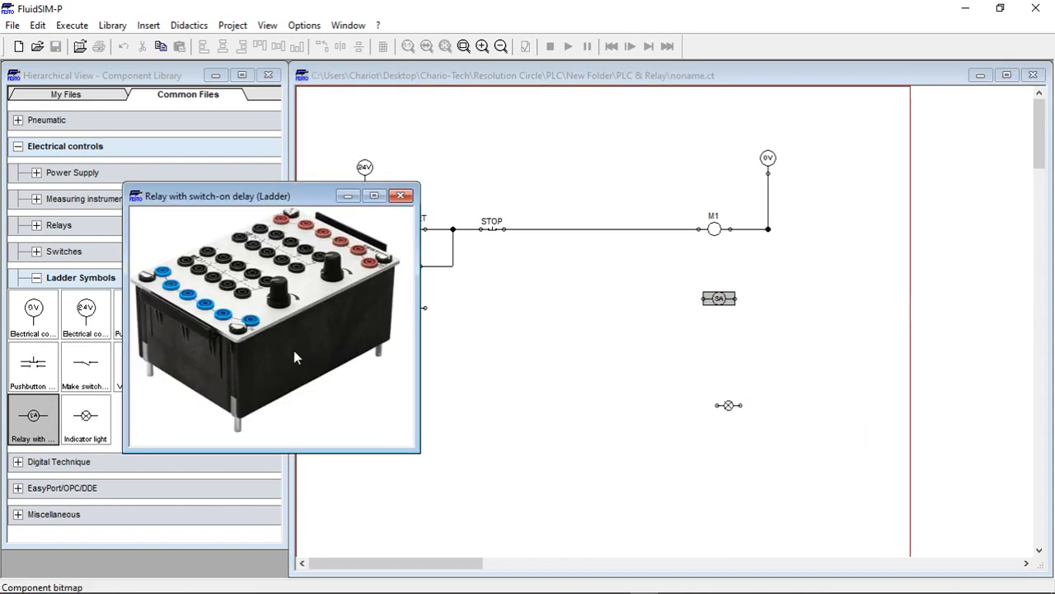
pyautogui.click(401, 197)
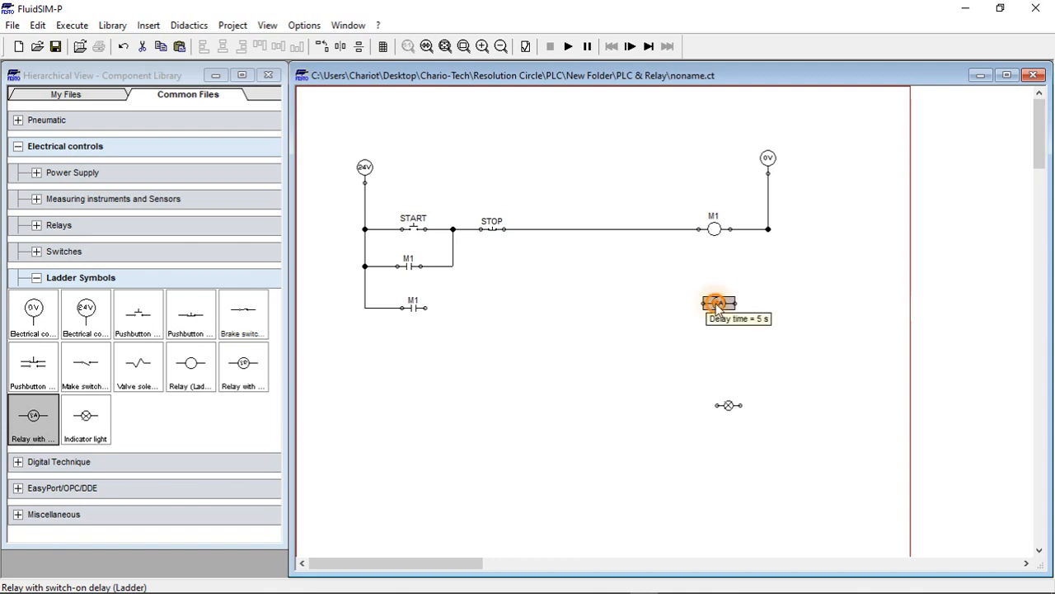
# - Read the component description of the switch-on delay relay and close the help window
pyautogui.rightClick(717, 302)
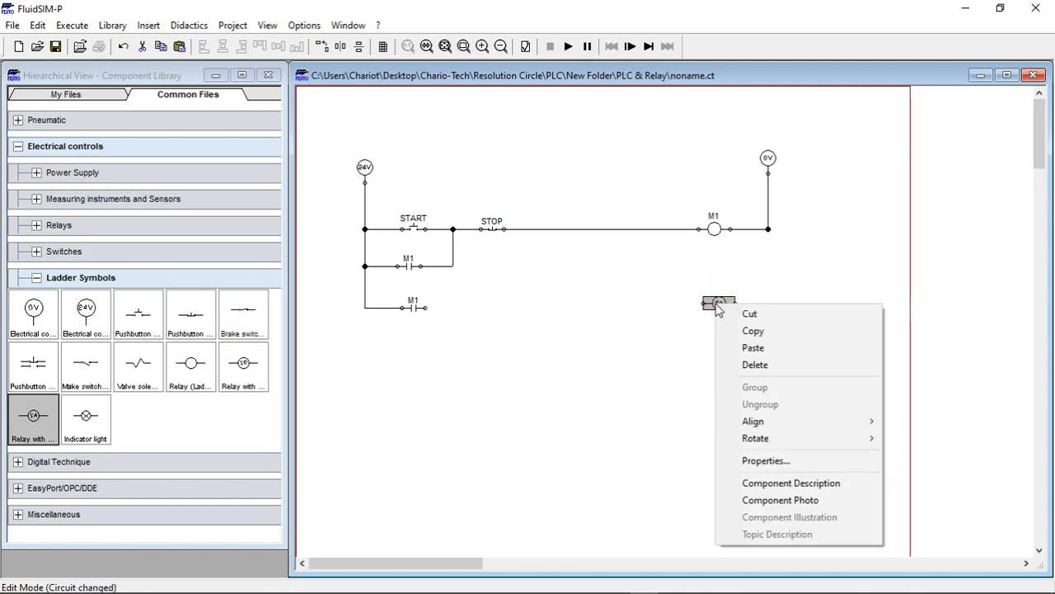
pyautogui.click(775, 485)
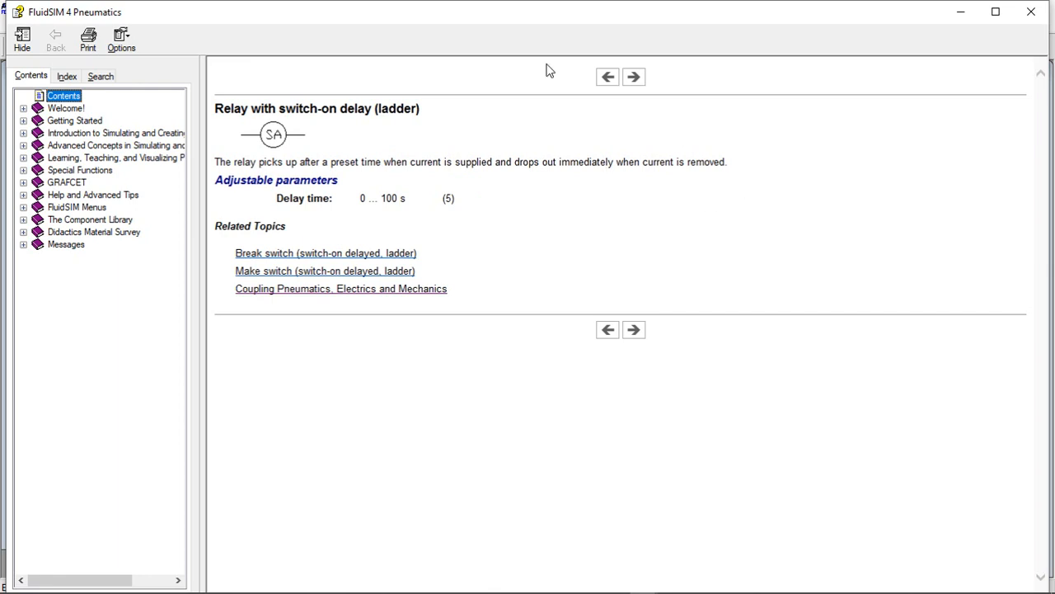
pyautogui.click(1029, 12)
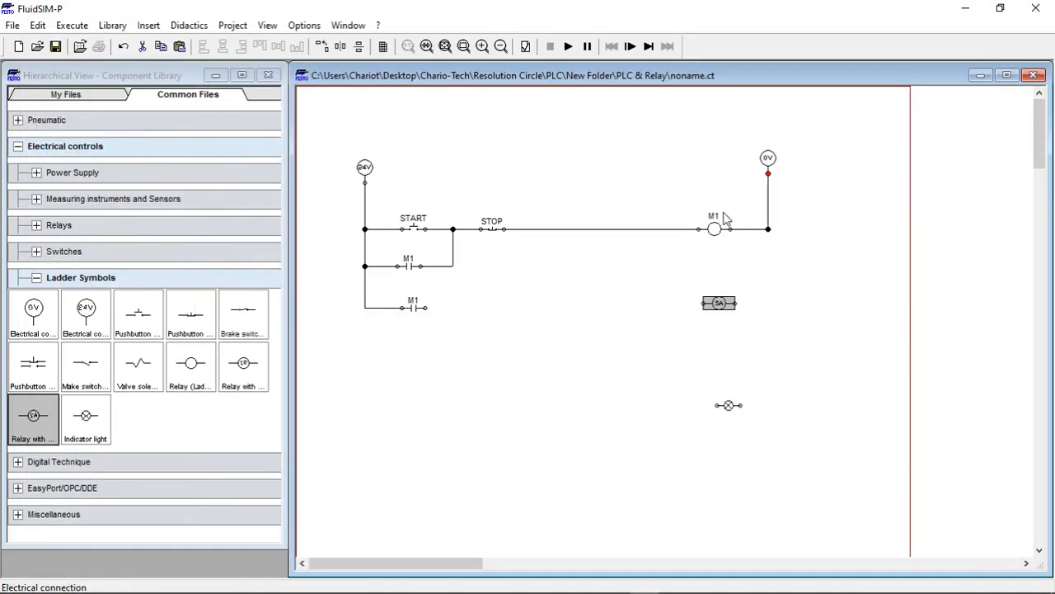
# - Label the switch-on delay relay T1
pyautogui.rightClick(723, 310)
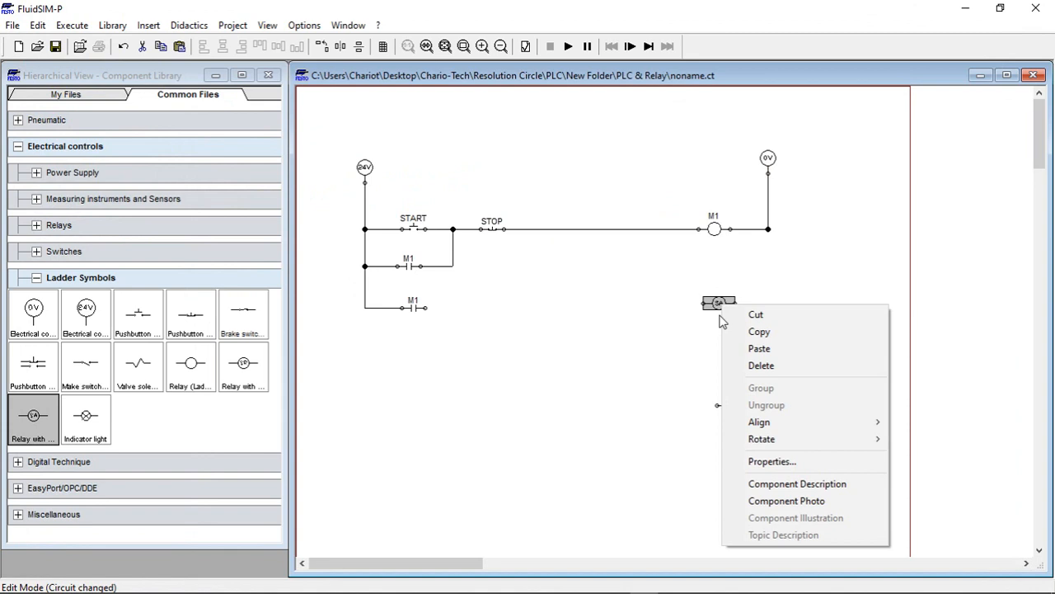
pyautogui.click(769, 460)
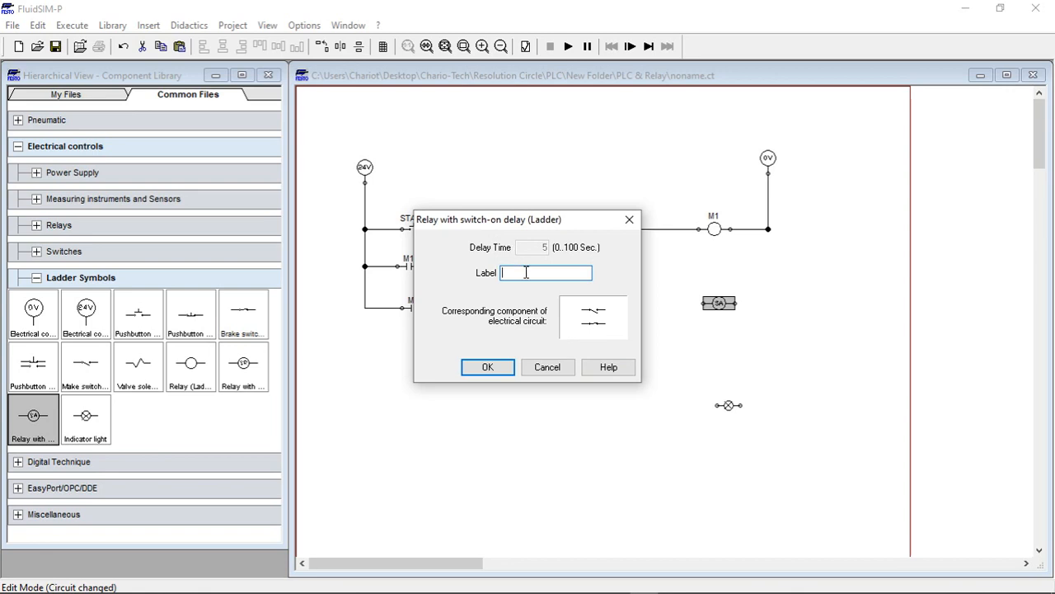
pyautogui.write('T1')
pyautogui.click(488, 369)
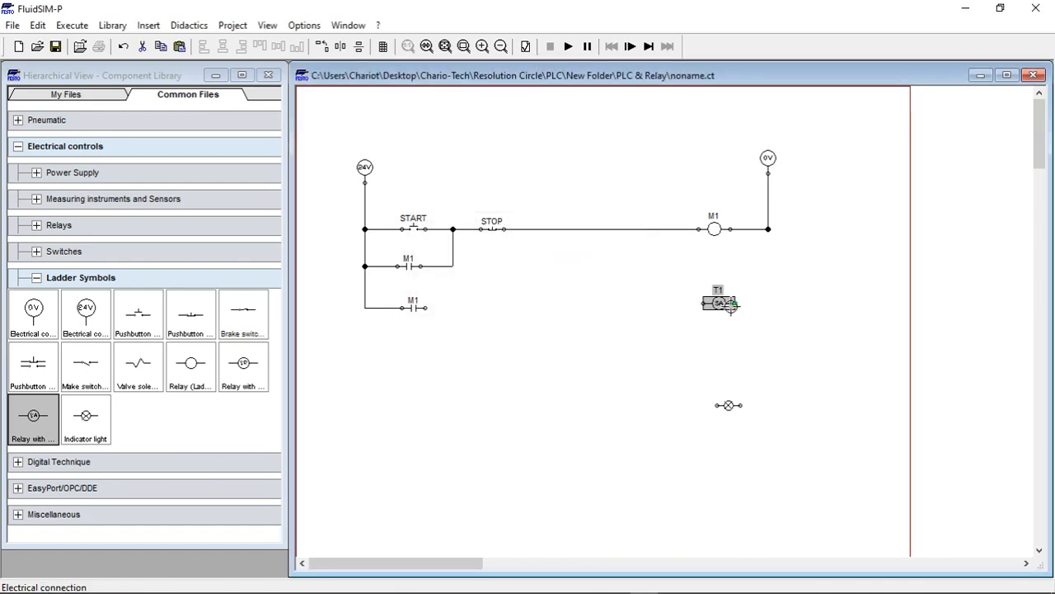
# - Wire relay T1 between the 0V line and the lower M1 make switch, aligning it so the rung is straight
pyautogui.moveTo(735, 304)
pyautogui.mouseDown()
pyautogui.moveTo(784, 278)
pyautogui.moveTo(769, 228)
pyautogui.mouseUp()
pyautogui.click(719, 305)
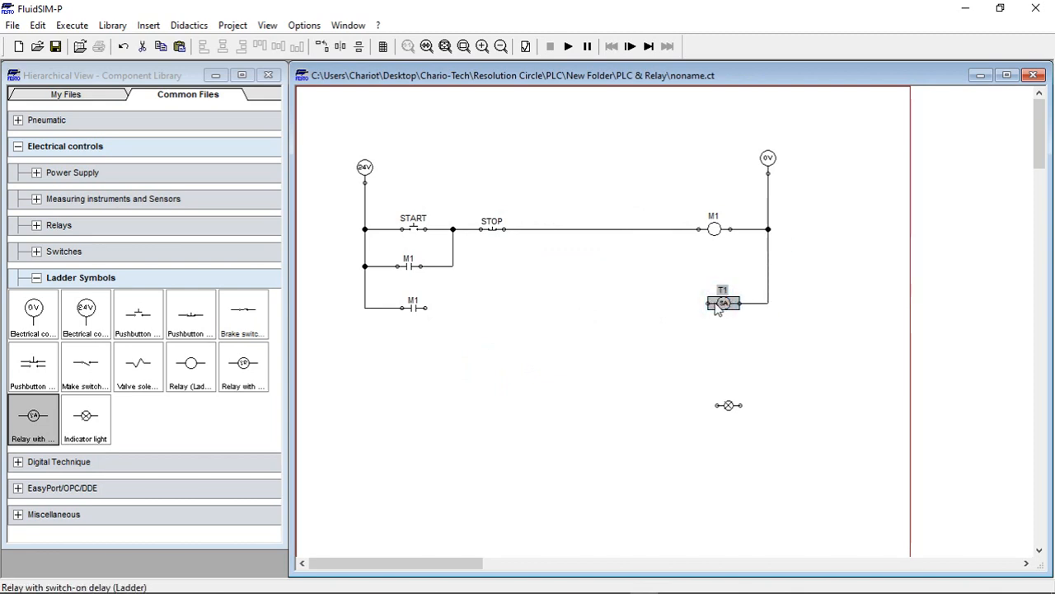
pyautogui.moveTo(706, 304); pyautogui.dragTo(428, 308)
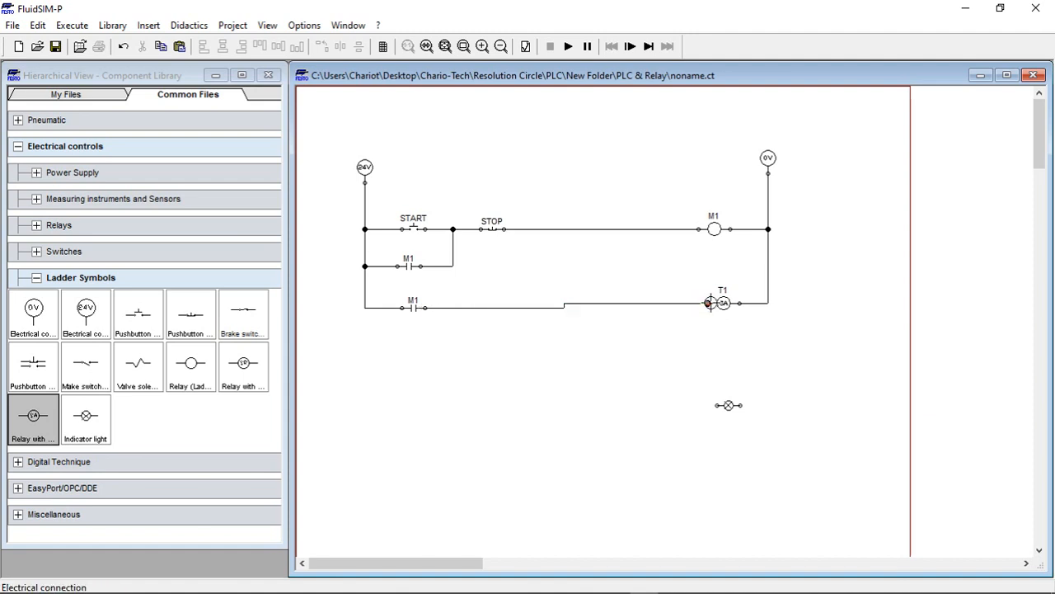
pyautogui.click(724, 304)
pyautogui.moveTo(724, 306); pyautogui.dragTo(714, 308)
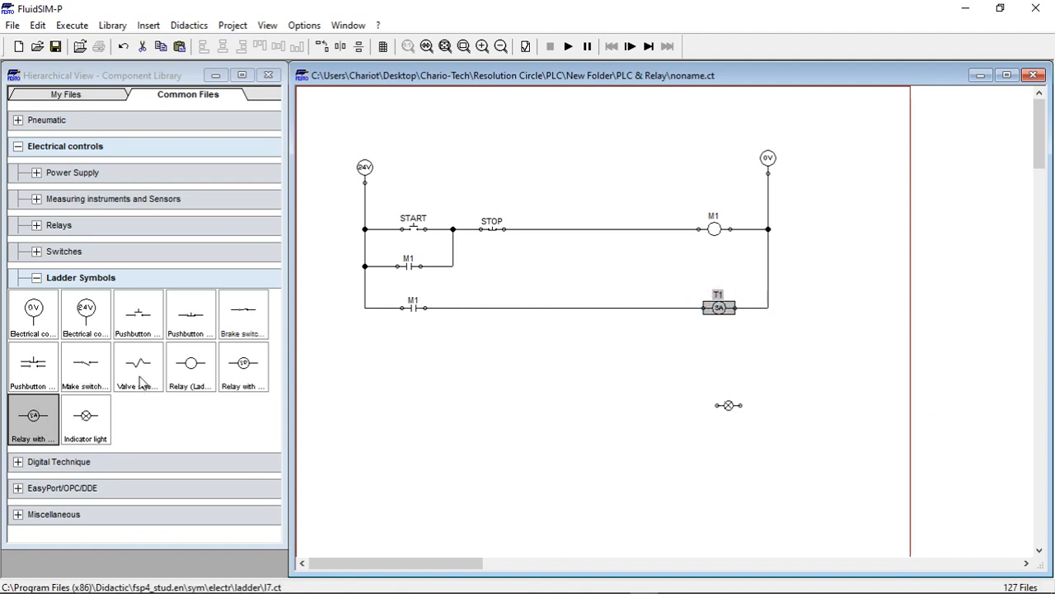
# - Place a make switch labelled T1 below the lower M1 contact and wire it to the 24V line
pyautogui.moveTo(91, 371); pyautogui.dragTo(406, 359)
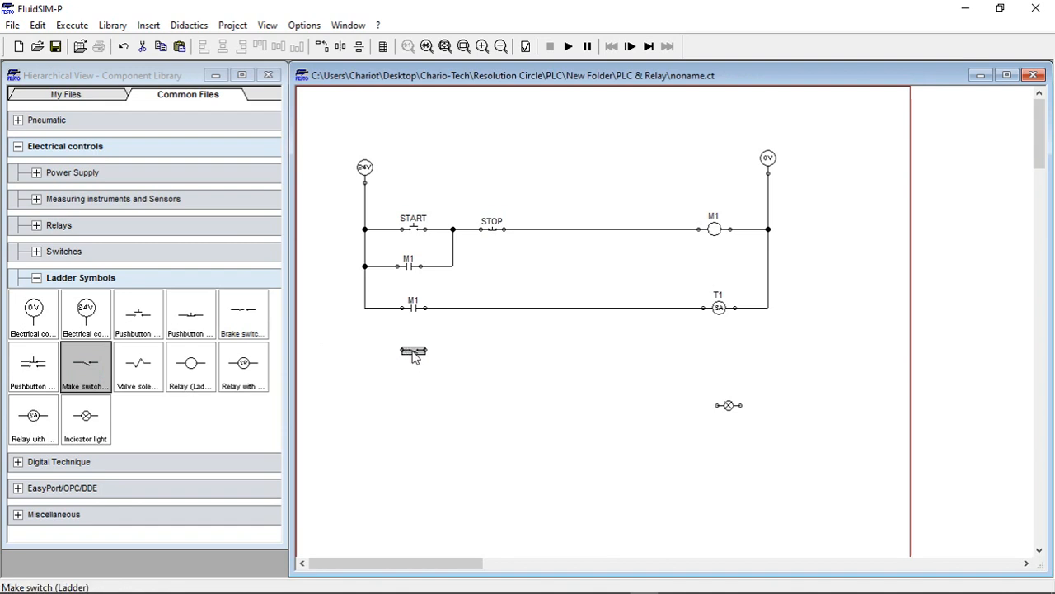
pyautogui.doubleClick(413, 354)
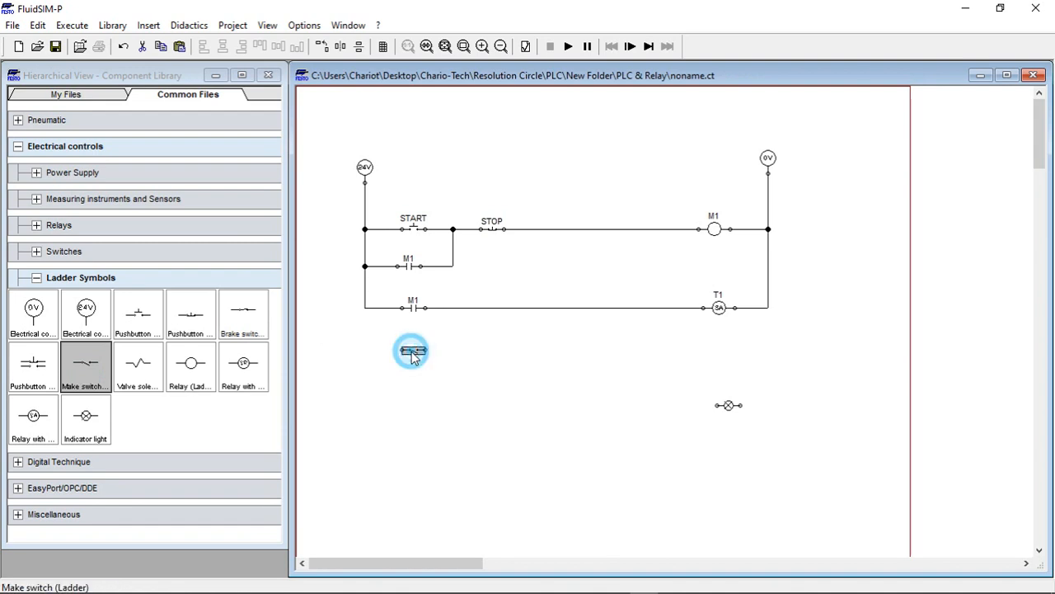
pyautogui.click(509, 261)
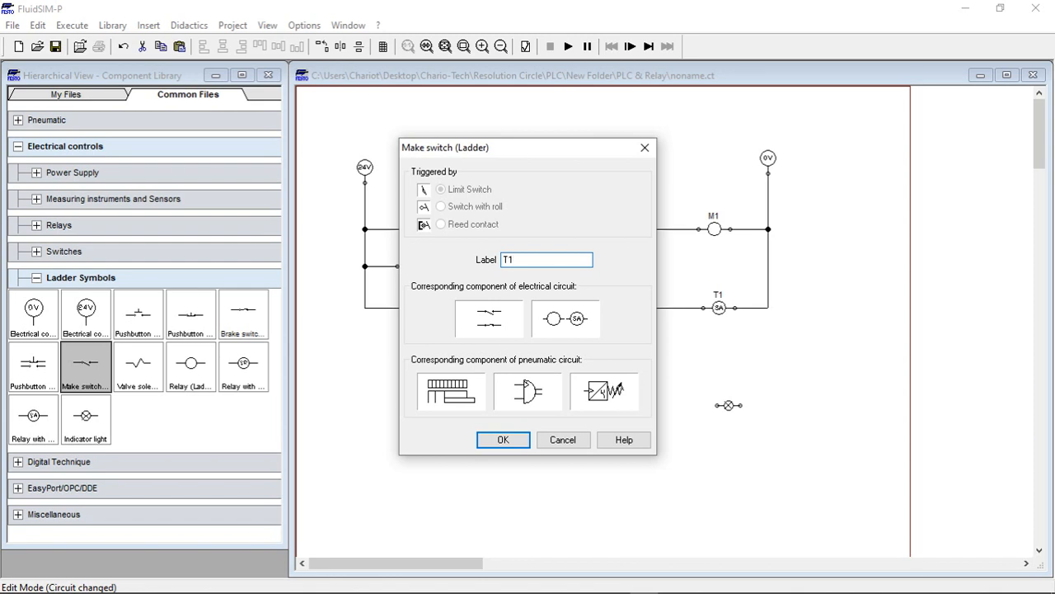
pyautogui.click(502, 441)
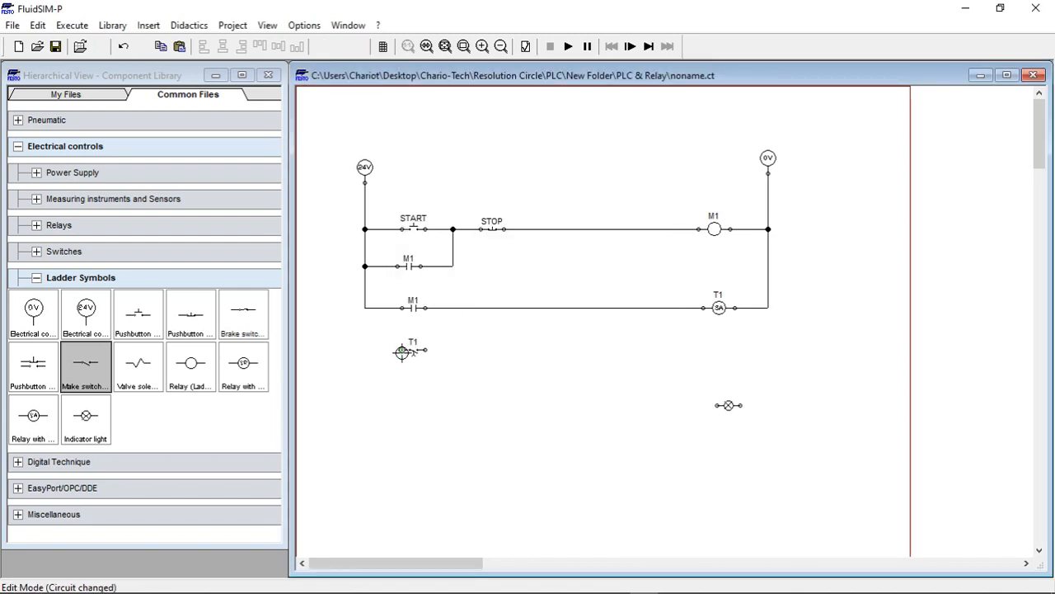
pyautogui.moveTo(402, 352); pyautogui.dragTo(365, 307)
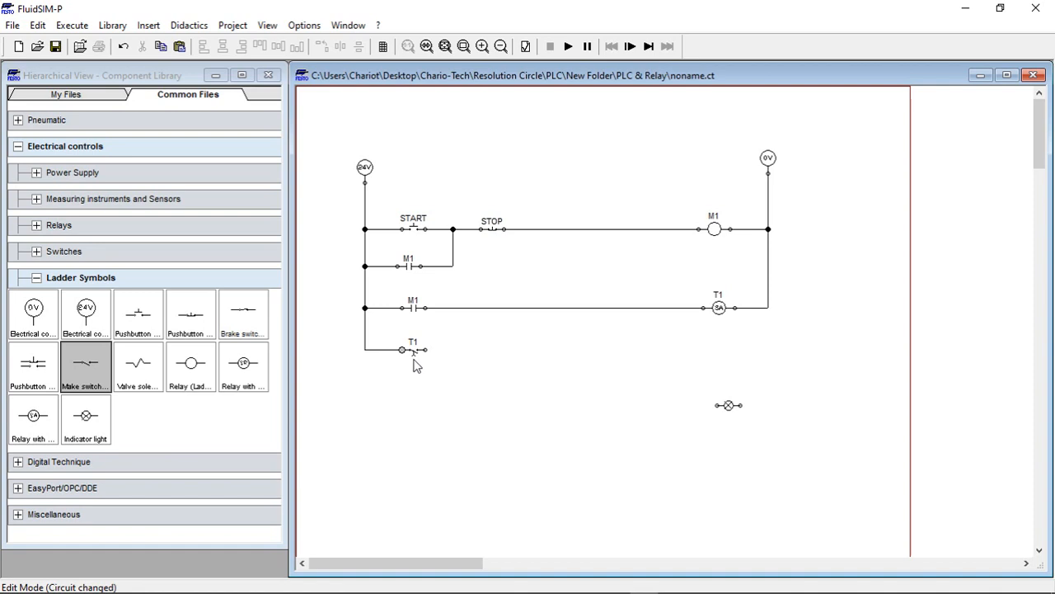
# - Move the indicator light below relay T1 and wire it between the T1 make switch and the 0V line in a straight rung
pyautogui.moveTo(727, 404); pyautogui.dragTo(769, 308)
pyautogui.click(675, 359)
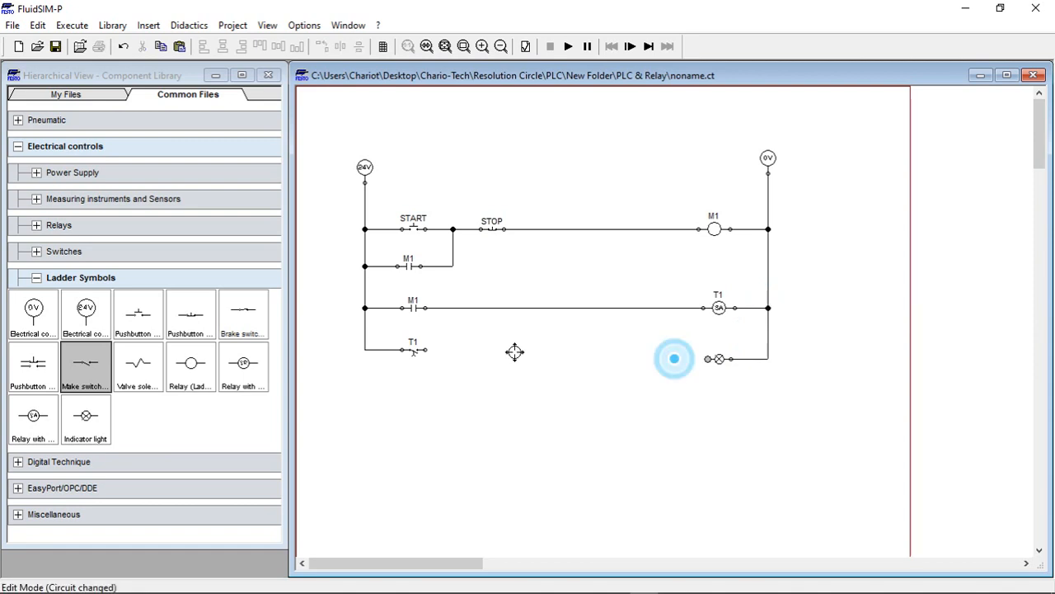
pyautogui.moveTo(426, 349); pyautogui.dragTo(719, 345)
pyautogui.click(678, 402)
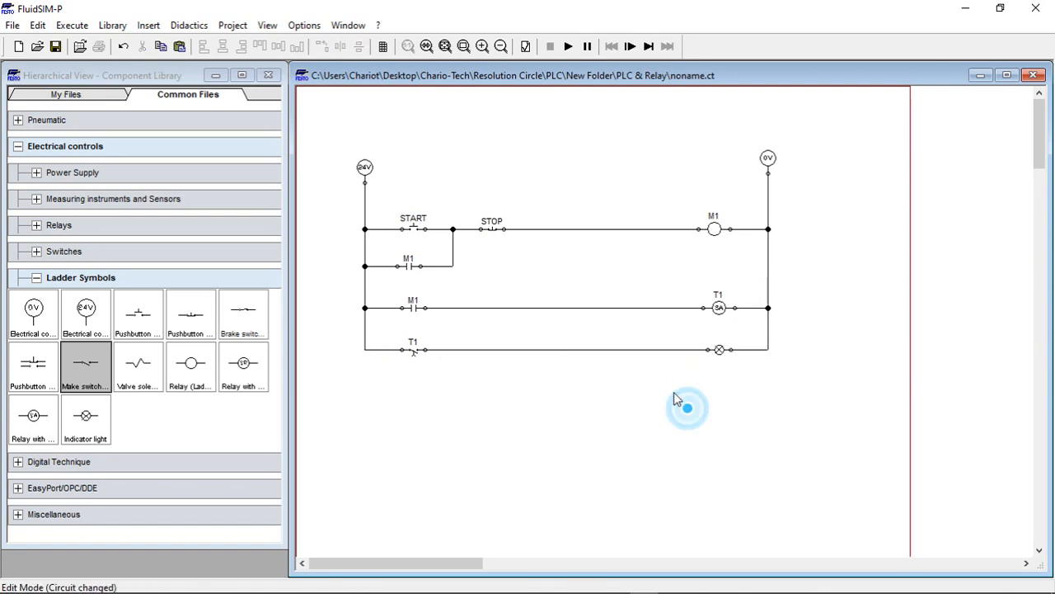
# - Simulate the timer circuit, operate START, wait for the delayed T1 contact, operate STOP, and end the simulation
pyautogui.click(568, 46)
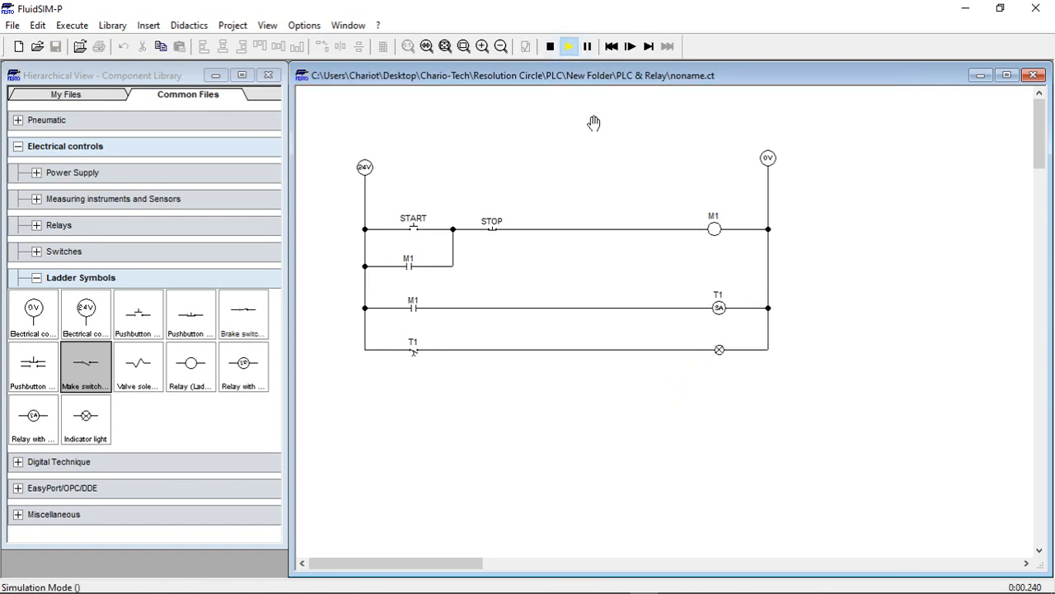
pyautogui.click(422, 221)
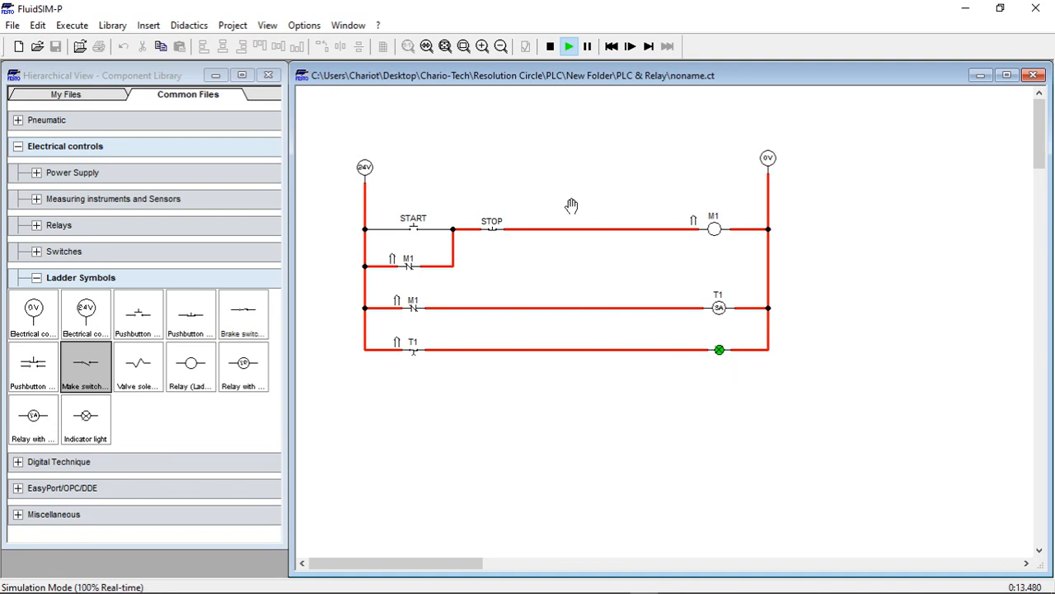
pyautogui.click(494, 223)
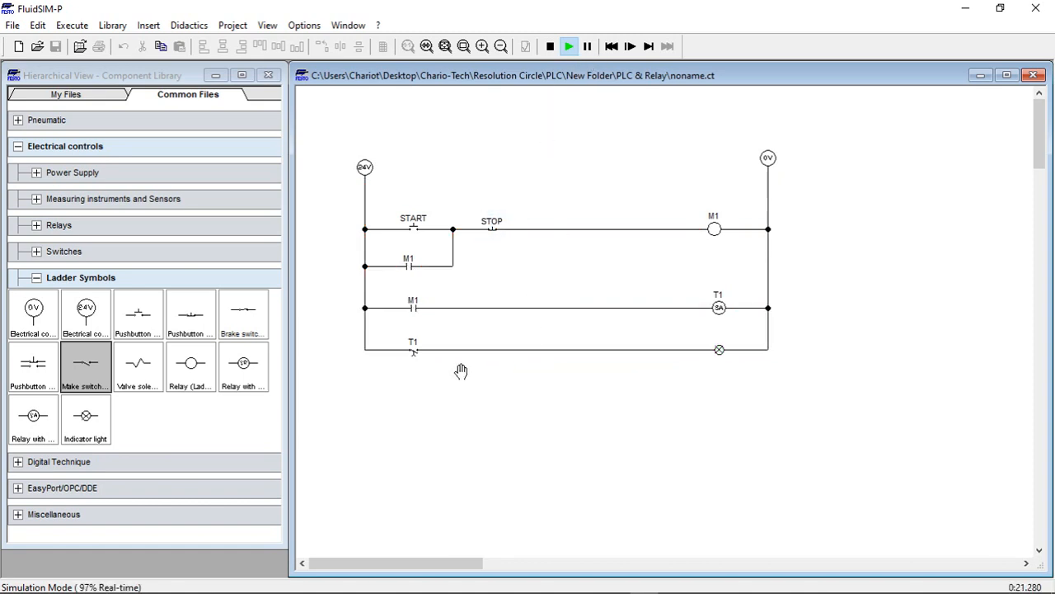
pyautogui.click(550, 46)
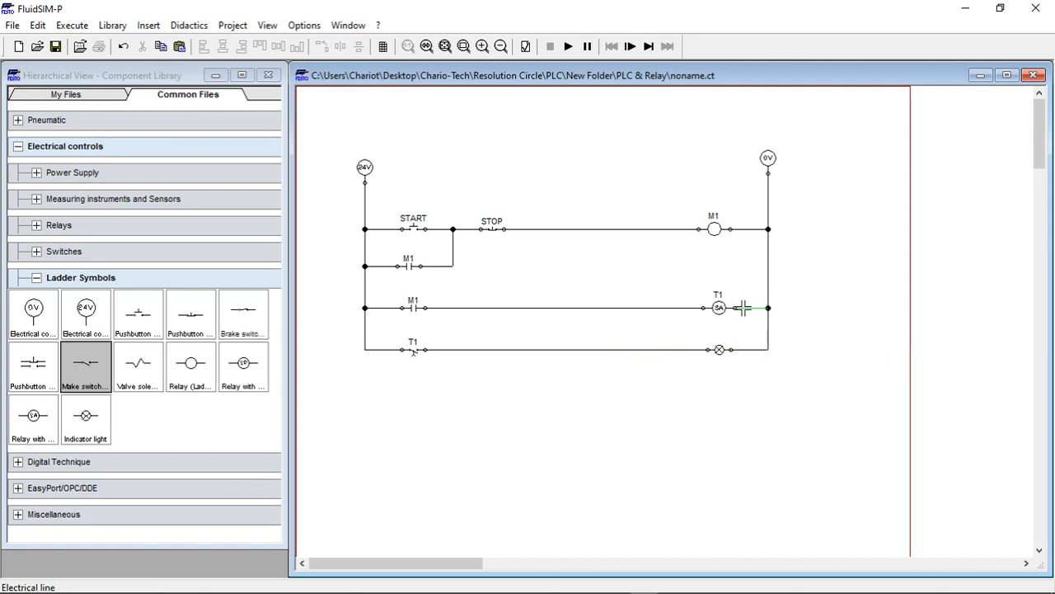
# - Replace relay T1 with a switch-off delay relay and wire it between the lower M1 make switch and the 0V line
pyautogui.moveTo(720, 314)
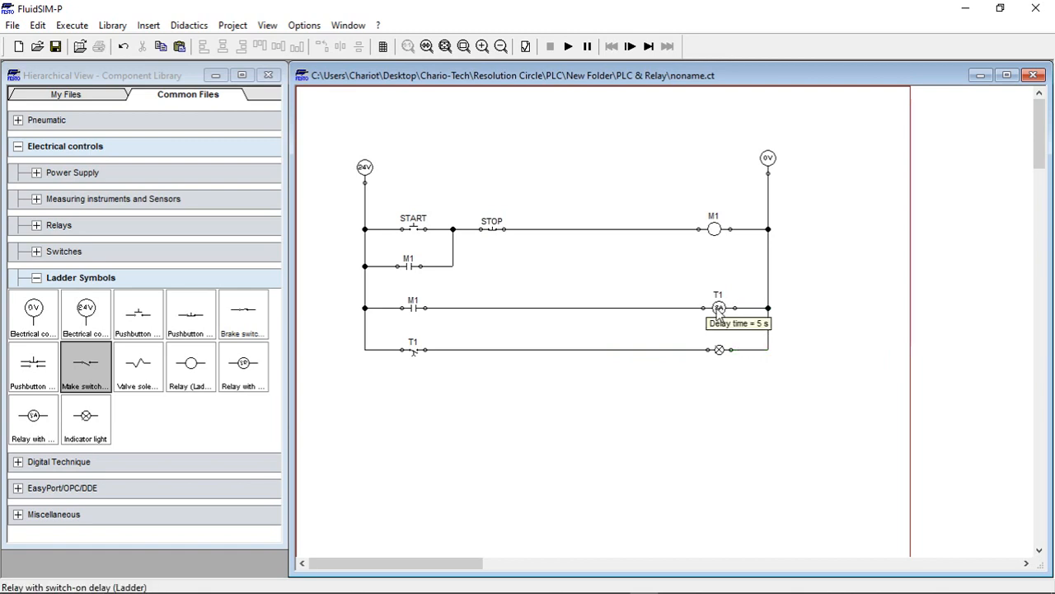
pyautogui.rightClick(719, 310)
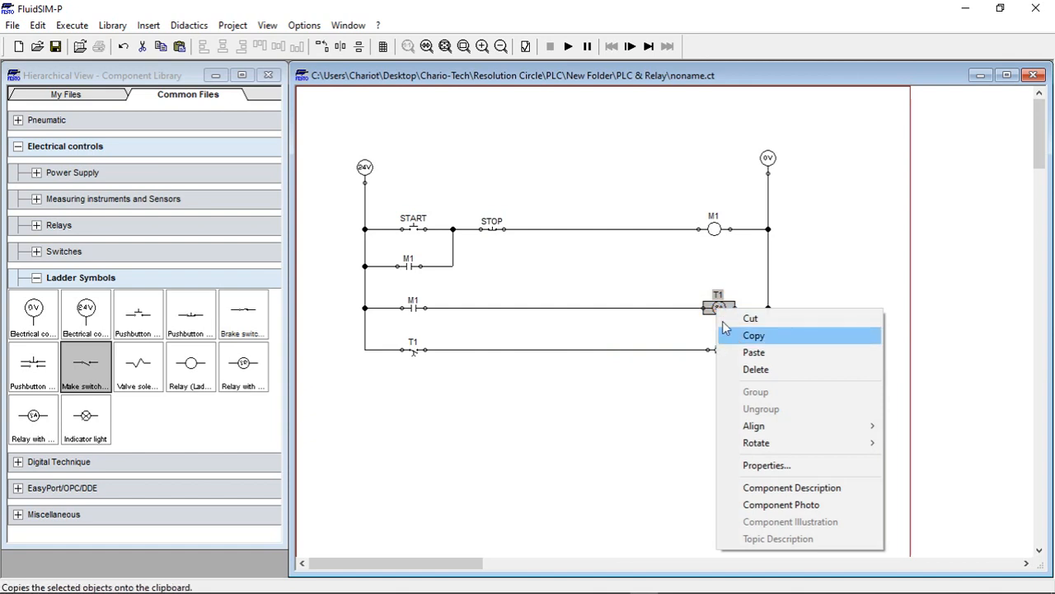
pyautogui.click(756, 369)
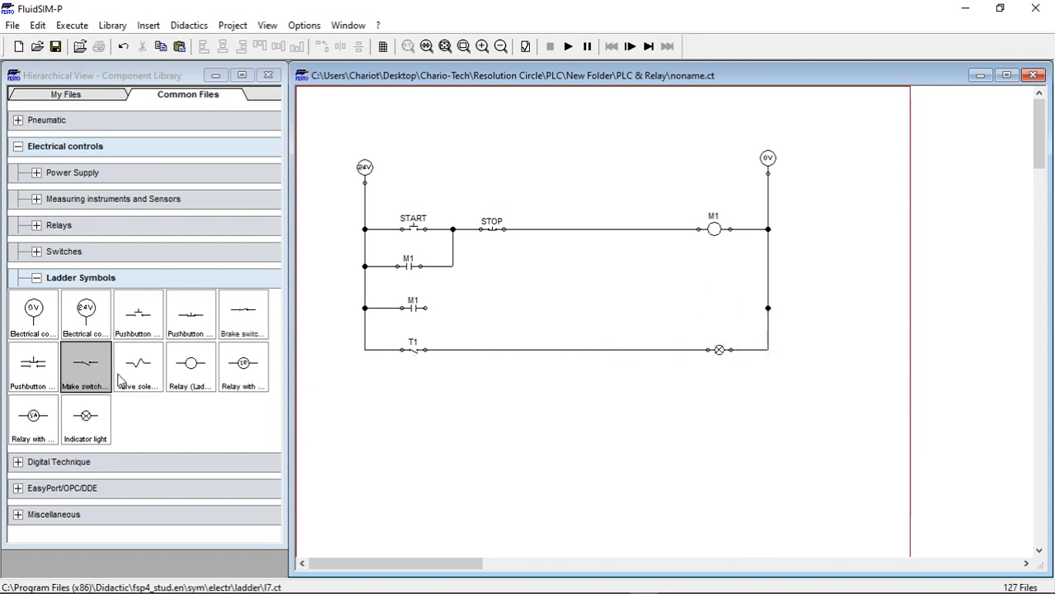
pyautogui.click(242, 378)
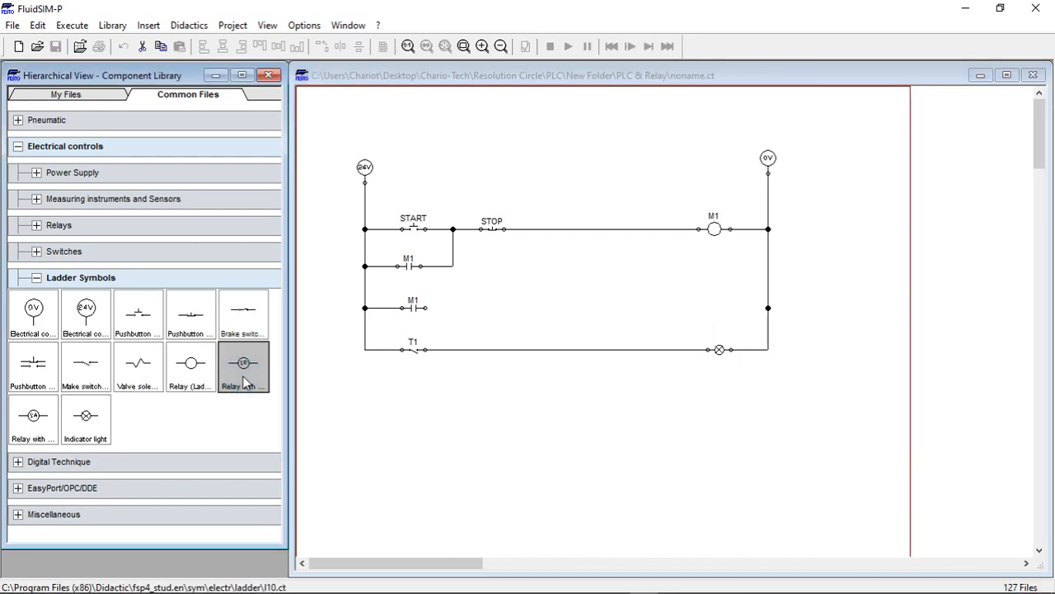
pyautogui.moveTo(244, 381); pyautogui.dragTo(719, 313)
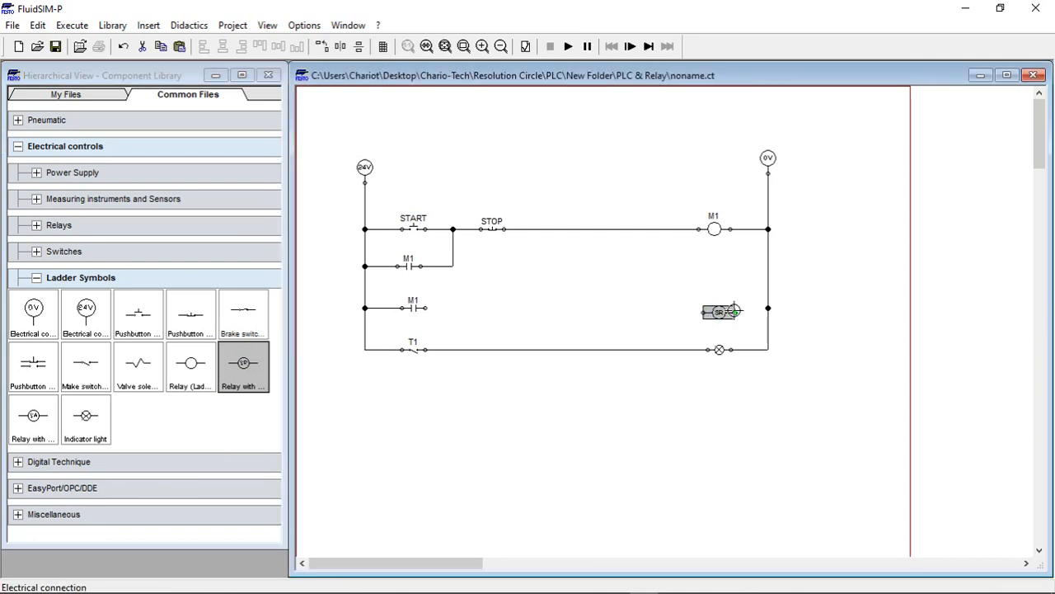
pyautogui.moveTo(735, 312)
pyautogui.mouseDown()
pyautogui.moveTo(765, 306)
pyautogui.moveTo(425, 308)
pyautogui.mouseUp()
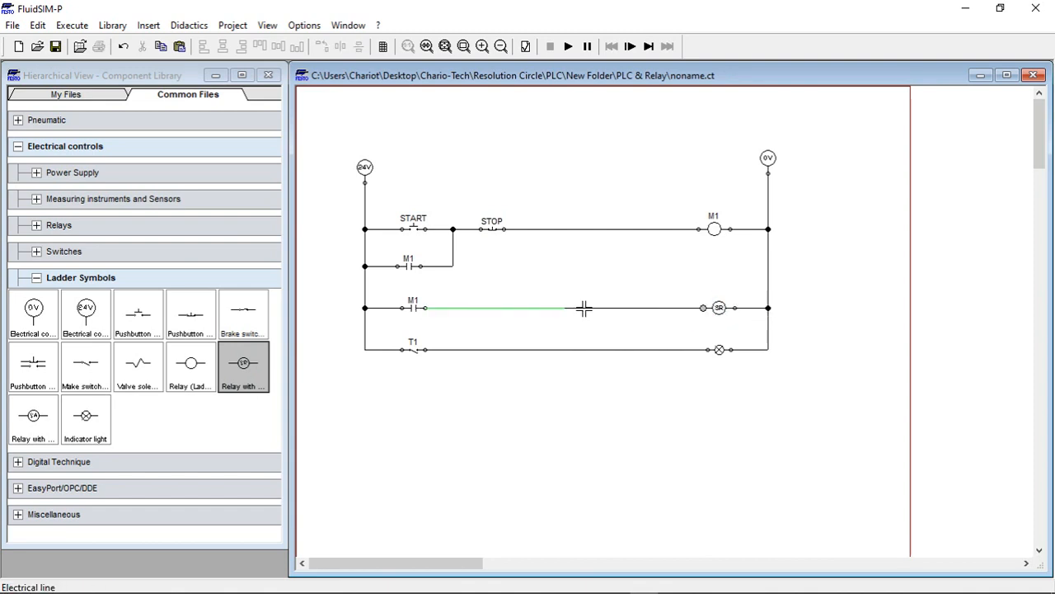
# - Label the switch-off delay relay T2 and relabel the make switch in the indicator light rung as T2
pyautogui.doubleClick(719, 310)
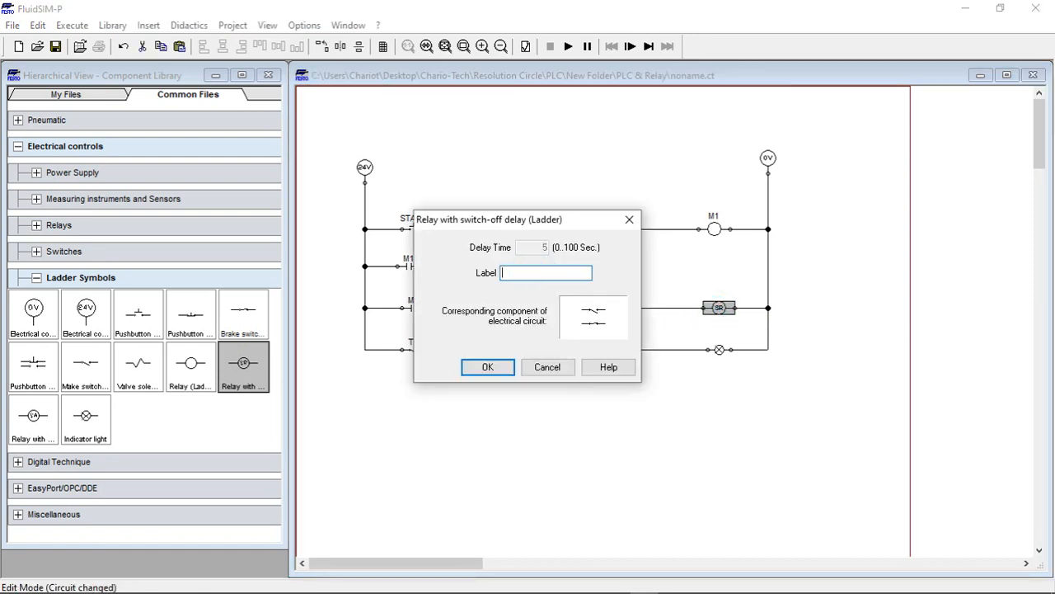
pyautogui.write('T2')
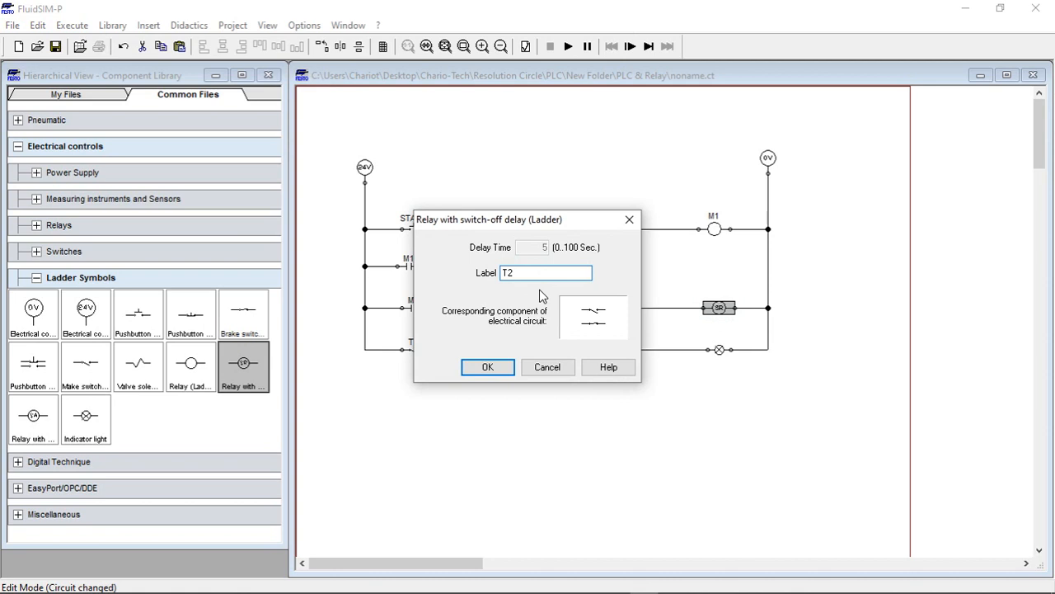
pyautogui.click(489, 367)
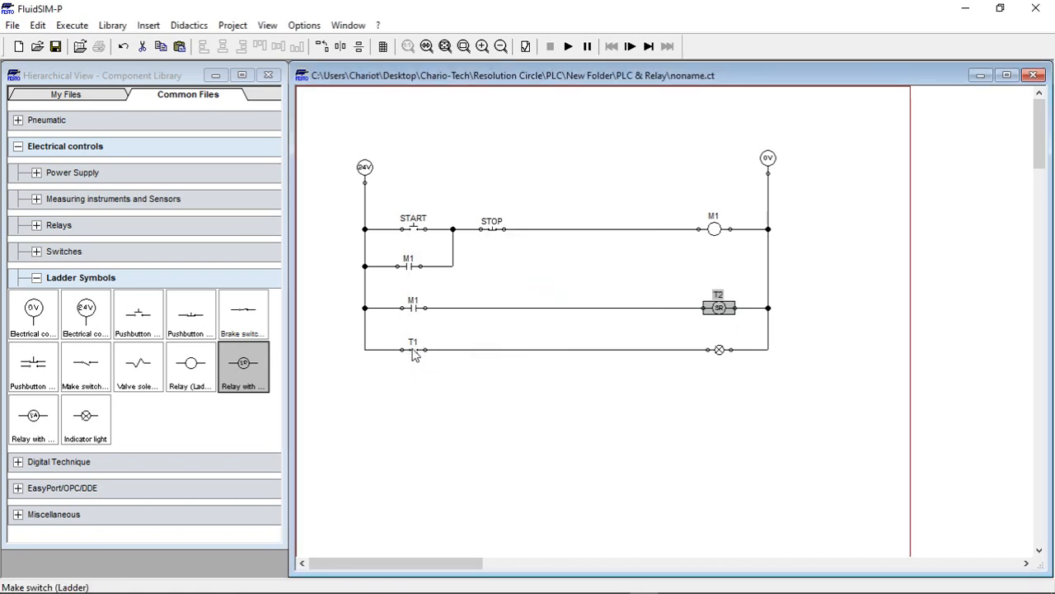
pyautogui.doubleClick(415, 354)
pyautogui.click(533, 261)
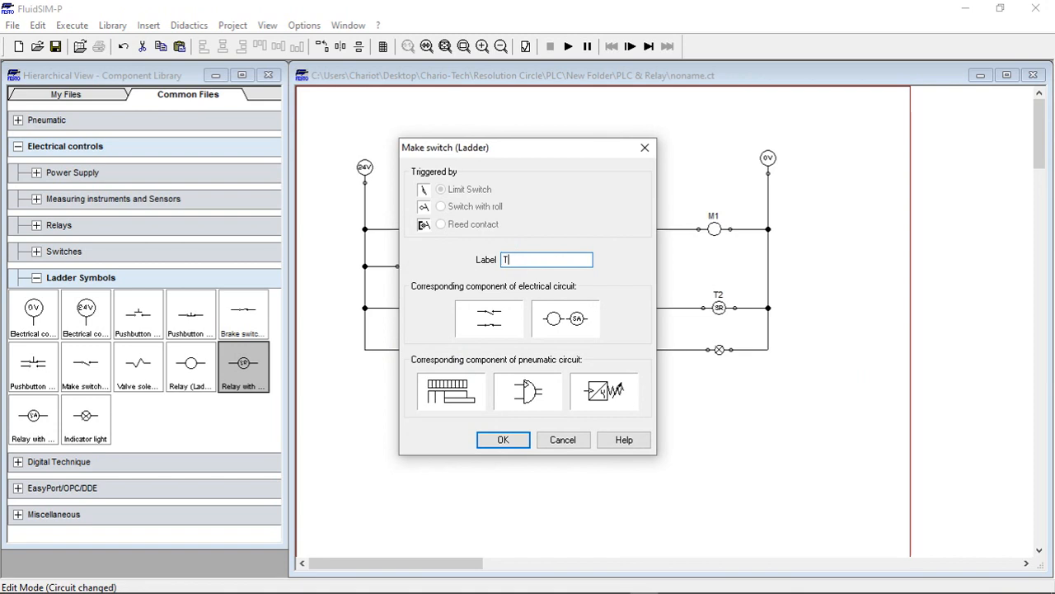
pyautogui.write('2')
pyautogui.click(503, 439)
pyautogui.click(433, 399)
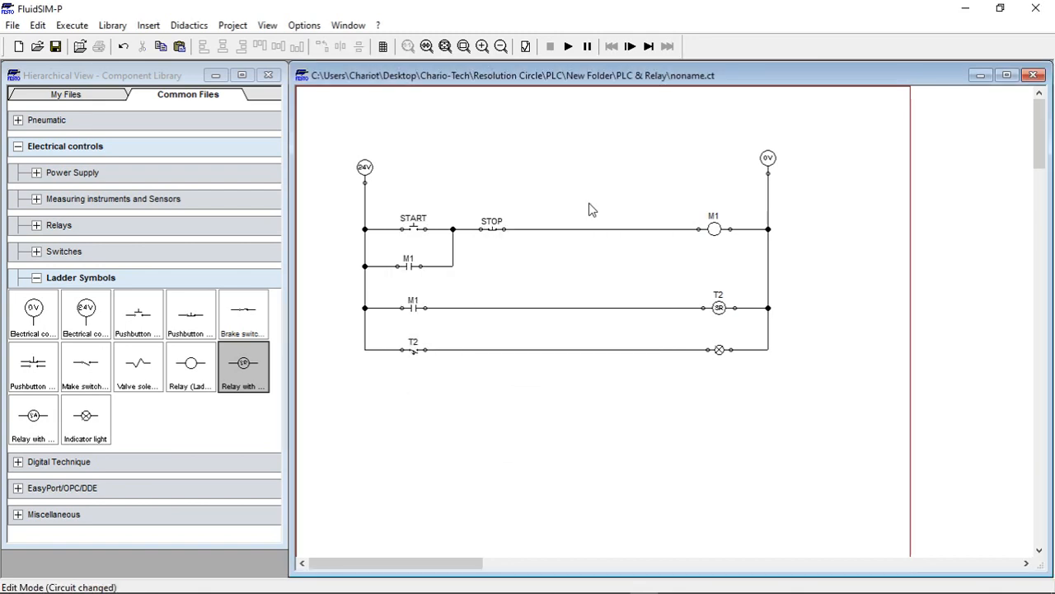
# - Simulate the switch-off delay circuit, operate START and STOP, wait out the T2 delay, and end the simulation
pyautogui.click(568, 47)
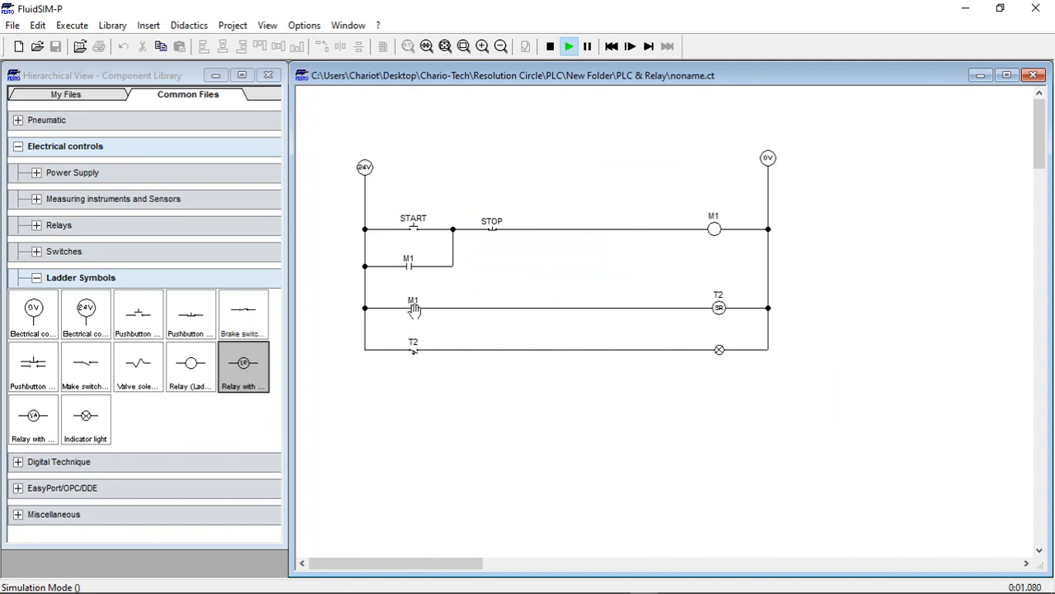
pyautogui.click(419, 219)
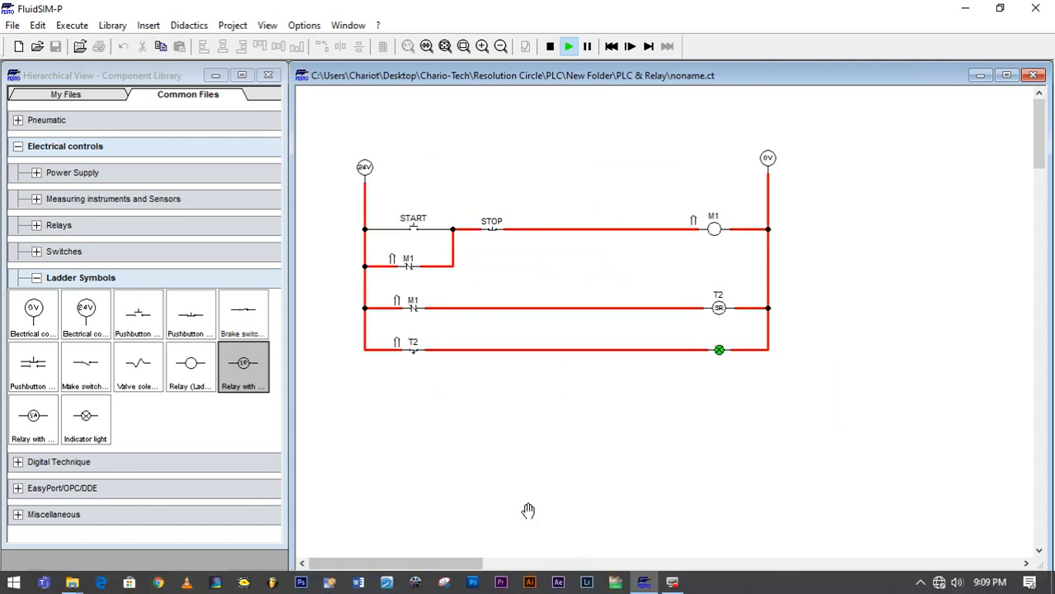
pyautogui.click(501, 221)
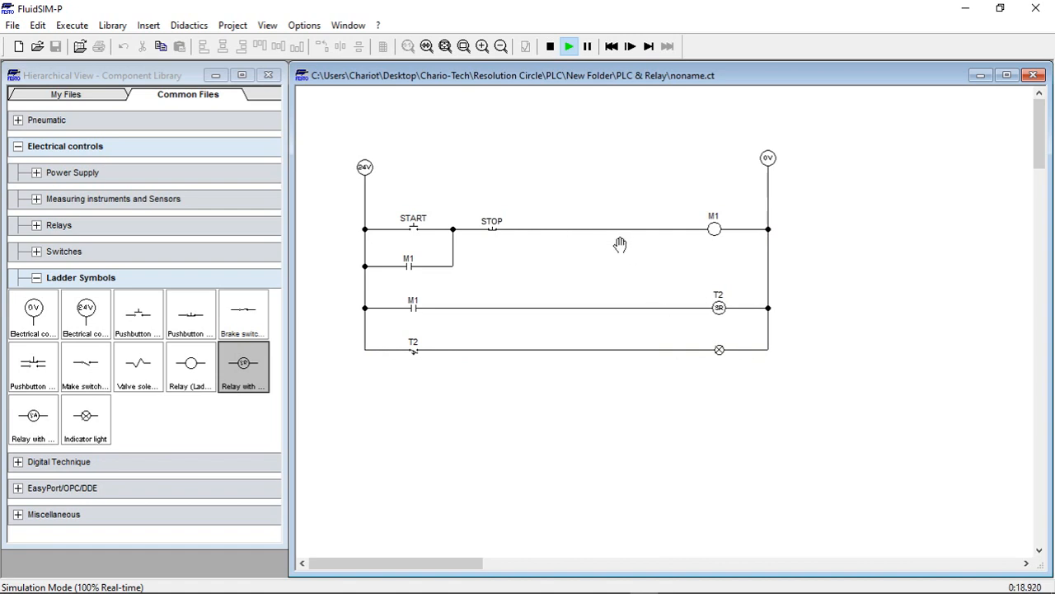
pyautogui.click(551, 47)
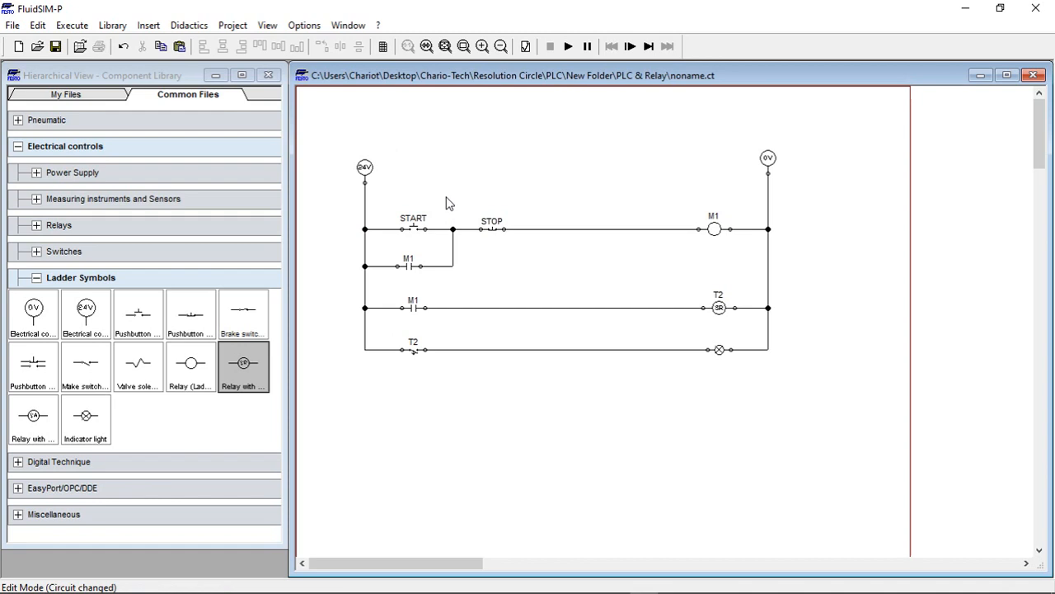
pyautogui.rightClick(185, 417)
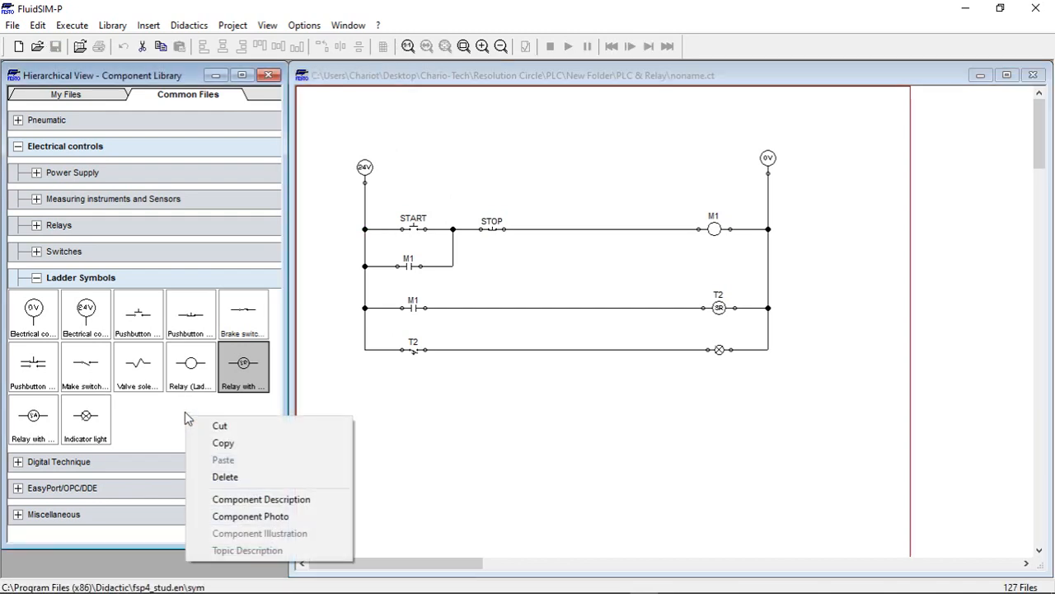
pyautogui.click(499, 417)
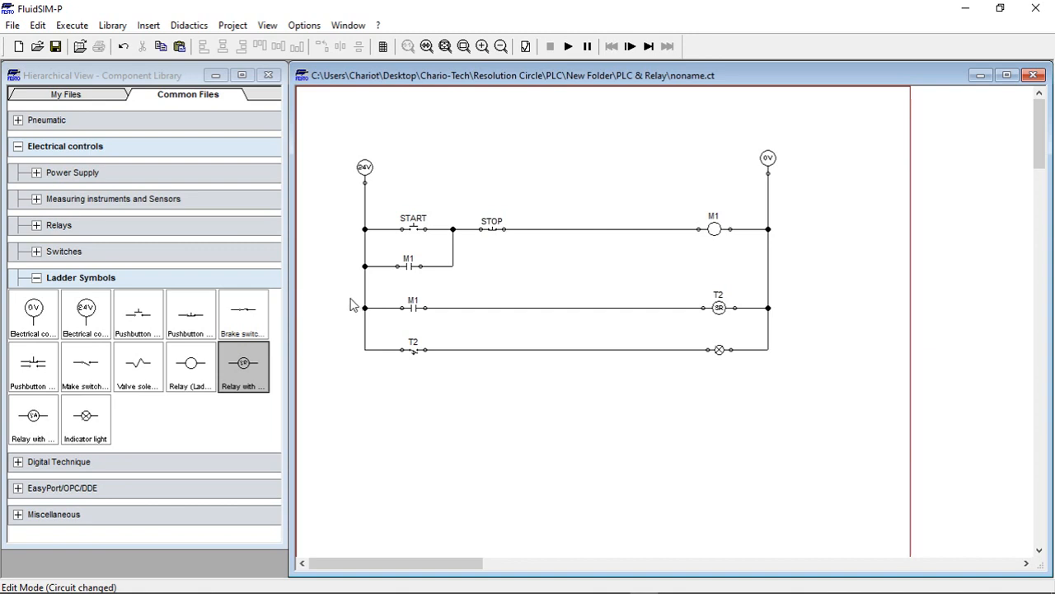
# - Create a new circuit file and place a digital logic module in the upper middle of the drawing area
pyautogui.click(17, 48)
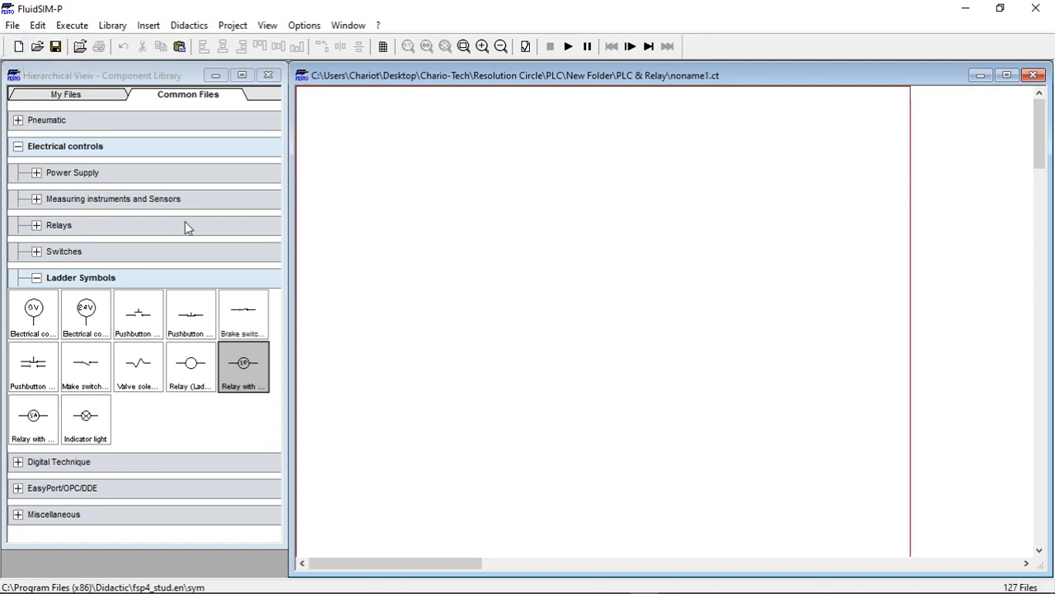
pyautogui.click(18, 463)
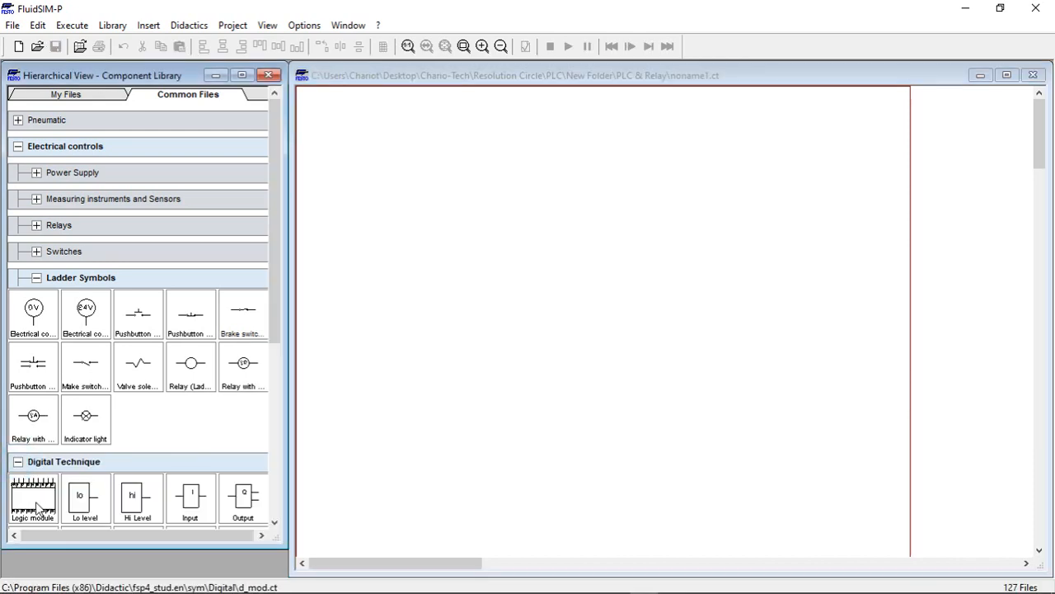
pyautogui.moveTo(36, 508); pyautogui.dragTo(558, 302)
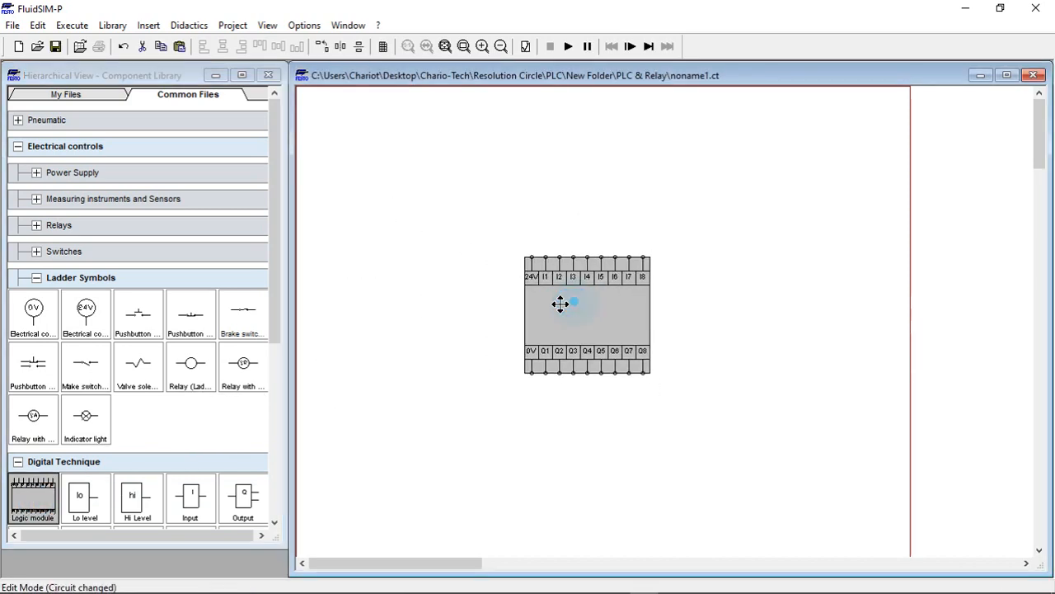
pyautogui.click(547, 448)
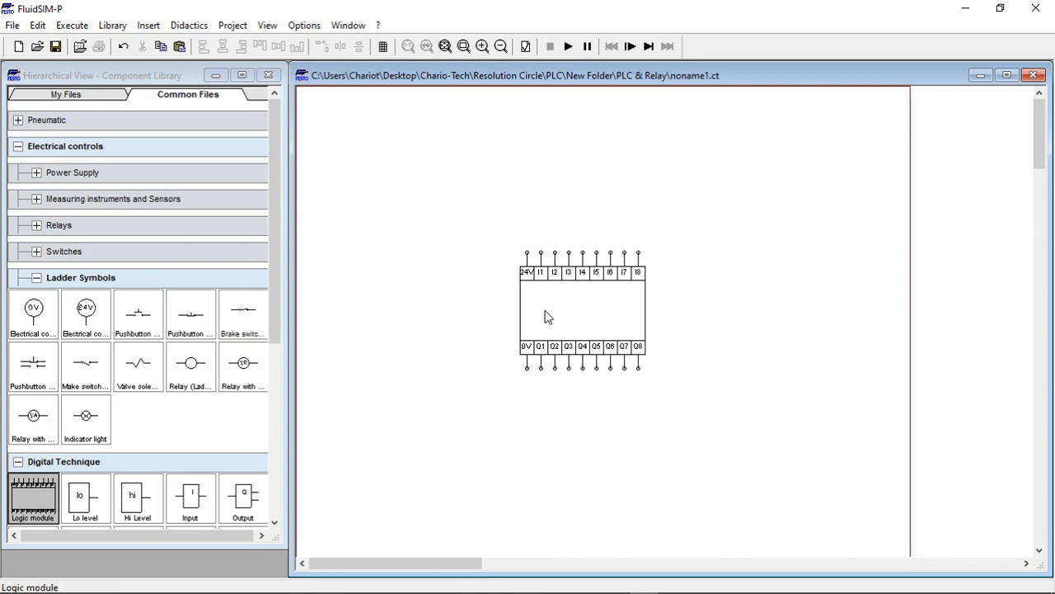
pyautogui.moveTo(545, 316); pyautogui.dragTo(541, 262)
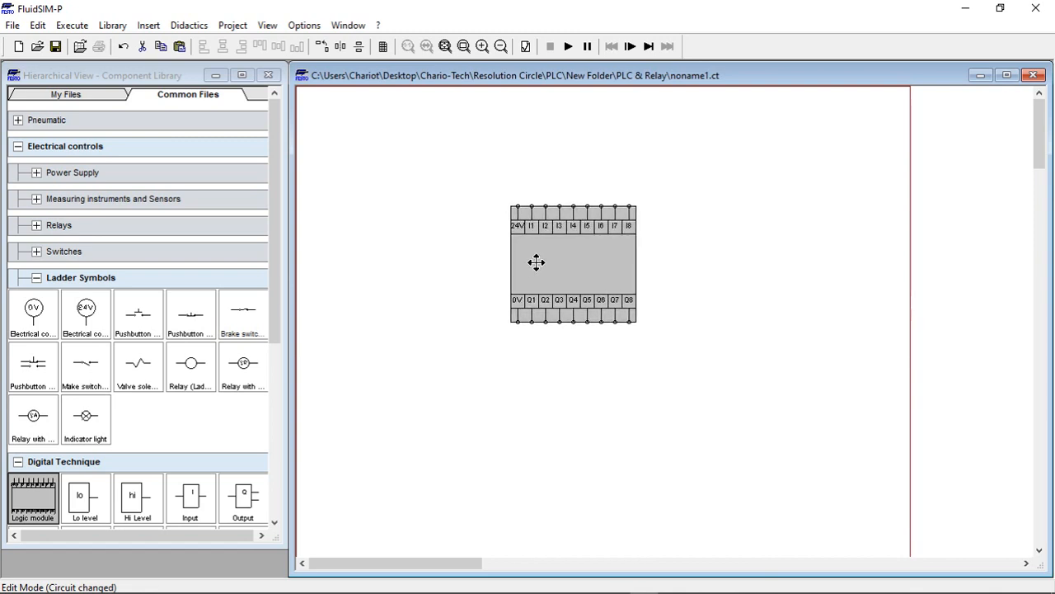
pyautogui.click(407, 313)
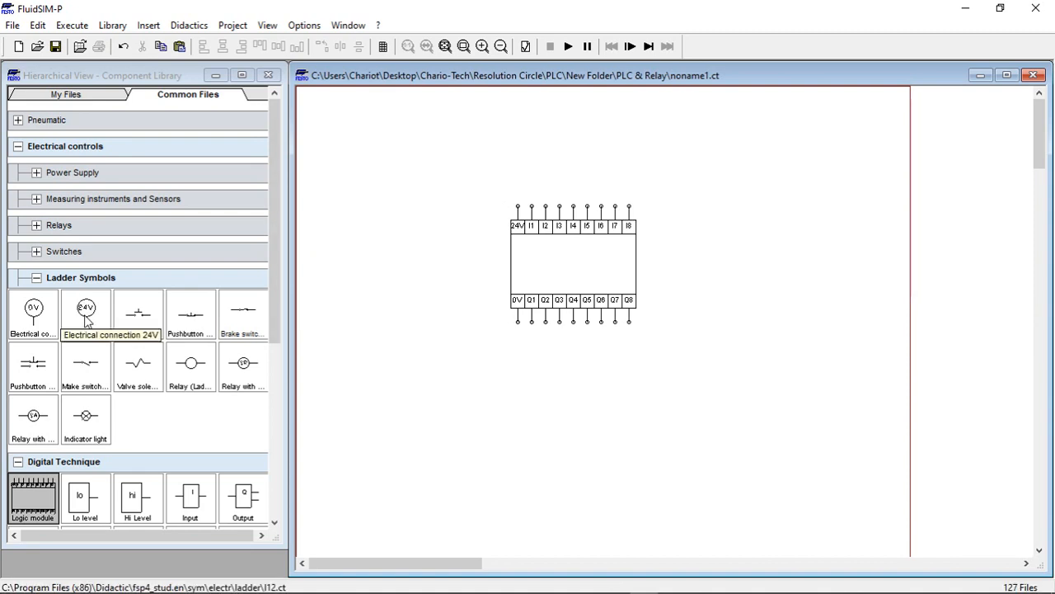
# - Place a 24V connection up and to the left of the logic module and wire it neatly to the module's 24V terminal
pyautogui.moveTo(82, 316); pyautogui.dragTo(392, 141)
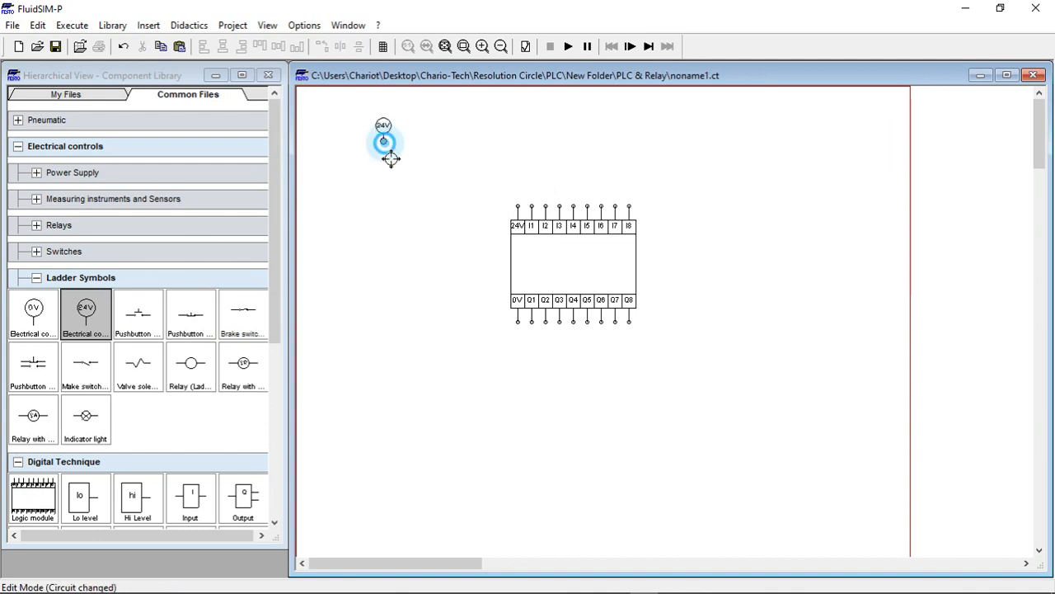
pyautogui.click(499, 189)
pyautogui.moveTo(521, 207); pyautogui.dragTo(383, 141)
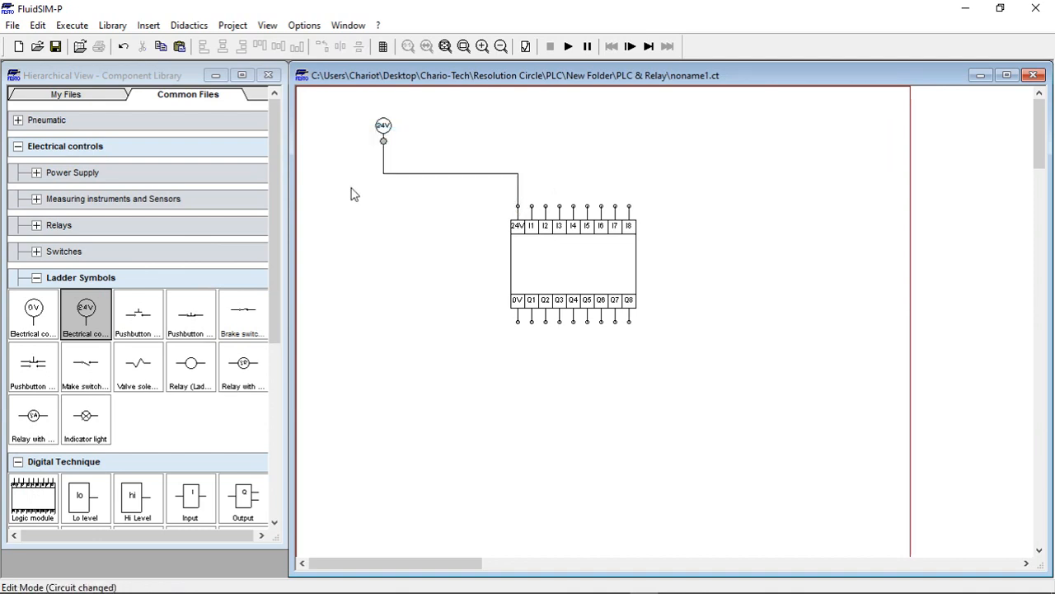
pyautogui.moveTo(450, 172); pyautogui.dragTo(452, 150)
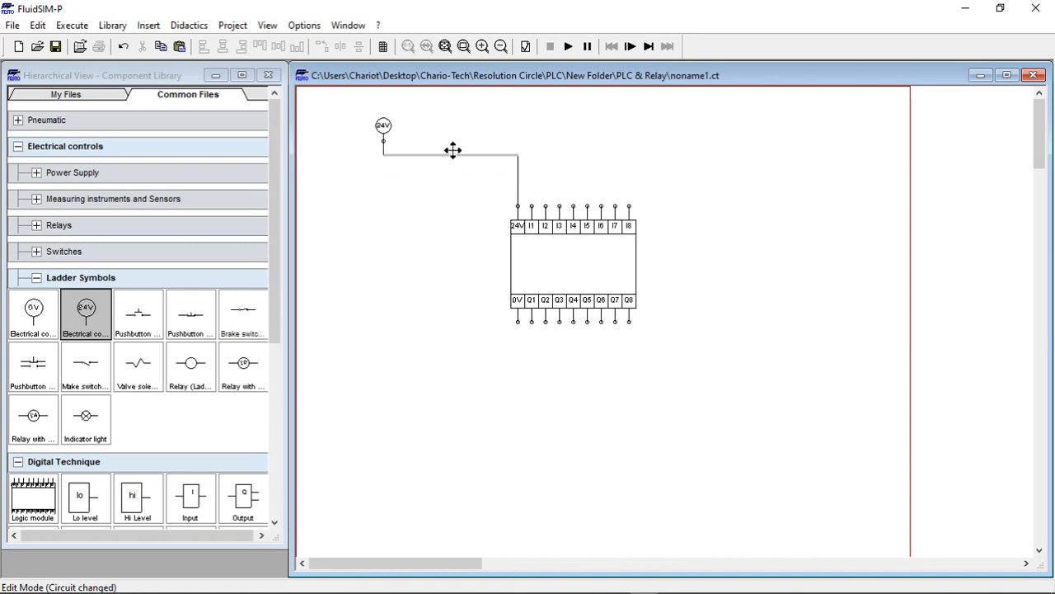
pyautogui.click(384, 127)
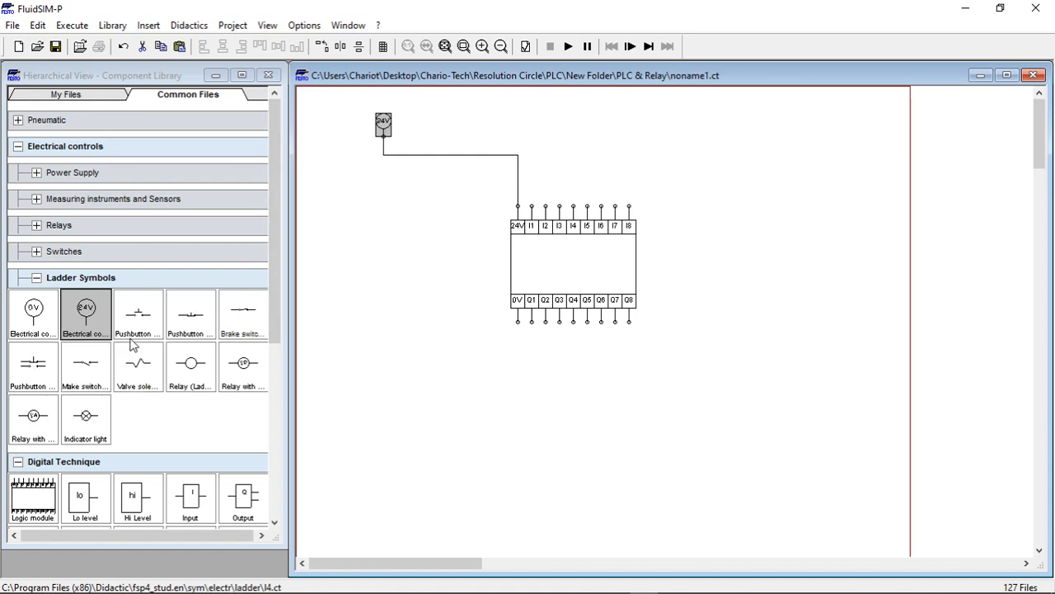
# - Place a 0V connection down and to the left of the logic module and wire it to the module's 0V terminal
pyautogui.moveTo(34, 324); pyautogui.dragTo(381, 461)
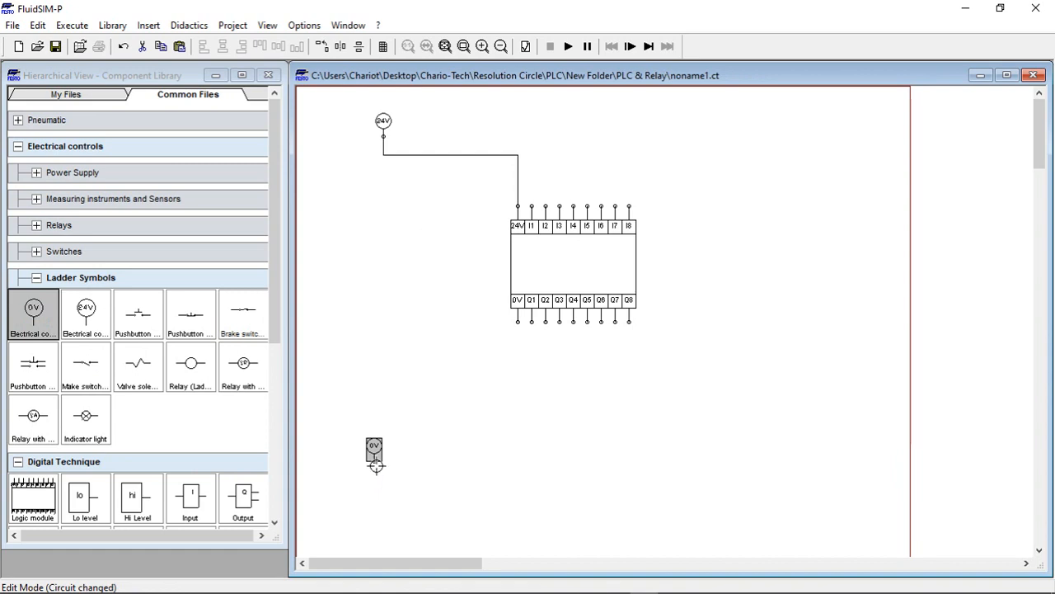
pyautogui.click(500, 436)
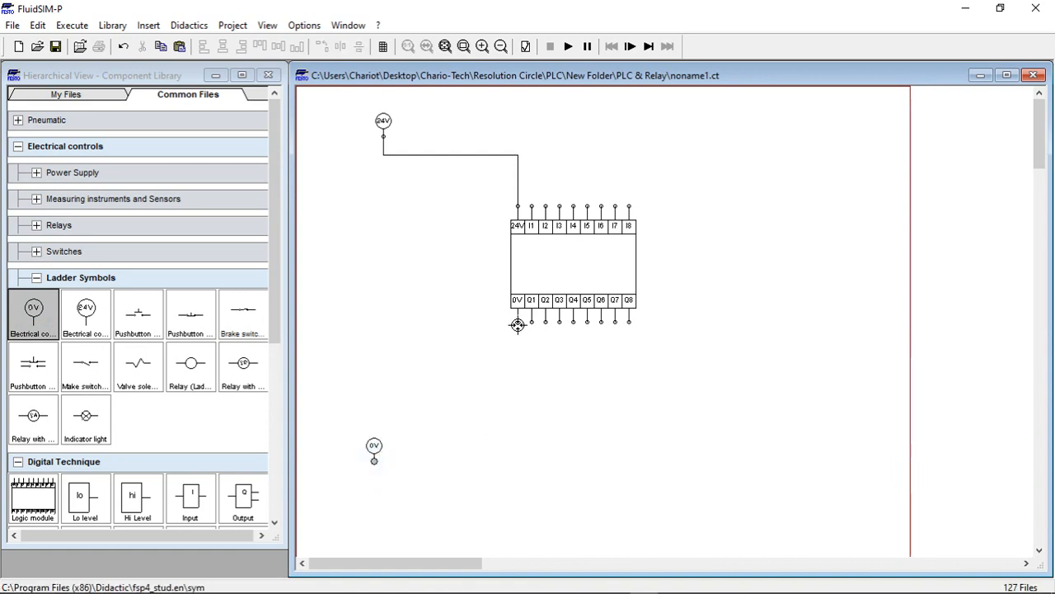
pyautogui.moveTo(517, 325); pyautogui.dragTo(374, 460)
pyautogui.click(611, 403)
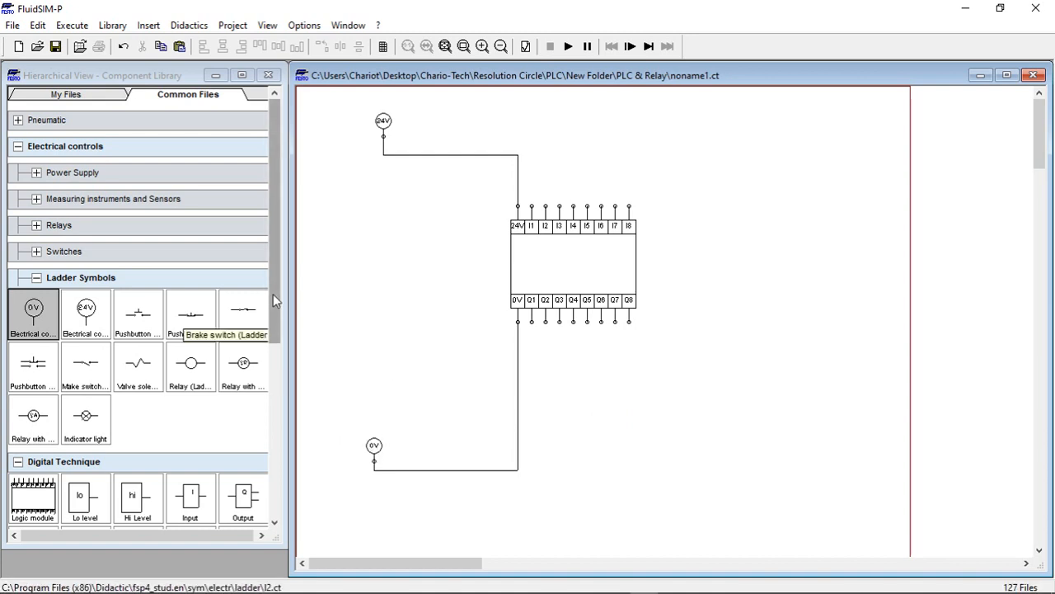
# - Browse the digital technique components and place a ladder make pushbutton above the logic module's input terminals
pyautogui.moveTo(273, 294)
pyautogui.mouseDown()
pyautogui.moveTo(273, 347)
pyautogui.moveTo(277, 311)
pyautogui.mouseUp()
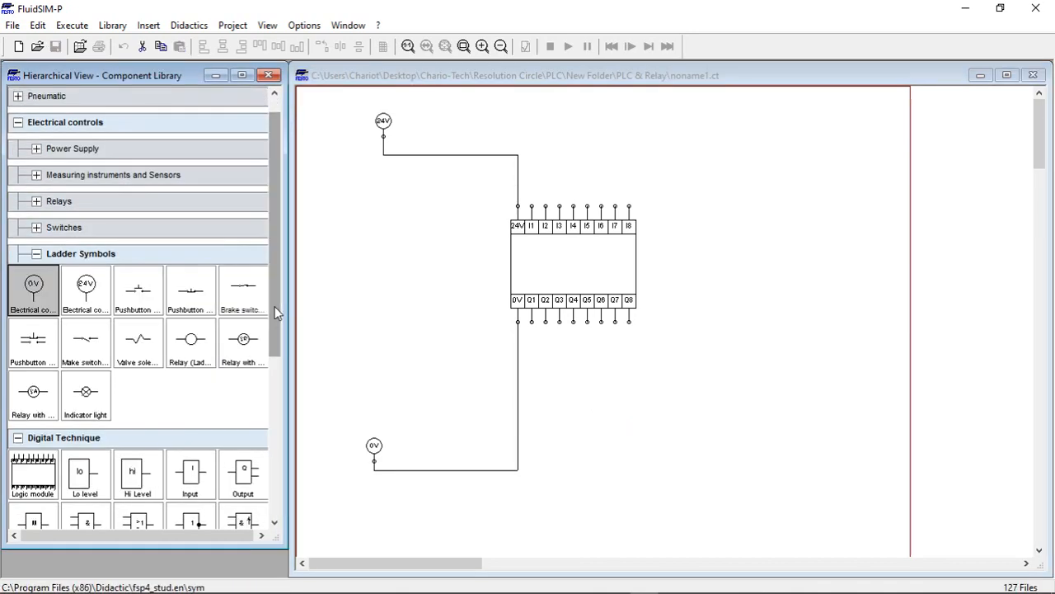
pyautogui.moveTo(275, 305); pyautogui.dragTo(274, 293)
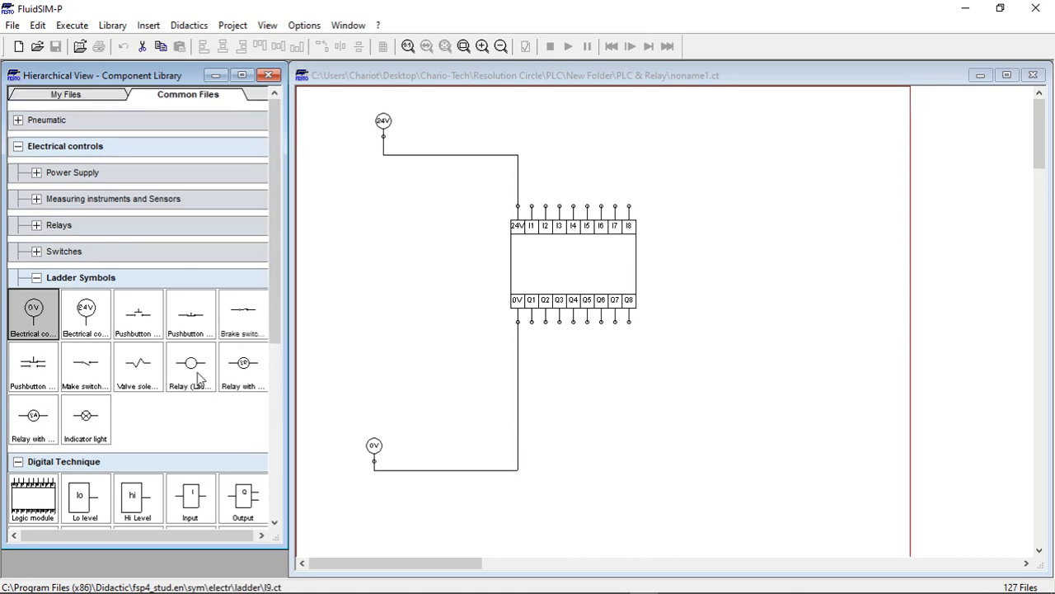
pyautogui.moveTo(274, 302); pyautogui.dragTo(280, 430)
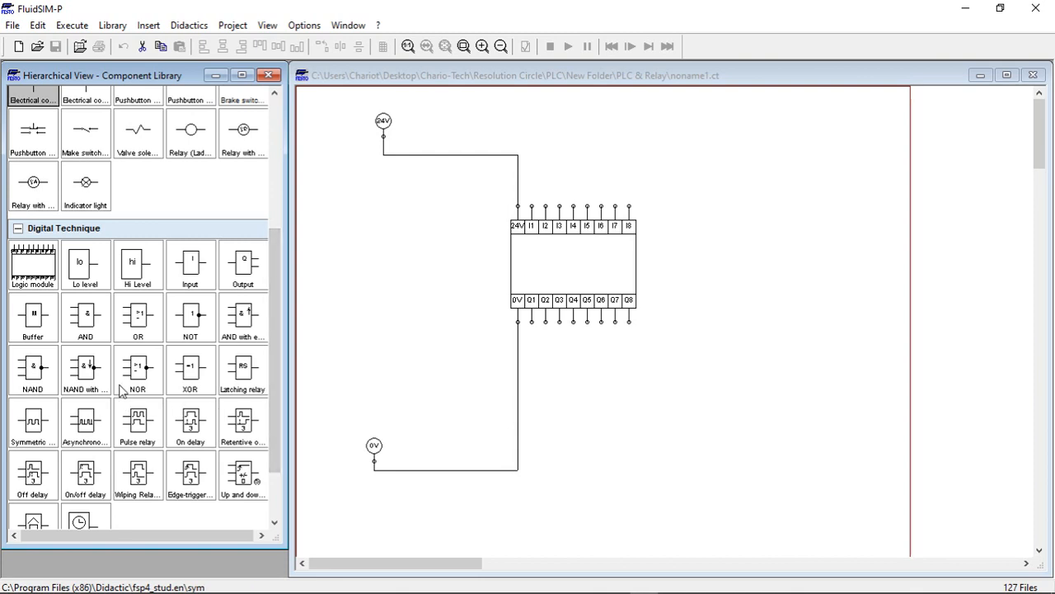
pyautogui.scroll(3, 173, 272)
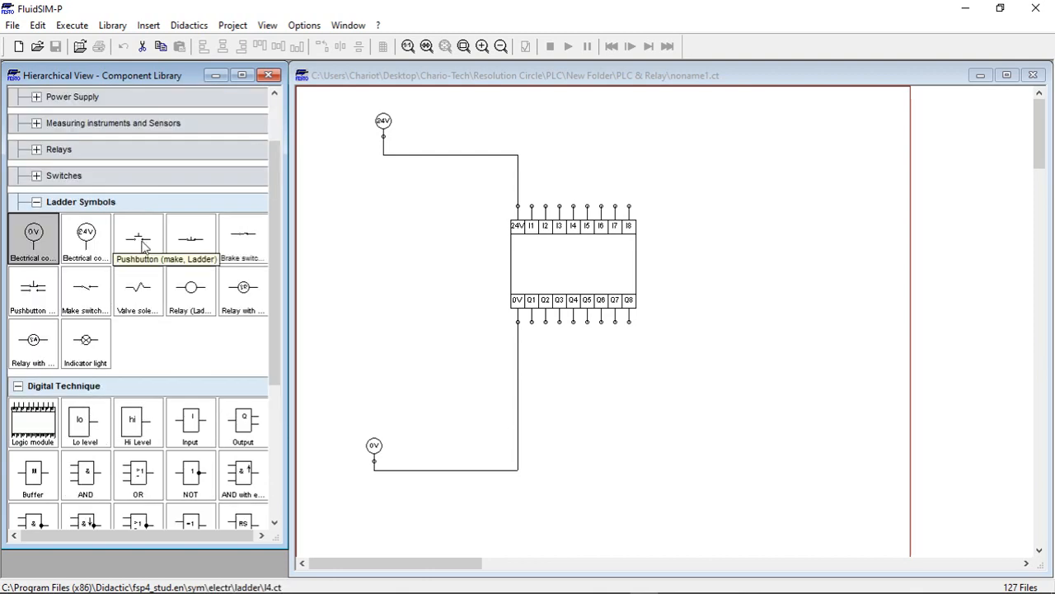
pyautogui.moveTo(140, 239); pyautogui.dragTo(563, 165)
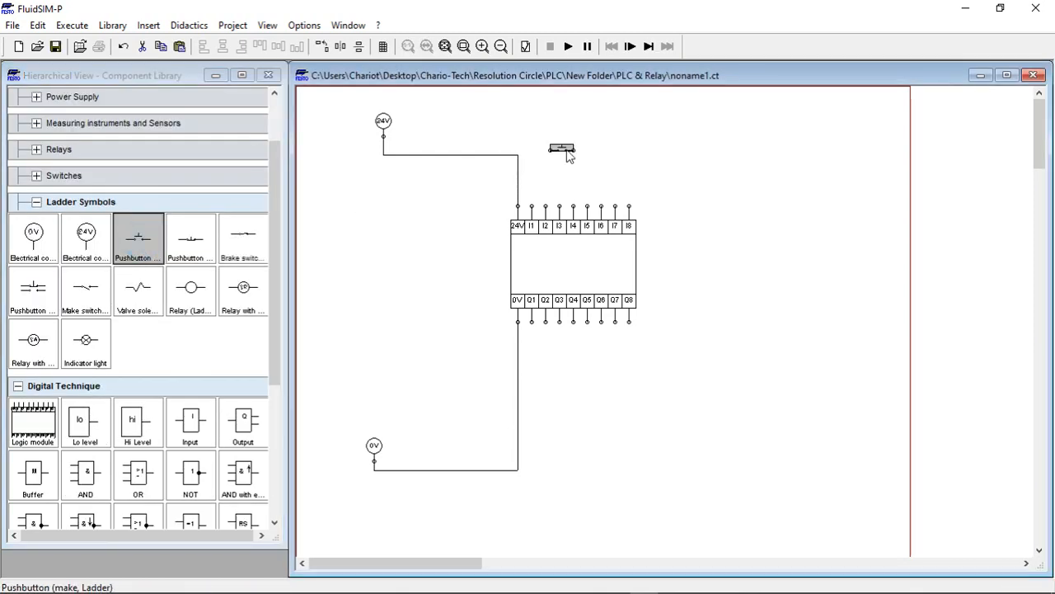
# - Label the make pushbutton above the logic module "Start"
pyautogui.doubleClick(563, 151)
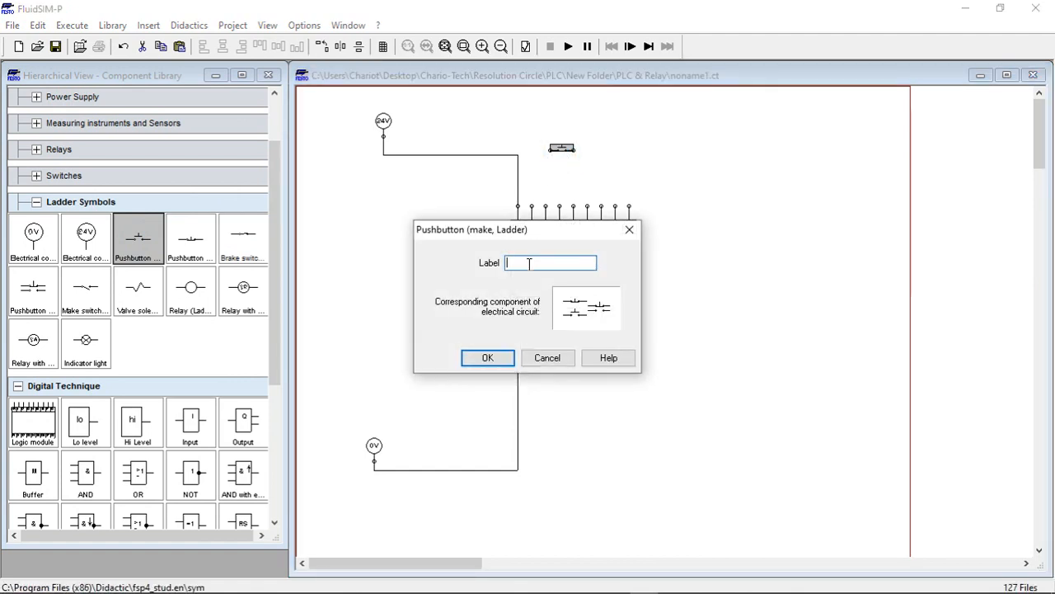
pyautogui.write('Start')
pyautogui.click(487, 358)
# - Place a ladder break pushbutton to the right of the START pushbutton and label it "Stop"
pyautogui.moveTo(192, 241); pyautogui.dragTo(629, 158)
pyautogui.doubleClick(627, 152)
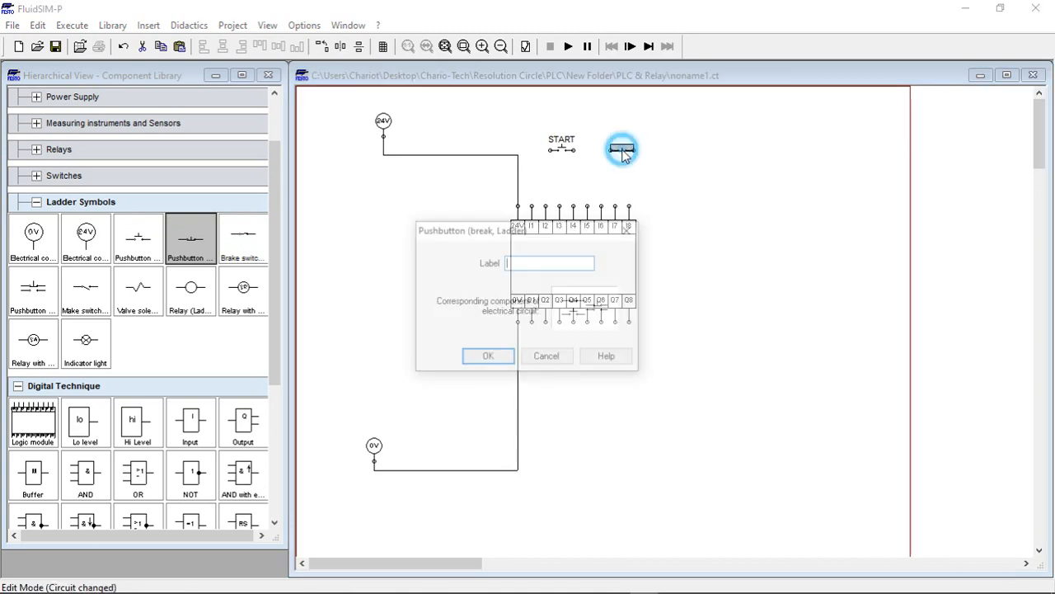
pyautogui.write('Stop')
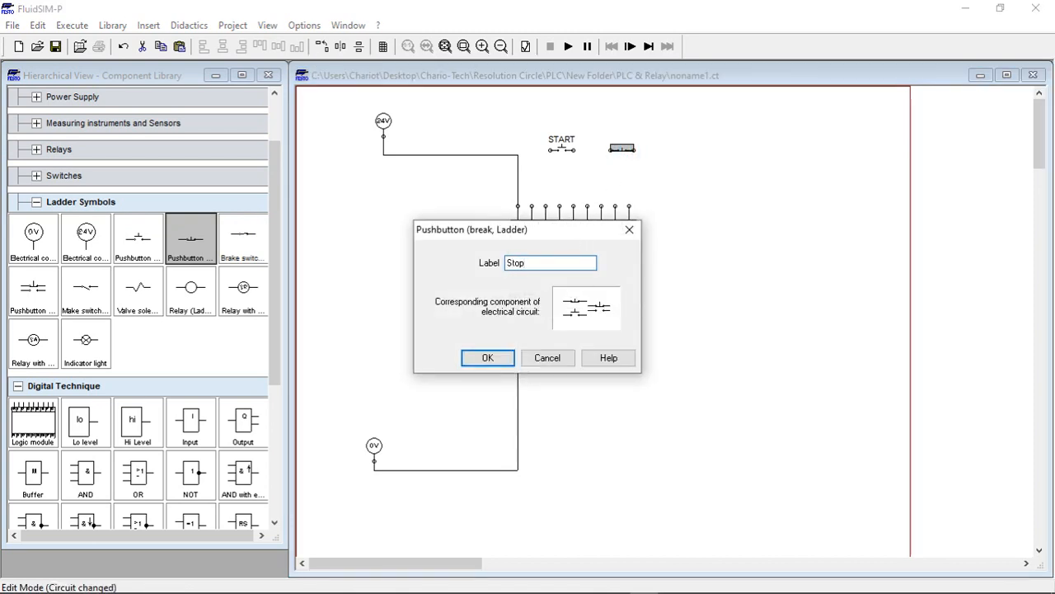
pyautogui.click(489, 357)
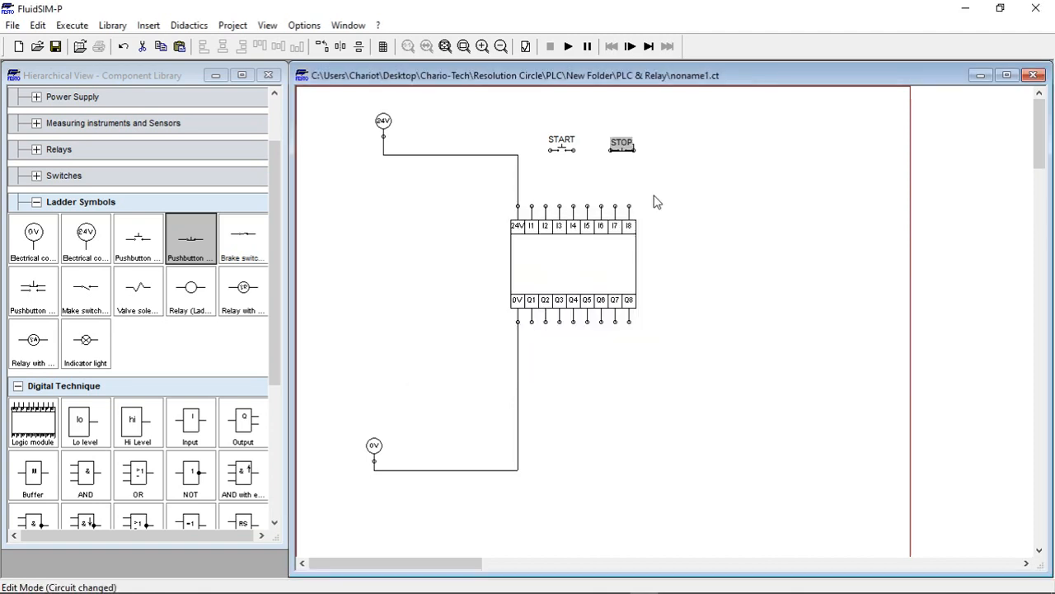
# - Wire the START pushbutton between the 24V line and input I1 of the logic module
pyautogui.click(565, 154)
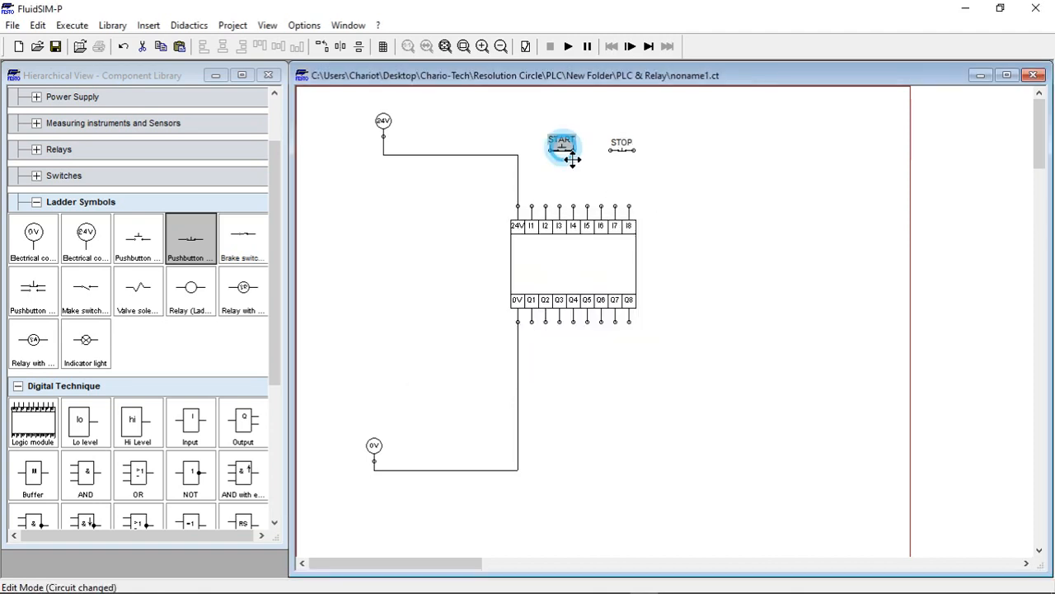
pyautogui.moveTo(550, 149); pyautogui.dragTo(531, 206)
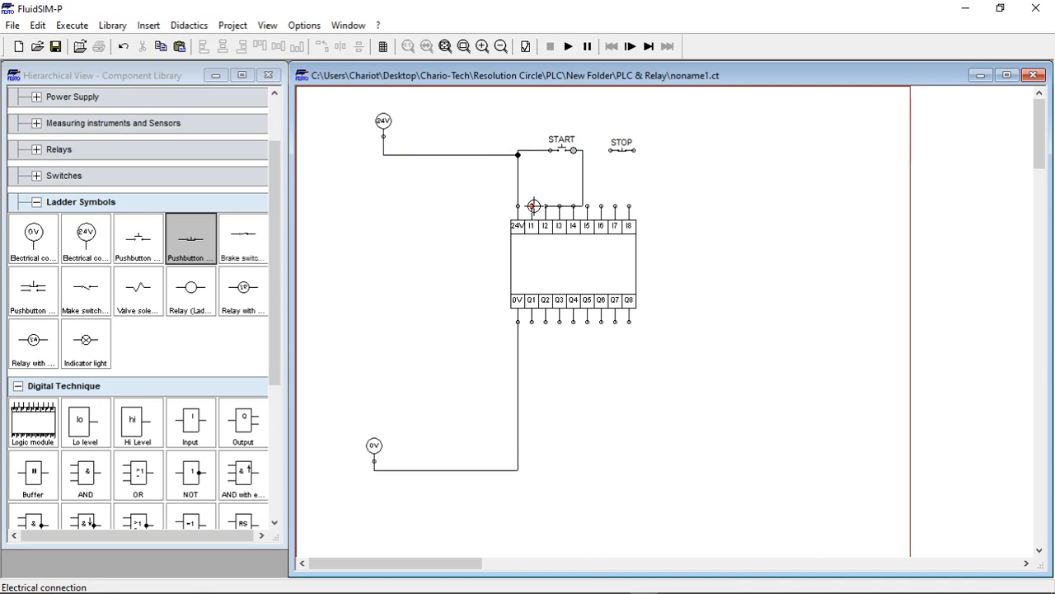
# - Try rotating the START pushbutton by 90° and undo the rotation
pyautogui.rightClick(564, 157)
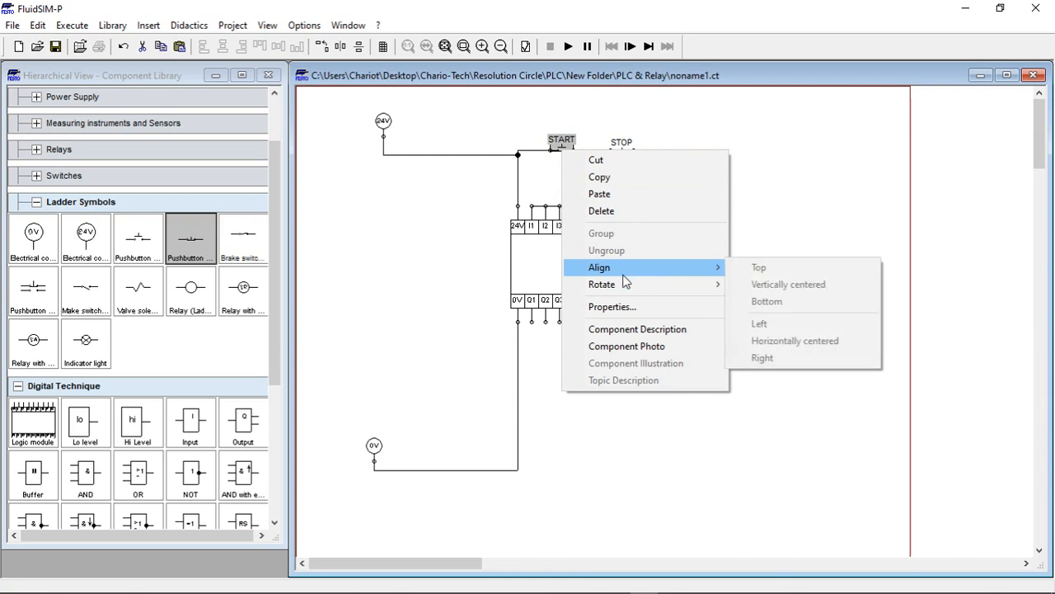
pyautogui.moveTo(625, 283)
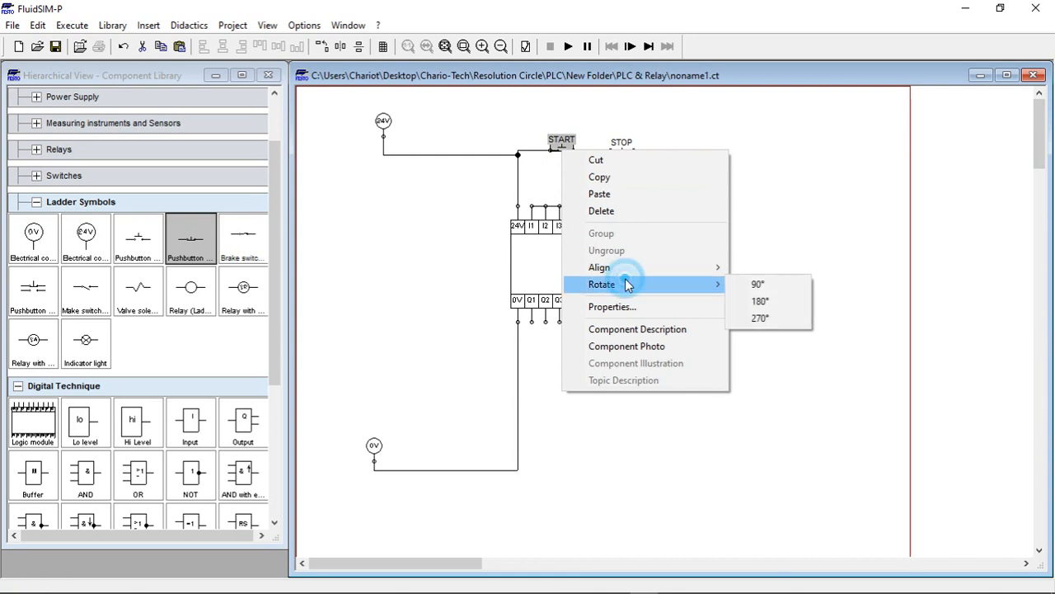
pyautogui.click(758, 283)
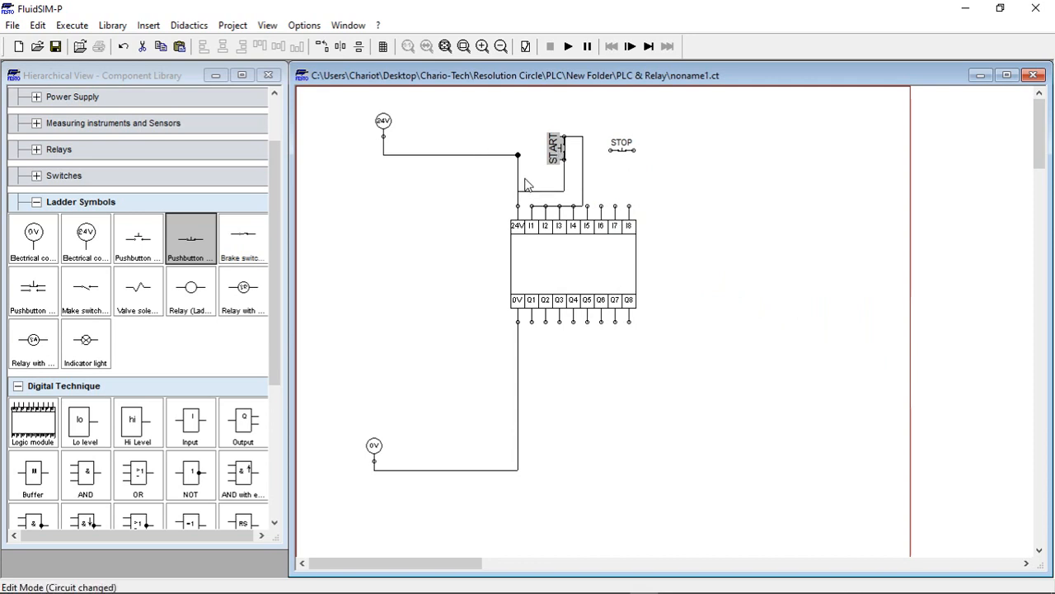
pyautogui.click(131, 53)
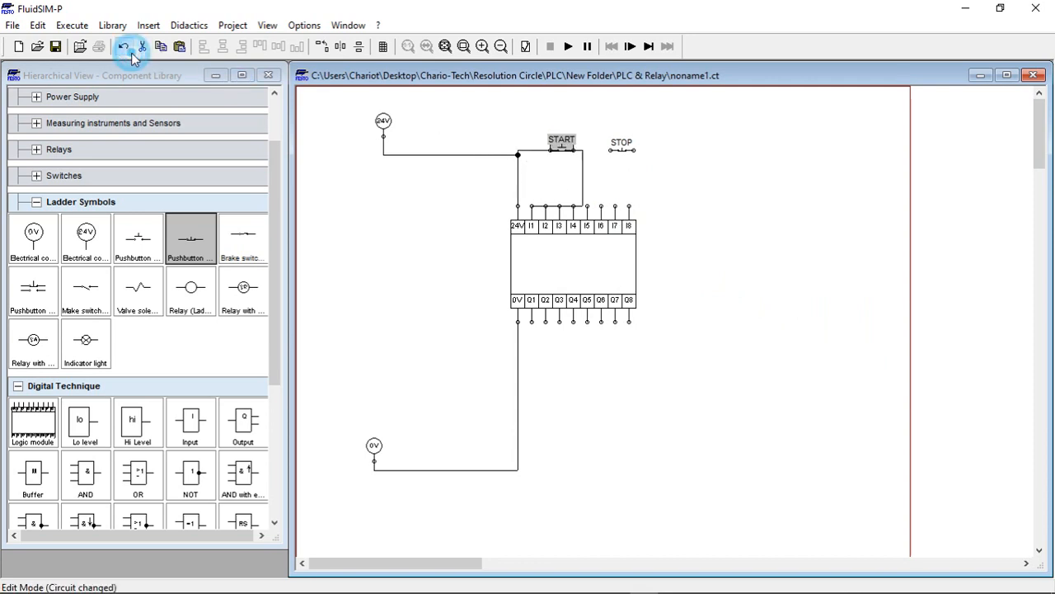
# - Rotate the START pushbutton by 270° and line it up vertically above input I1 with a straight wire
pyautogui.rightClick(558, 151)
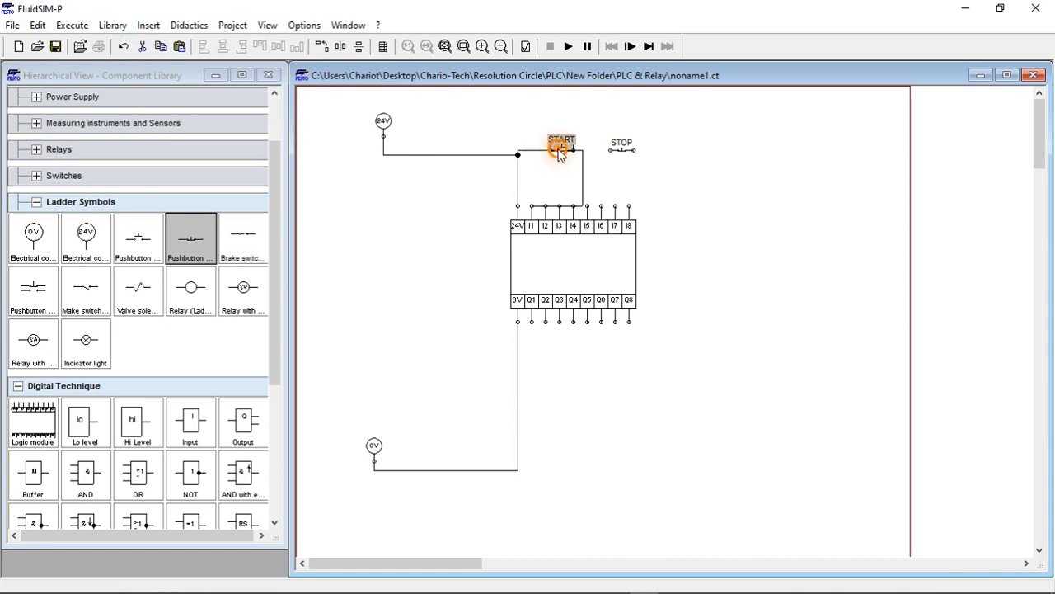
pyautogui.moveTo(629, 268)
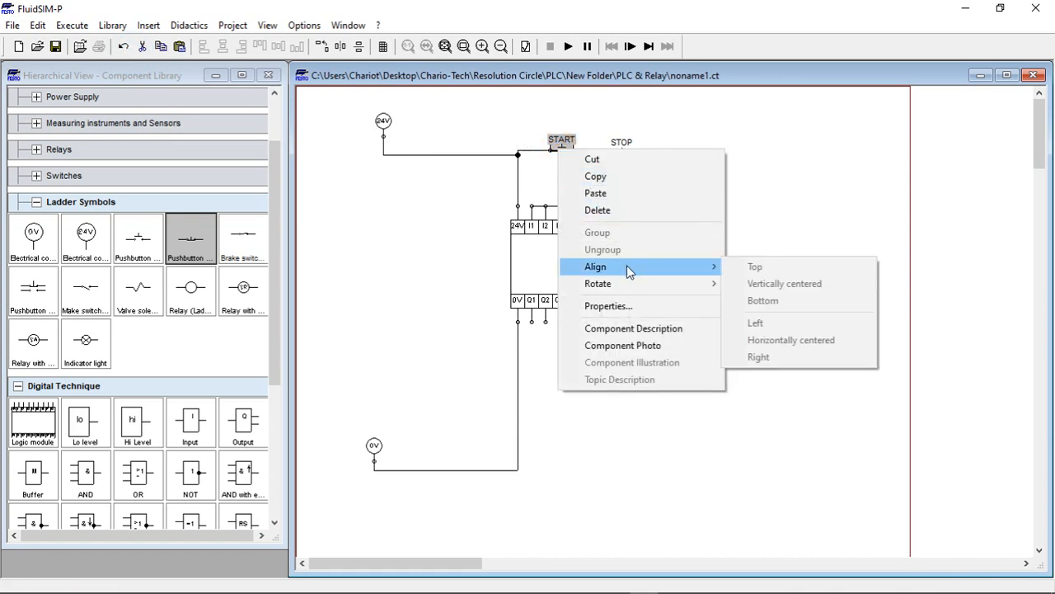
pyautogui.click(774, 315)
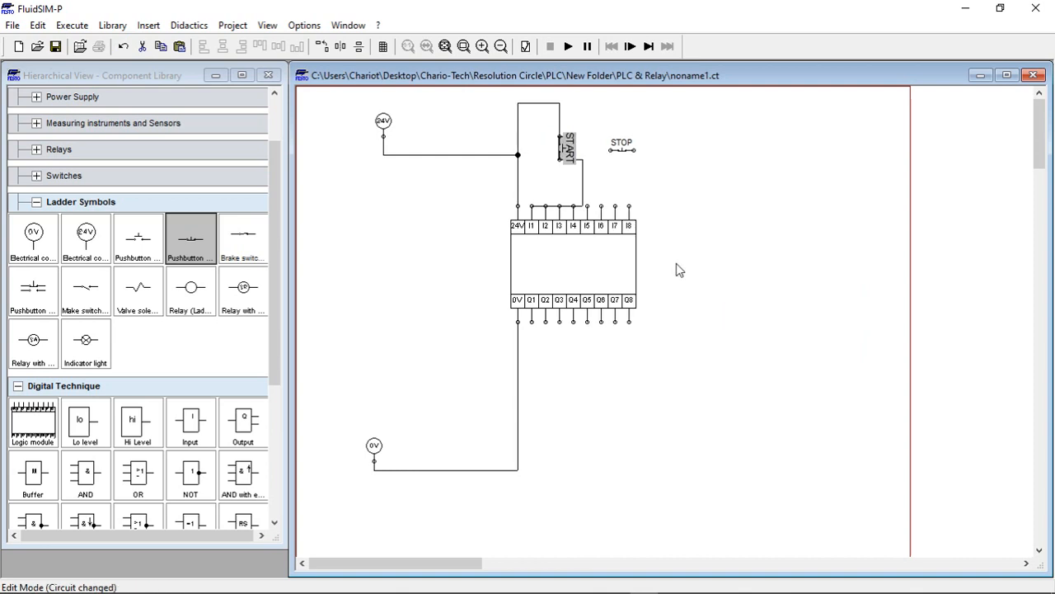
pyautogui.moveTo(562, 155); pyautogui.dragTo(535, 163)
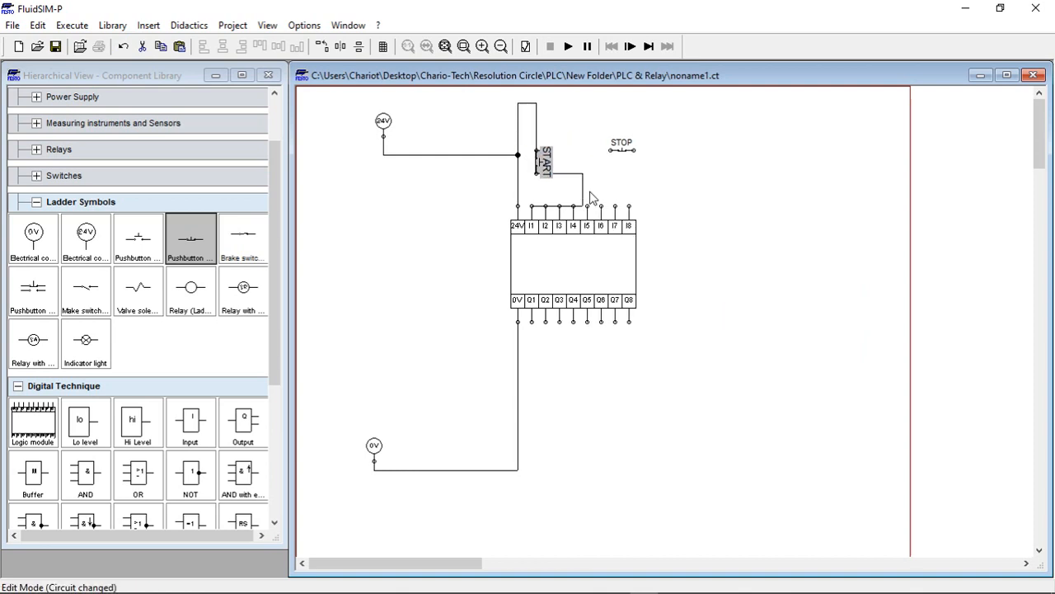
pyautogui.moveTo(582, 189)
pyautogui.mouseDown()
pyautogui.moveTo(530, 195)
pyautogui.moveTo(532, 166)
pyautogui.moveTo(530, 187)
pyautogui.mouseUp()
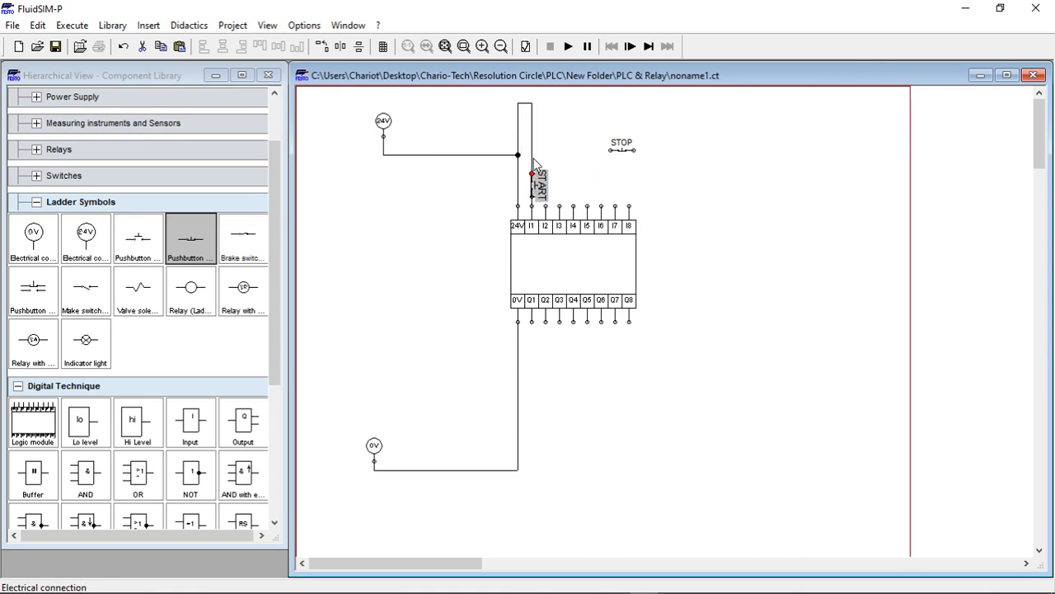
# - Lower the START pushbutton's supply wire to the level of the 24V line and move the START label above it
pyautogui.moveTo(526, 104); pyautogui.dragTo(525, 156)
pyautogui.click(608, 168)
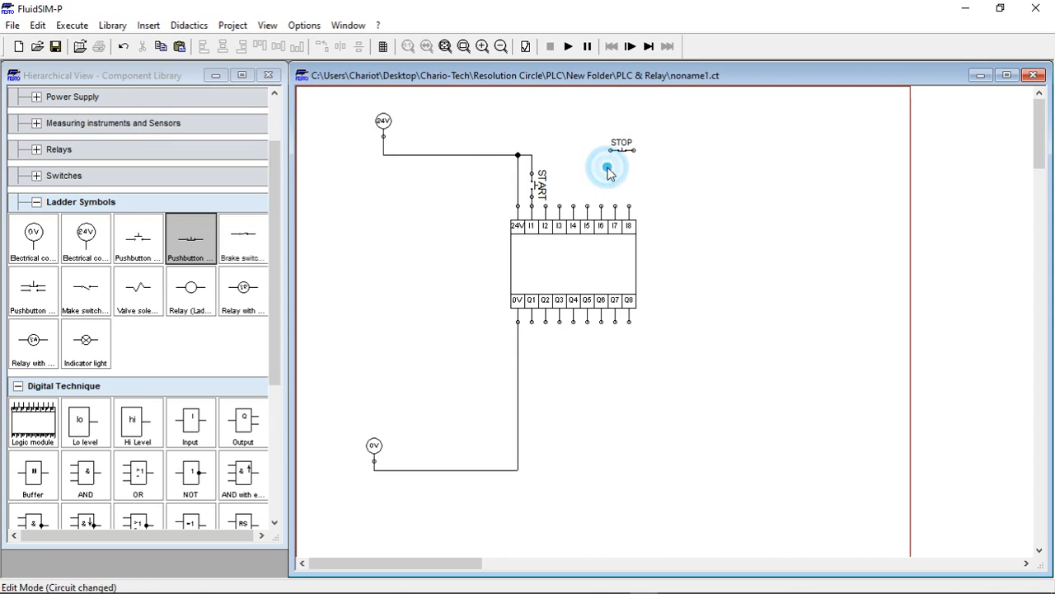
pyautogui.moveTo(541, 192); pyautogui.dragTo(540, 134)
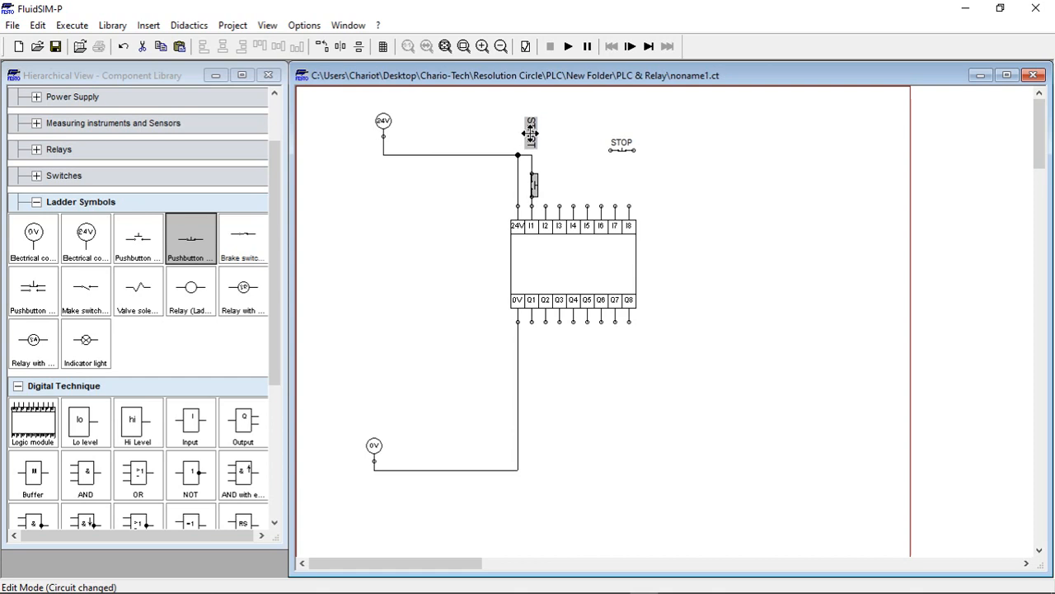
pyautogui.click(590, 159)
# - Rotate the STOP pushbutton by 270°
pyautogui.rightClick(625, 155)
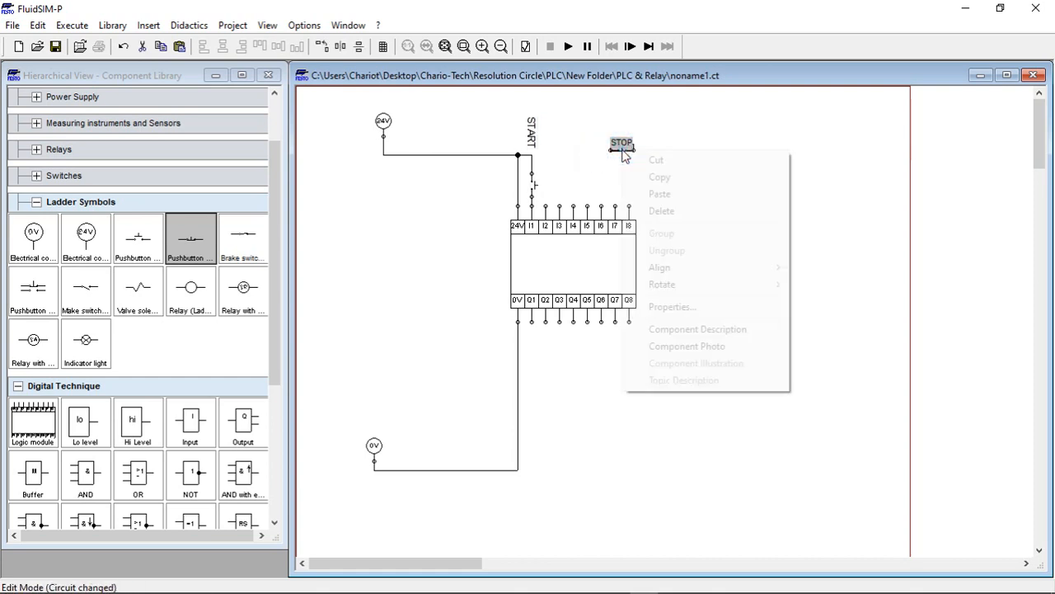
pyautogui.click(667, 285)
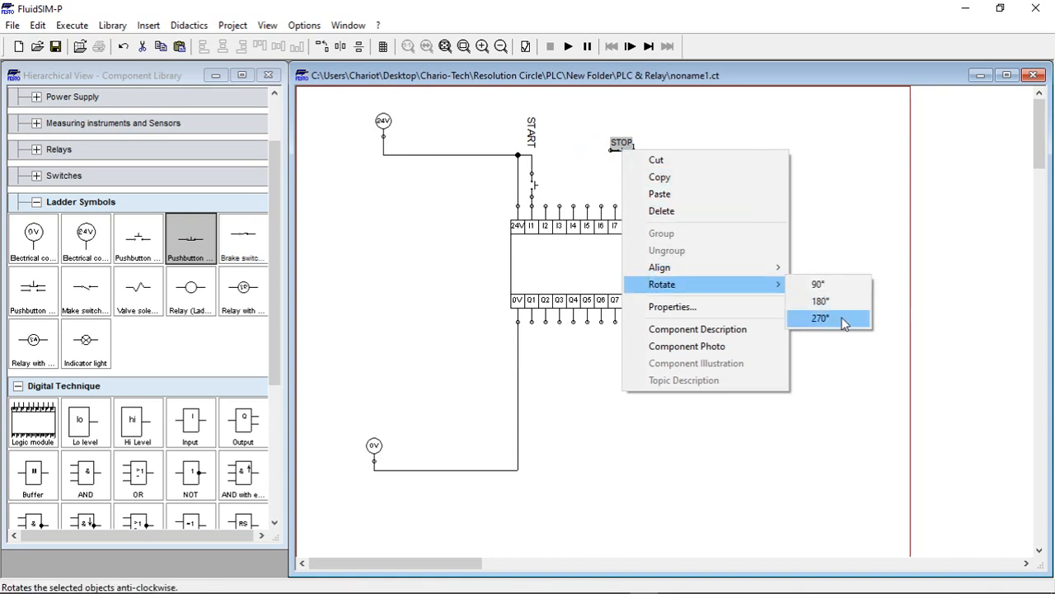
pyautogui.click(843, 319)
# - Wire the STOP pushbutton between the 24V line and input I2, and move its label above the line beside START
pyautogui.click(611, 145)
pyautogui.moveTo(612, 145); pyautogui.dragTo(531, 156)
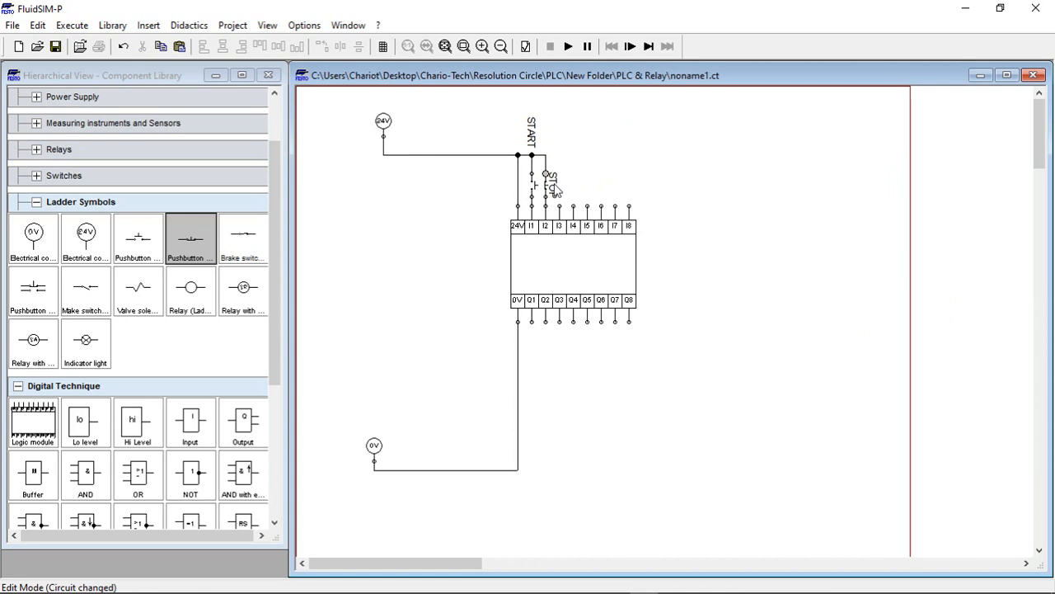
pyautogui.moveTo(555, 189); pyautogui.dragTo(550, 130)
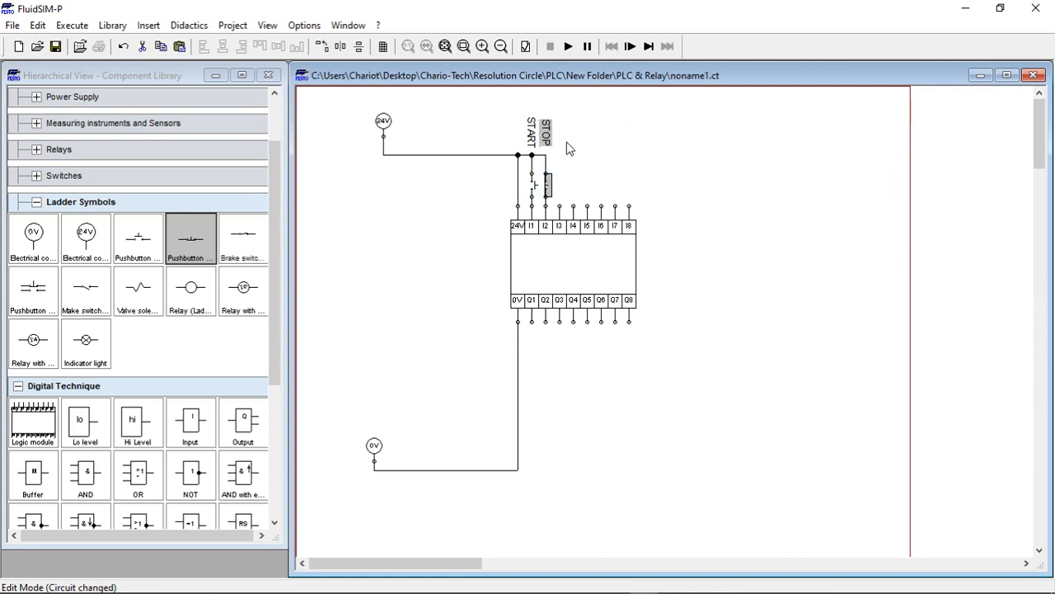
pyautogui.click(722, 179)
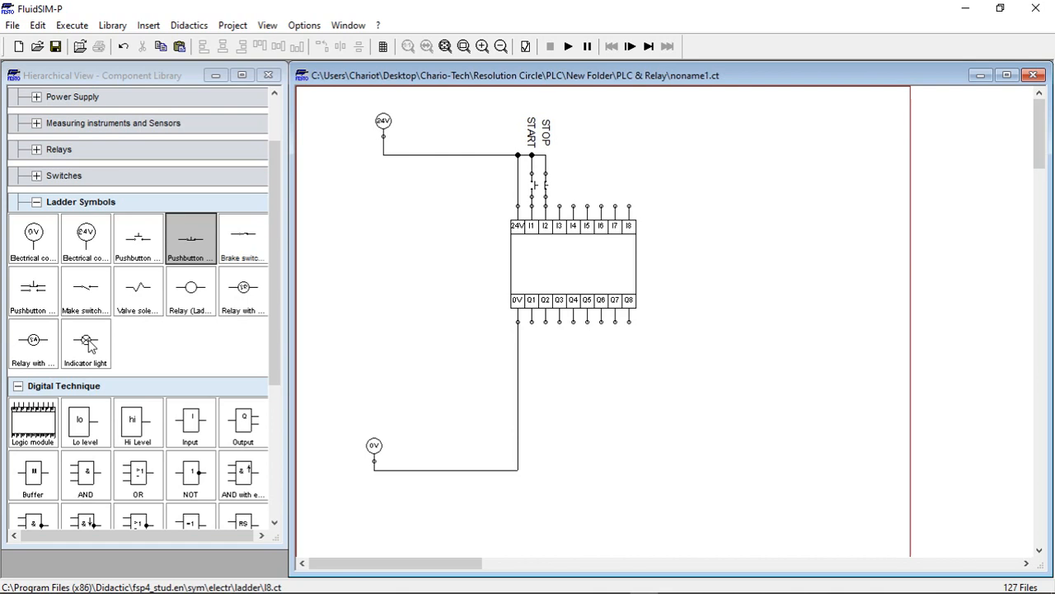
# - Place an indicator light below the logic module, wired to output Q1 and rotated by 270°
pyautogui.moveTo(91, 346); pyautogui.dragTo(532, 323)
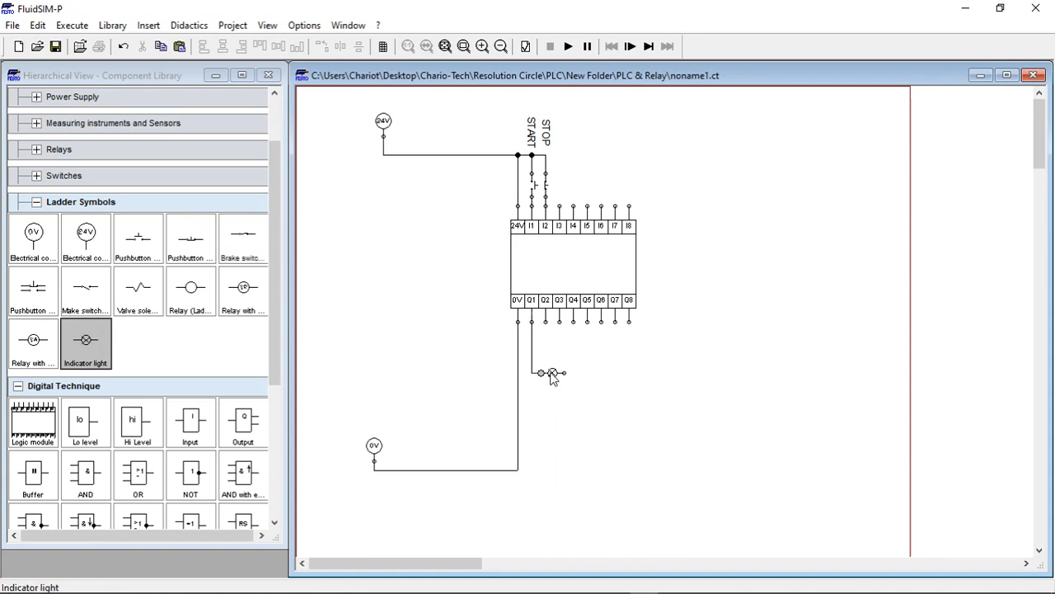
pyautogui.rightClick(552, 372)
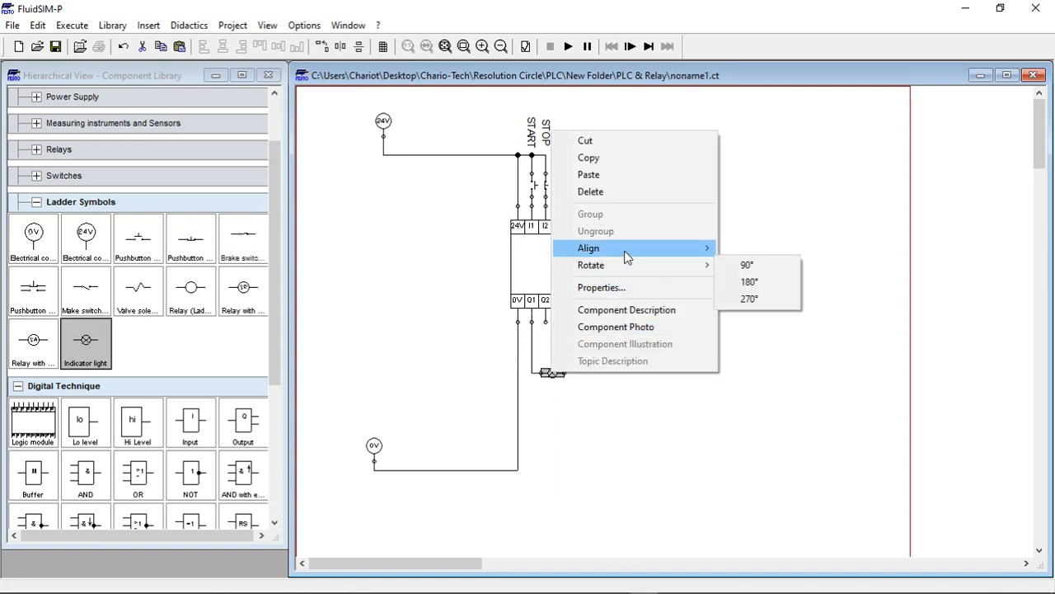
pyautogui.moveTo(620, 270)
pyautogui.moveTo(708, 255)
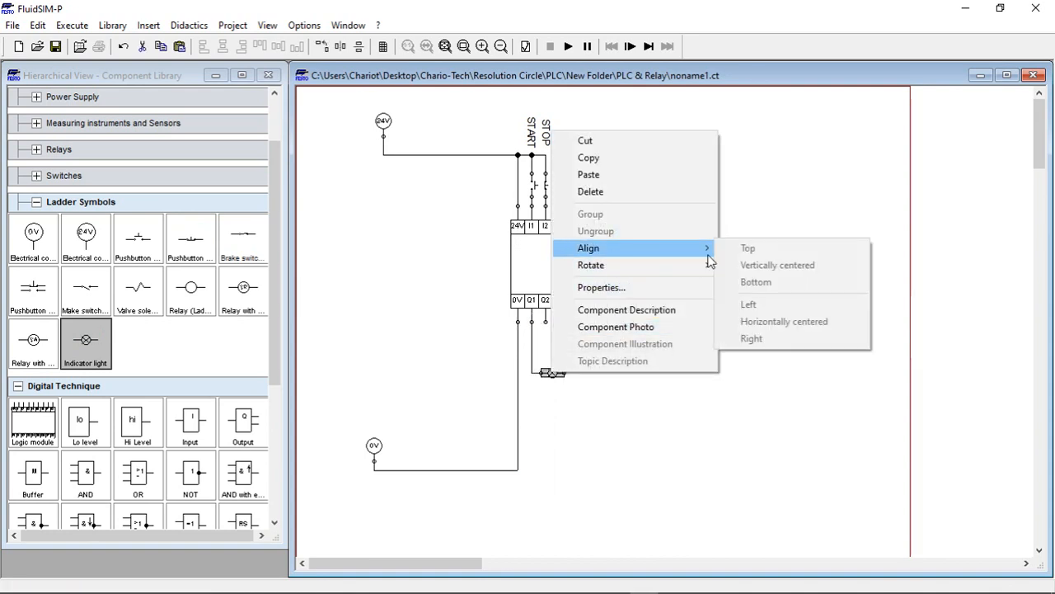
pyautogui.click(737, 297)
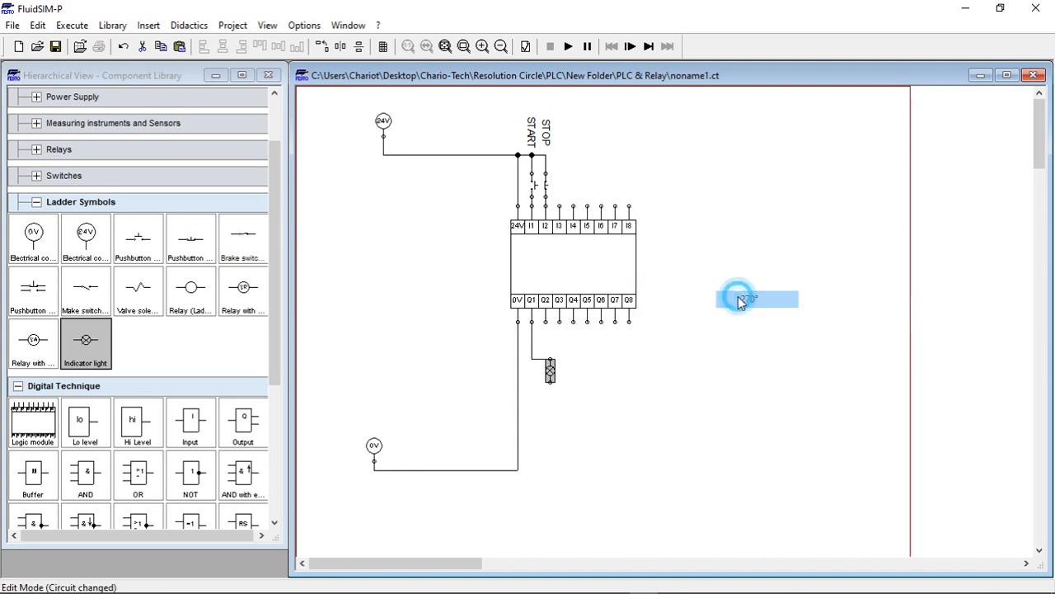
# - Position the indicator light directly below Q1 and wire its lower terminal to the 0V line
pyautogui.moveTo(549, 373); pyautogui.dragTo(537, 399)
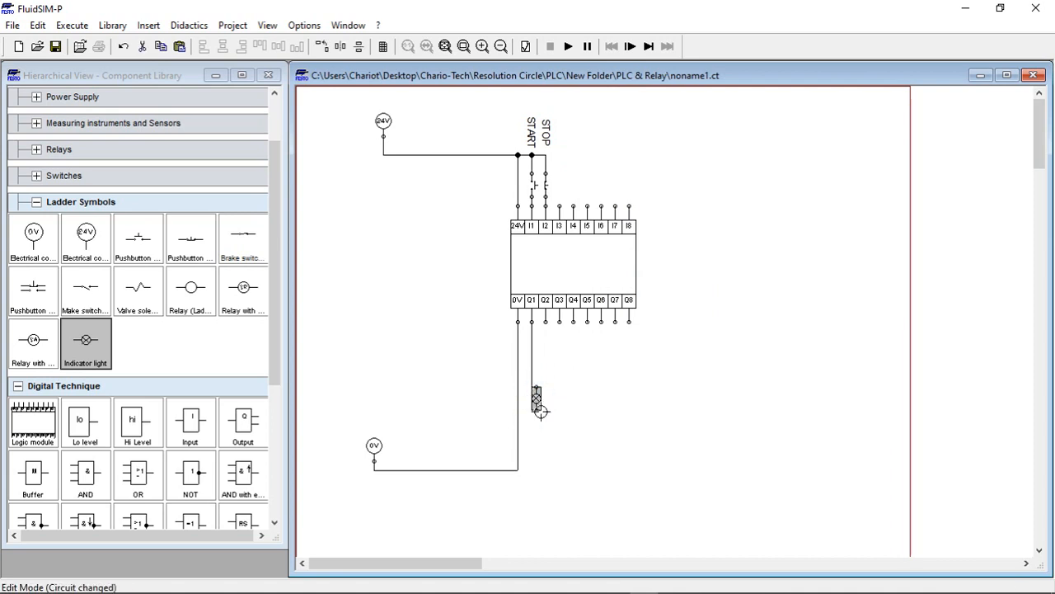
pyautogui.moveTo(535, 397); pyautogui.dragTo(517, 471)
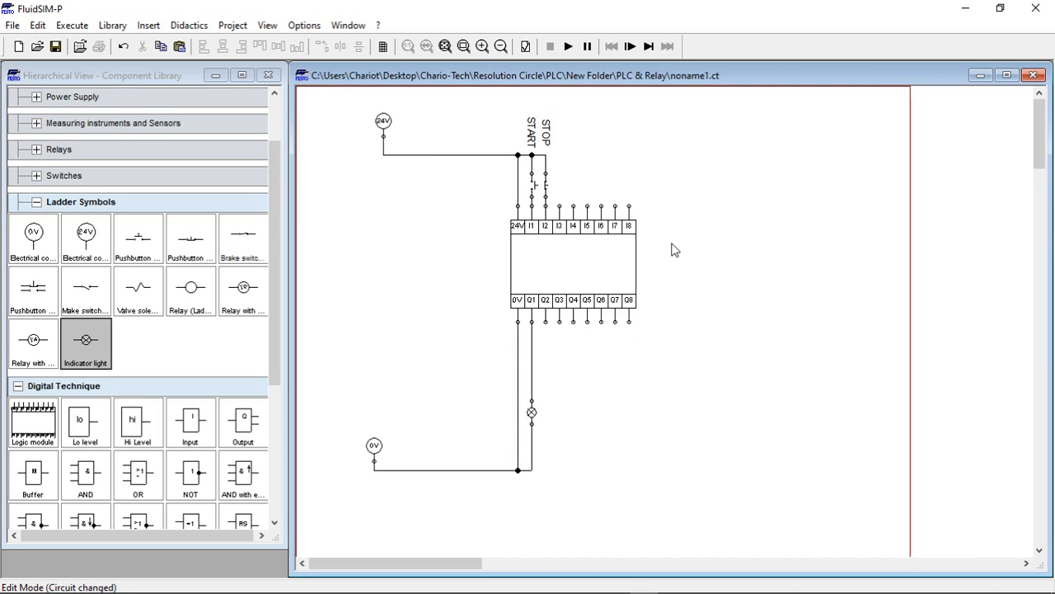
# - Run the simulation, actuate the STOP pushbutton, and stop the simulation
pyautogui.click(568, 46)
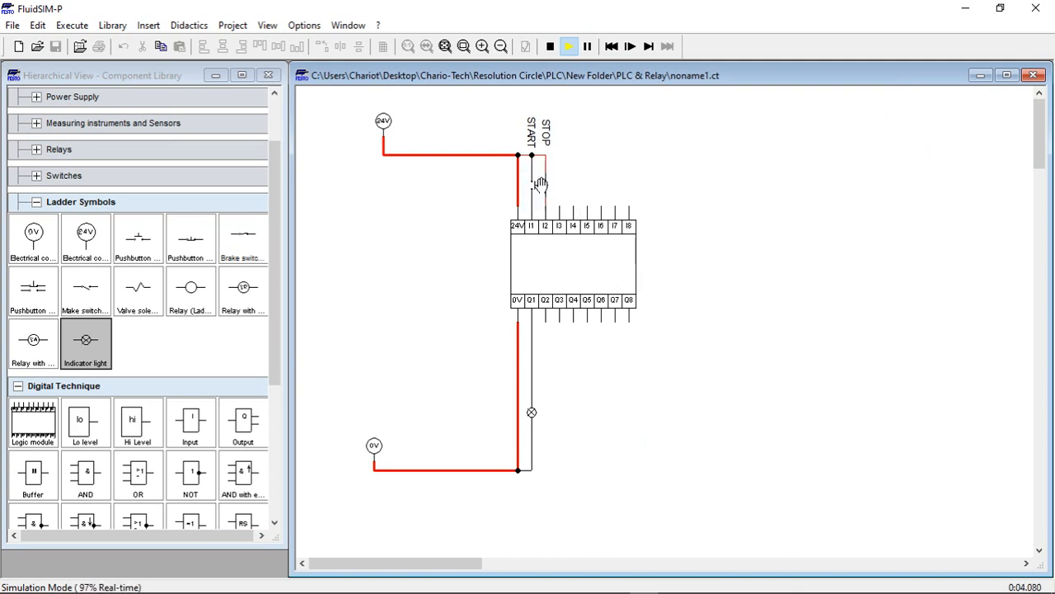
pyautogui.click(547, 184)
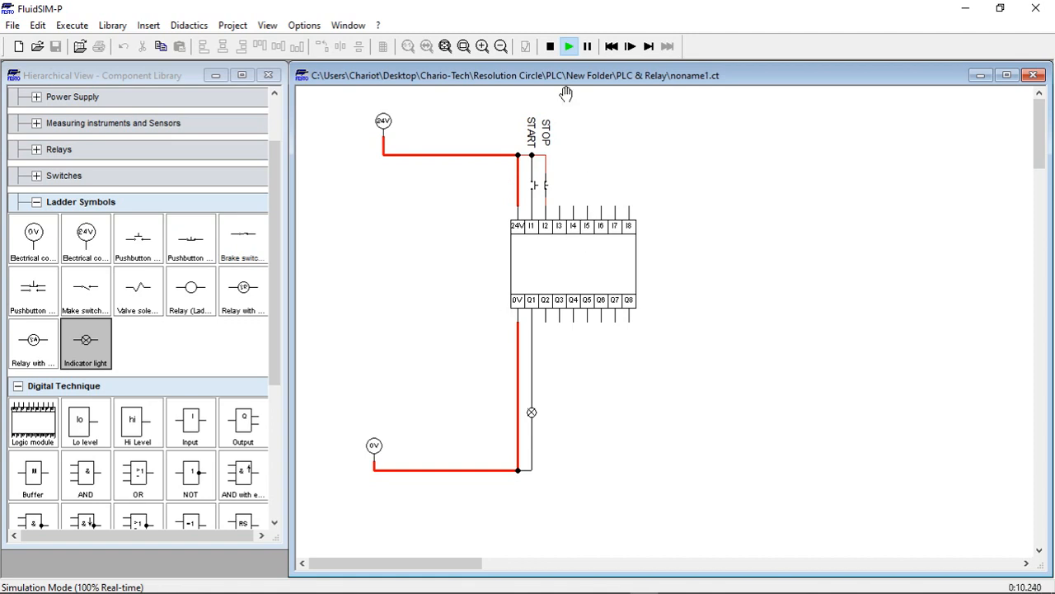
pyautogui.click(550, 47)
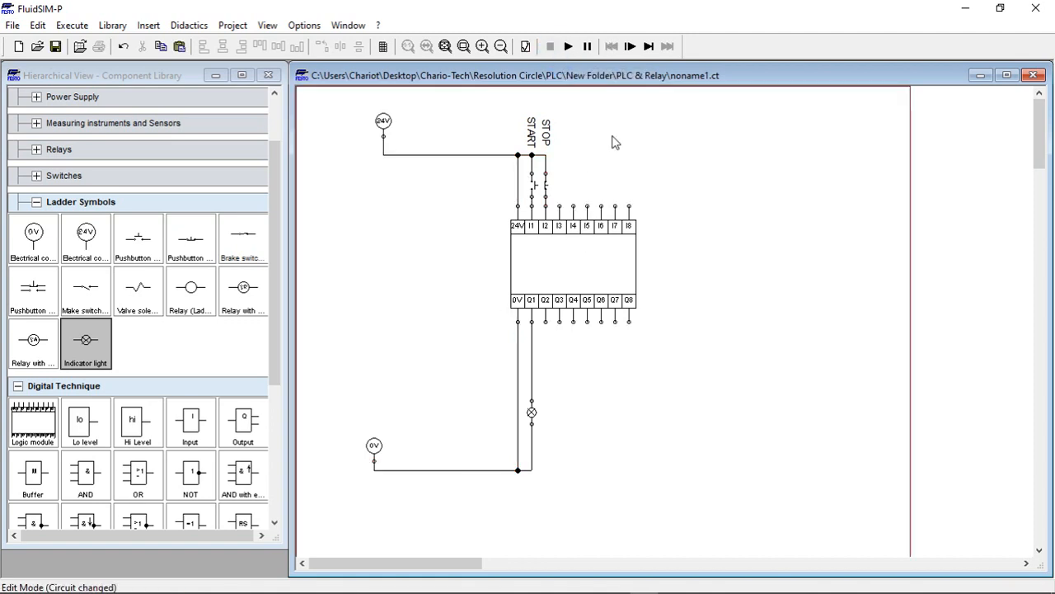
# - Open the logic module's internal circuit beside the component library and bring the digital technique components into view
pyautogui.doubleClick(564, 271)
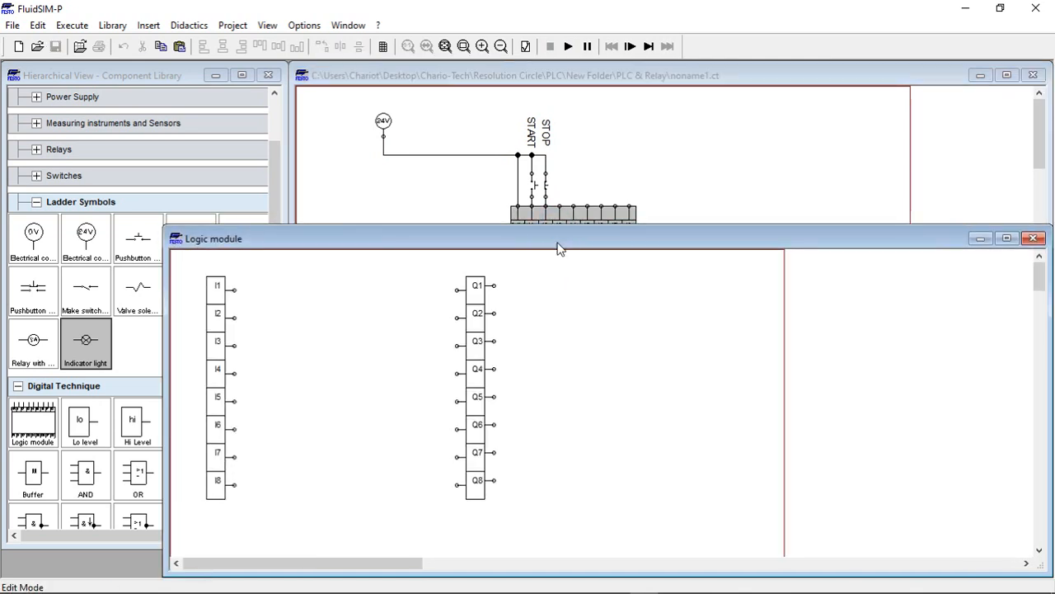
pyautogui.moveTo(561, 245); pyautogui.dragTo(684, 84)
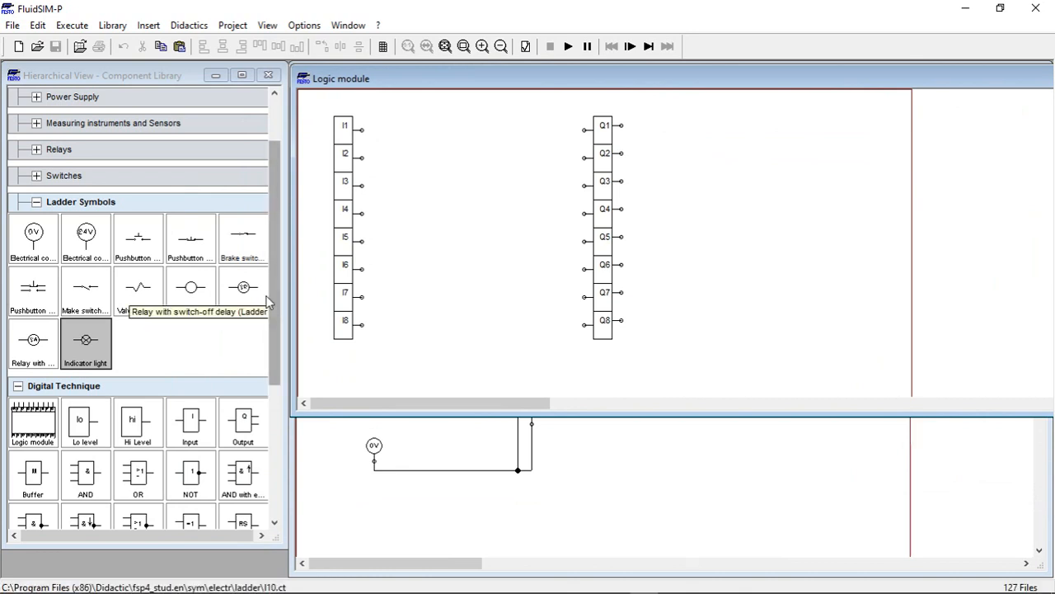
pyautogui.moveTo(273, 285); pyautogui.dragTo(272, 364)
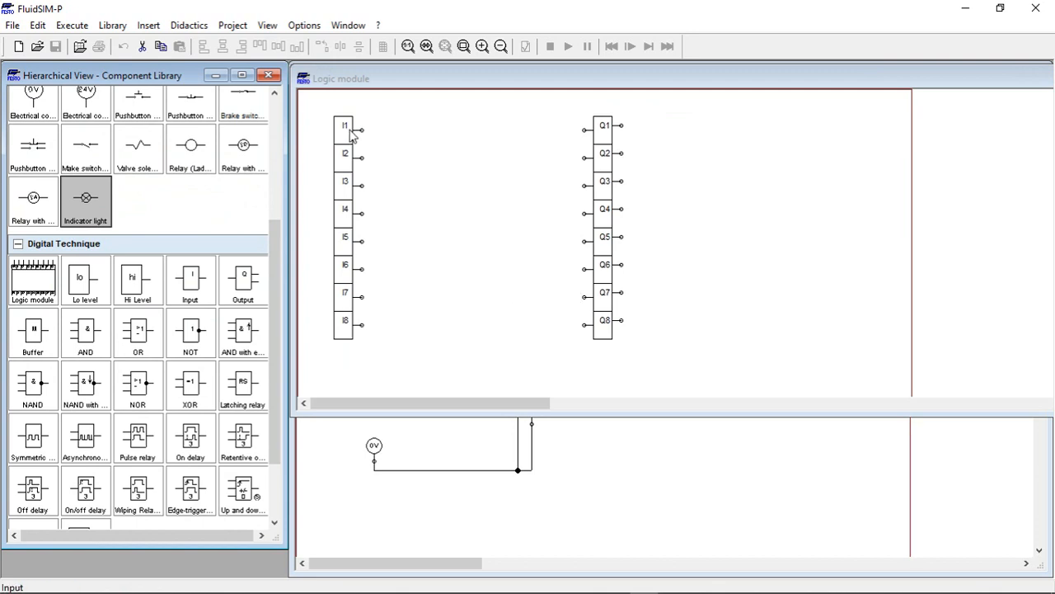
pyautogui.click(436, 132)
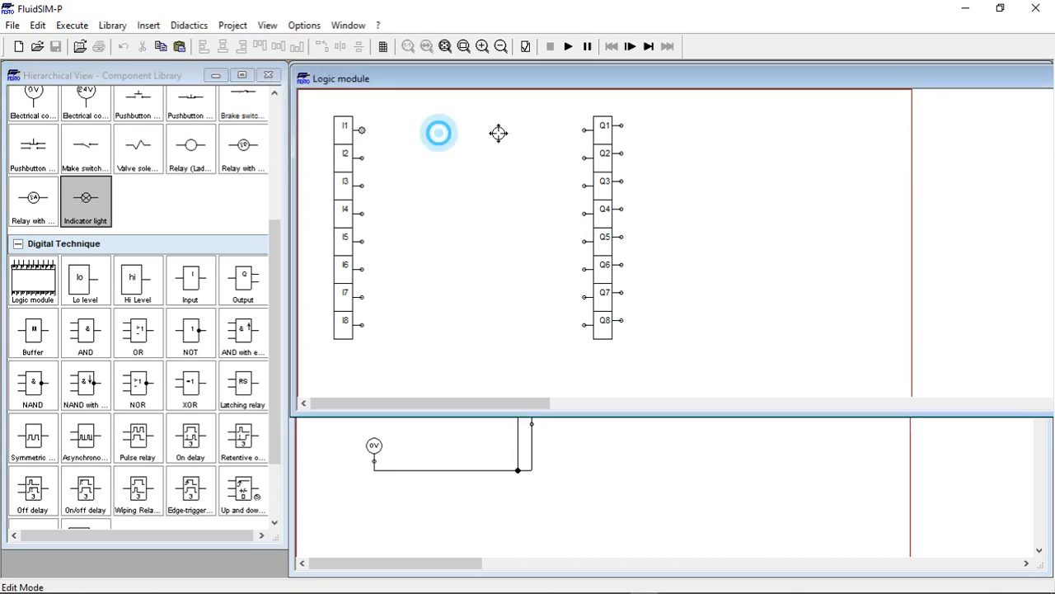
# - Wire input I1 directly to output Q1 inside the logic module, and view I1's connection settings without changing them
pyautogui.moveTo(585, 132); pyautogui.dragTo(586, 130)
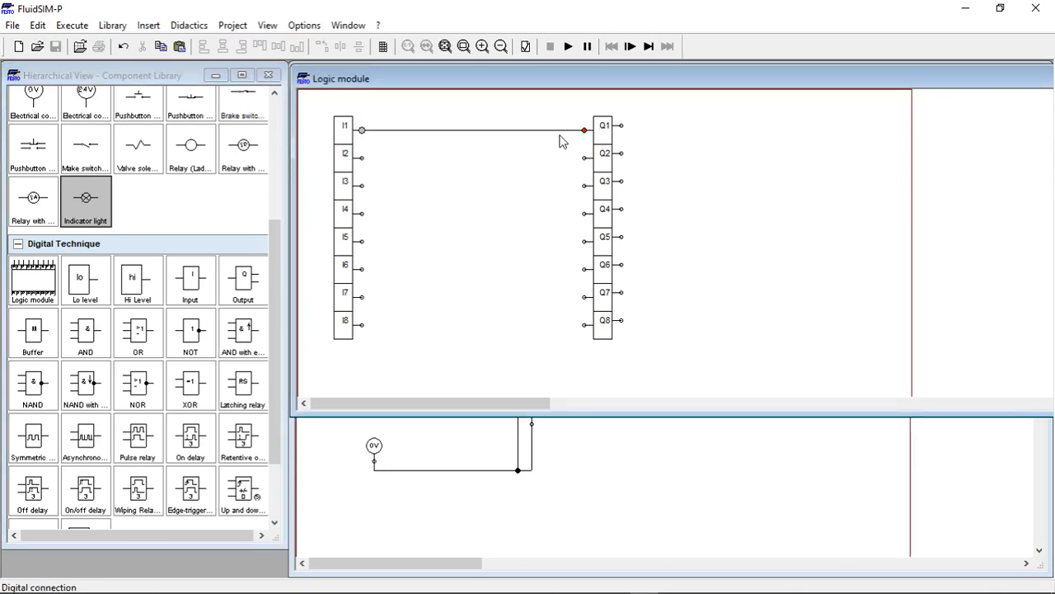
pyautogui.click(347, 132)
pyautogui.doubleClick(347, 132)
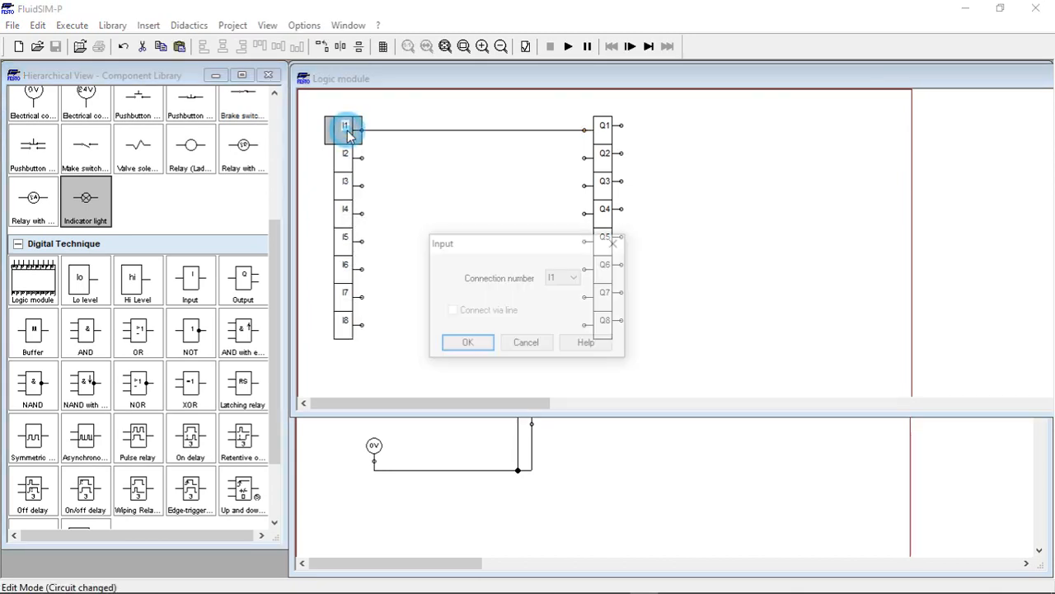
pyautogui.click(528, 343)
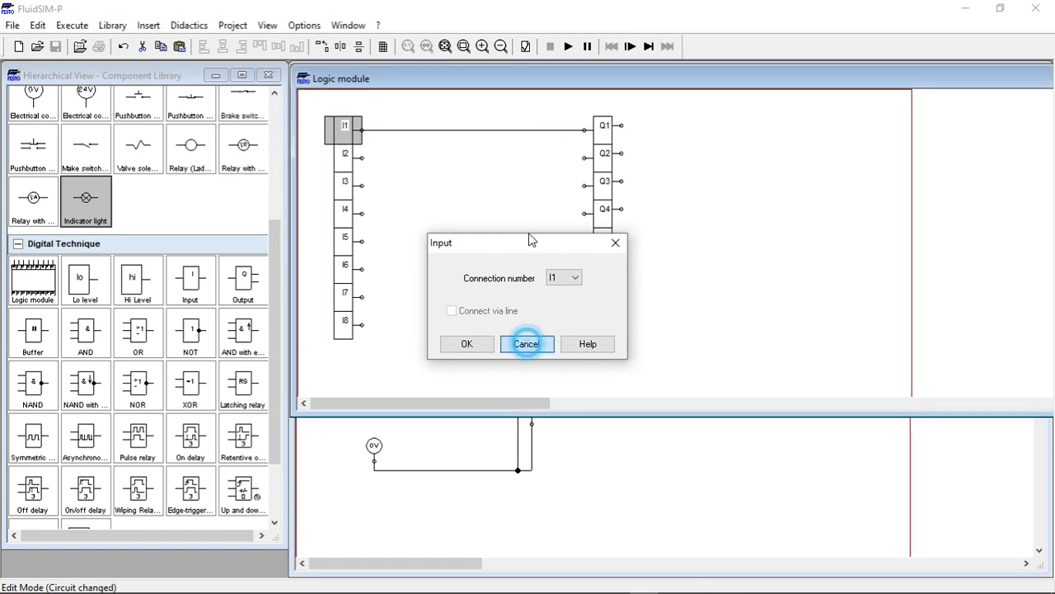
# - Simulate the logic module's internal circuit, switch input I1 on and off, and stop the simulation
pyautogui.click(569, 46)
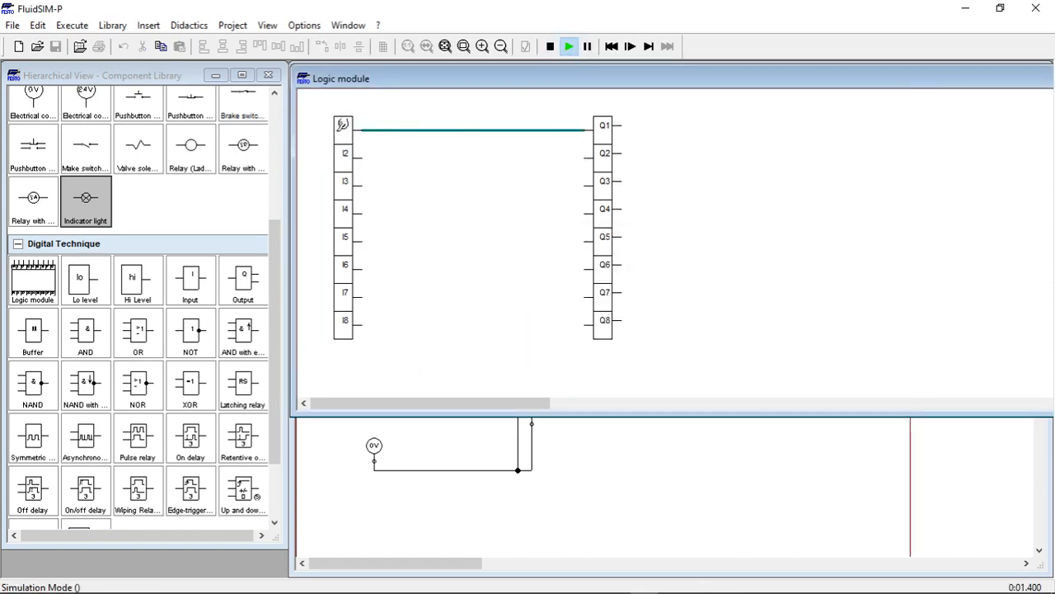
pyautogui.click(342, 125)
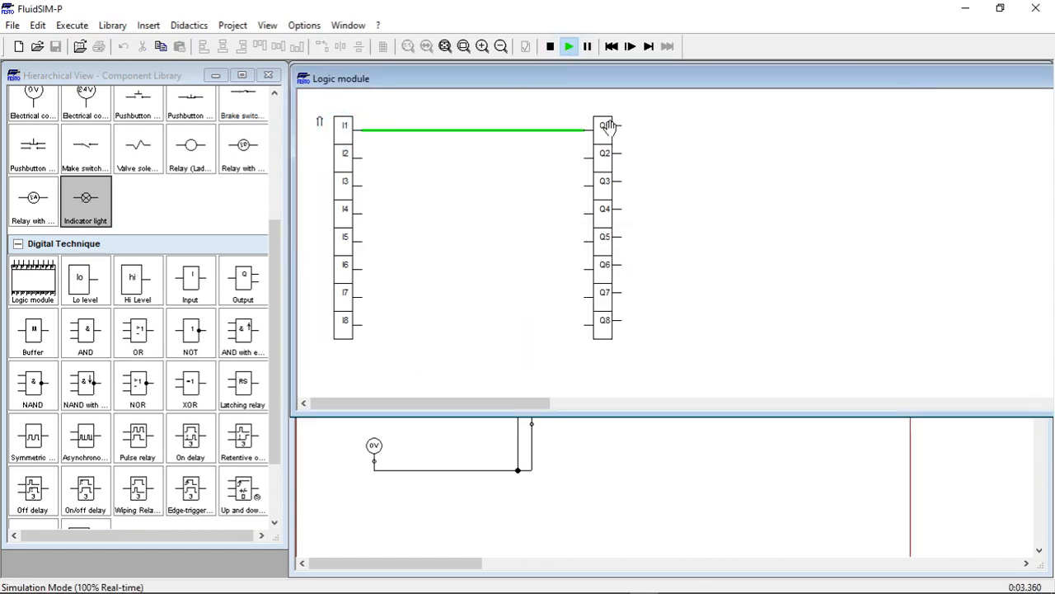
pyautogui.click(350, 124)
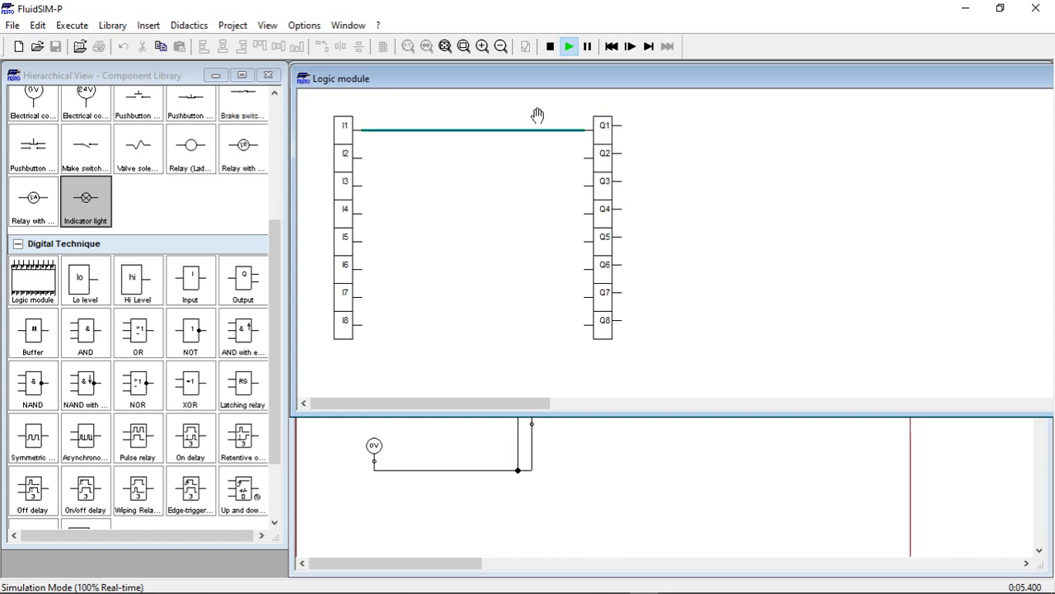
pyautogui.click(550, 47)
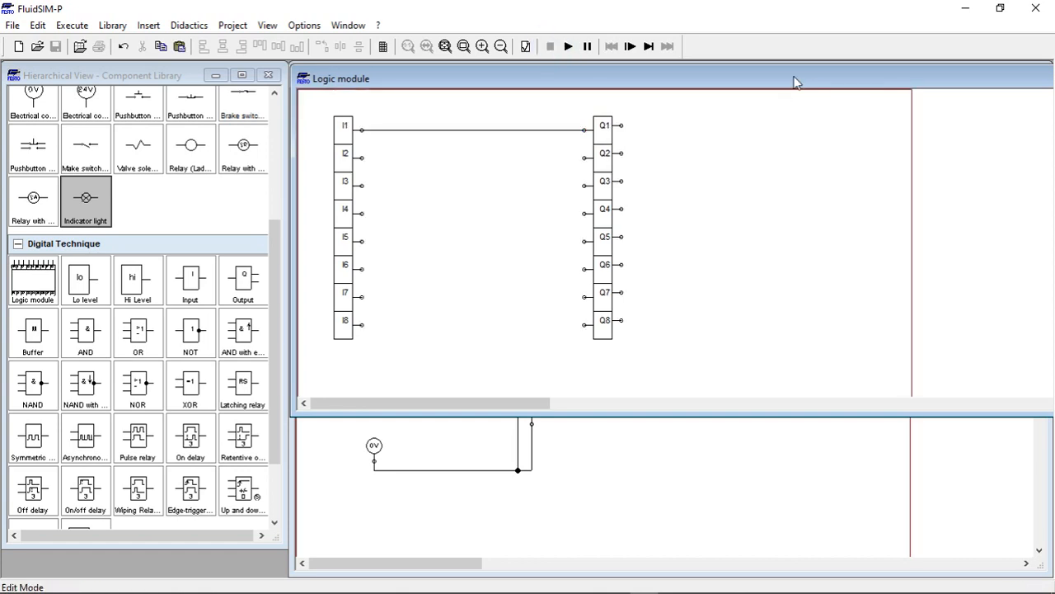
# - Uncover the main circuit, simulate it while actuating and releasing the START pushbutton, and stop the simulation
pyautogui.moveTo(796, 82); pyautogui.dragTo(761, 333)
pyautogui.moveTo(763, 434); pyautogui.dragTo(763, 467)
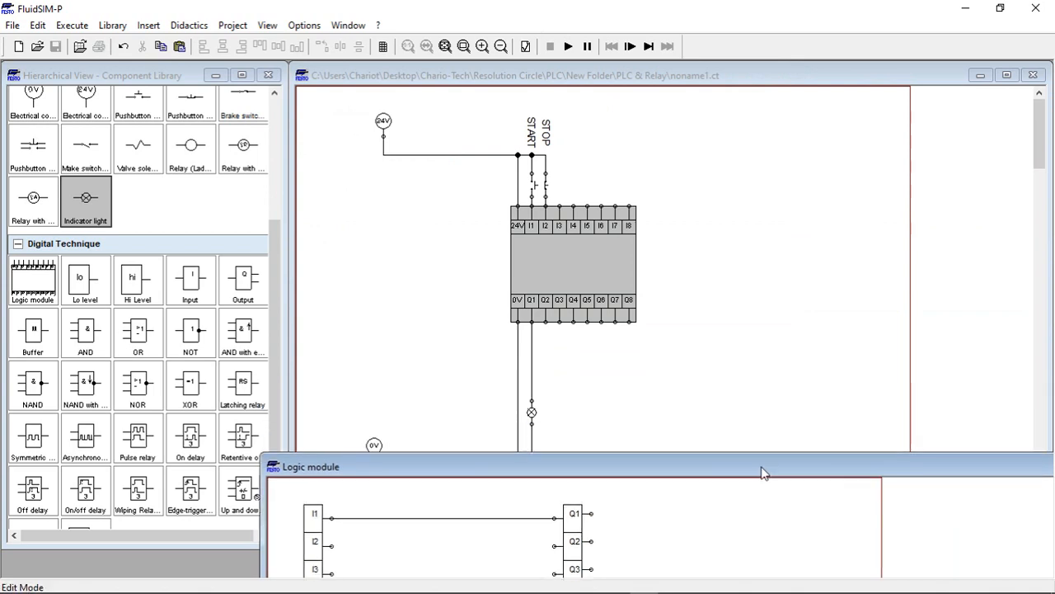
pyautogui.click(568, 46)
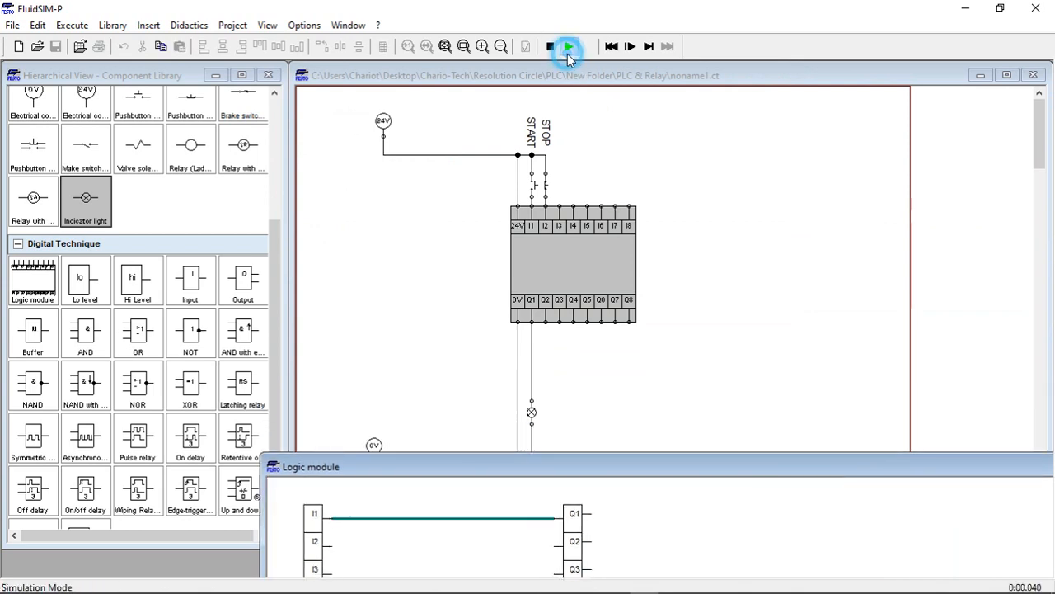
pyautogui.click(585, 260)
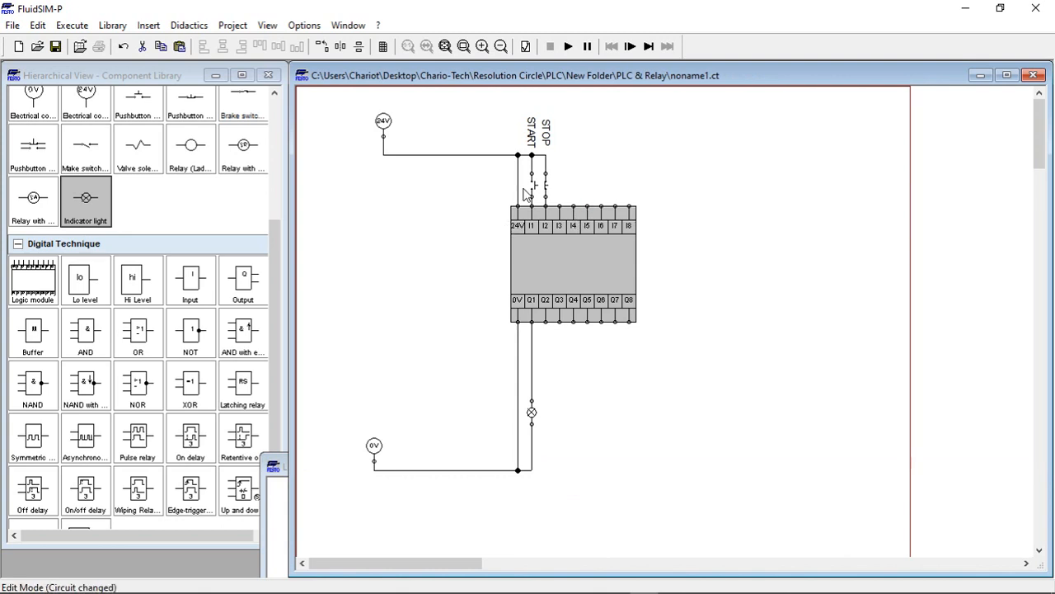
pyautogui.click(568, 46)
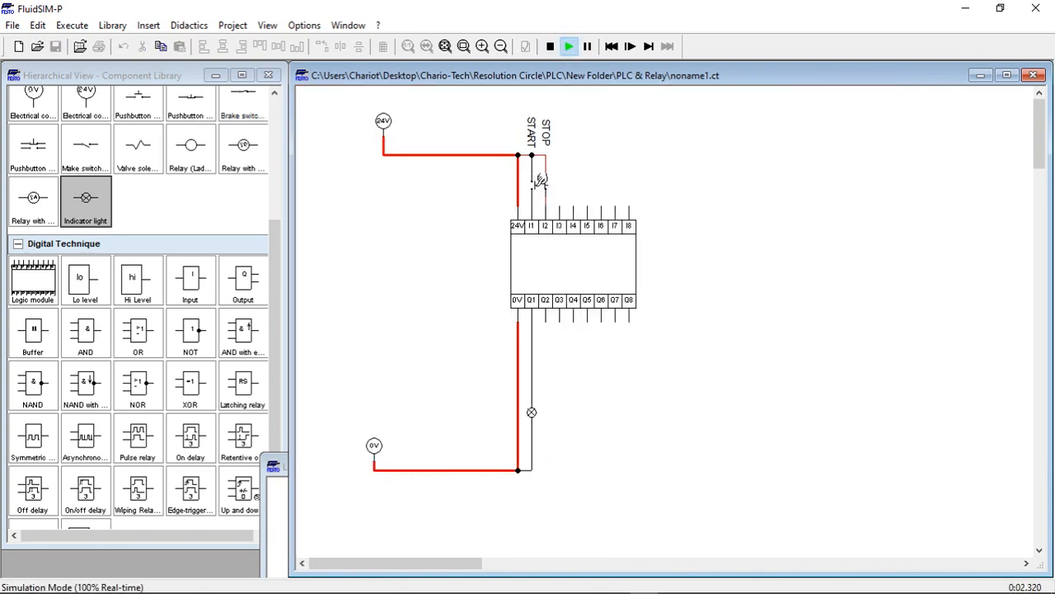
pyautogui.click(540, 179)
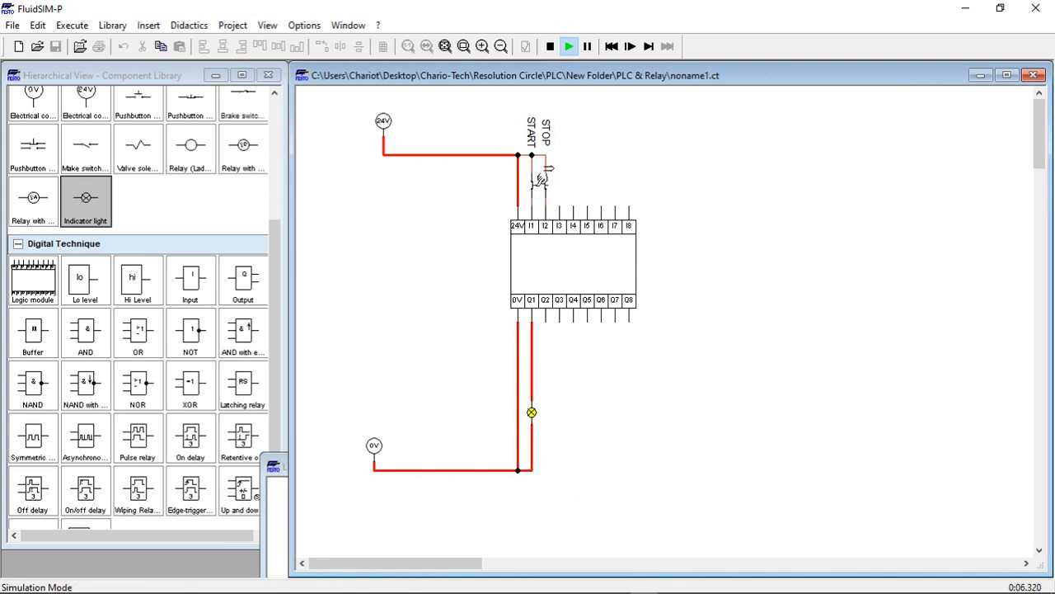
pyautogui.click(541, 180)
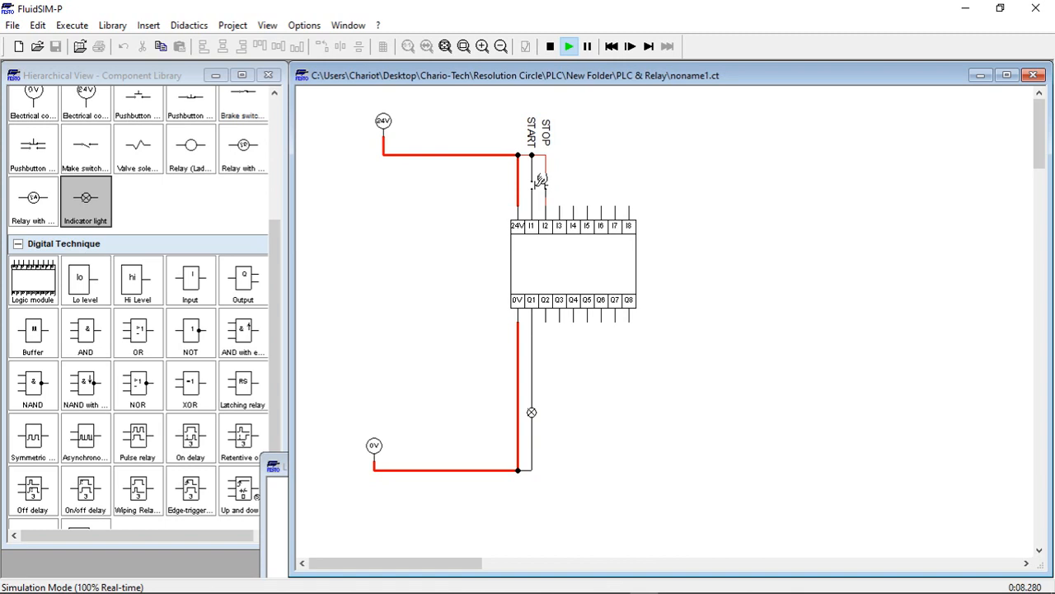
pyautogui.click(550, 47)
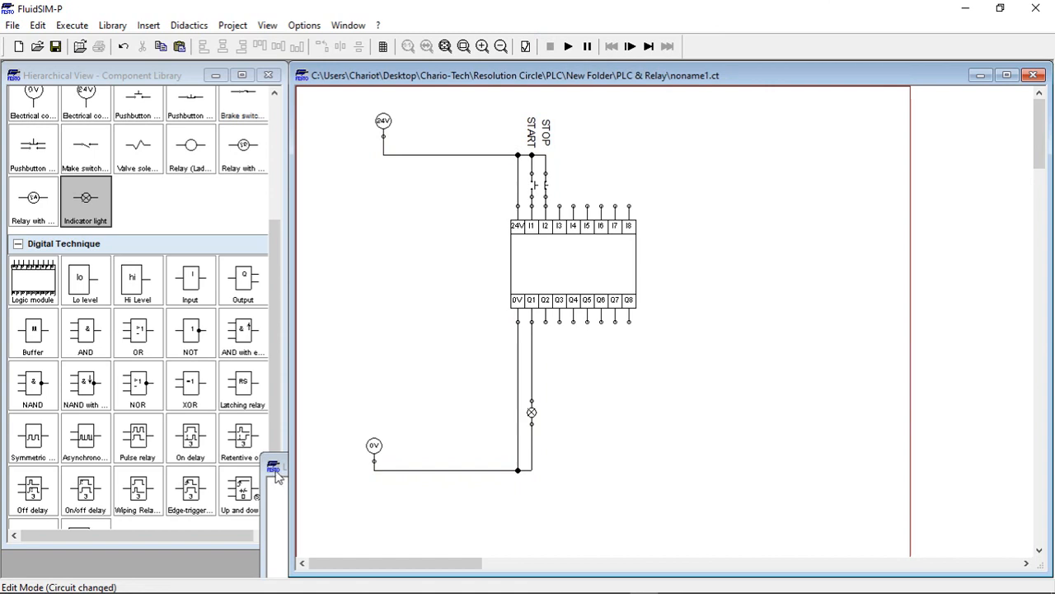
# - Bring the logic module's internal circuit back into full view and delete the direct line between I1 and Q1
pyautogui.doubleClick(273, 468)
pyautogui.press('F9')
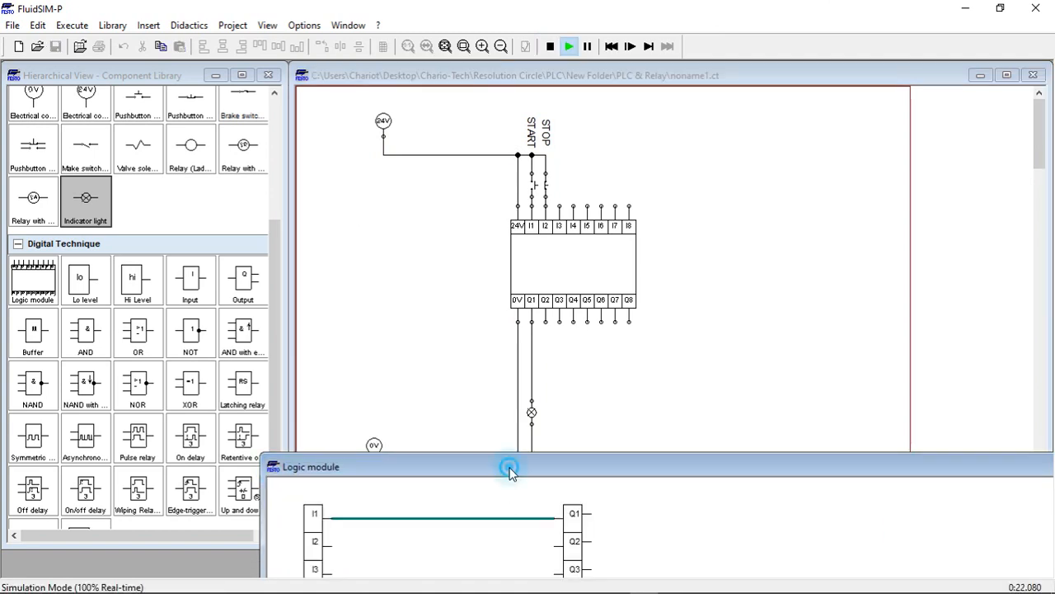
pyautogui.moveTo(510, 470); pyautogui.dragTo(540, 105)
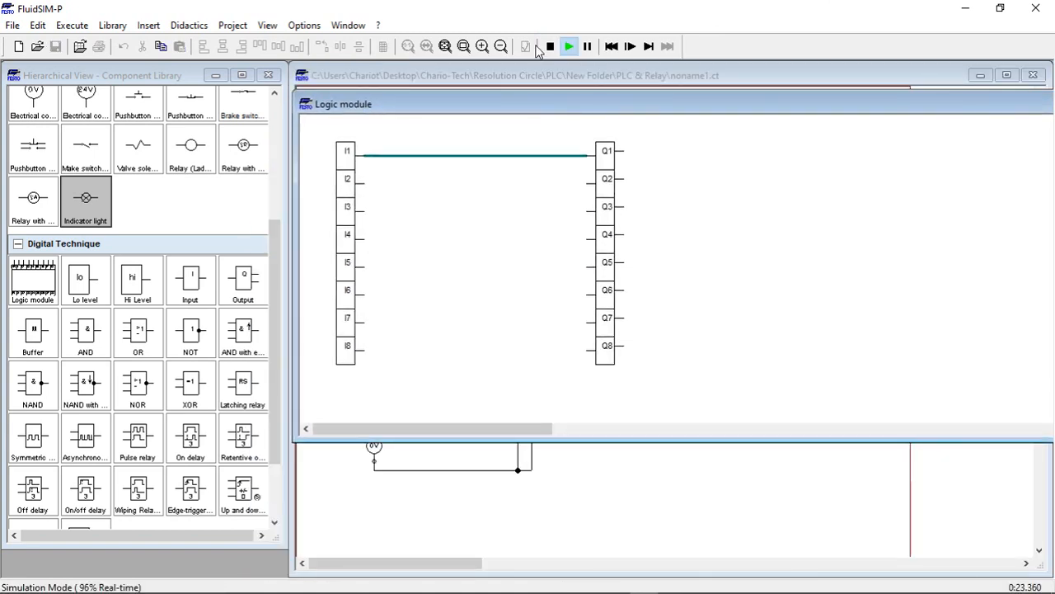
pyautogui.click(550, 47)
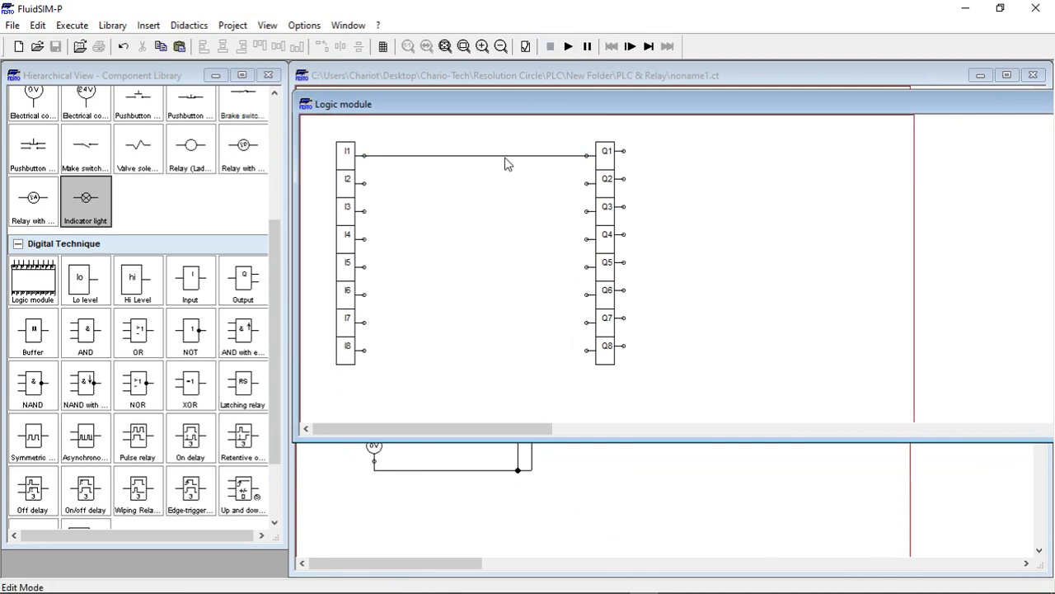
pyautogui.click(504, 156)
pyautogui.rightClick(504, 155)
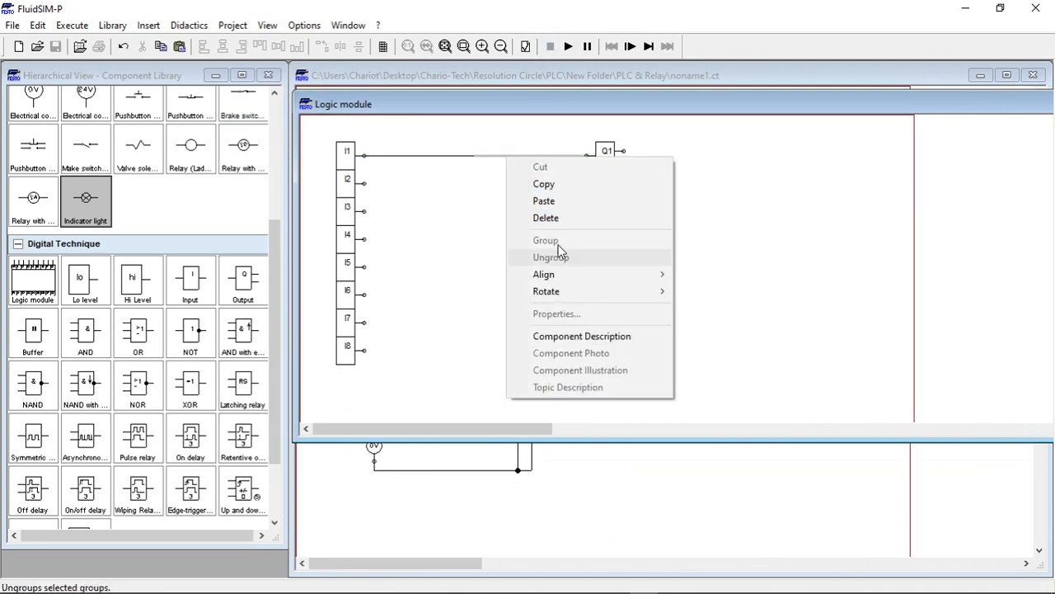
pyautogui.click(546, 218)
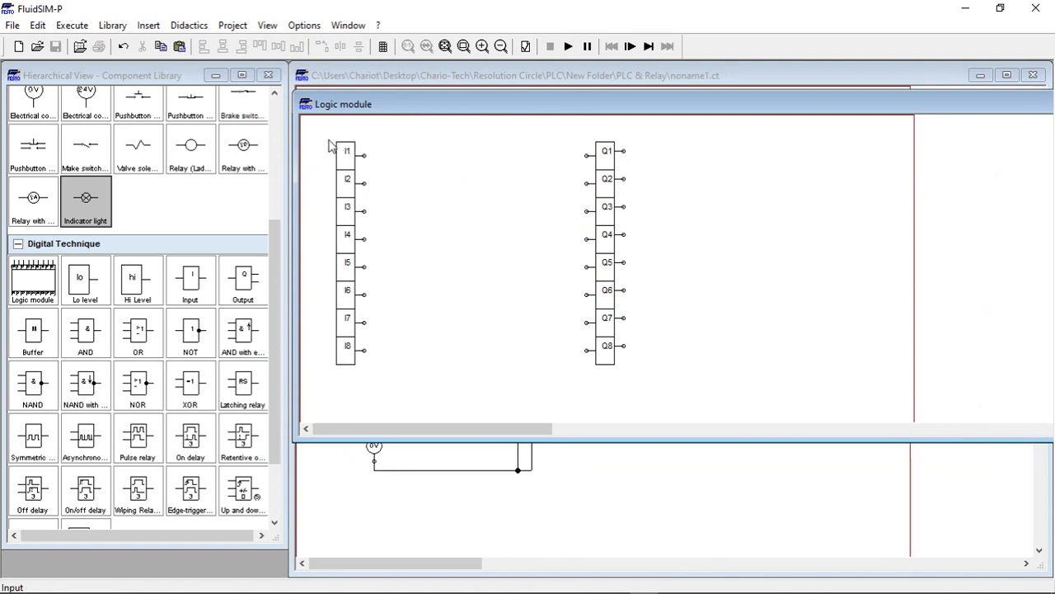
# - Enlarge the logic module window, shift the input and output columns down and inward, and widen the gap between them for gates
pyautogui.moveTo(323, 128); pyautogui.dragTo(666, 400)
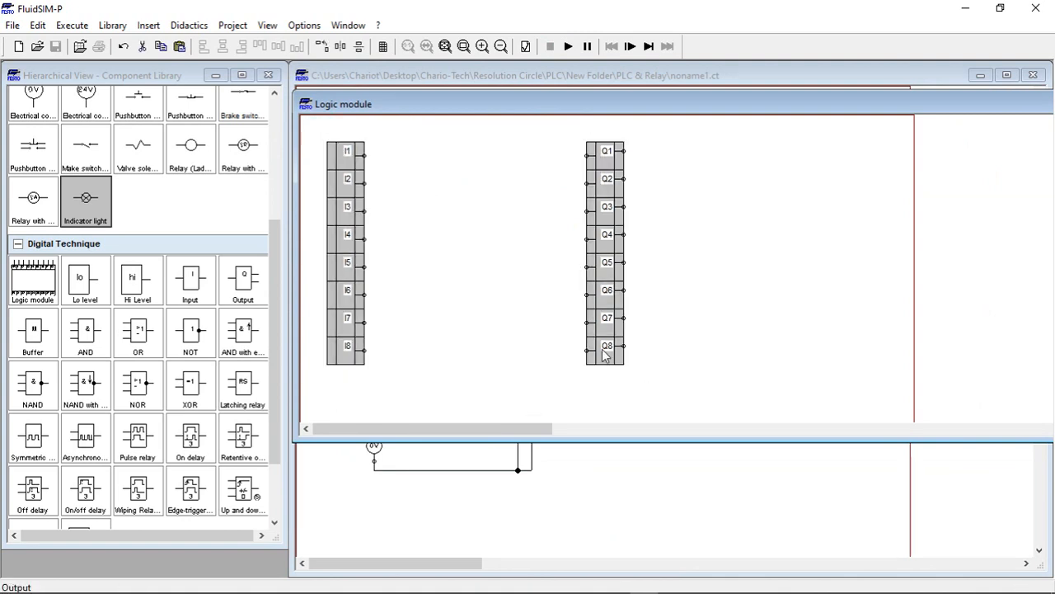
pyautogui.moveTo(601, 346); pyautogui.dragTo(629, 371)
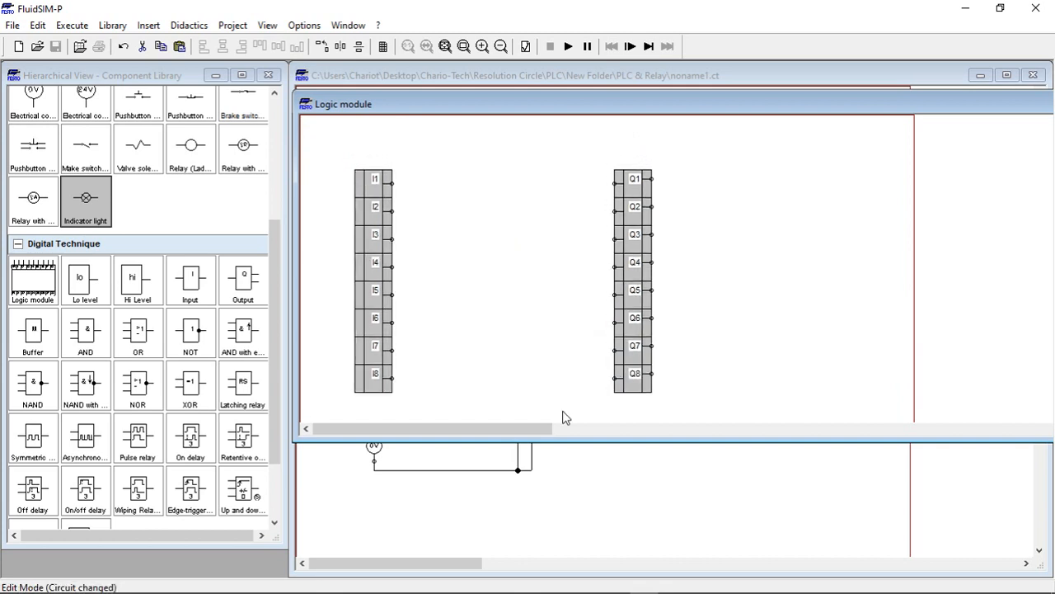
pyautogui.moveTo(574, 441); pyautogui.dragTo(562, 560)
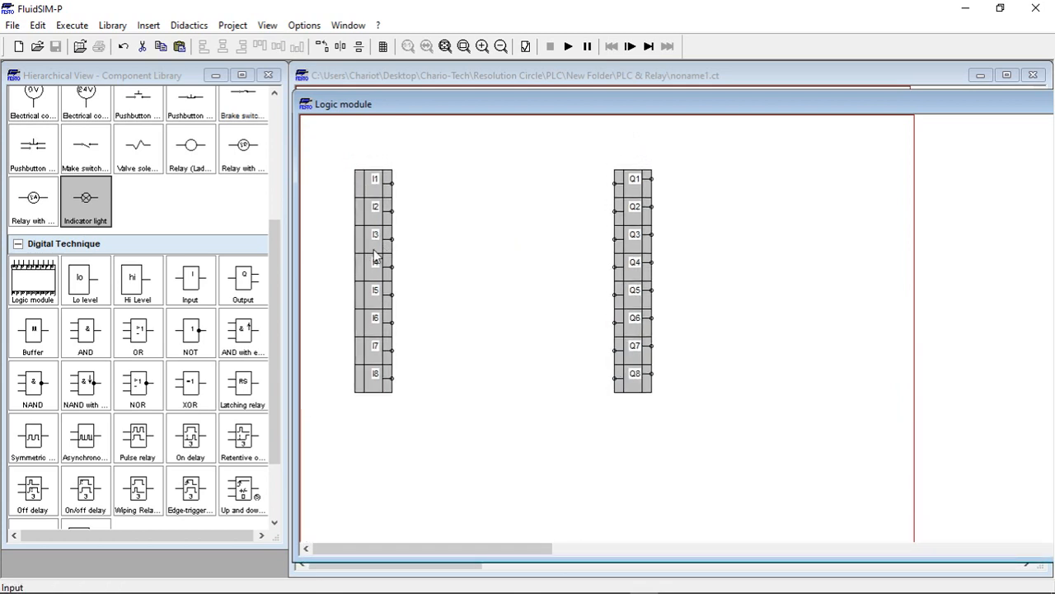
pyautogui.moveTo(375, 252); pyautogui.dragTo(404, 287)
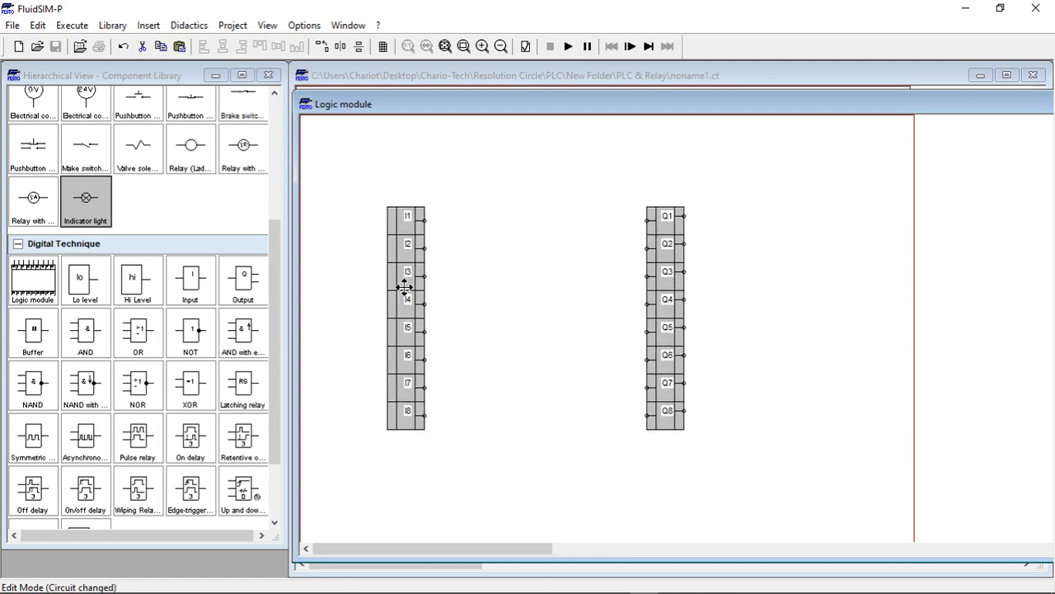
pyautogui.click(483, 343)
pyautogui.moveTo(625, 188); pyautogui.dragTo(684, 456)
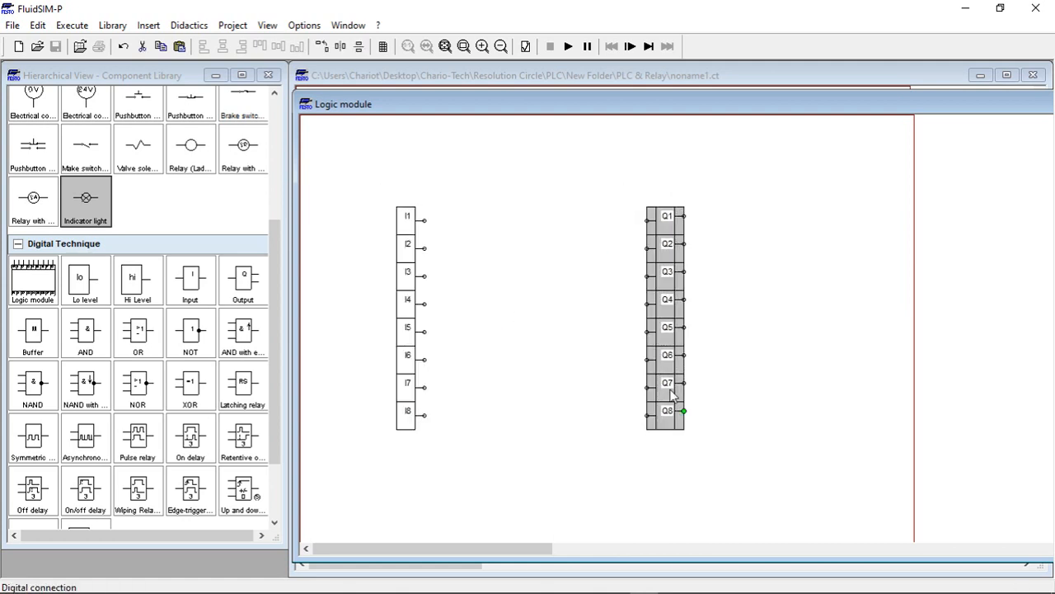
pyautogui.moveTo(670, 386); pyautogui.dragTo(733, 386)
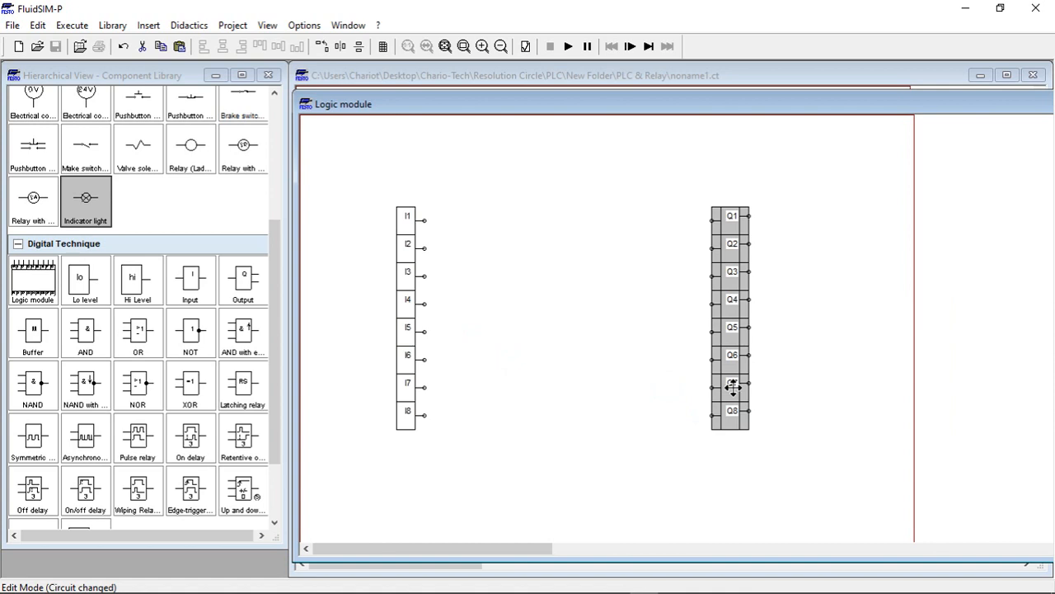
pyautogui.click(615, 417)
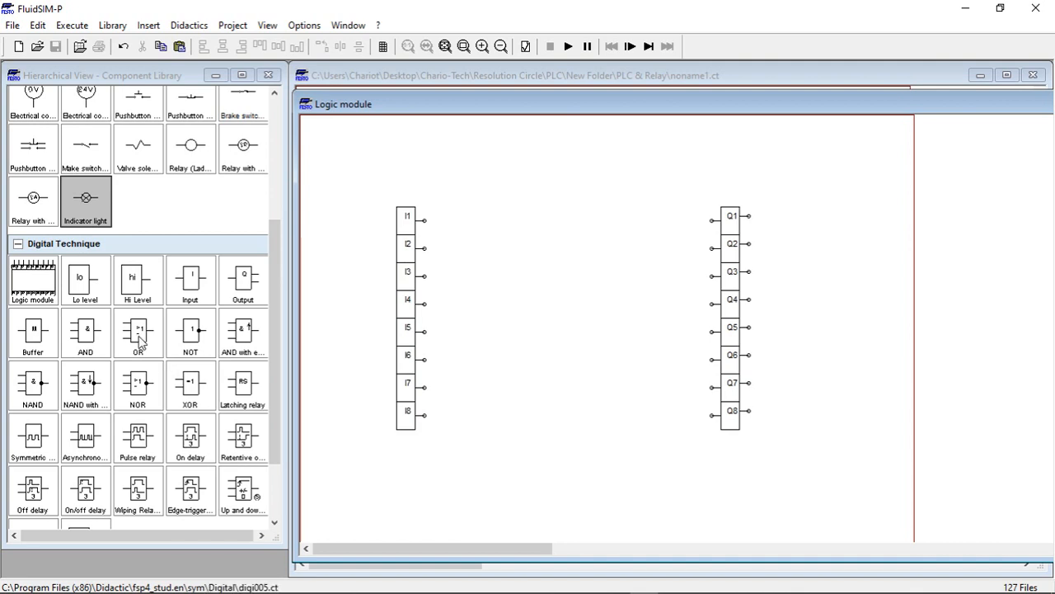
# - Place an OR gate between the columns level with I1 and wire Q1's outer terminal back to the gate's upper input
pyautogui.moveTo(139, 339); pyautogui.dragTo(553, 220)
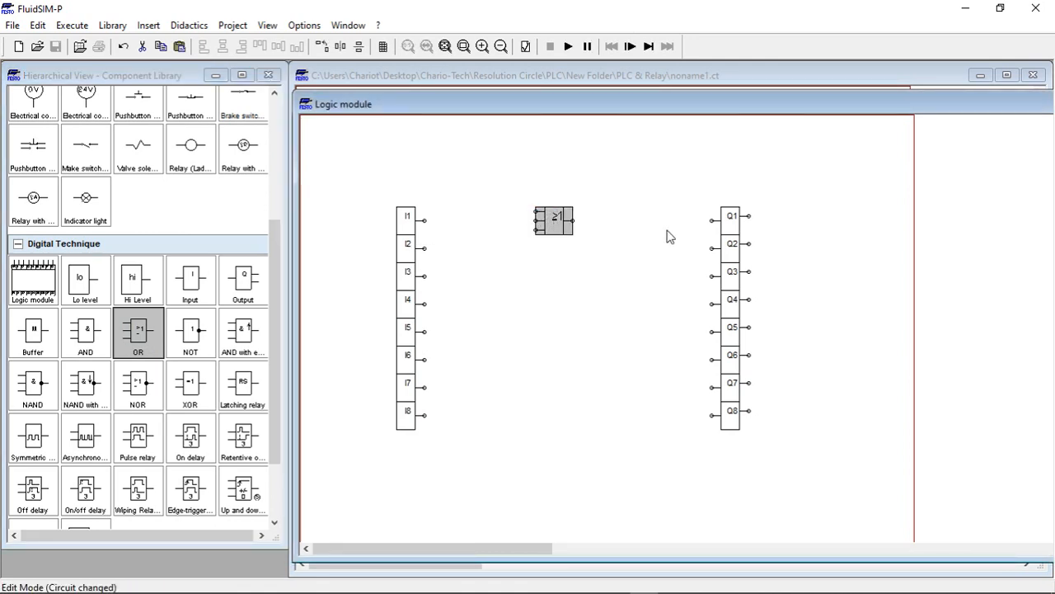
pyautogui.click(748, 216)
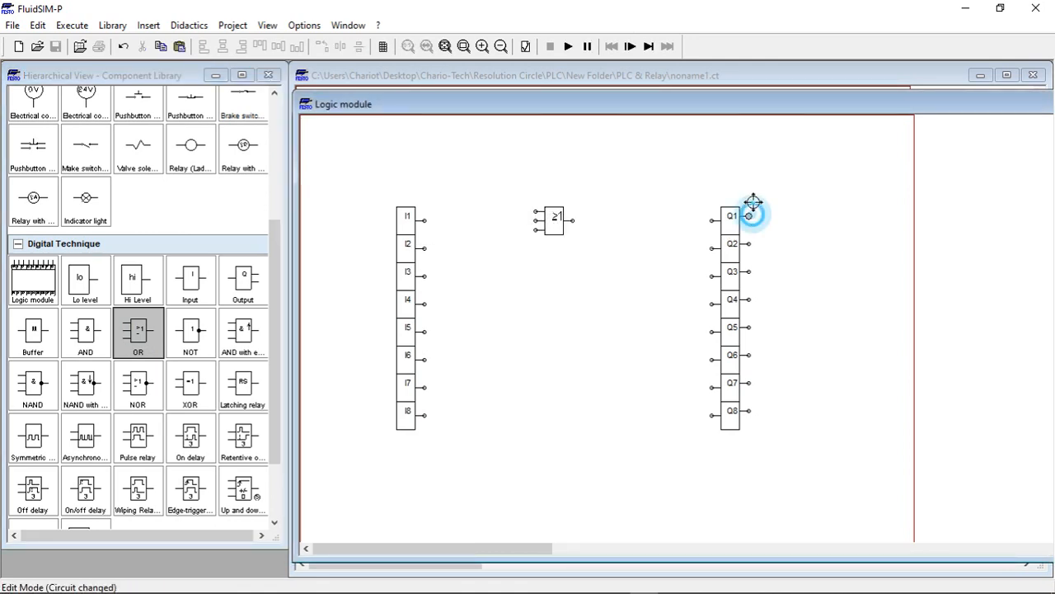
pyautogui.moveTo(521, 197); pyautogui.dragTo(535, 212)
pyautogui.moveTo(599, 216); pyautogui.dragTo(597, 190)
pyautogui.click(578, 241)
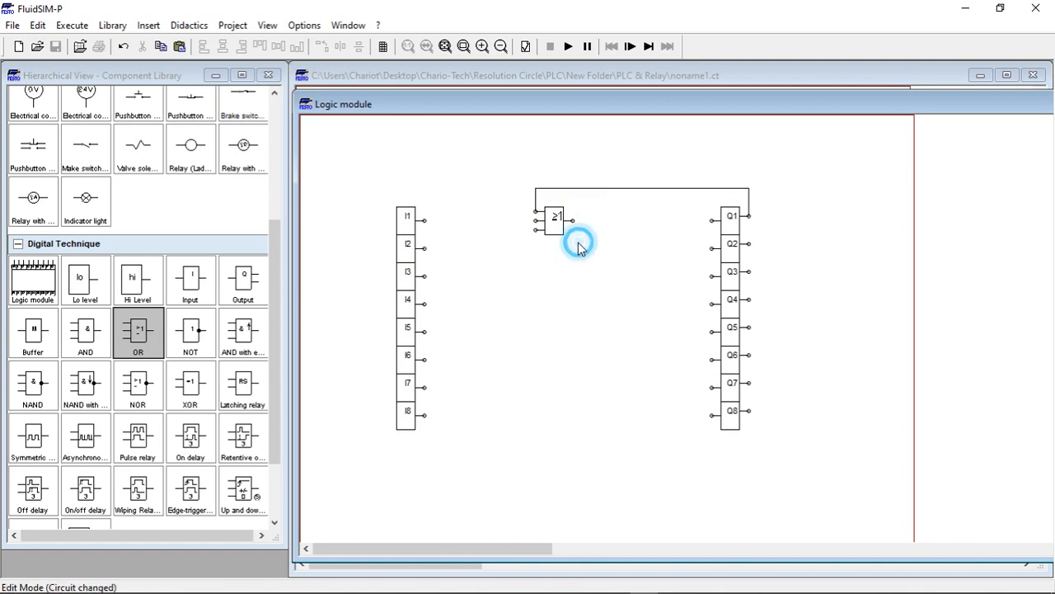
# - Move the OR gate and its feedback line closer to the input column, and wire I1 to the gate's middle input
pyautogui.click(552, 219)
pyautogui.moveTo(552, 219); pyautogui.dragTo(475, 196)
pyautogui.click(546, 222)
pyautogui.moveTo(544, 225); pyautogui.dragTo(505, 221)
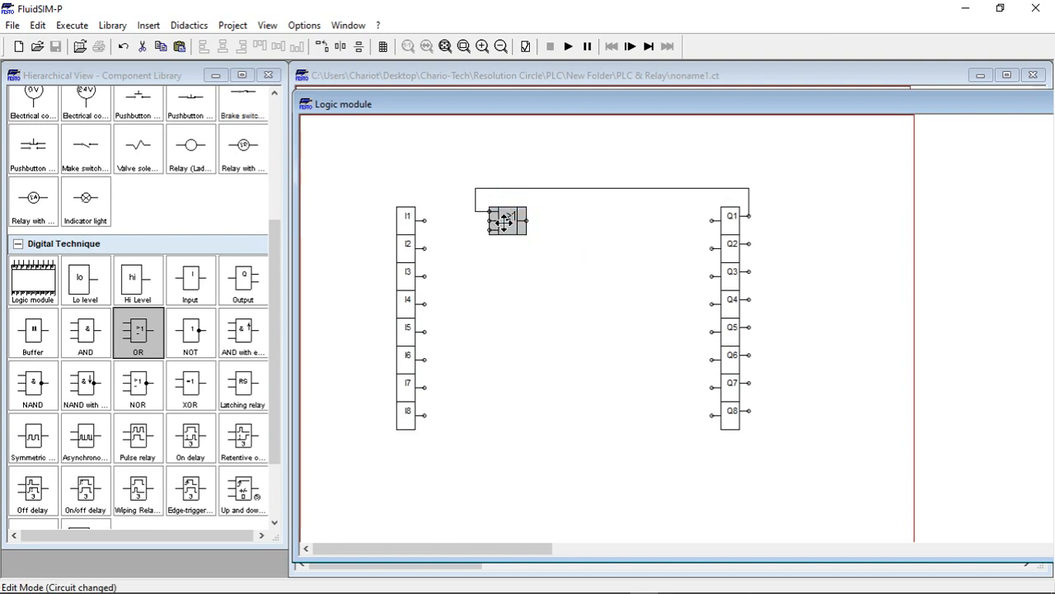
pyautogui.click(559, 246)
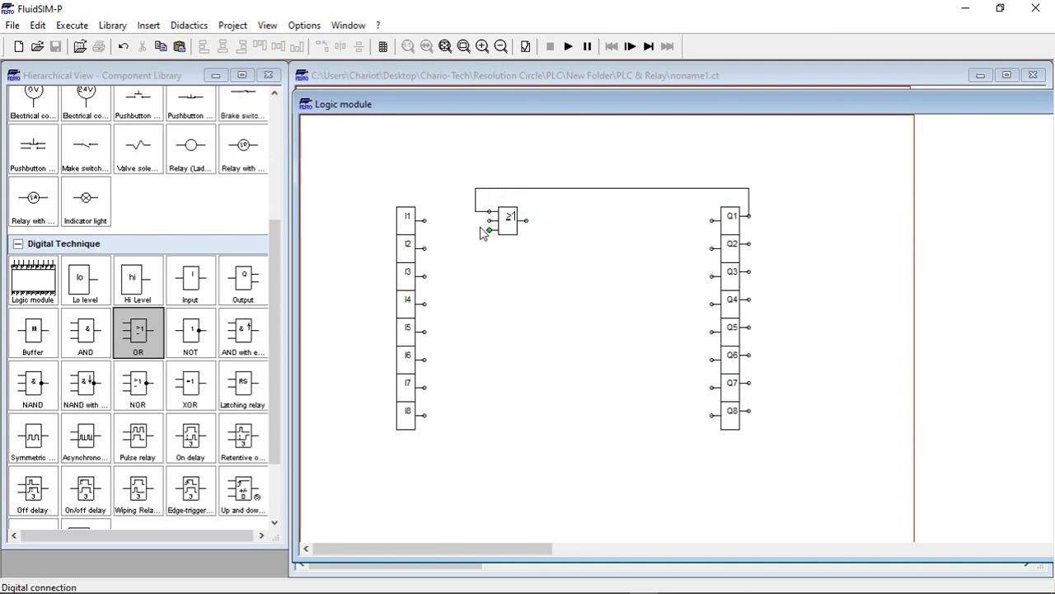
pyautogui.moveTo(490, 222); pyautogui.dragTo(425, 220)
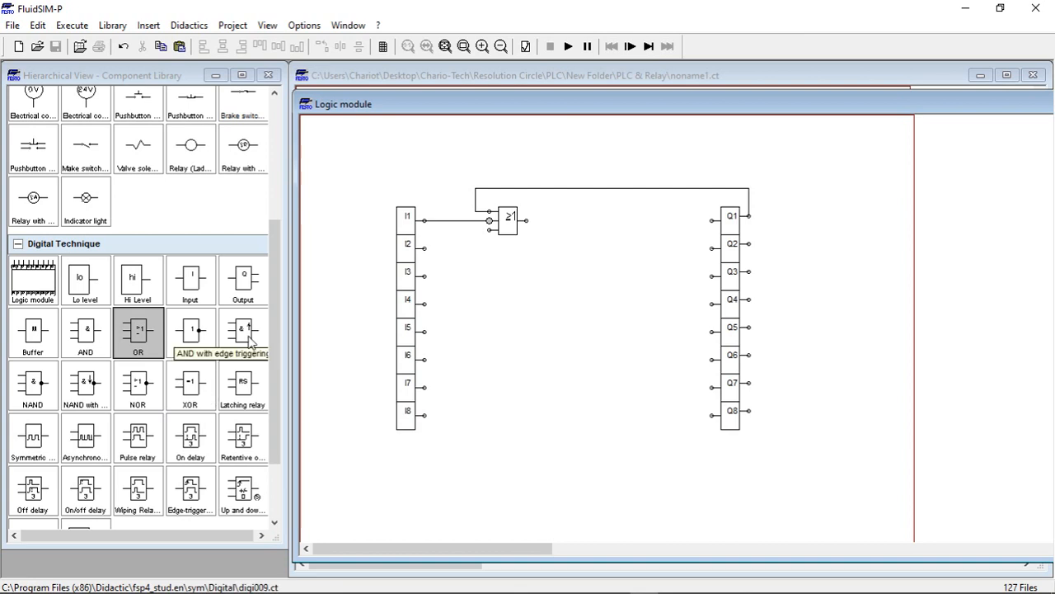
# - Place an AND gate just below and to the right of the OR gate, and wire I2 to its lower input
pyautogui.moveTo(250, 342); pyautogui.dragTo(204, 334)
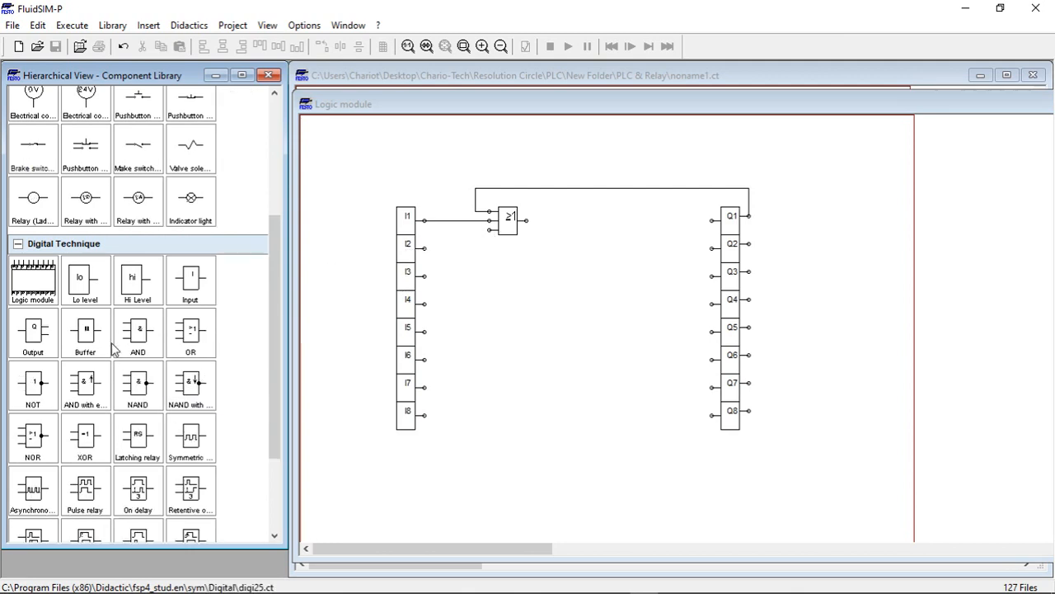
pyautogui.moveTo(135, 342); pyautogui.dragTo(557, 242)
pyautogui.click(511, 278)
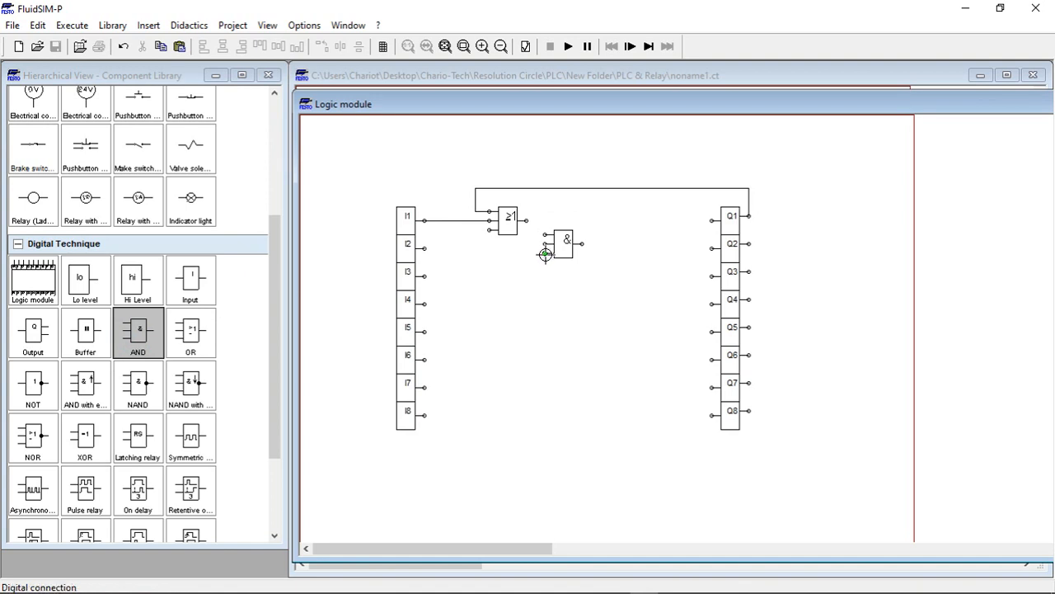
pyautogui.moveTo(546, 255); pyautogui.dragTo(424, 250)
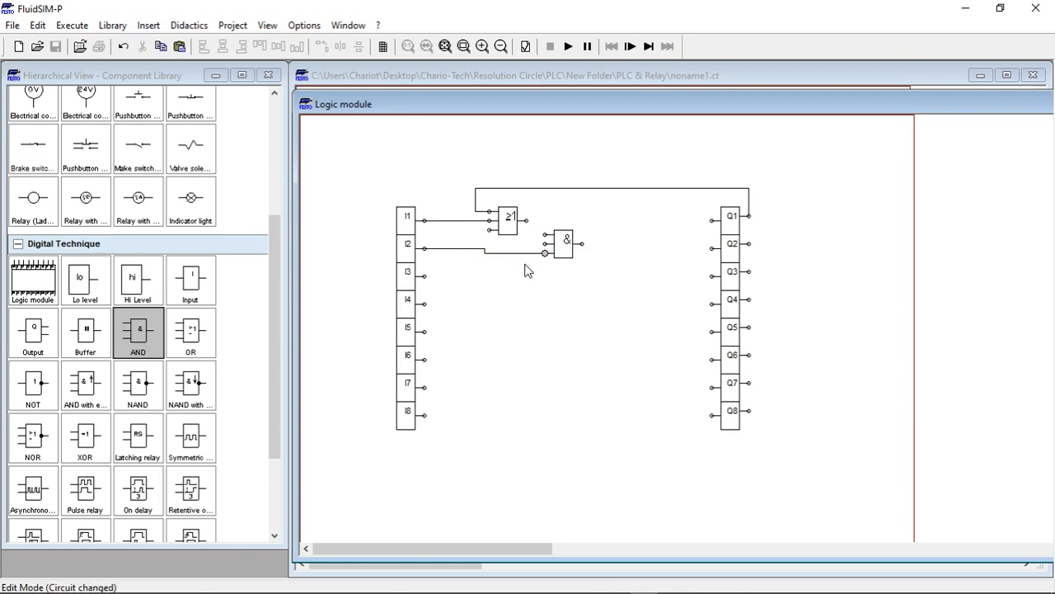
# - Wire the OR gate's output to the AND gate's upper and middle inputs, and the AND gate's output to Q1's inner terminal
pyautogui.click(606, 271)
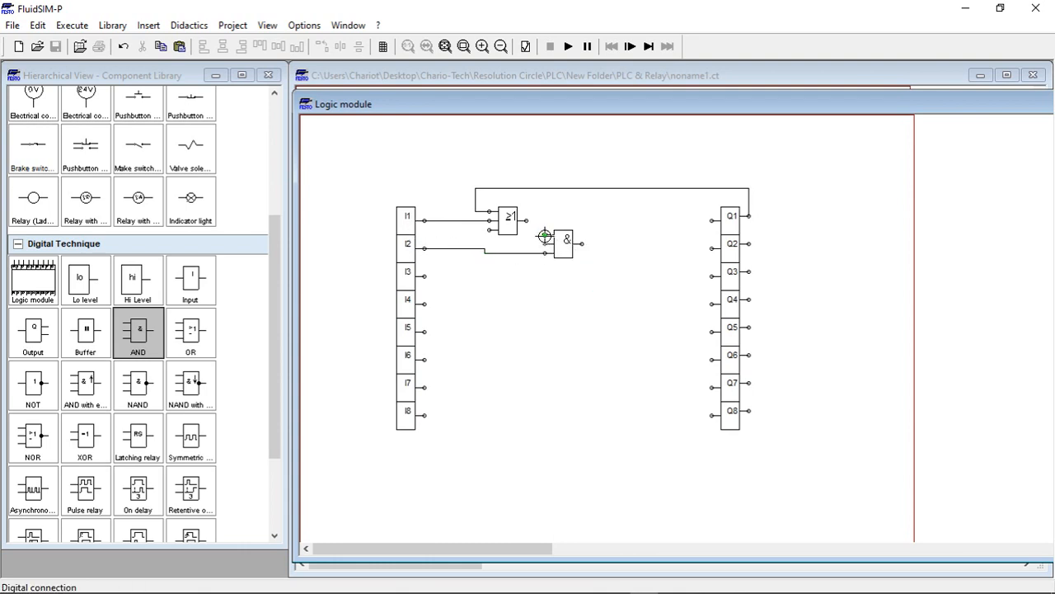
pyautogui.moveTo(545, 235); pyautogui.dragTo(527, 220)
pyautogui.moveTo(544, 244); pyautogui.dragTo(536, 236)
pyautogui.click(523, 294)
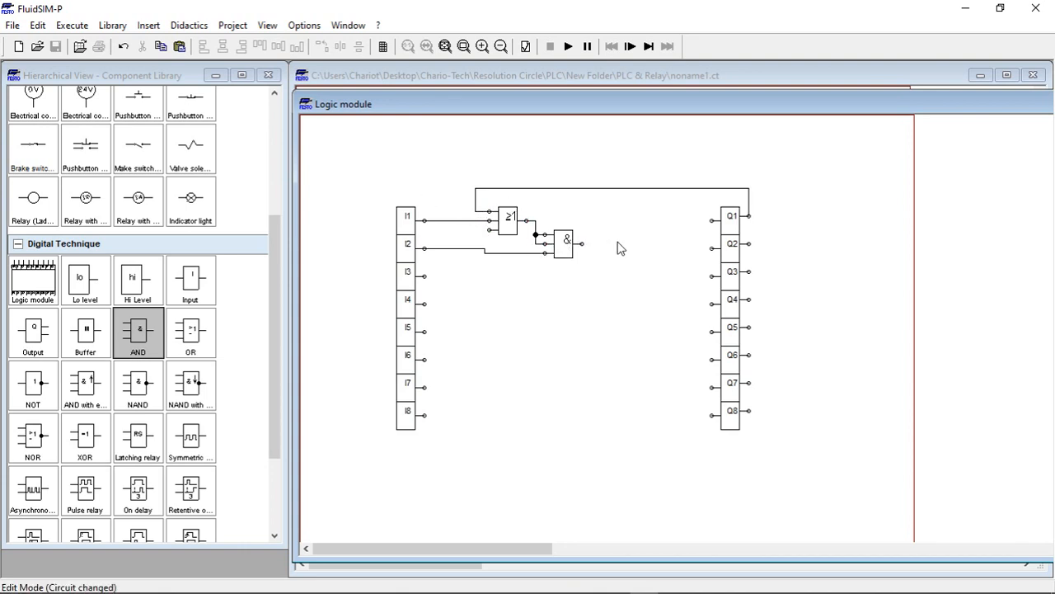
pyautogui.moveTo(582, 244); pyautogui.dragTo(711, 221)
# - Simulate the logic module and toggle inputs I1 and I2 separately and together to test the latch on Q1
pyautogui.click(568, 46)
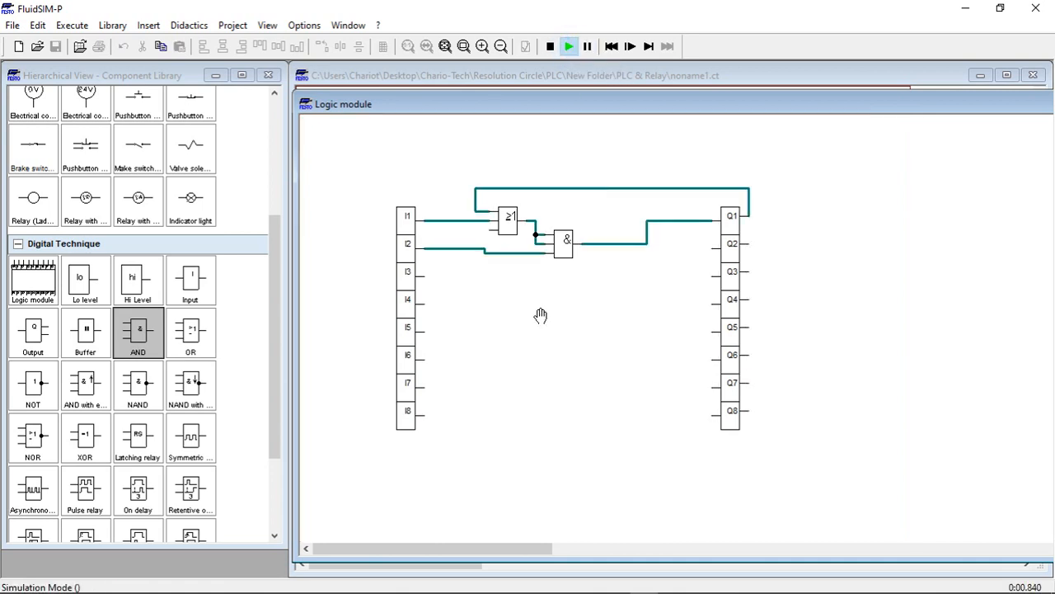
pyautogui.click(410, 215)
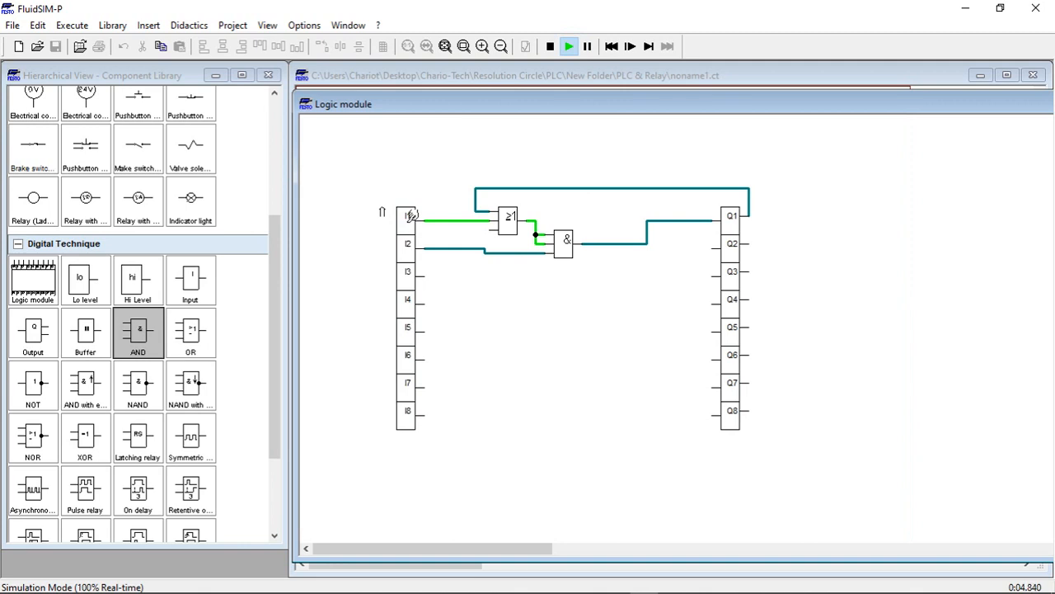
pyautogui.click(405, 218)
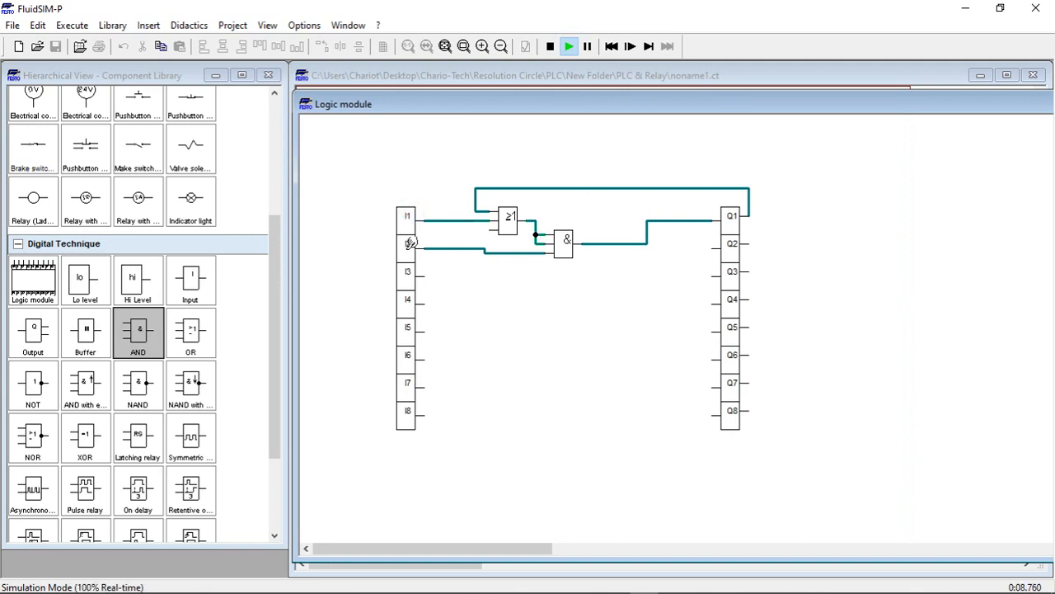
pyautogui.click(409, 244)
pyautogui.click(412, 218)
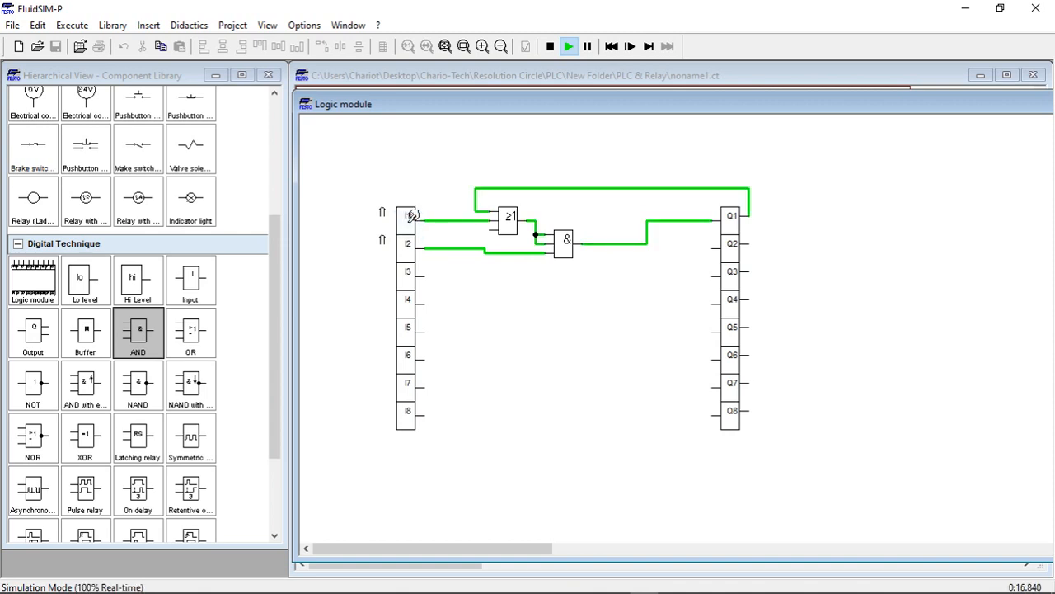
pyautogui.click(412, 216)
pyautogui.click(409, 241)
pyautogui.click(408, 242)
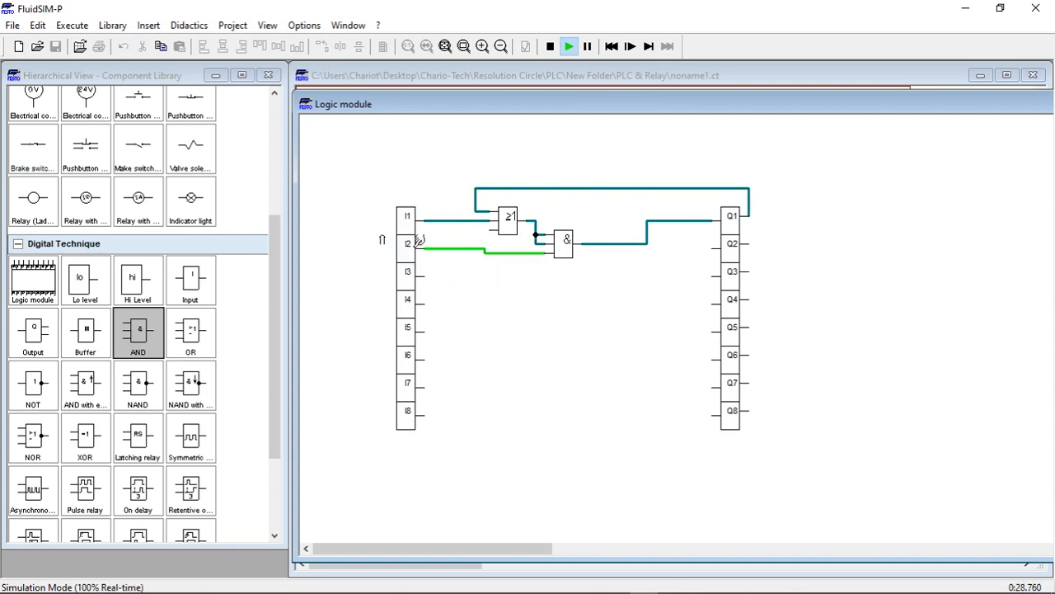
pyautogui.click(420, 241)
# - Minimize the logic module window, simulate the main circuit operating the START and STOP pushbuttons, and stop the simulation
pyautogui.moveTo(868, 113); pyautogui.dragTo(697, 134)
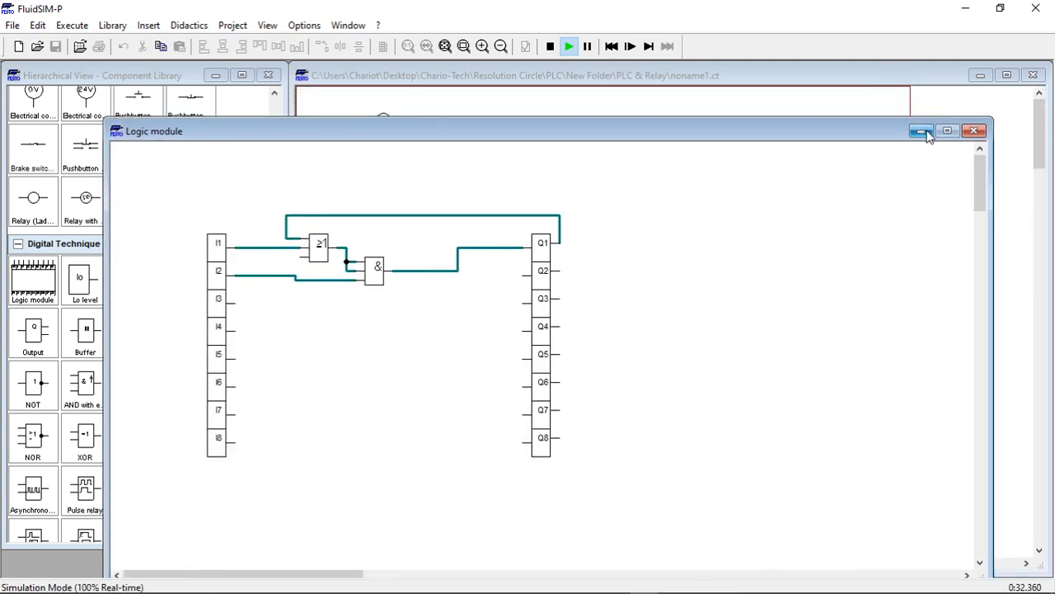
pyautogui.click(921, 132)
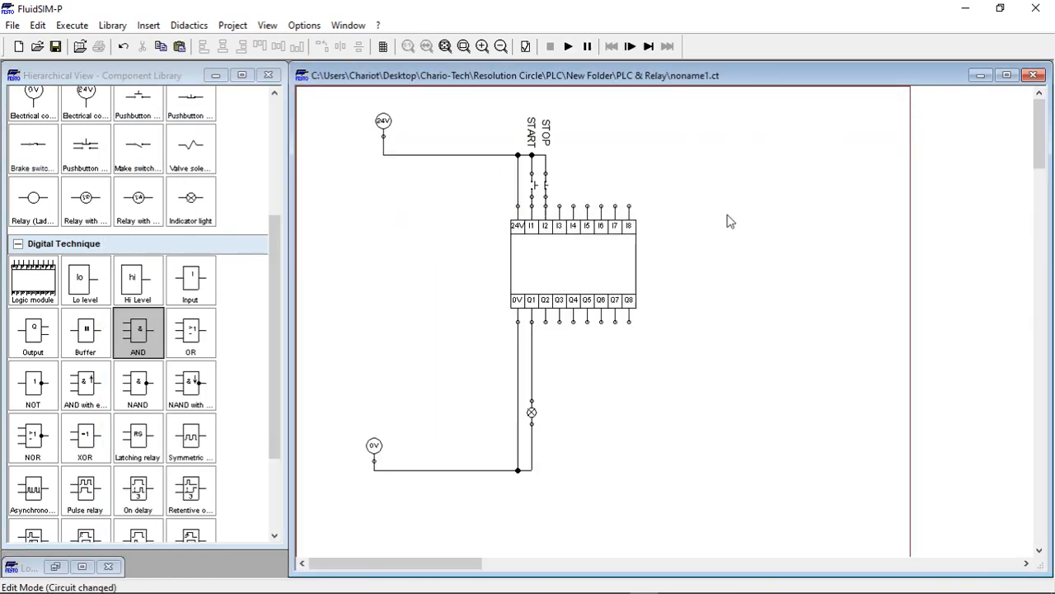
pyautogui.click(568, 46)
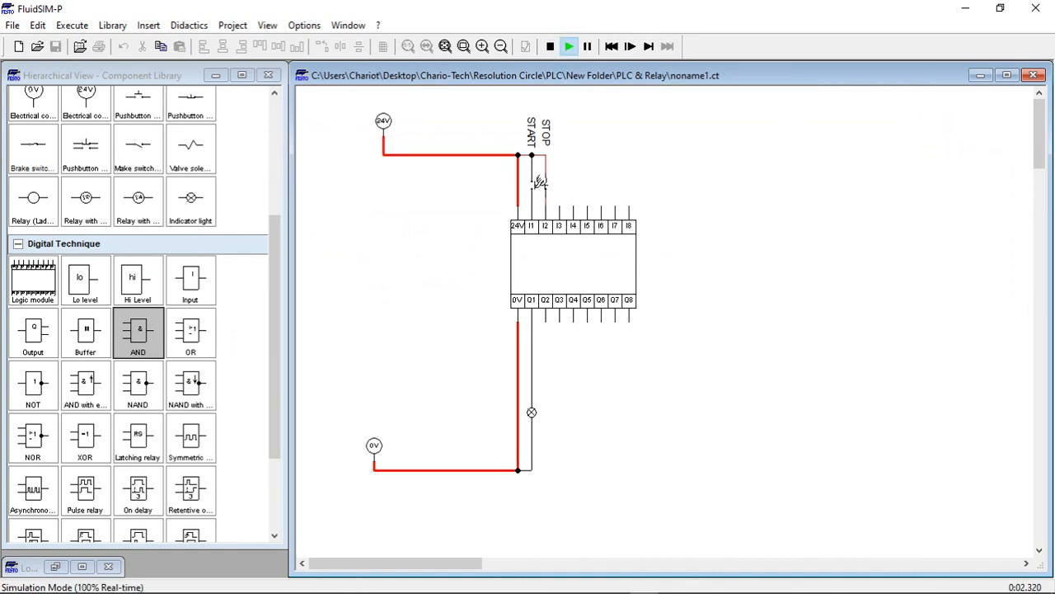
pyautogui.click(536, 181)
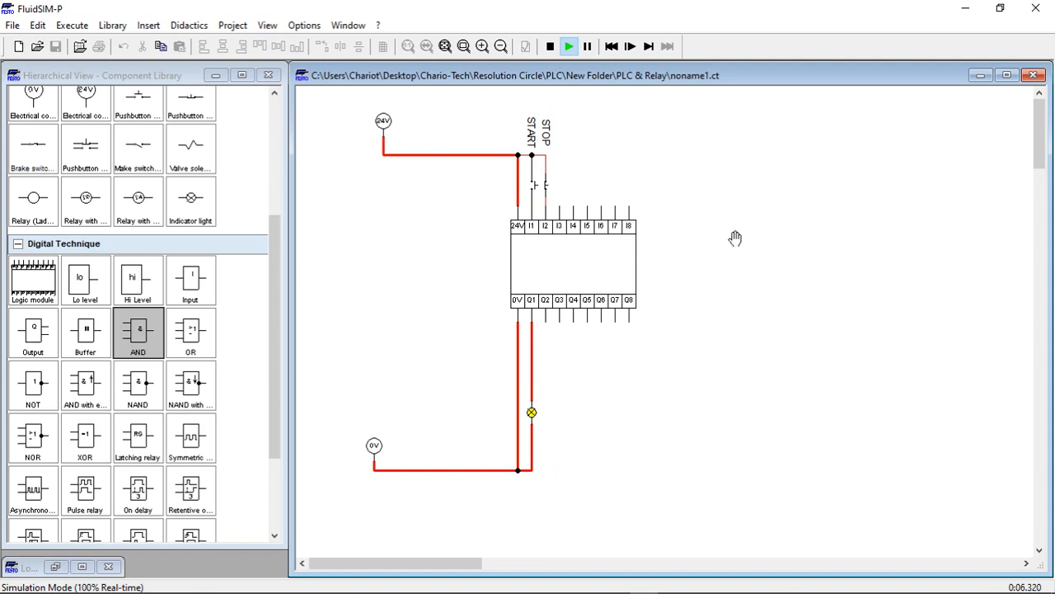
pyautogui.click(554, 182)
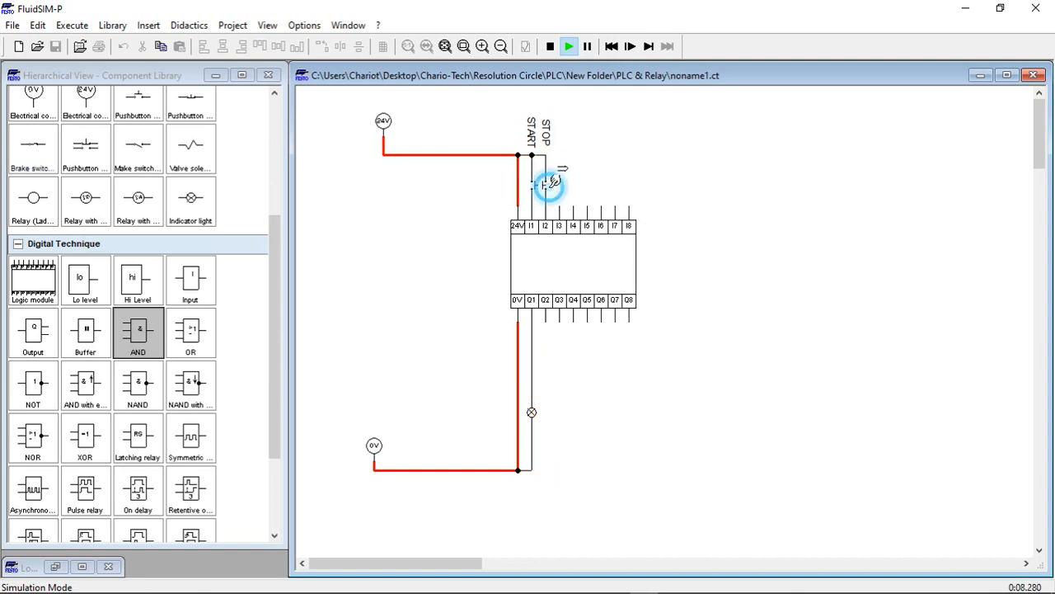
pyautogui.click(554, 54)
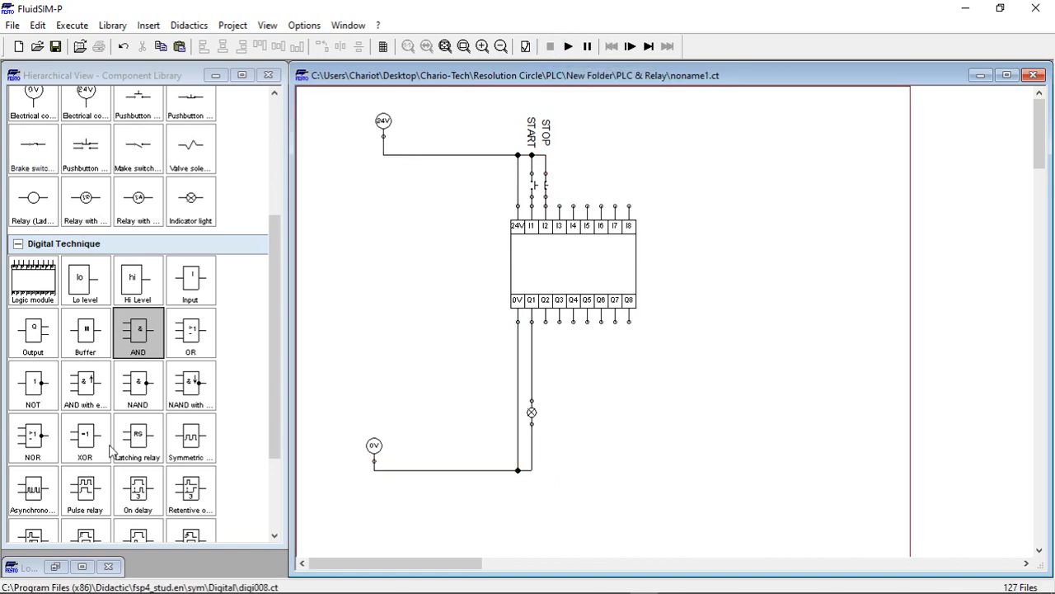
# - Bring the remaining Digital Technique components into view, reopen the logic module window beside the library, and stop its simulation
pyautogui.click(278, 264)
pyautogui.scroll(-3, 272, 272)
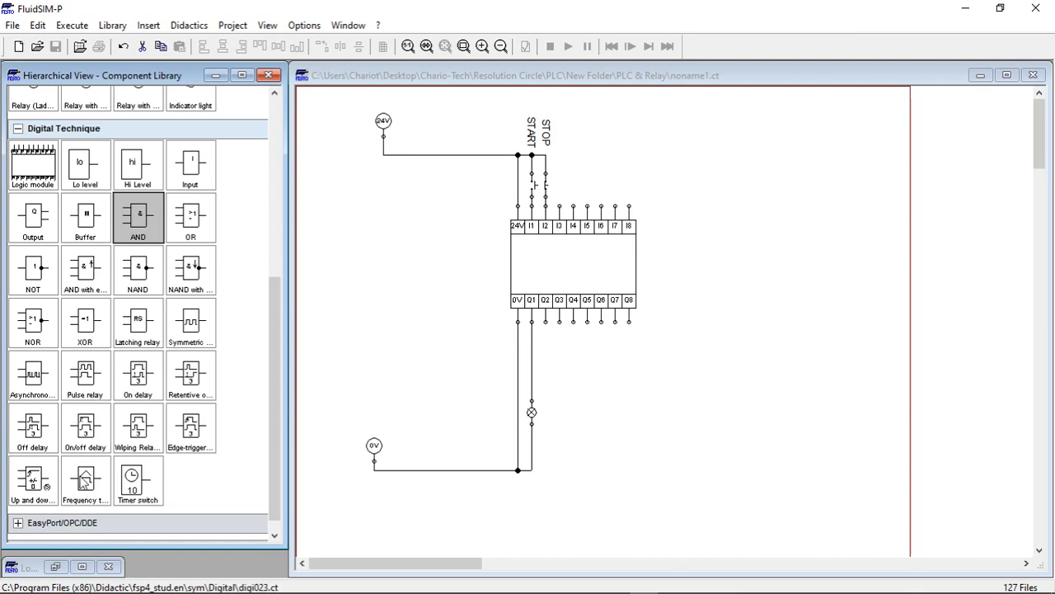
pyautogui.click(82, 567)
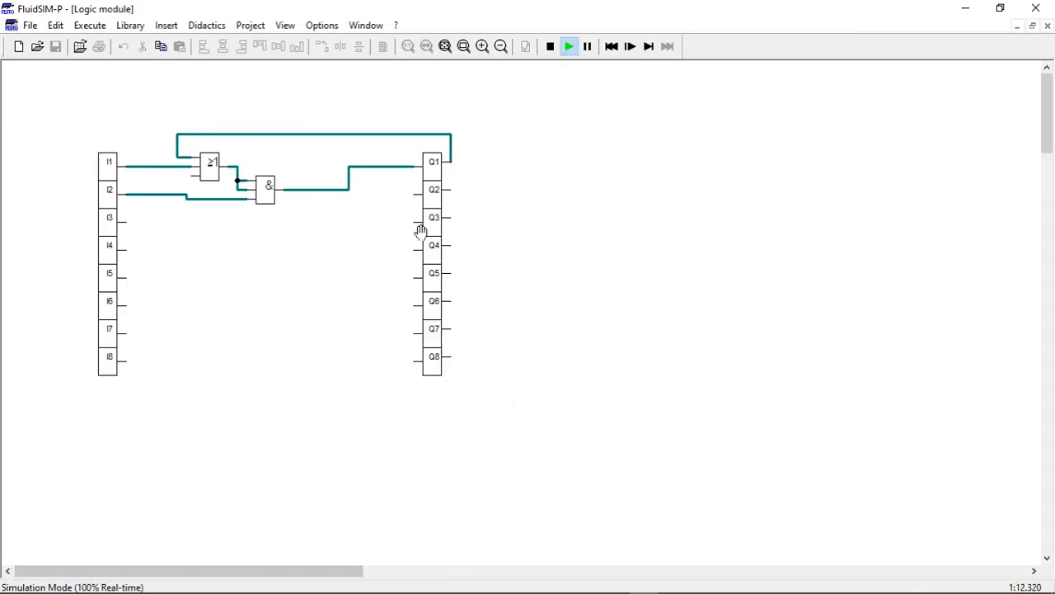
pyautogui.click(1032, 27)
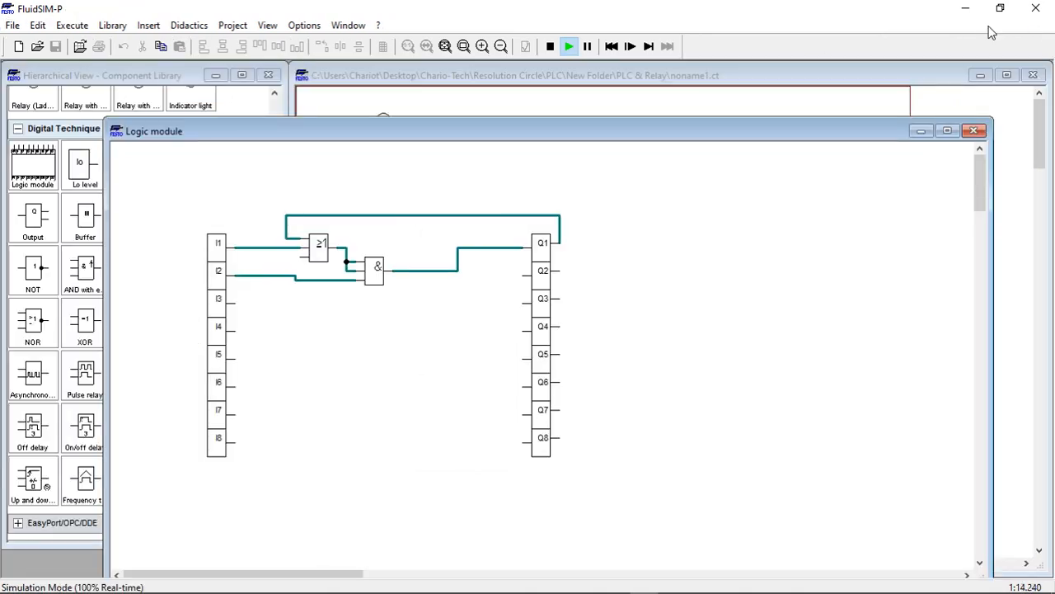
pyautogui.moveTo(356, 131); pyautogui.dragTo(560, 82)
pyautogui.click(550, 47)
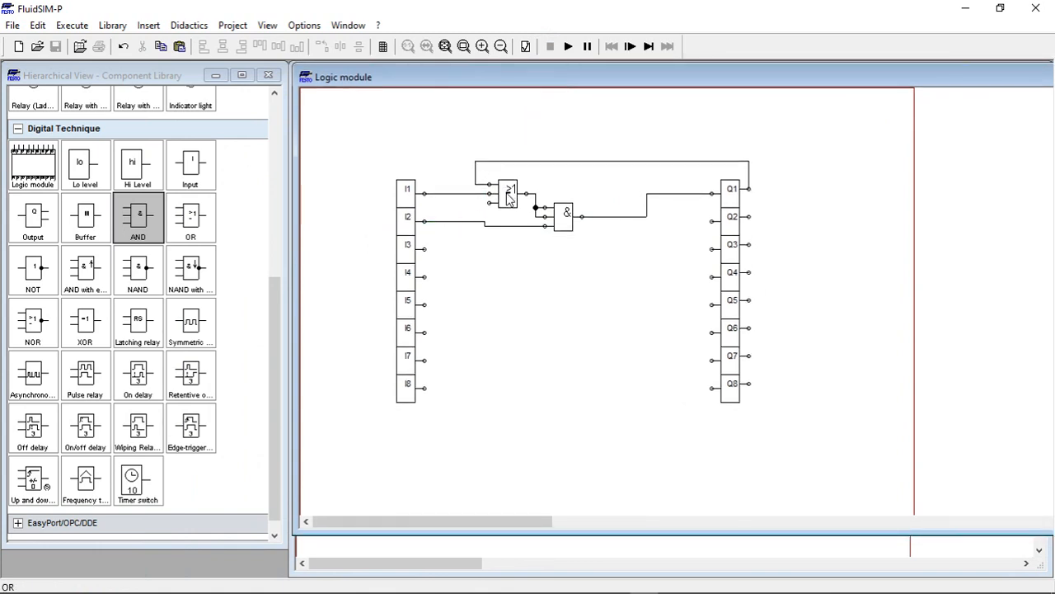
# - Shift the AND and OR gates toward the outputs, and move the whole input column outward to make room before the OR gate
pyautogui.moveTo(565, 214); pyautogui.dragTo(625, 208)
pyautogui.click(581, 273)
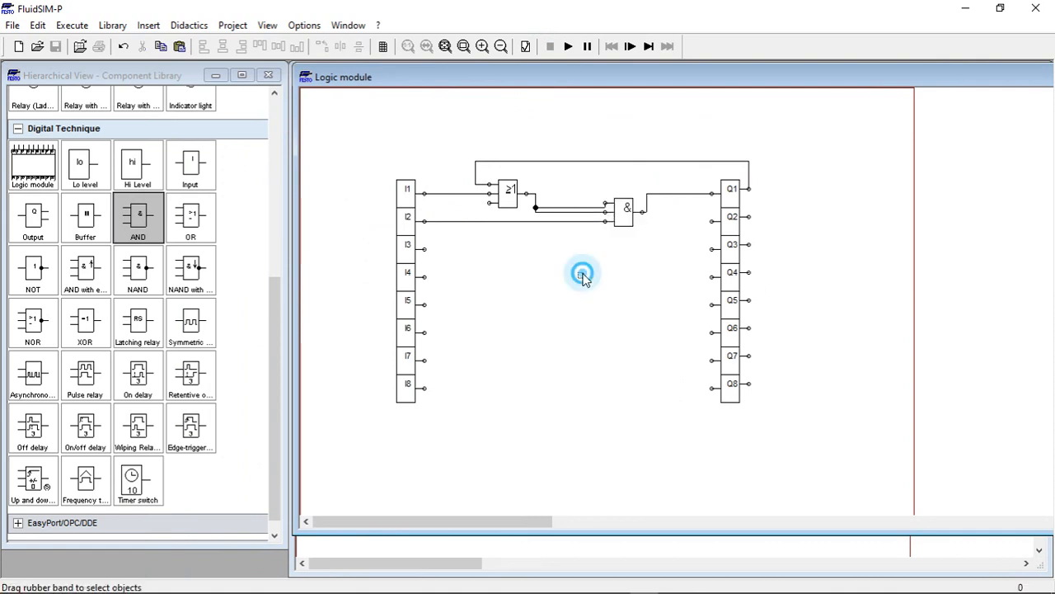
pyautogui.moveTo(515, 202); pyautogui.dragTo(564, 206)
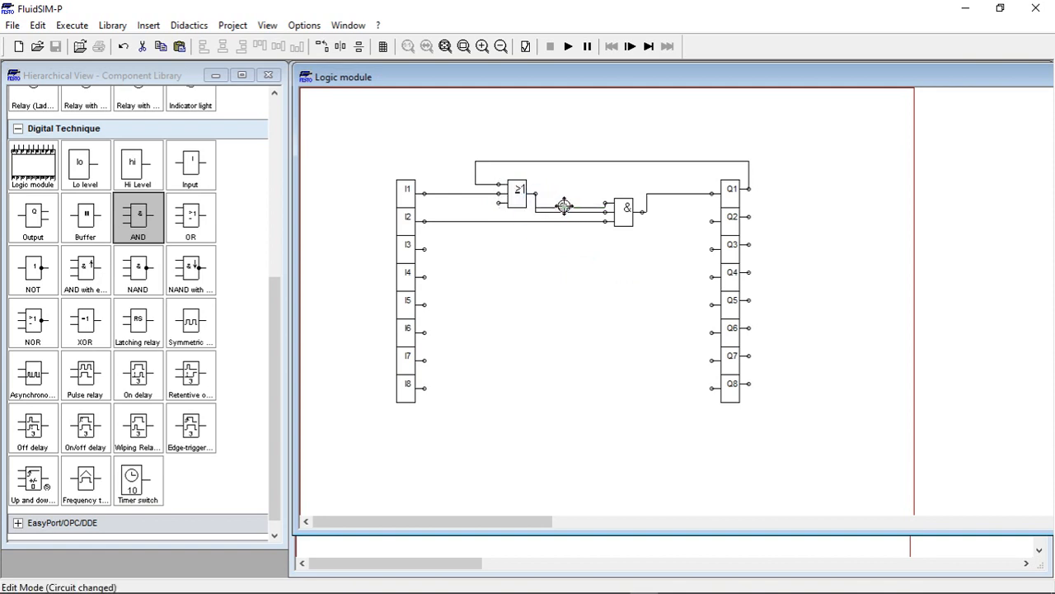
pyautogui.click(523, 198)
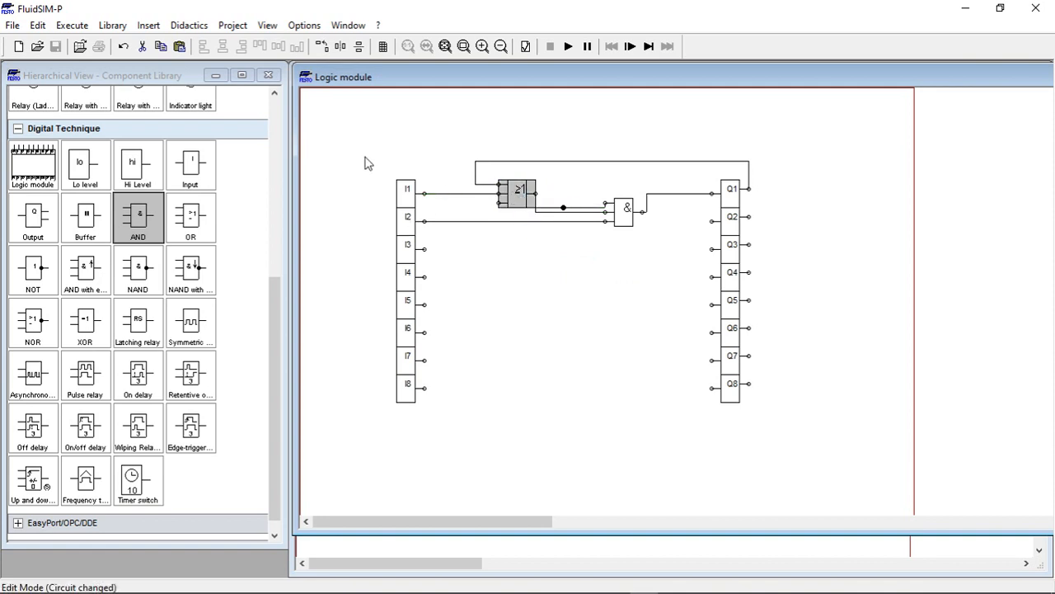
pyautogui.moveTo(366, 156); pyautogui.dragTo(434, 450)
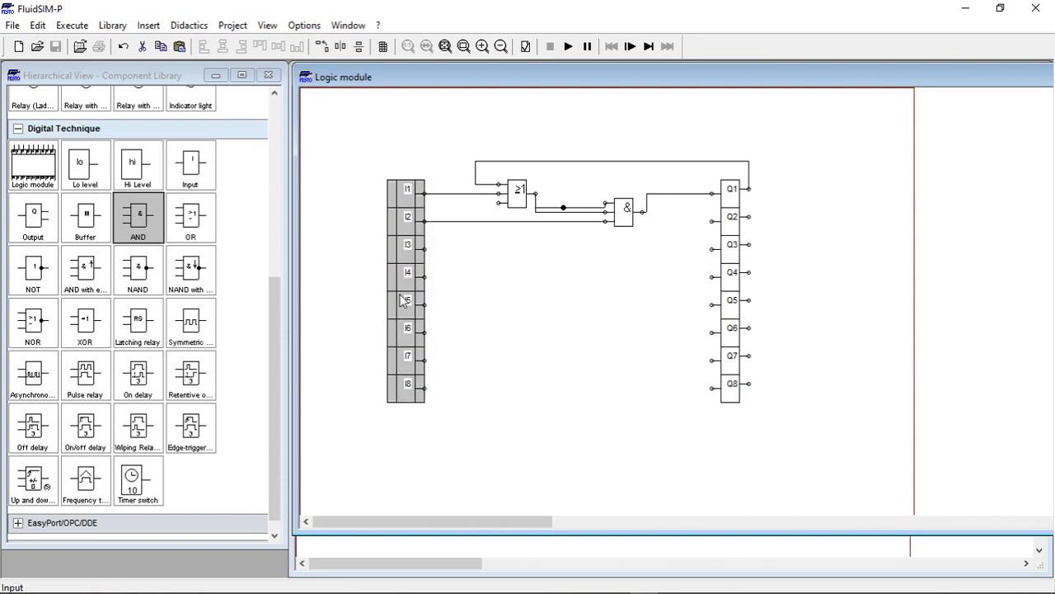
pyautogui.moveTo(402, 301); pyautogui.dragTo(361, 305)
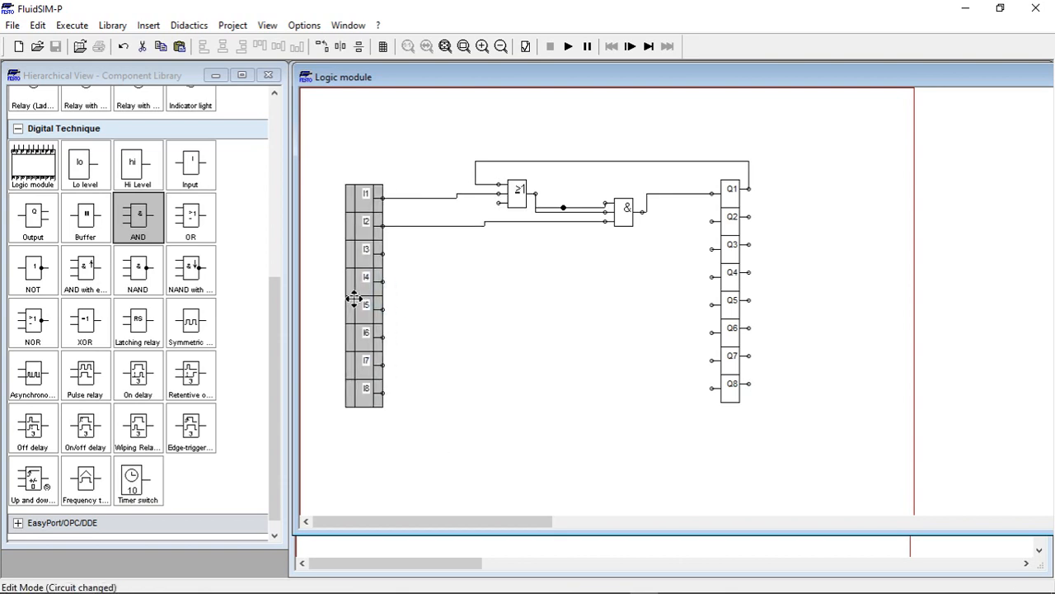
# - Delete the wire from I1 to the OR gate and place an up and down counter in the gap between them
pyautogui.rightClick(446, 198)
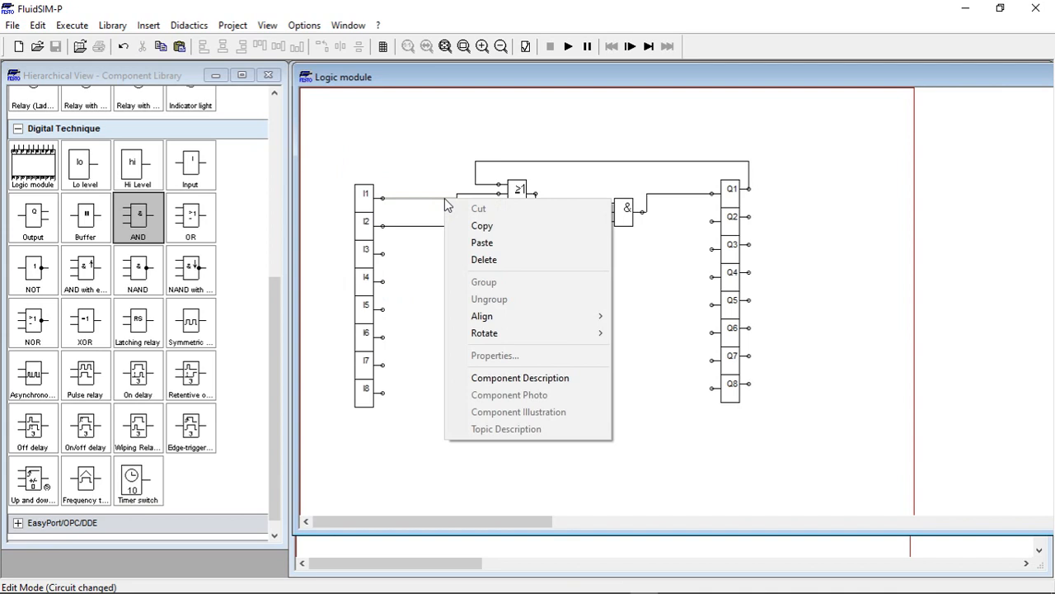
pyautogui.click(484, 260)
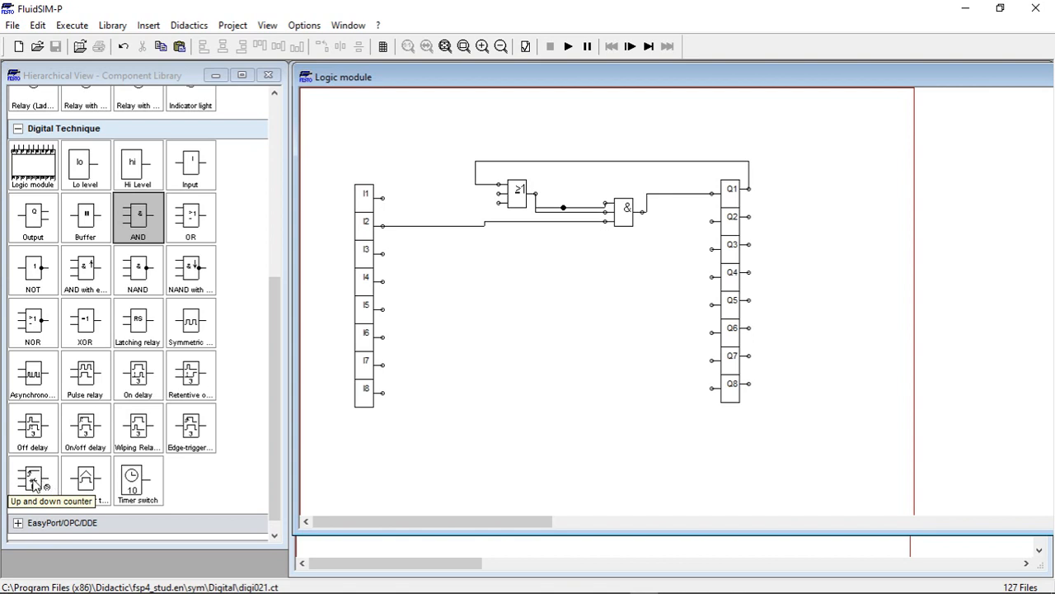
pyautogui.moveTo(35, 482); pyautogui.dragTo(429, 203)
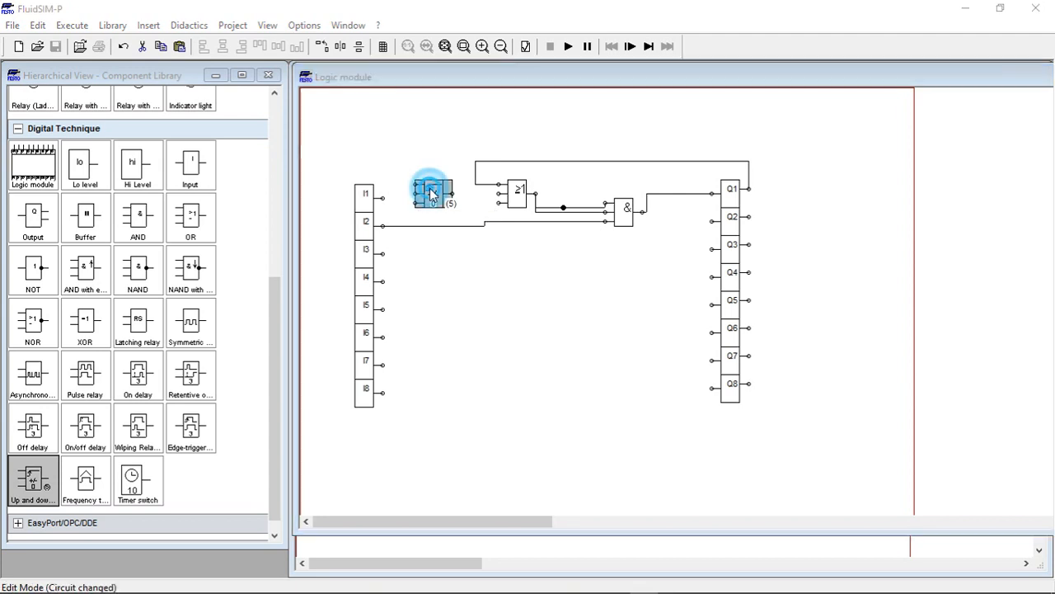
# - Check the up and down counter's properties and read its component description for the roles of its inputs
pyautogui.doubleClick(430, 188)
pyautogui.click(546, 331)
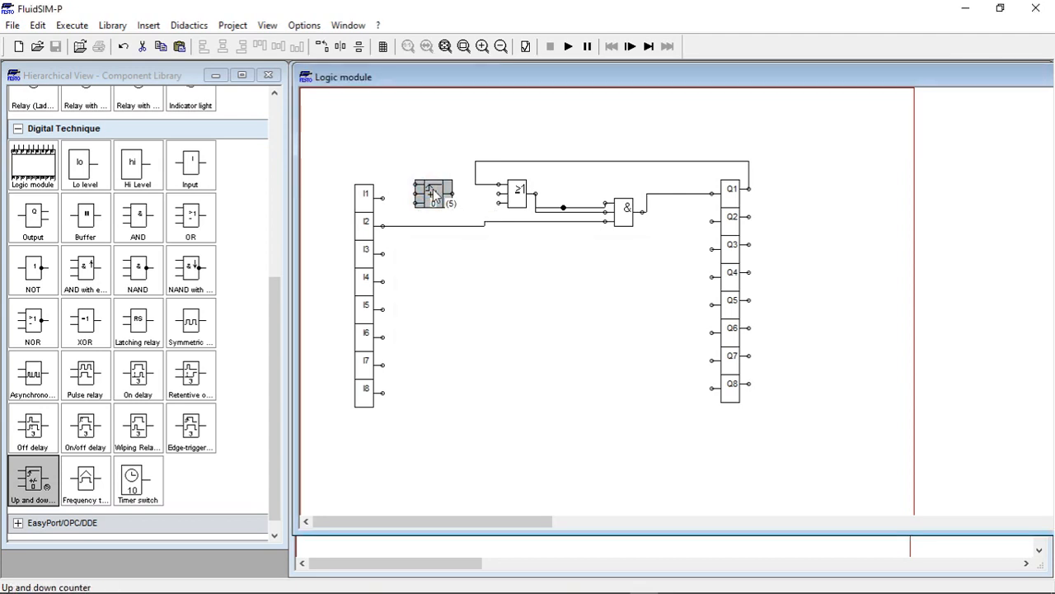
pyautogui.rightClick(432, 191)
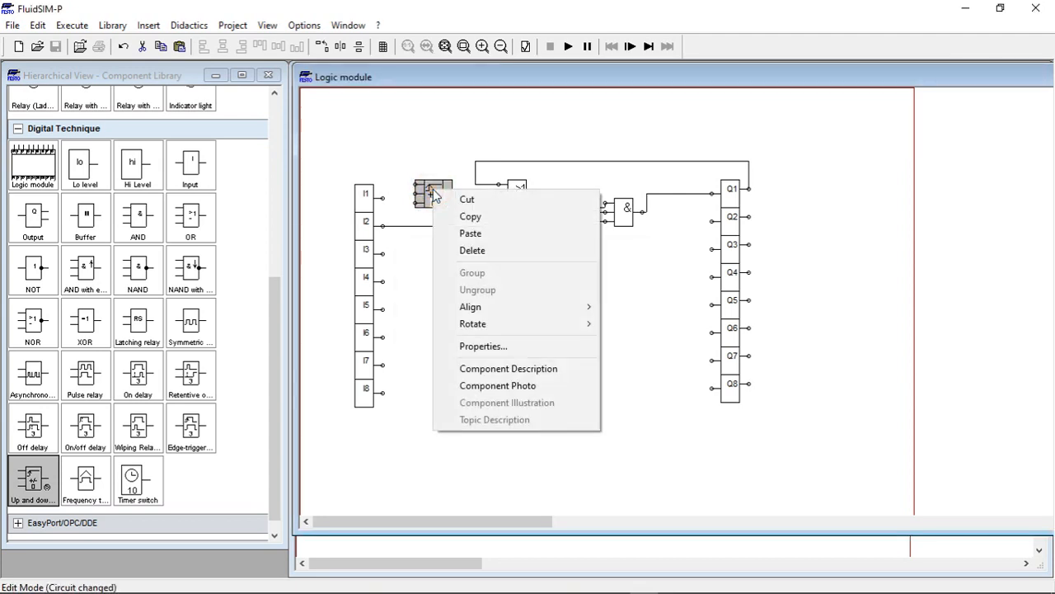
pyautogui.click(493, 367)
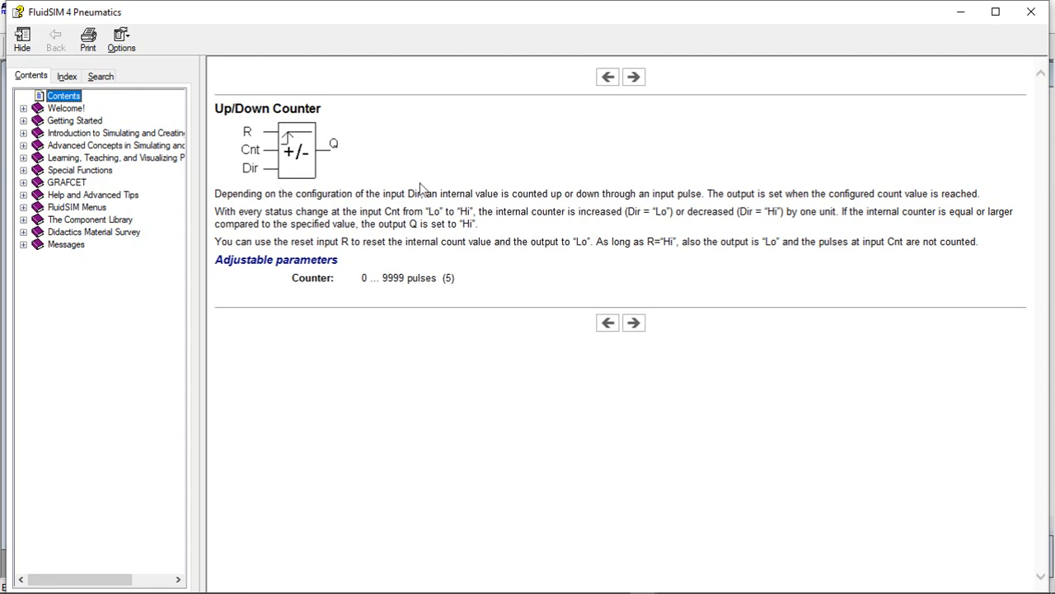
pyautogui.click(1032, 12)
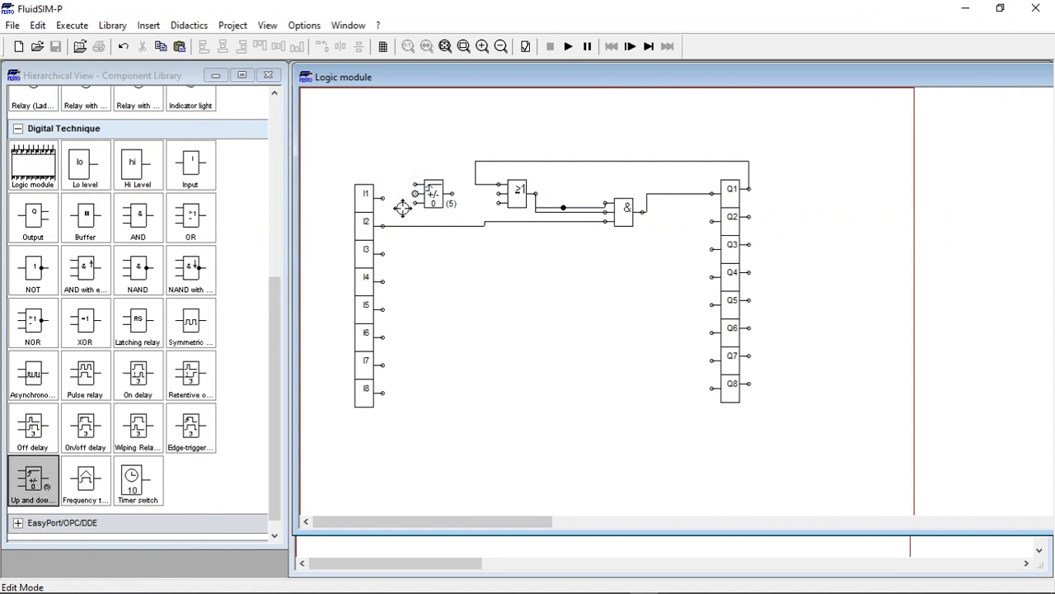
# - Wire I1 to the counter's middle input, its output to the OR gate's middle input, and its reset input to Q1's feedback line
pyautogui.moveTo(382, 199); pyautogui.dragTo(485, 194)
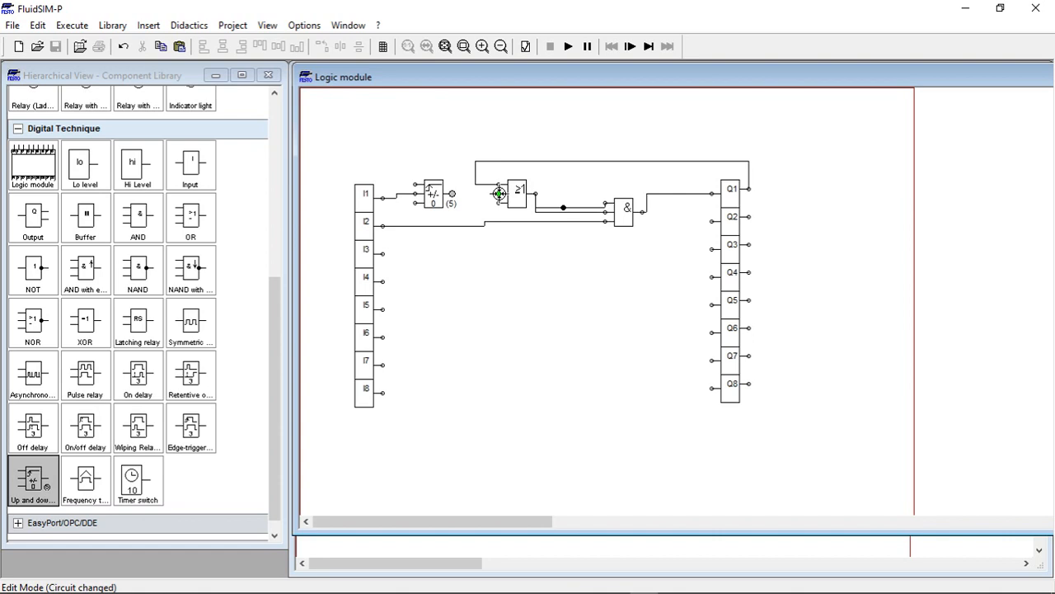
pyautogui.moveTo(499, 193); pyautogui.dragTo(499, 193)
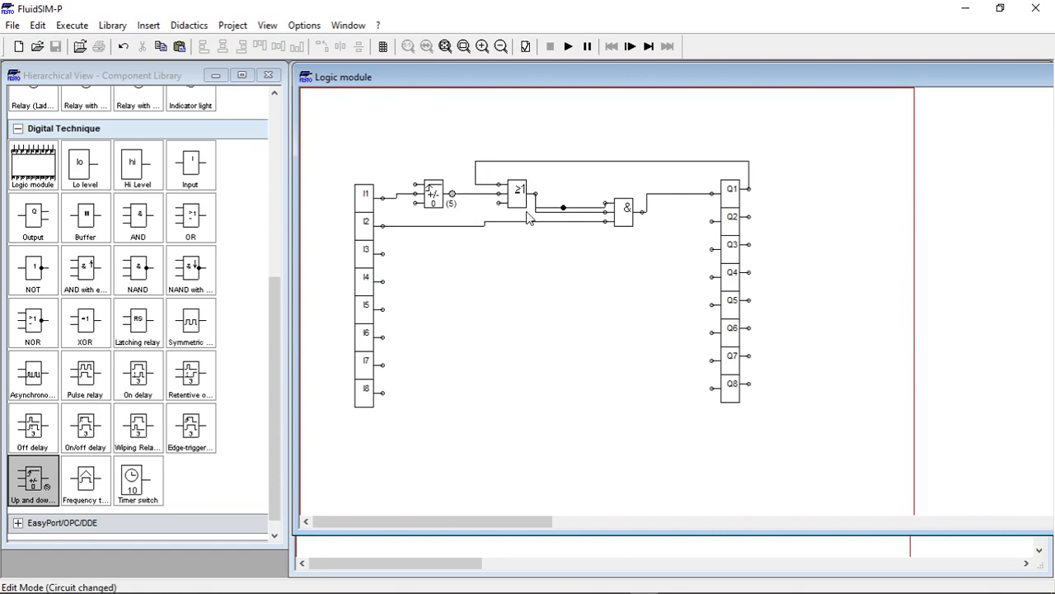
pyautogui.click(414, 184)
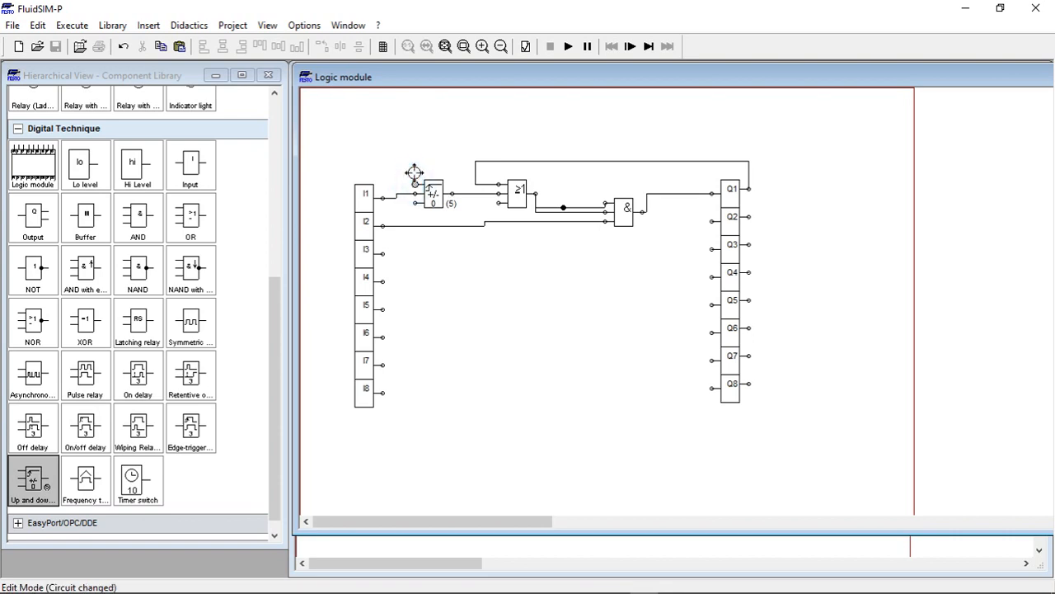
pyautogui.click(483, 161)
pyautogui.moveTo(485, 162); pyautogui.dragTo(475, 162)
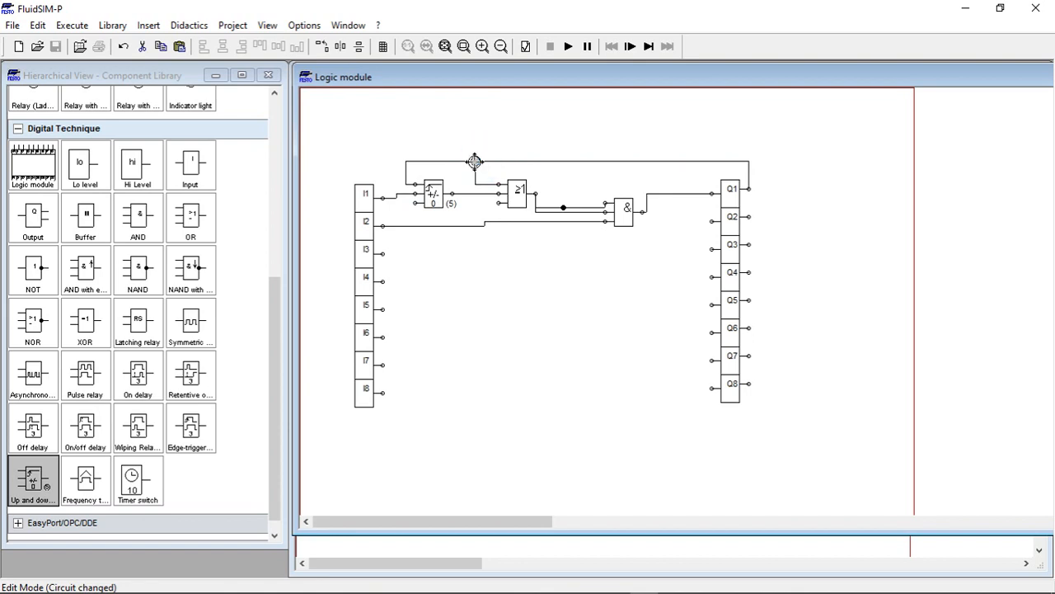
pyautogui.click(494, 308)
# - Start simulating the logic module despite the superimposed-lines warning and switch on input I2
pyautogui.click(569, 47)
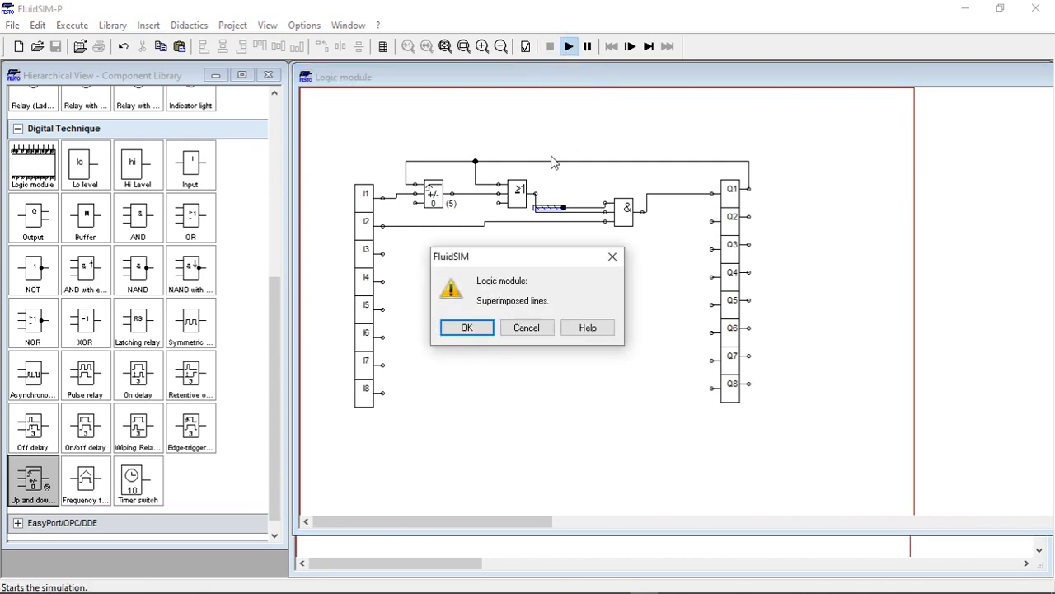
pyautogui.click(464, 326)
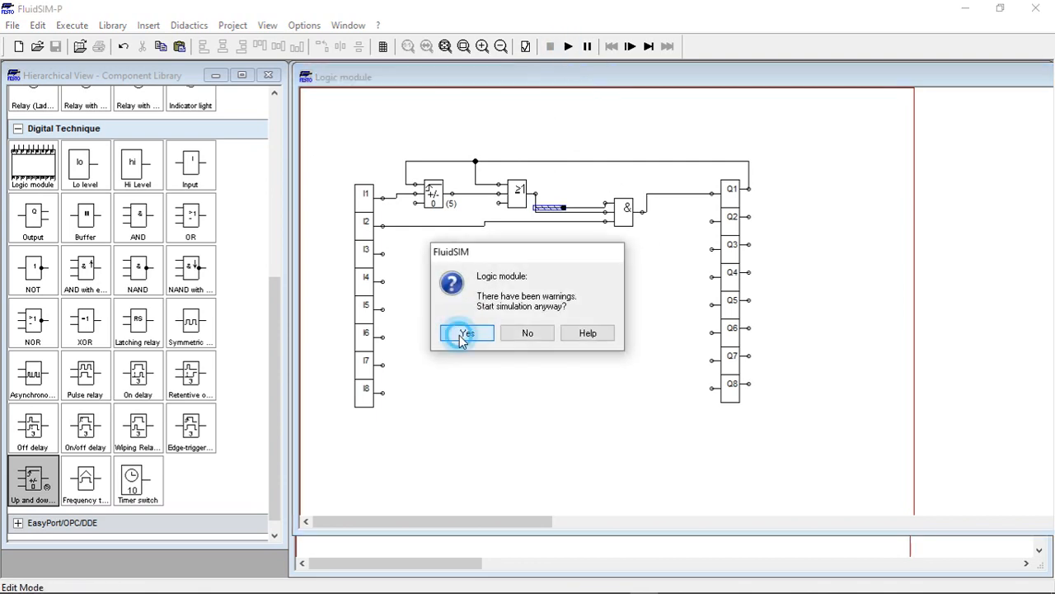
pyautogui.click(462, 333)
pyautogui.click(368, 227)
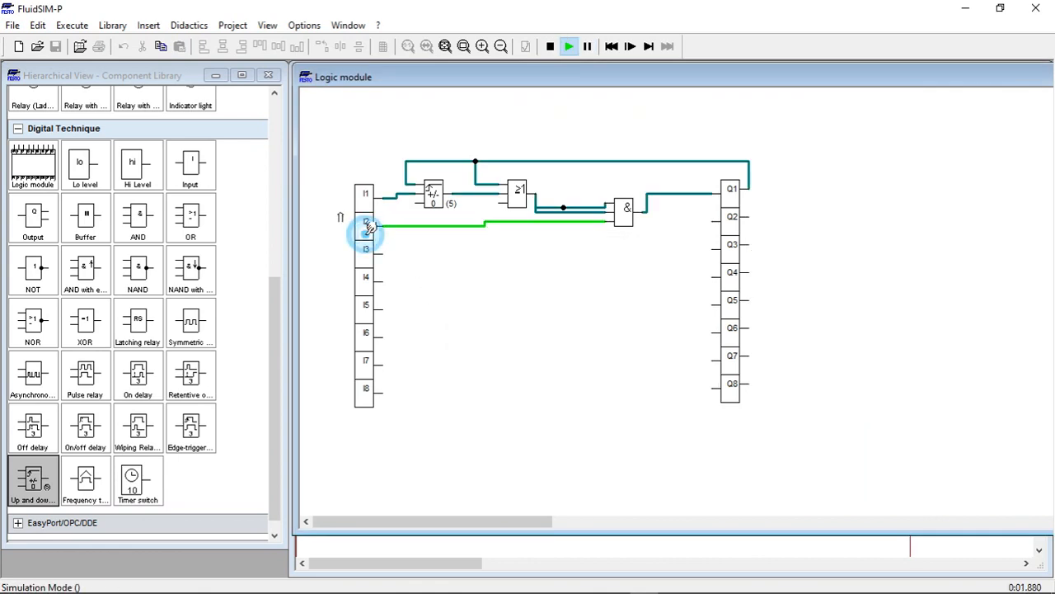
# - Pulse input I1 repeatedly to test the counter, test I2 as the stop input, and stop the simulation
pyautogui.click(368, 193)
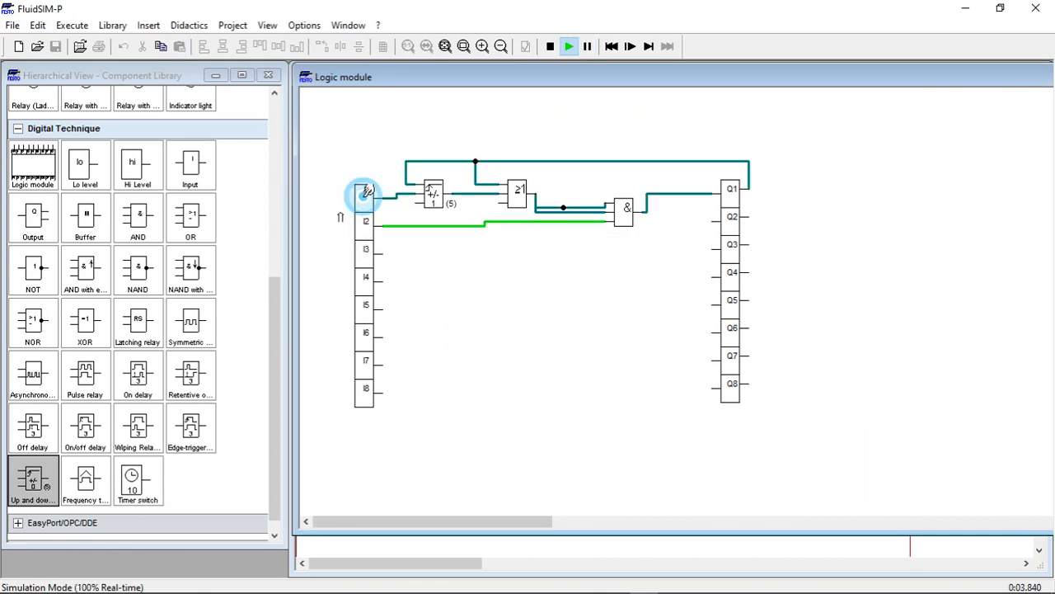
pyautogui.click(366, 200)
pyautogui.click(366, 201)
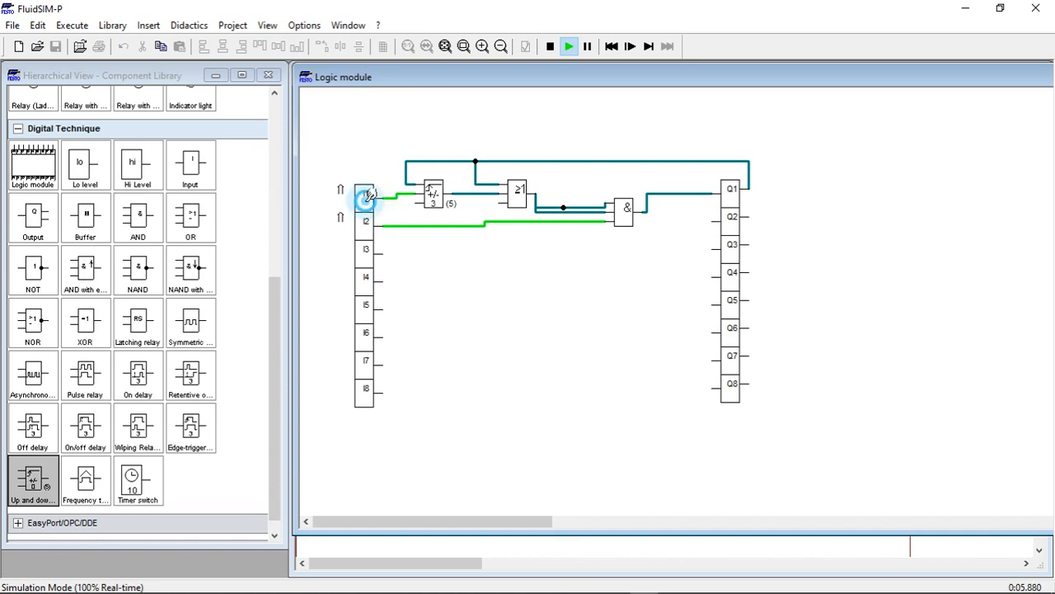
pyautogui.click(366, 200)
pyautogui.click(367, 196)
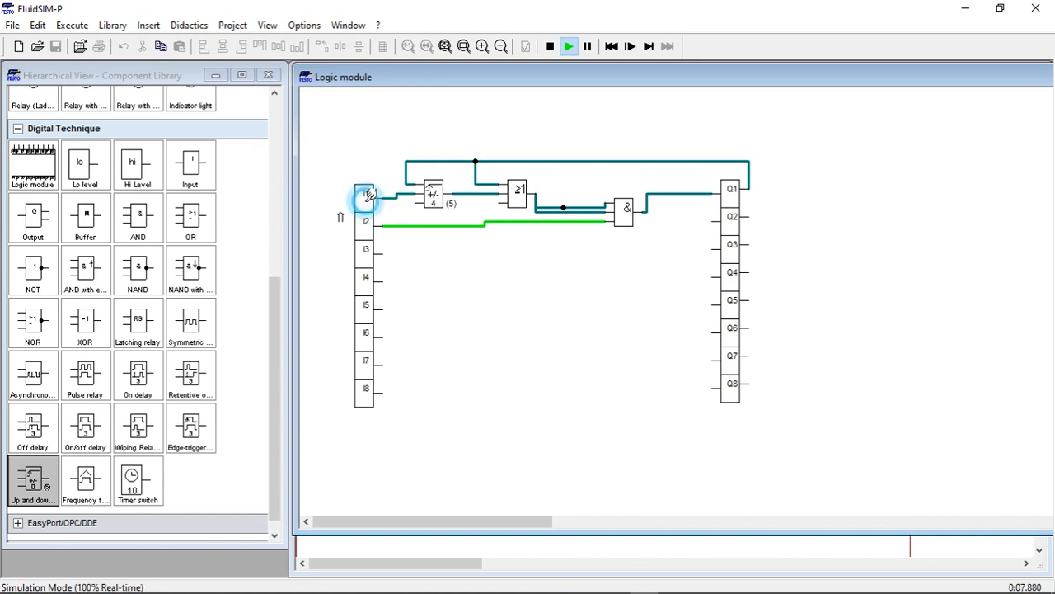
pyautogui.click(367, 197)
pyautogui.click(366, 198)
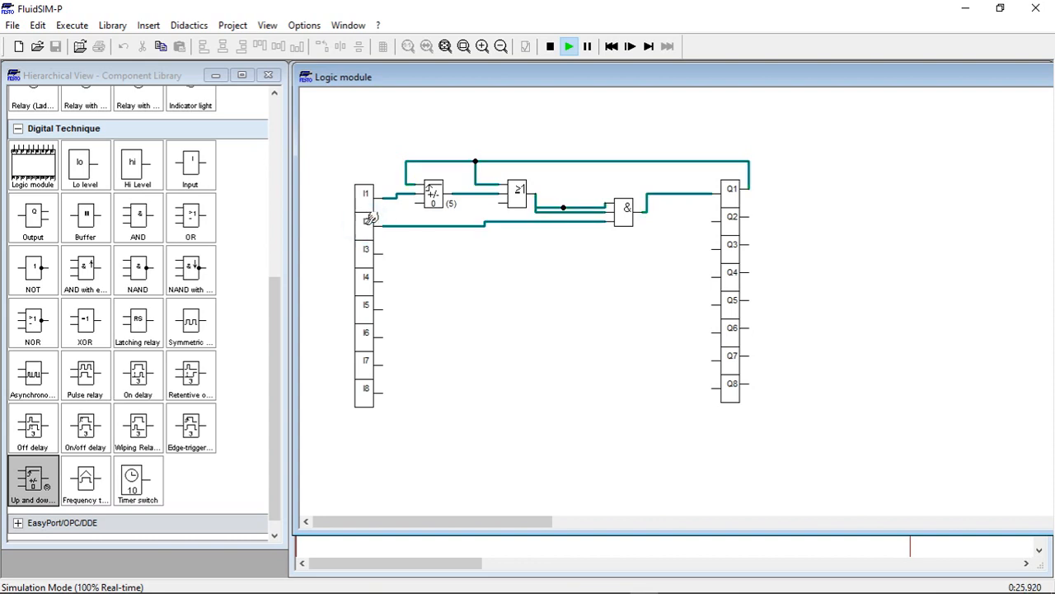
pyautogui.click(369, 219)
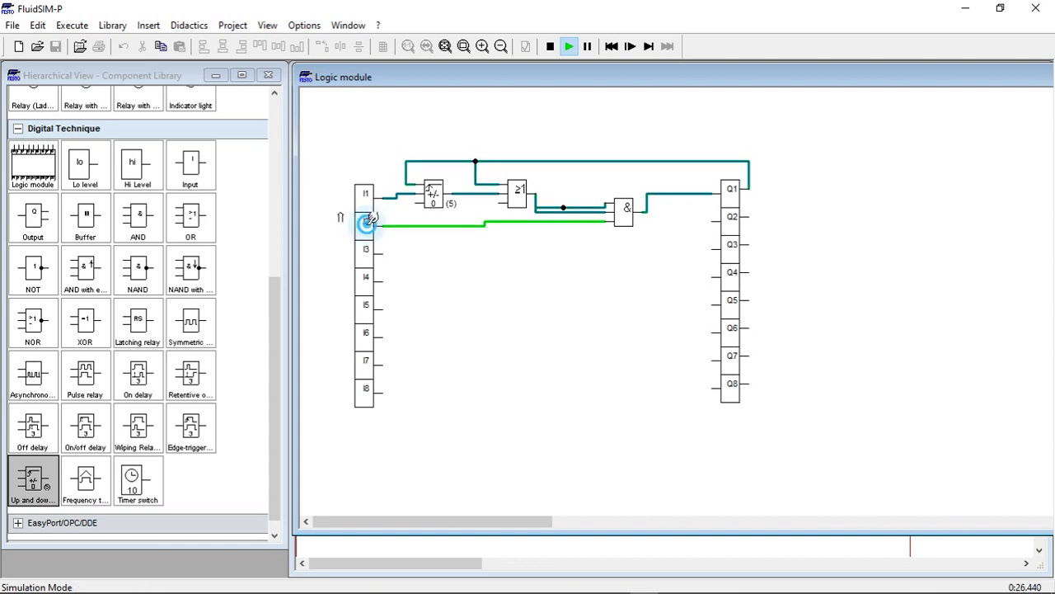
pyautogui.click(550, 46)
# - Minimize the logic module window and simulate the main circuit, pulsing START repeatedly and then STOP to test the indicator light
pyautogui.moveTo(853, 80); pyautogui.dragTo(788, 91)
pyautogui.click(915, 95)
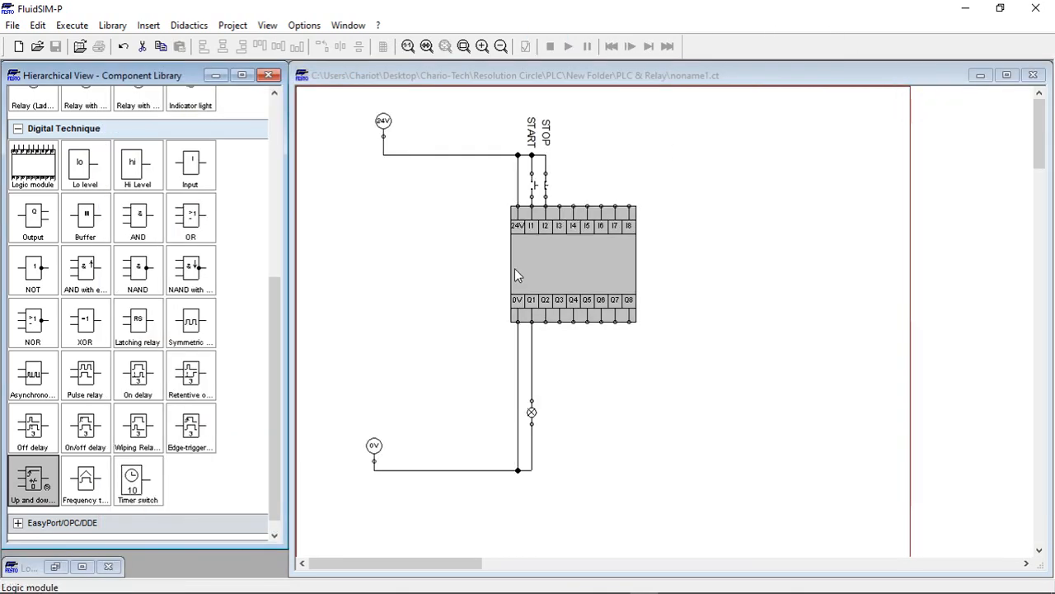
pyautogui.click(568, 46)
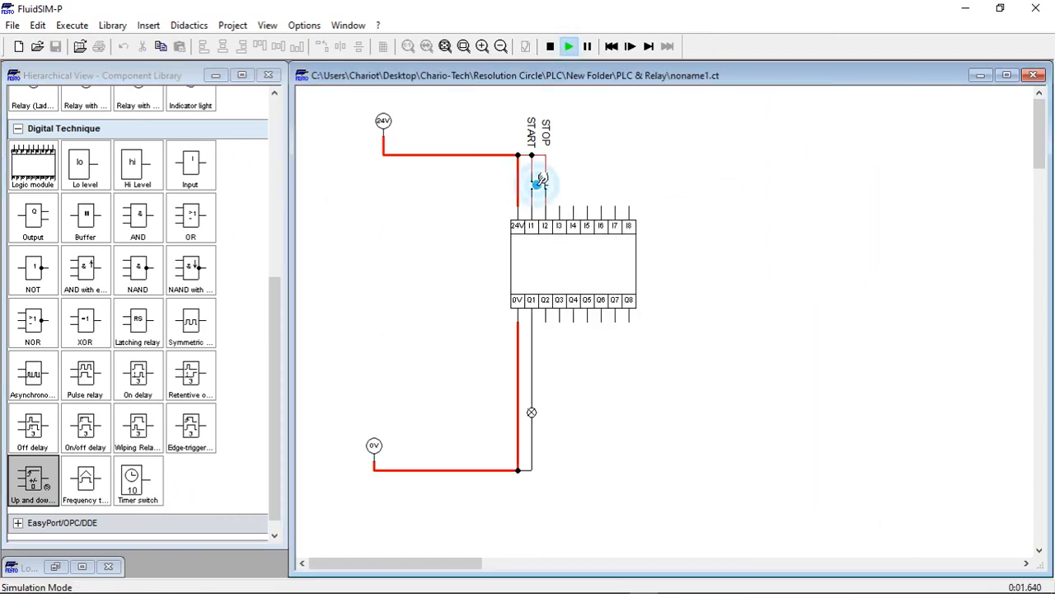
pyautogui.click(540, 177)
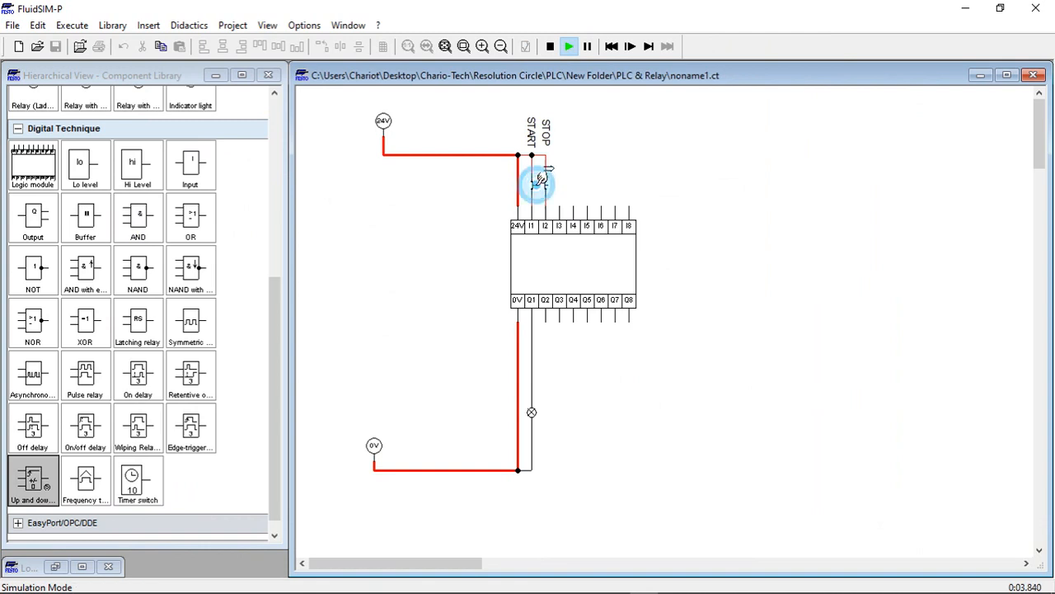
pyautogui.click(541, 177)
pyautogui.click(540, 177)
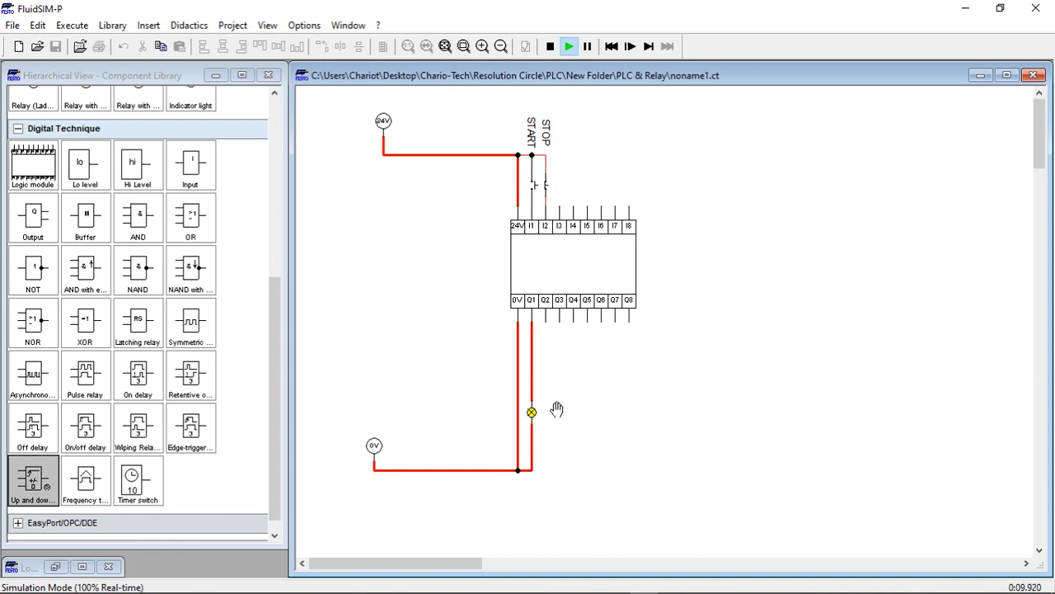
pyautogui.click(549, 178)
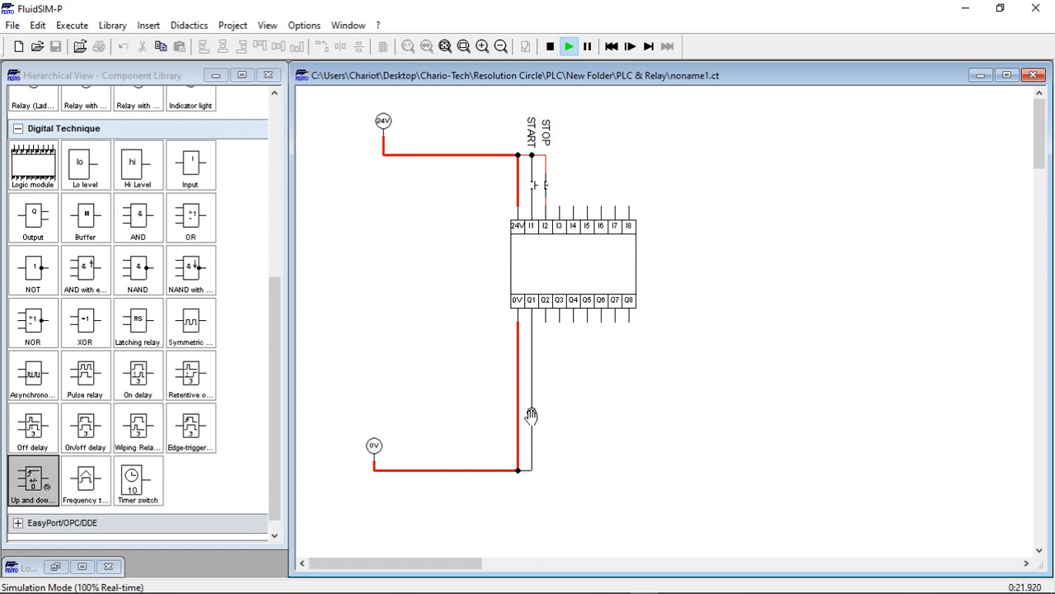
pyautogui.click(550, 46)
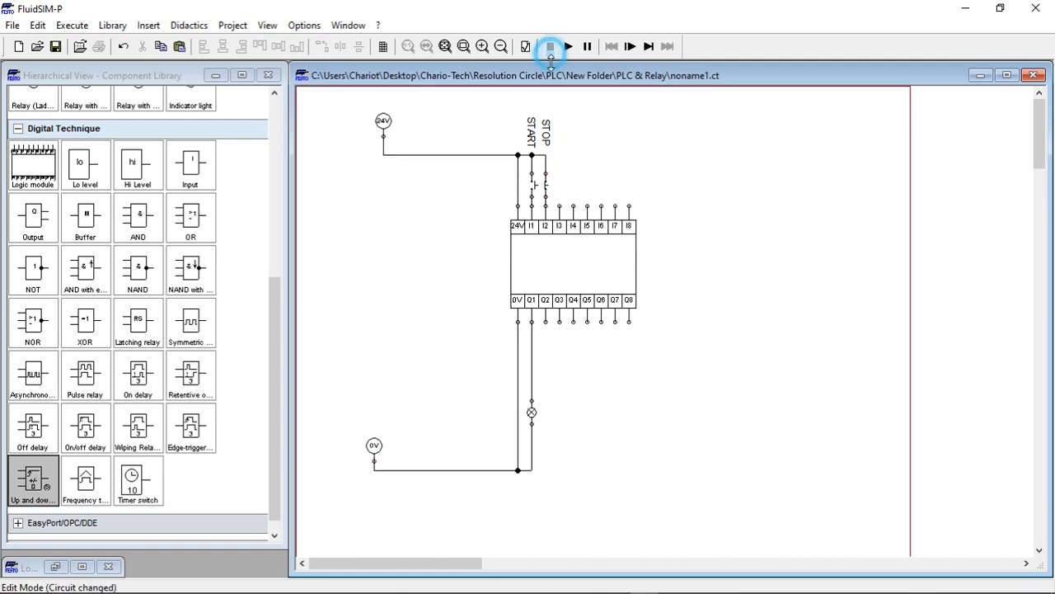
# - Set the indicator light's signal color to bright green
pyautogui.click(531, 414)
pyautogui.doubleClick(532, 414)
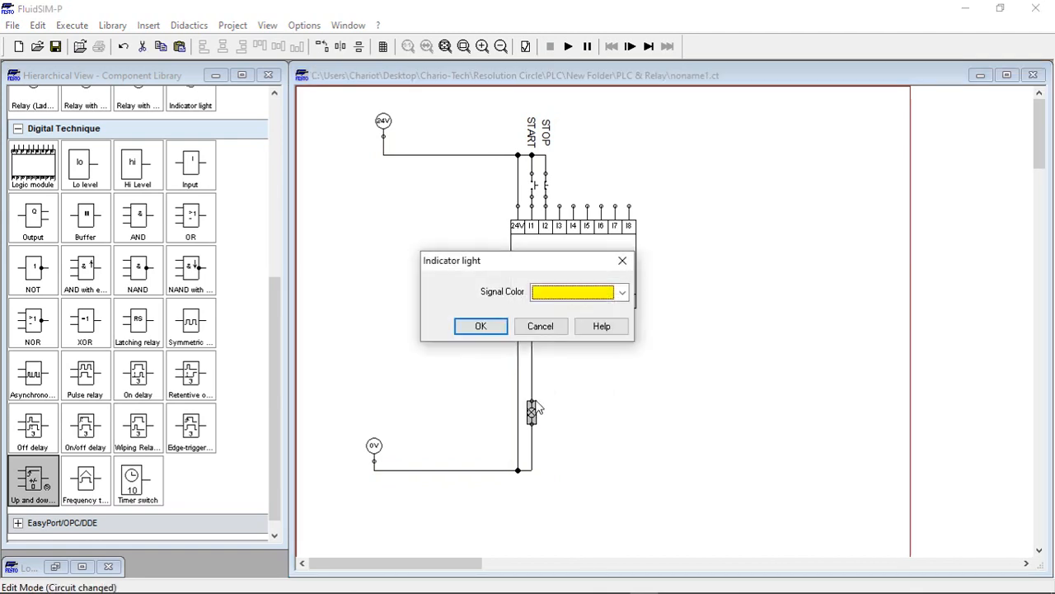
pyautogui.click(623, 292)
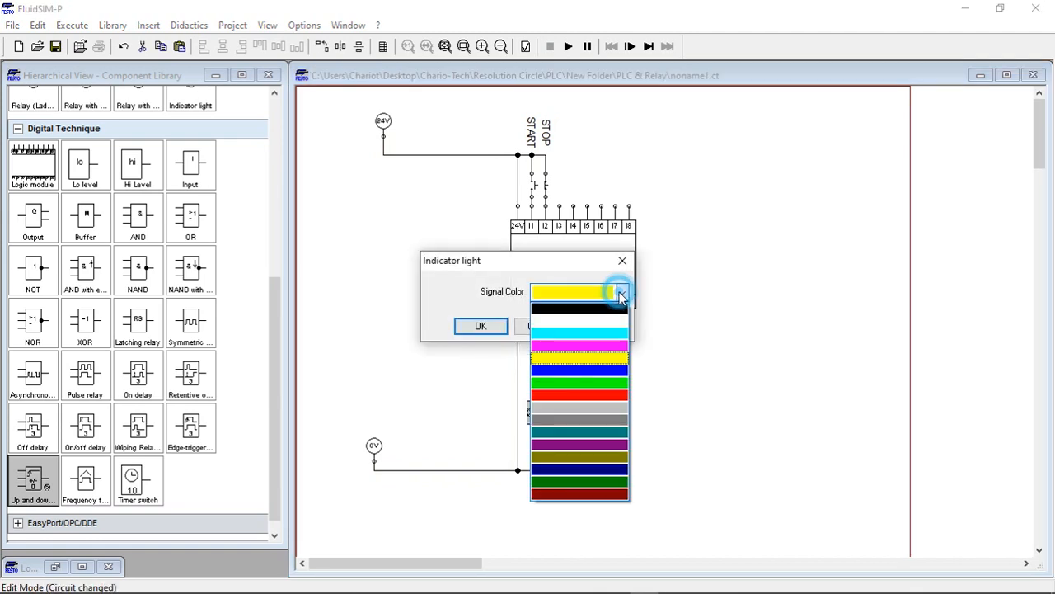
pyautogui.click(568, 384)
pyautogui.click(481, 325)
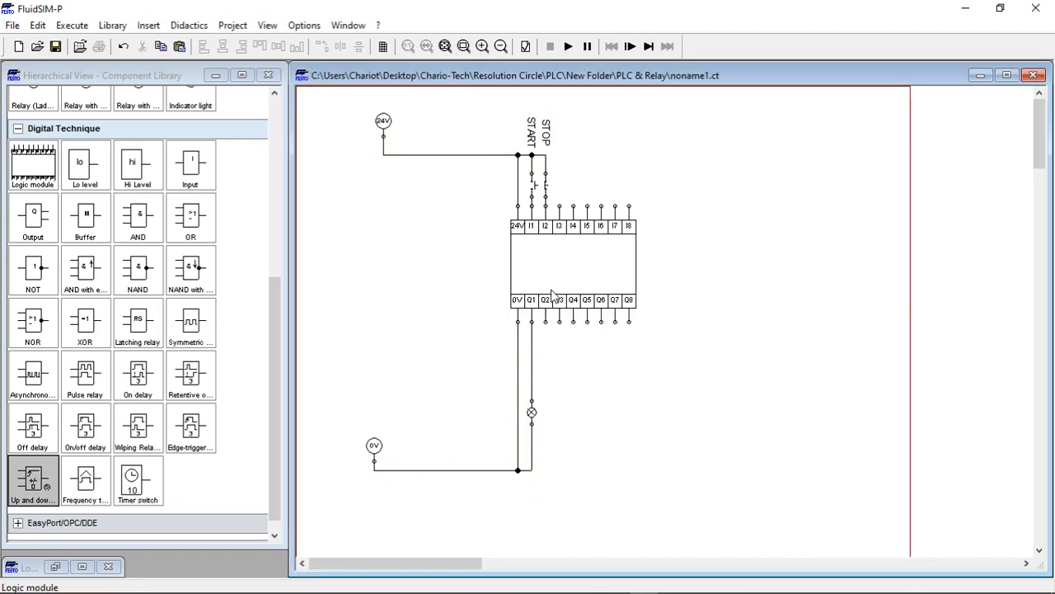
# - Reopen the logic module circuit in a floating window placed beside the component library
pyautogui.click(82, 567)
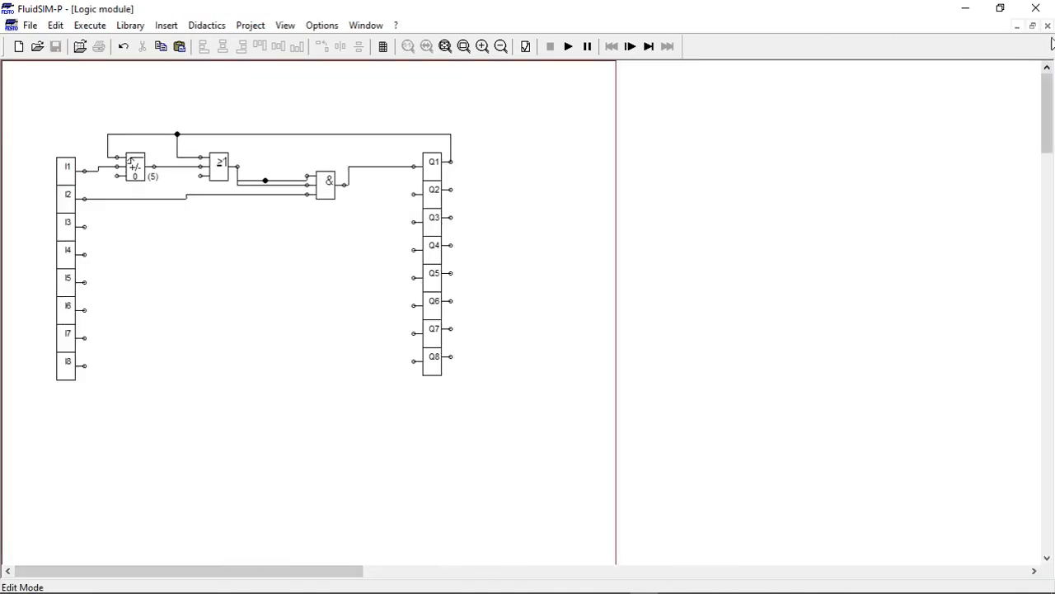
pyautogui.click(1032, 25)
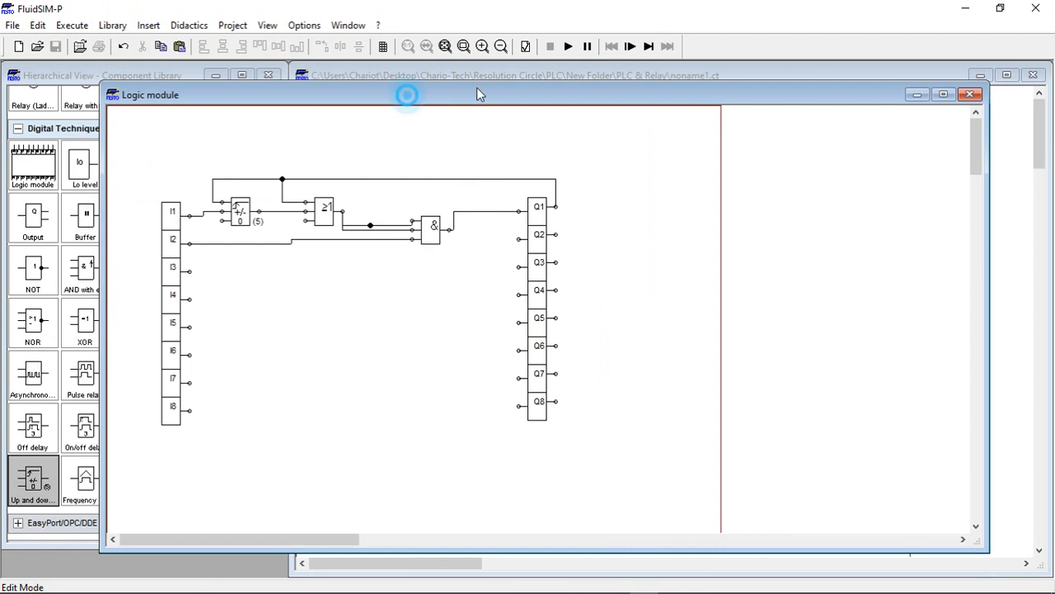
pyautogui.moveTo(477, 89); pyautogui.dragTo(604, 84)
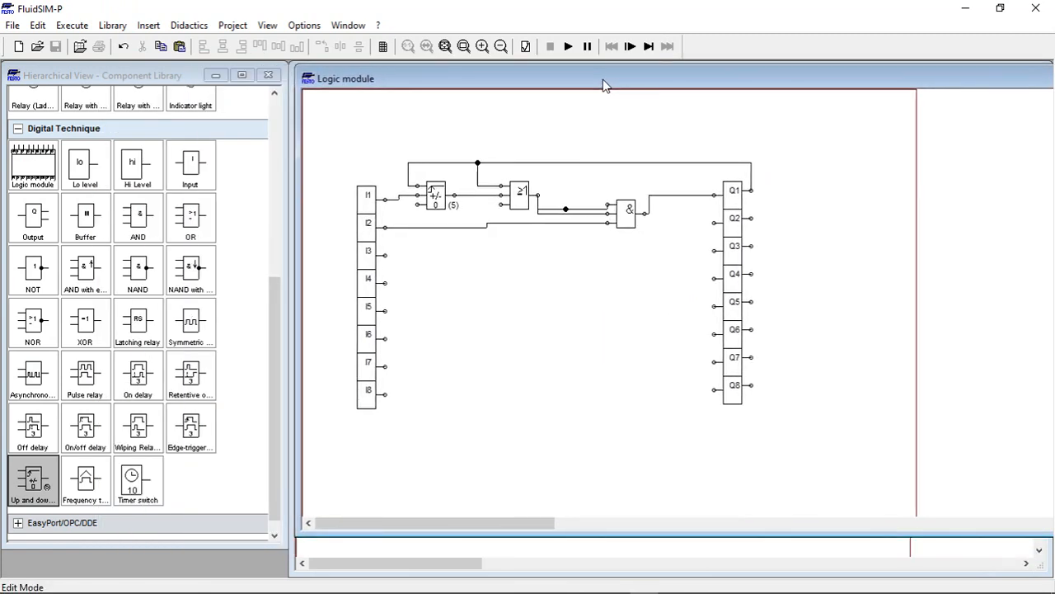
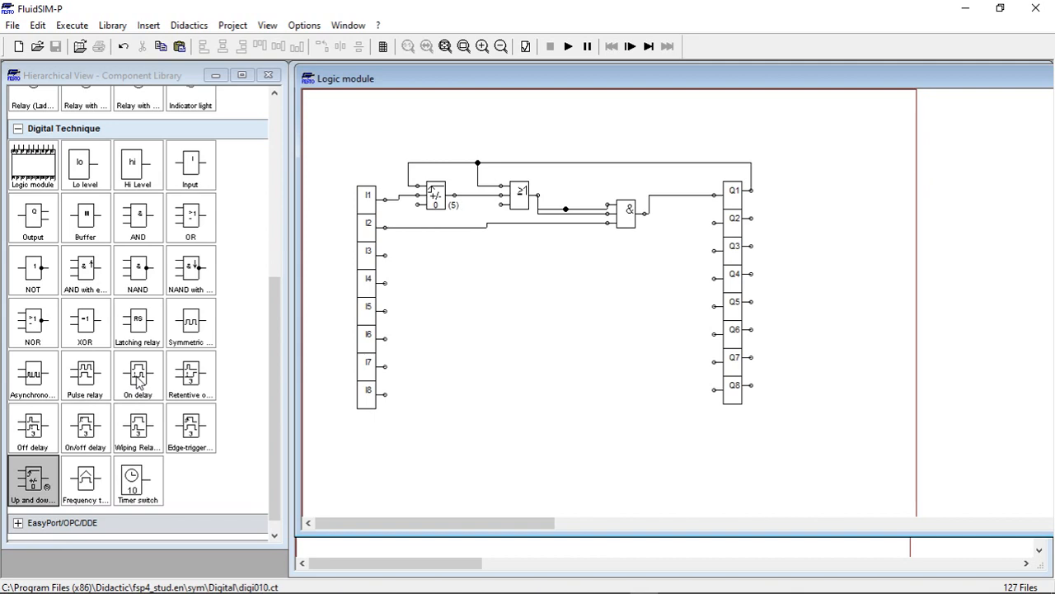
# - Place an On delay below the counter with its input wired to Q1's feedback line, and shift the counter closer to the OR gate
pyautogui.moveTo(138, 379); pyautogui.dragTo(508, 258)
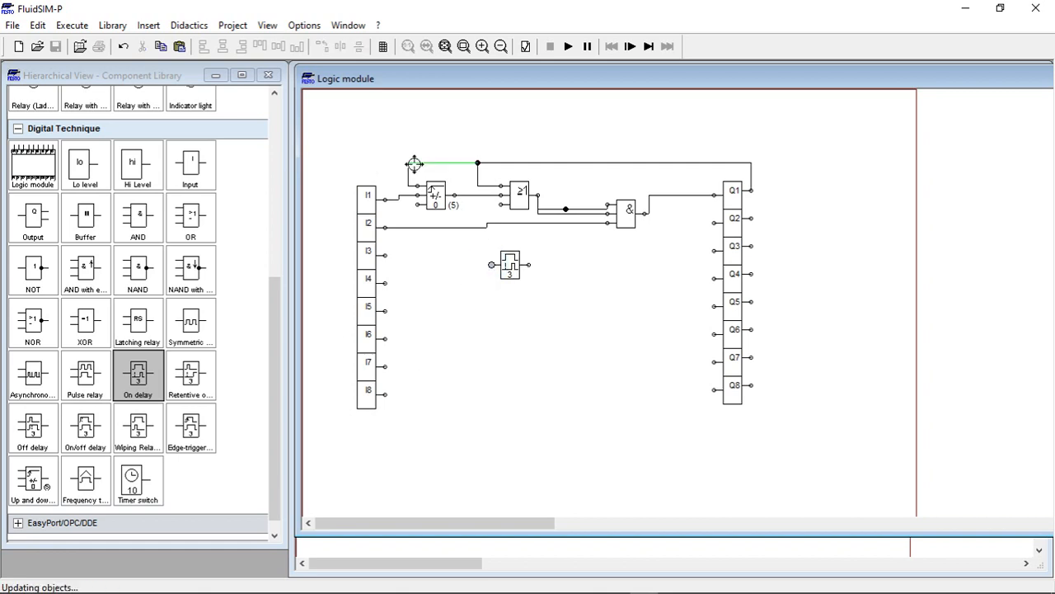
pyautogui.moveTo(414, 163); pyautogui.dragTo(492, 265)
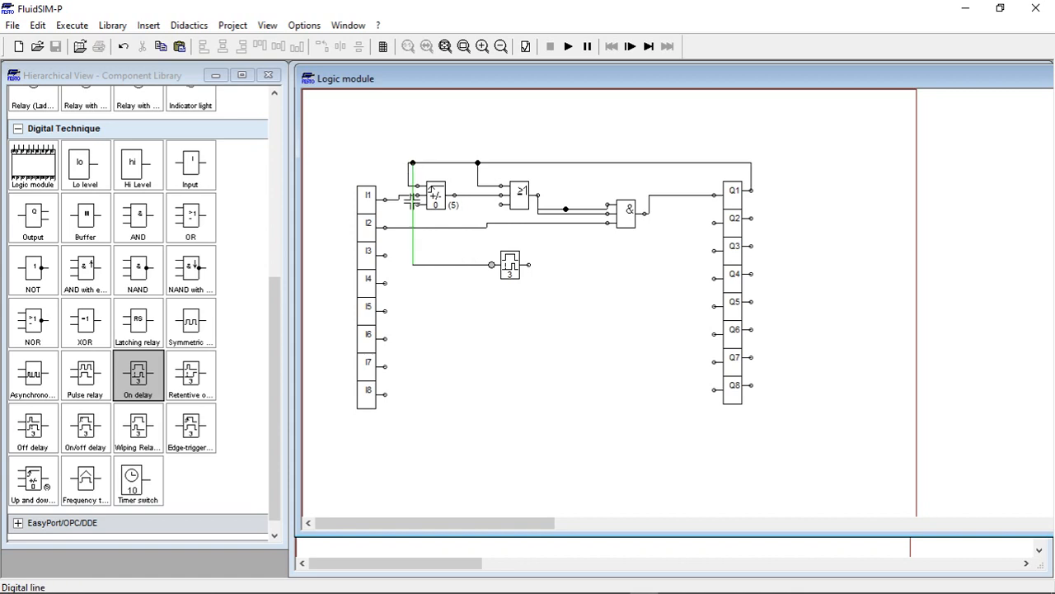
pyautogui.moveTo(436, 190); pyautogui.dragTo(451, 189)
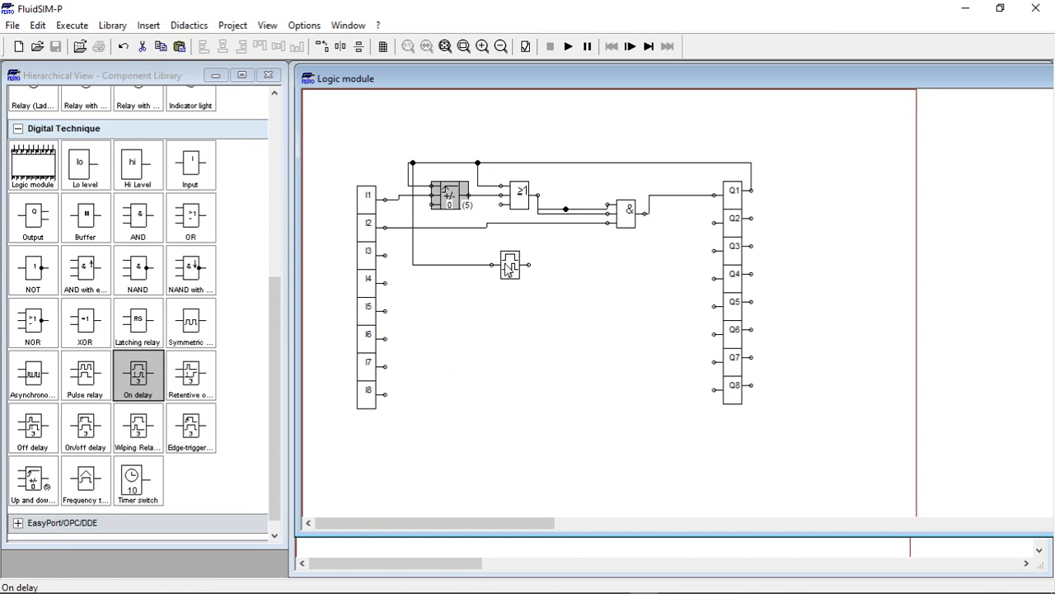
pyautogui.moveTo(508, 263); pyautogui.dragTo(446, 263)
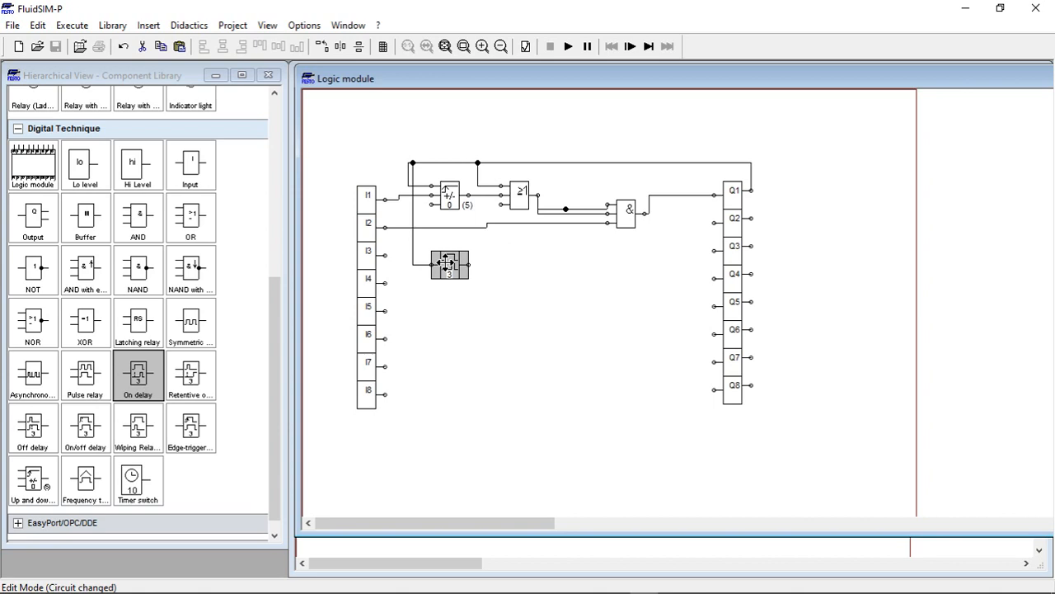
pyautogui.click(505, 348)
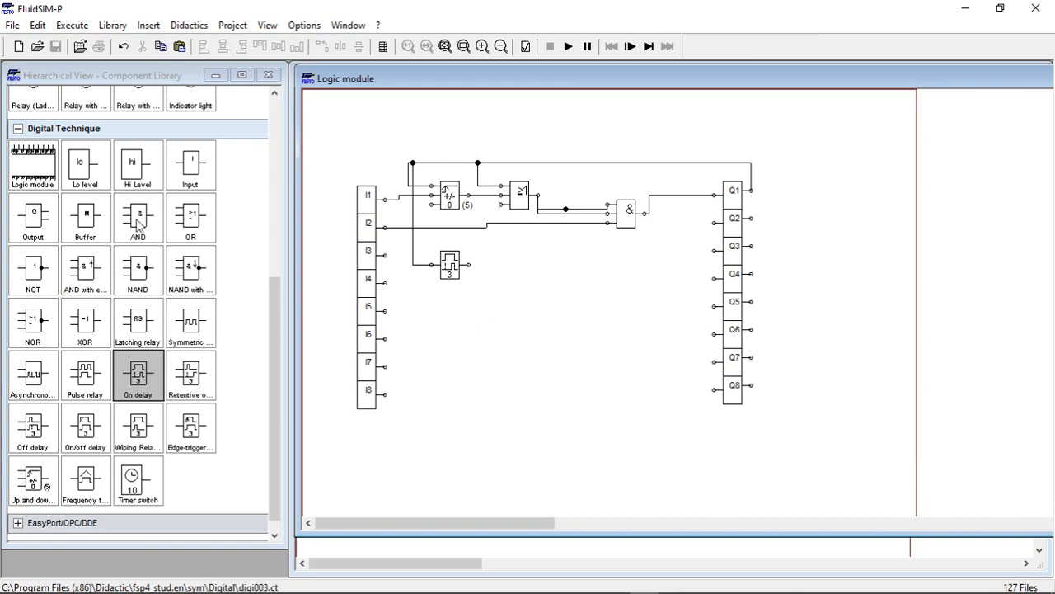
# - Place a second AND gate below the OR gate and delete the wire from I2 to the existing AND gate
pyautogui.moveTo(139, 225); pyautogui.dragTo(529, 268)
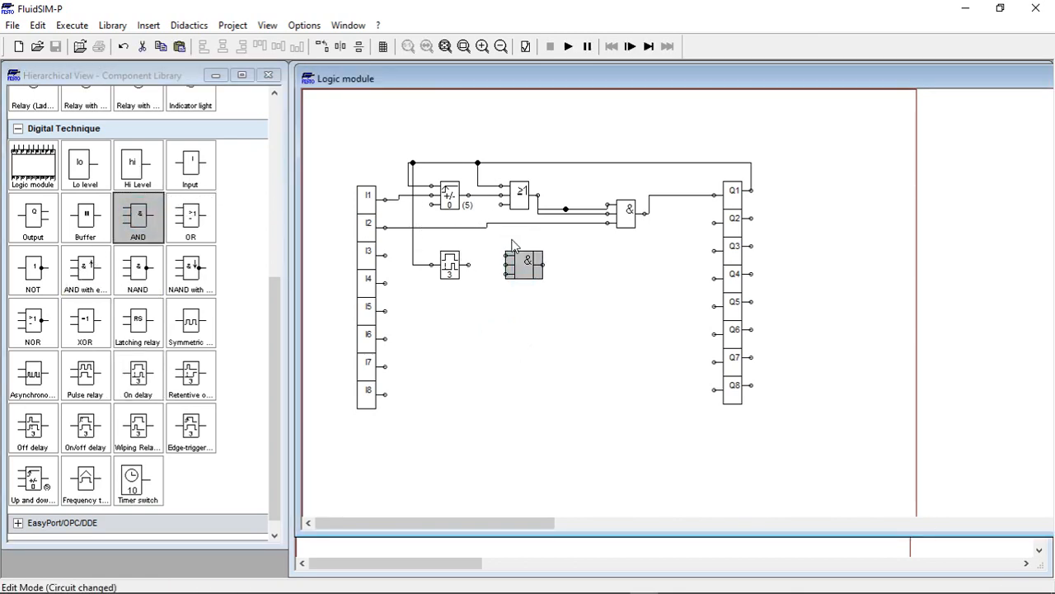
pyautogui.rightClick(508, 222)
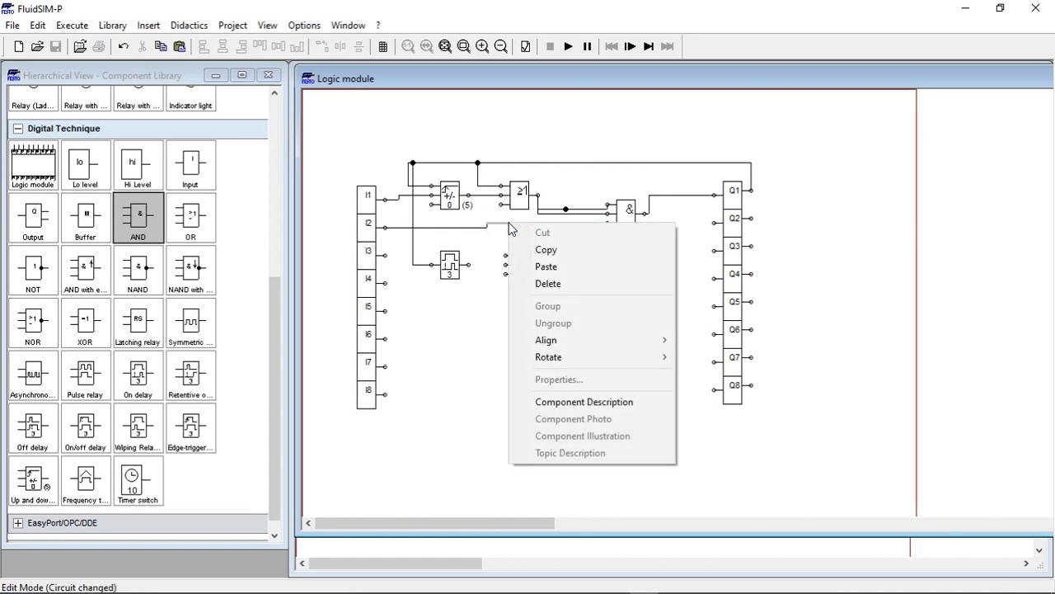
pyautogui.click(544, 281)
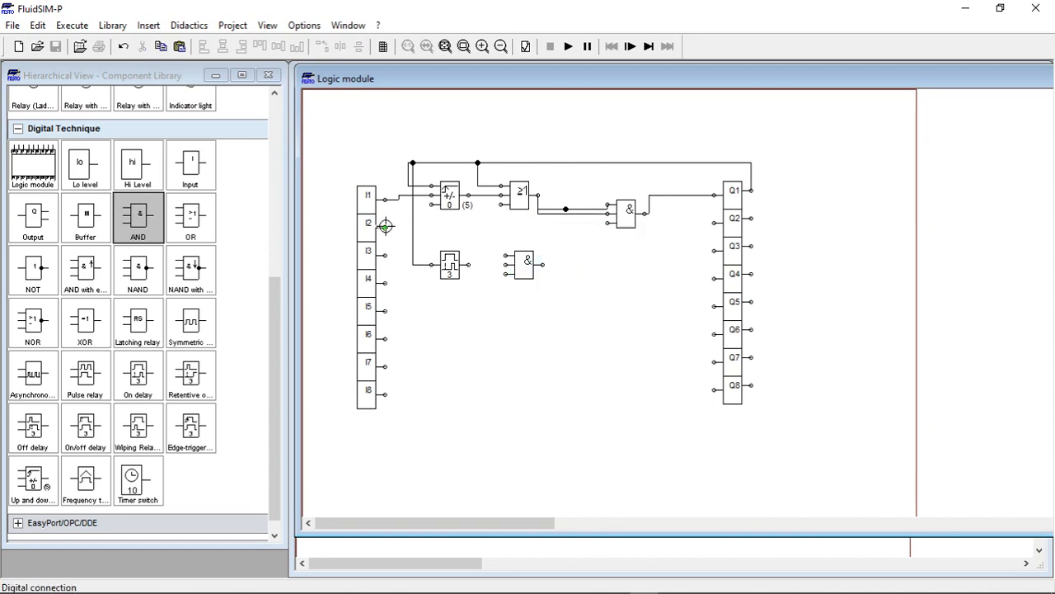
# - Wire I2 beneath the On delay and the On delay's output into the new AND gate, and its output to the original AND gate's lowest input
pyautogui.moveTo(385, 228)
pyautogui.mouseDown()
pyautogui.moveTo(411, 286)
pyautogui.moveTo(480, 295)
pyautogui.moveTo(504, 275)
pyautogui.mouseUp()
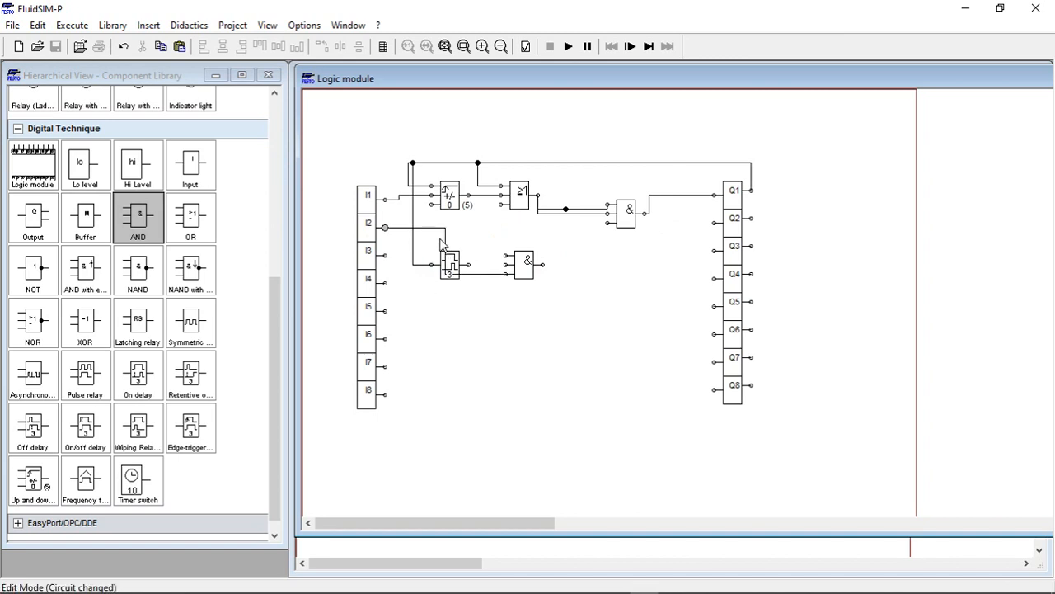
pyautogui.moveTo(436, 229); pyautogui.dragTo(477, 287)
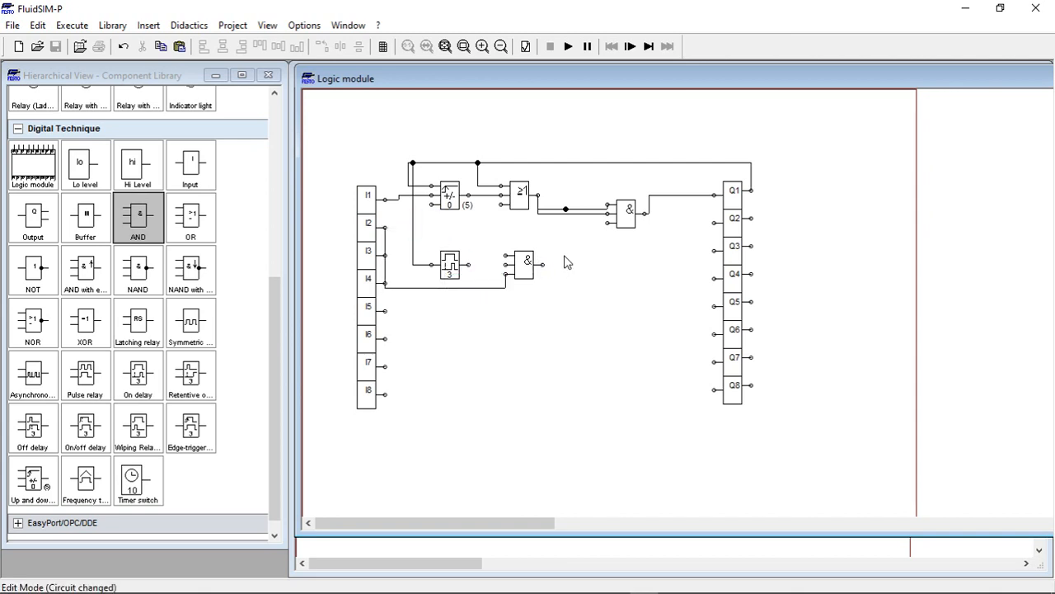
pyautogui.moveTo(542, 264); pyautogui.dragTo(607, 222)
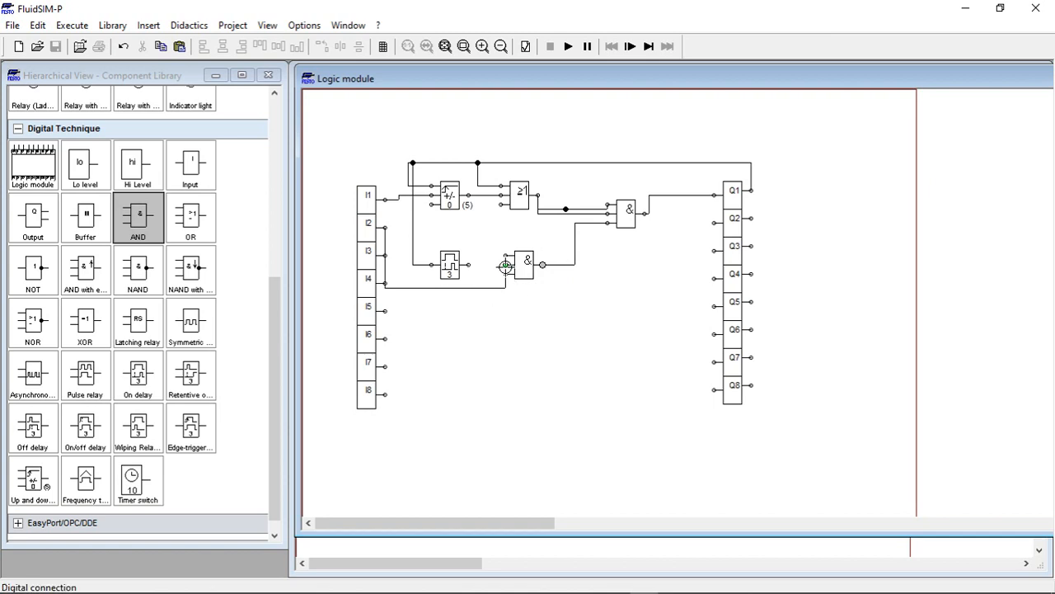
pyautogui.moveTo(506, 265)
pyautogui.mouseDown()
pyautogui.moveTo(470, 266)
pyautogui.moveTo(561, 269)
pyautogui.moveTo(549, 268)
pyautogui.mouseUp()
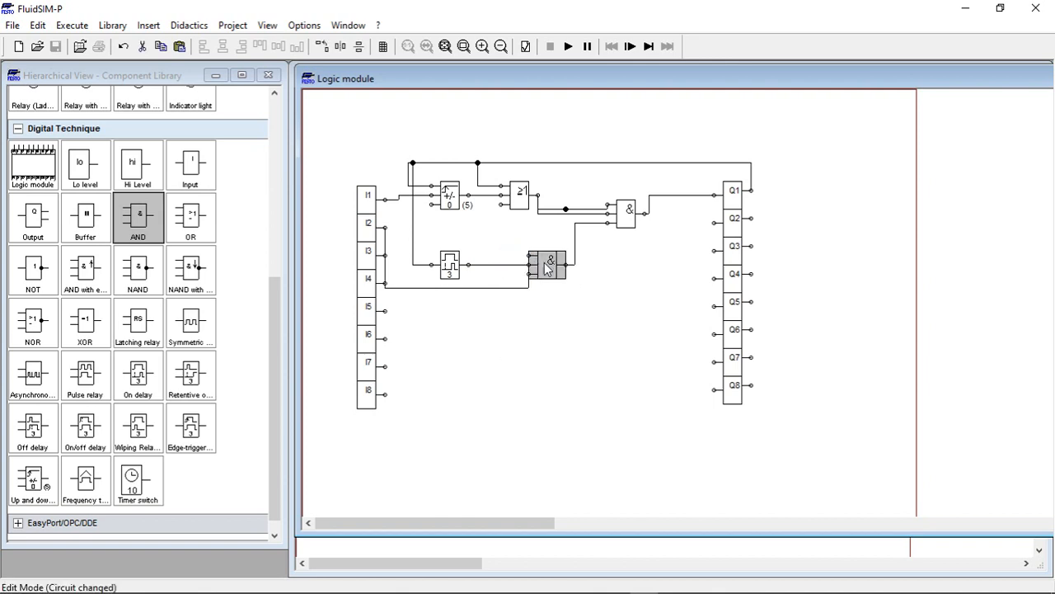
# - Delete the wire between the On delay and the new AND gate, and shift the On delay toward the inputs to widen the gap
pyautogui.rightClick(488, 265)
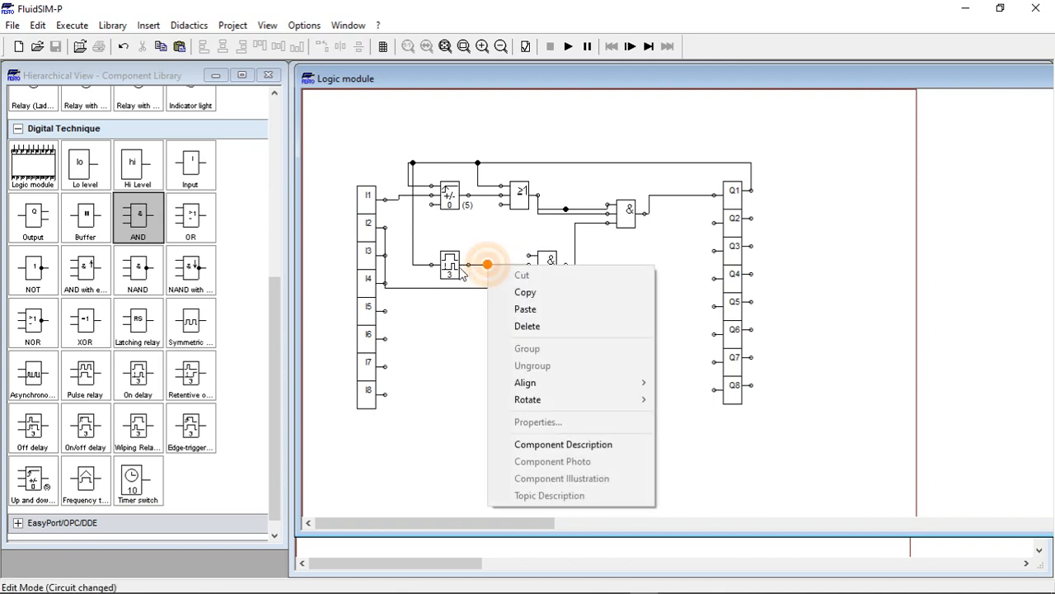
pyautogui.click(528, 326)
pyautogui.moveTo(448, 260); pyautogui.dragTo(437, 259)
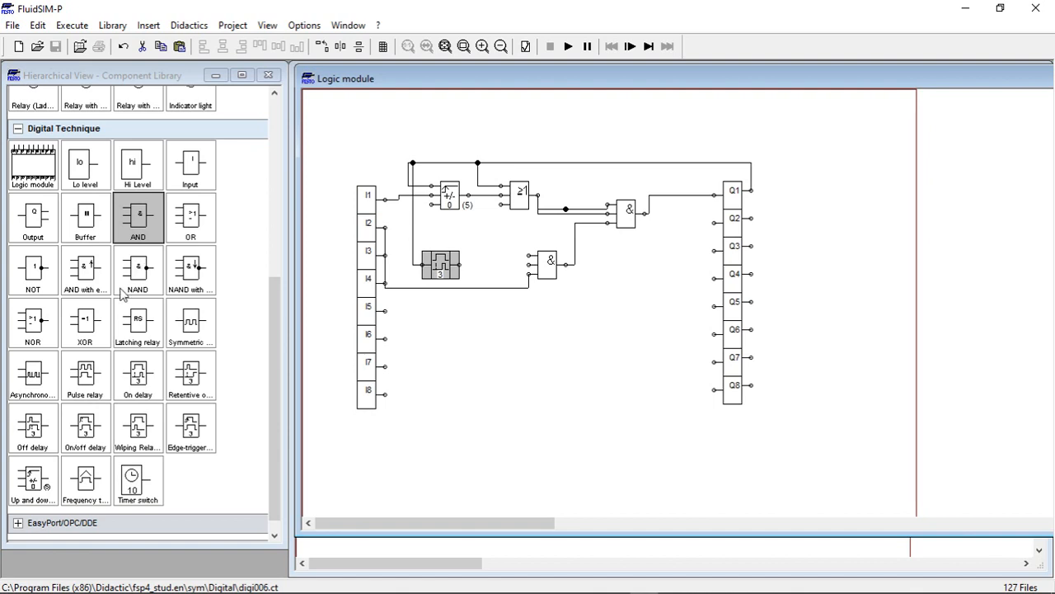
# - Insert a NOT gate between the On delay and the second AND gate, and wire its output to that AND gate's upper two inputs
pyautogui.moveTo(33, 273); pyautogui.dragTo(473, 265)
pyautogui.click(471, 265)
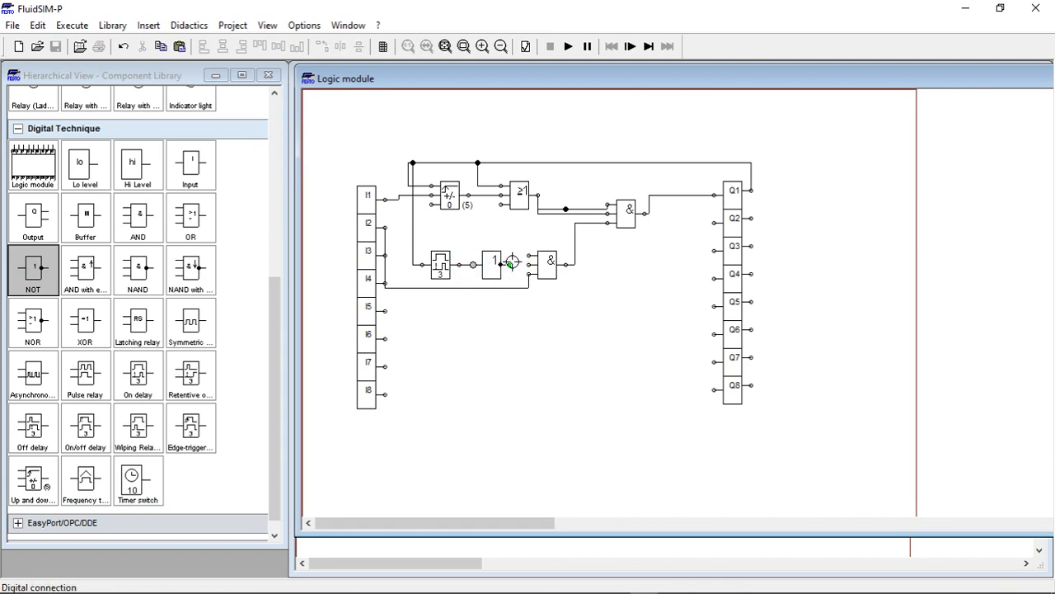
pyautogui.moveTo(510, 264); pyautogui.dragTo(519, 265)
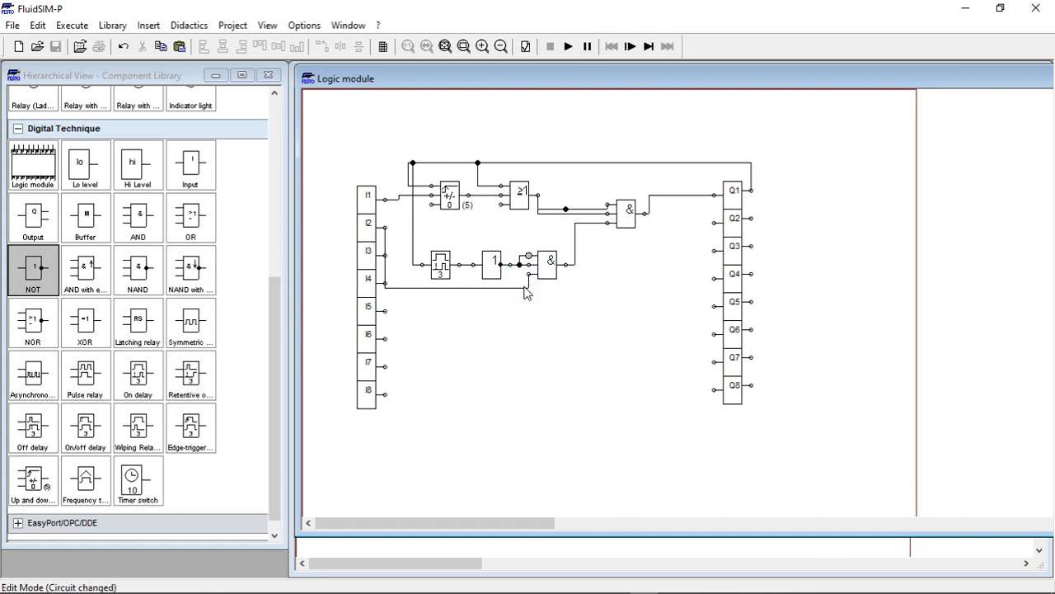
pyautogui.click(442, 262)
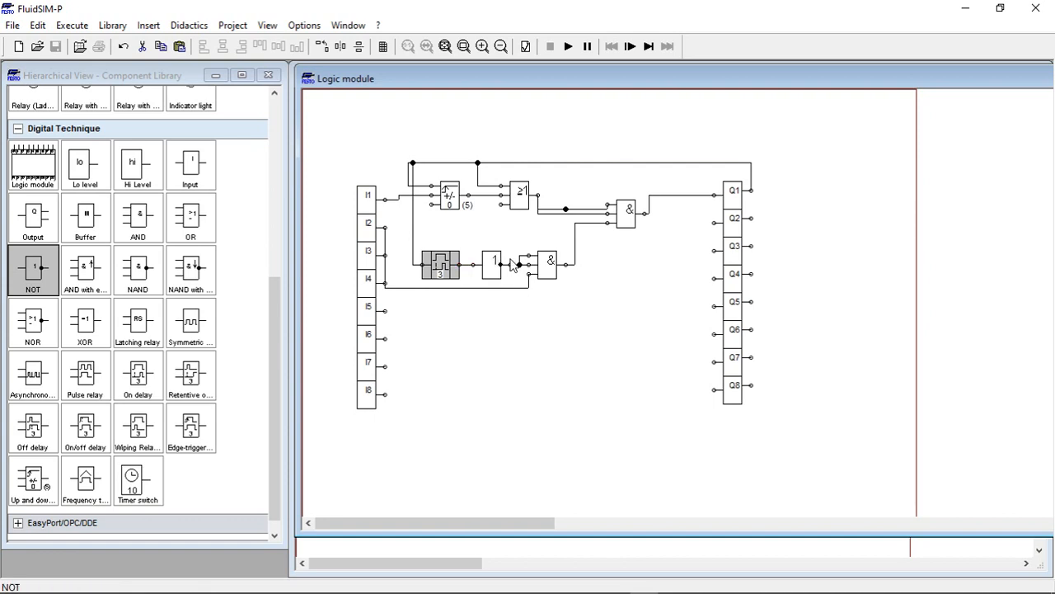
pyautogui.moveTo(510, 265); pyautogui.dragTo(519, 264)
pyautogui.moveTo(649, 213); pyautogui.dragTo(647, 213)
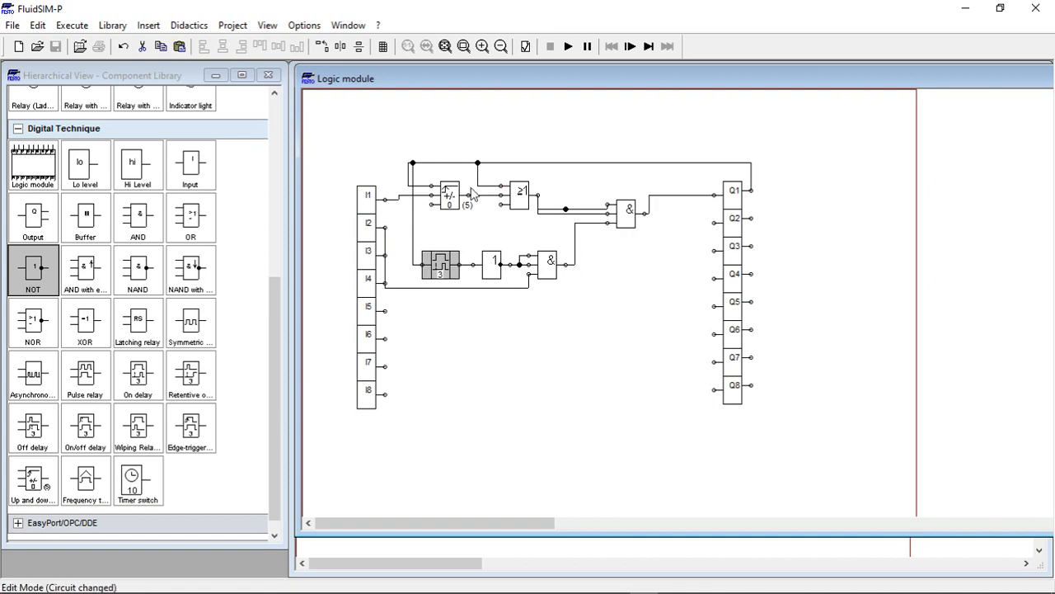
pyautogui.click(511, 349)
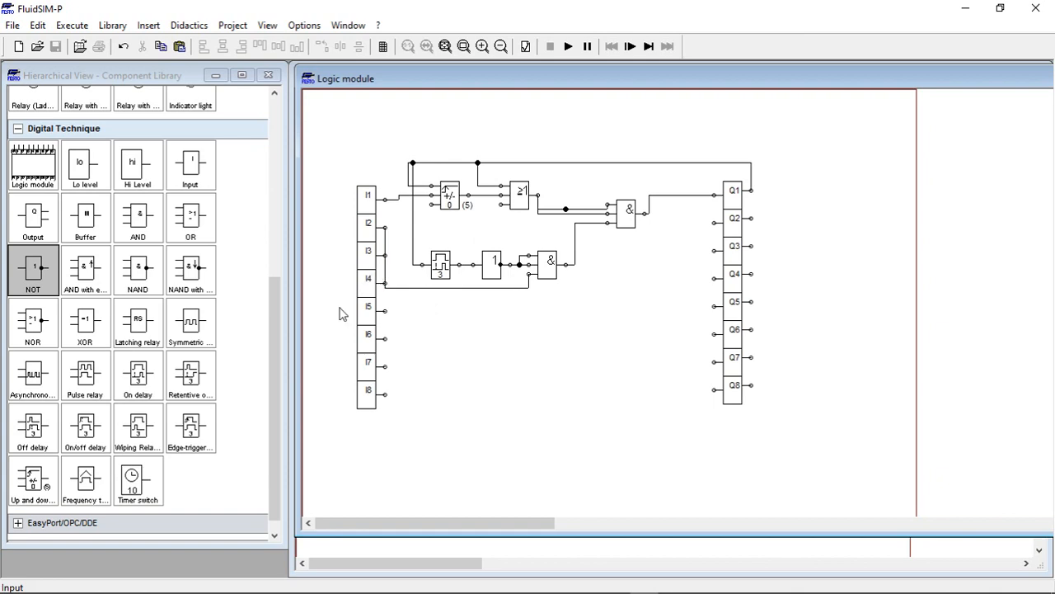
# - Start simulating the logic module despite the superimposed-line warnings and switch input I2 on
pyautogui.moveTo(448, 198)
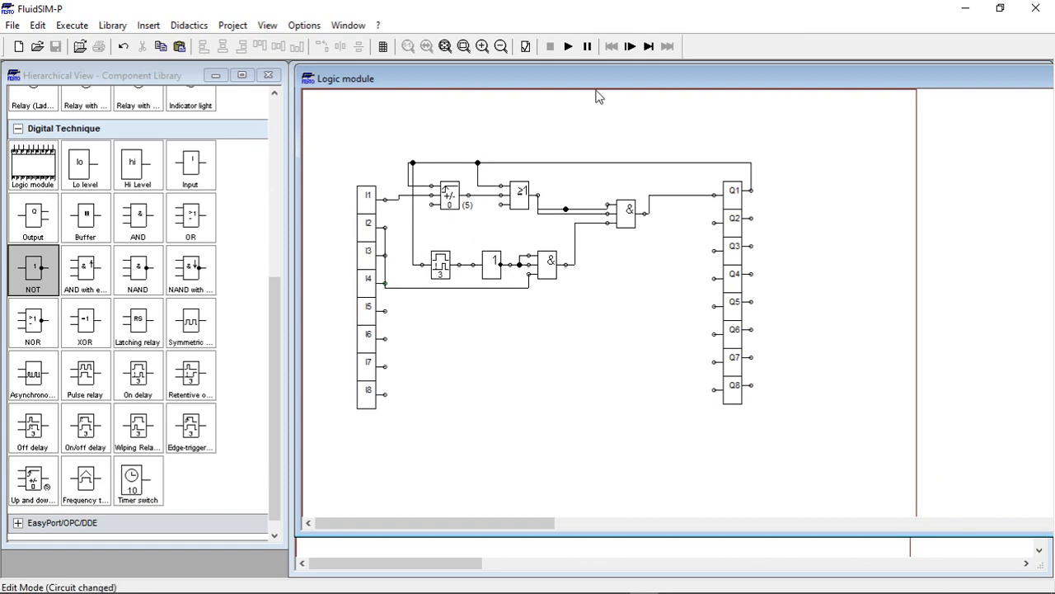
pyautogui.click(567, 47)
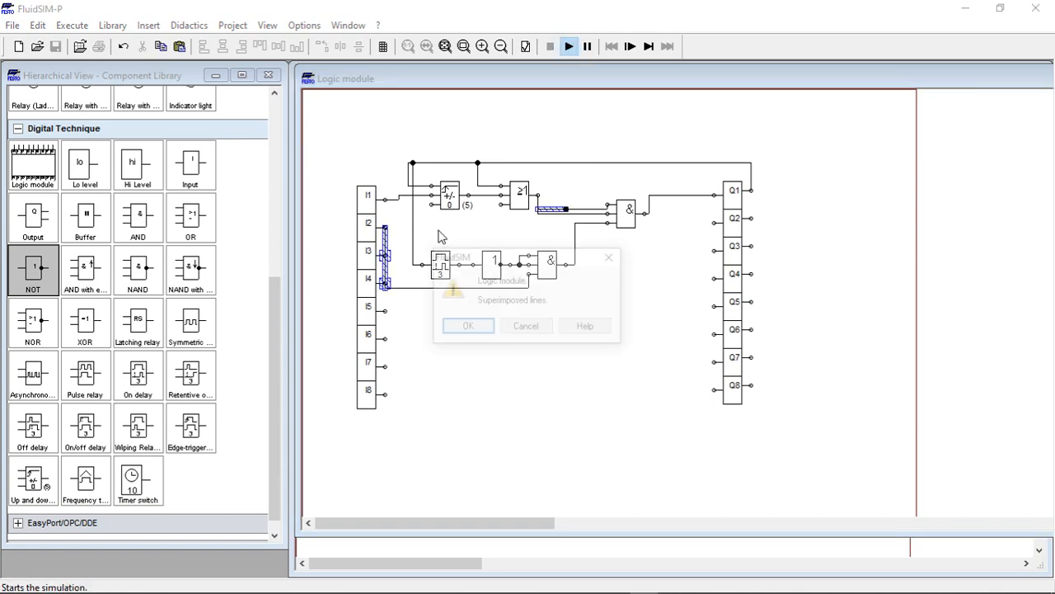
pyautogui.click(468, 329)
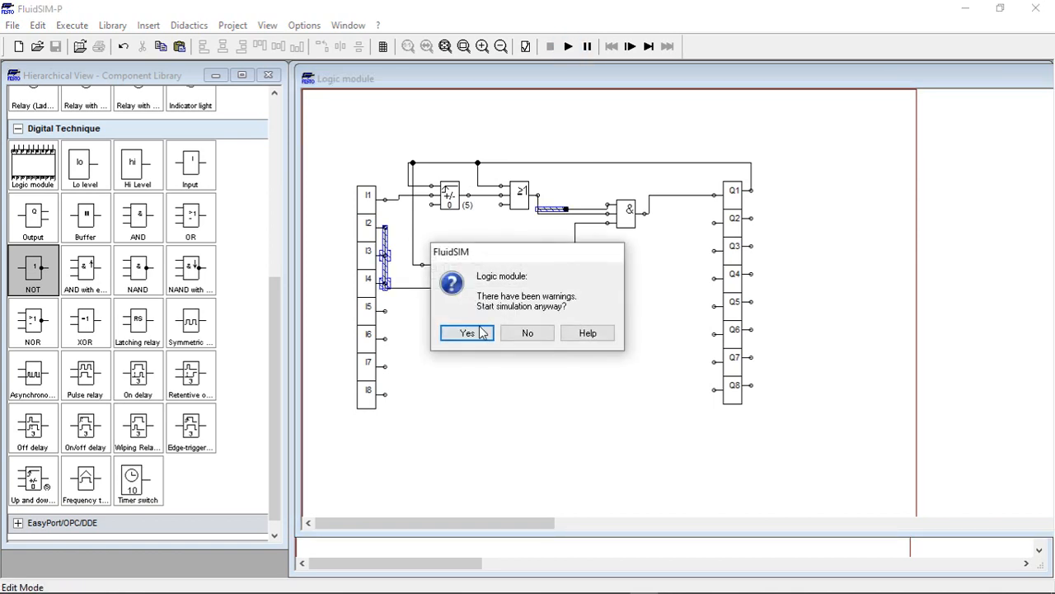
pyautogui.click(483, 333)
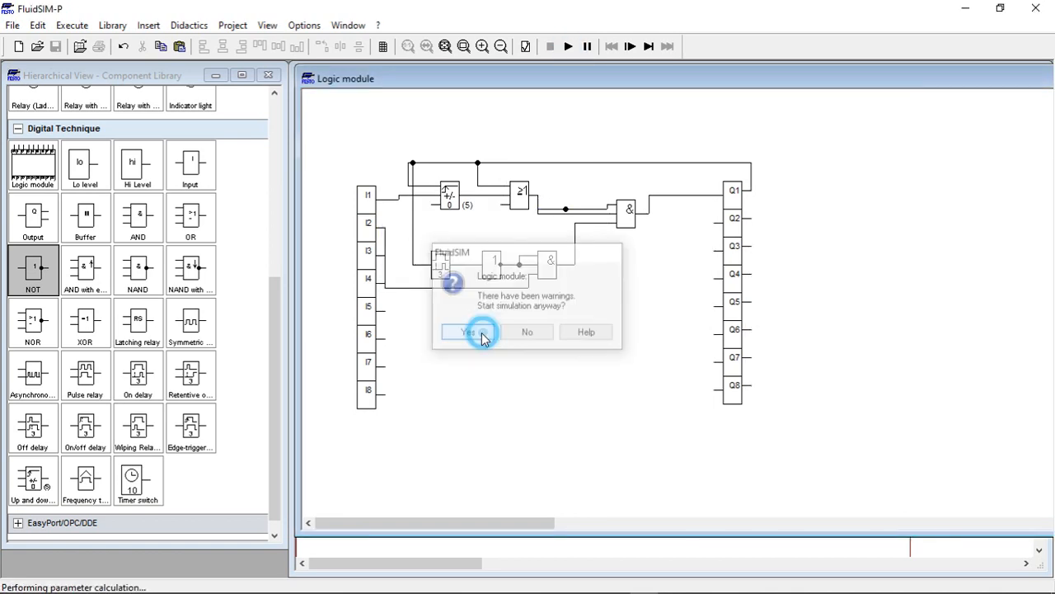
pyautogui.click(368, 231)
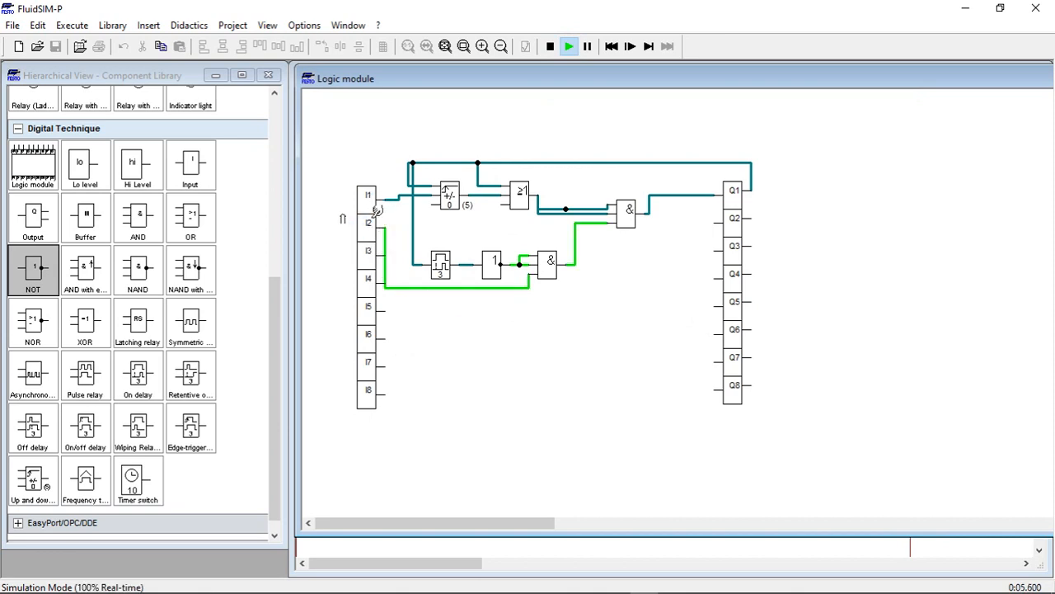
# - Pulse input I1 five times to test the counter and On delay, and stop the simulation
pyautogui.click(369, 196)
pyautogui.click(370, 196)
pyautogui.click(370, 196)
pyautogui.click(370, 197)
pyautogui.click(373, 198)
pyautogui.click(372, 198)
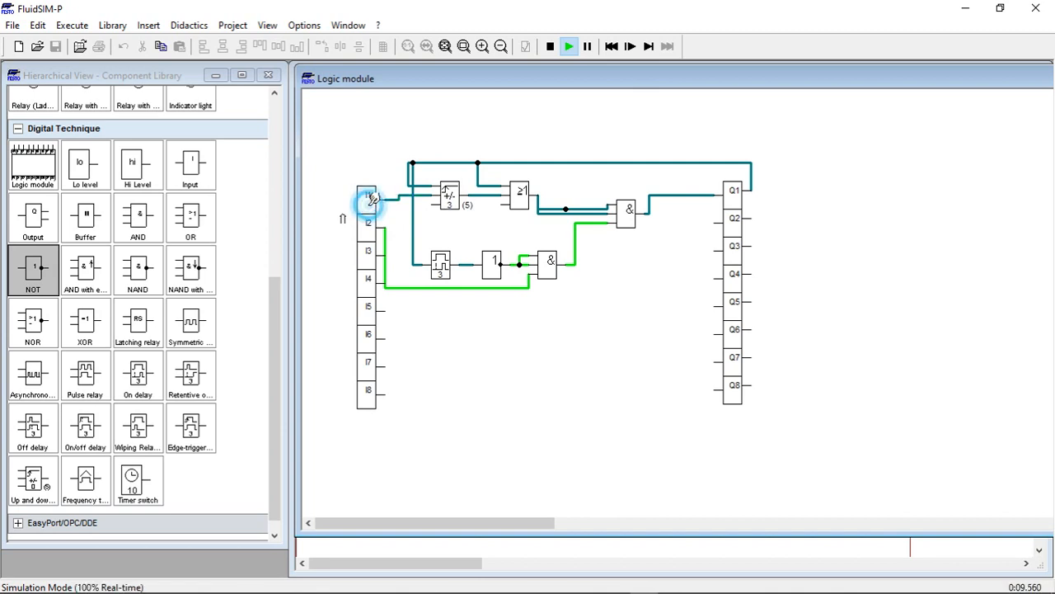
pyautogui.click(373, 198)
pyautogui.click(373, 198)
pyautogui.click(373, 198)
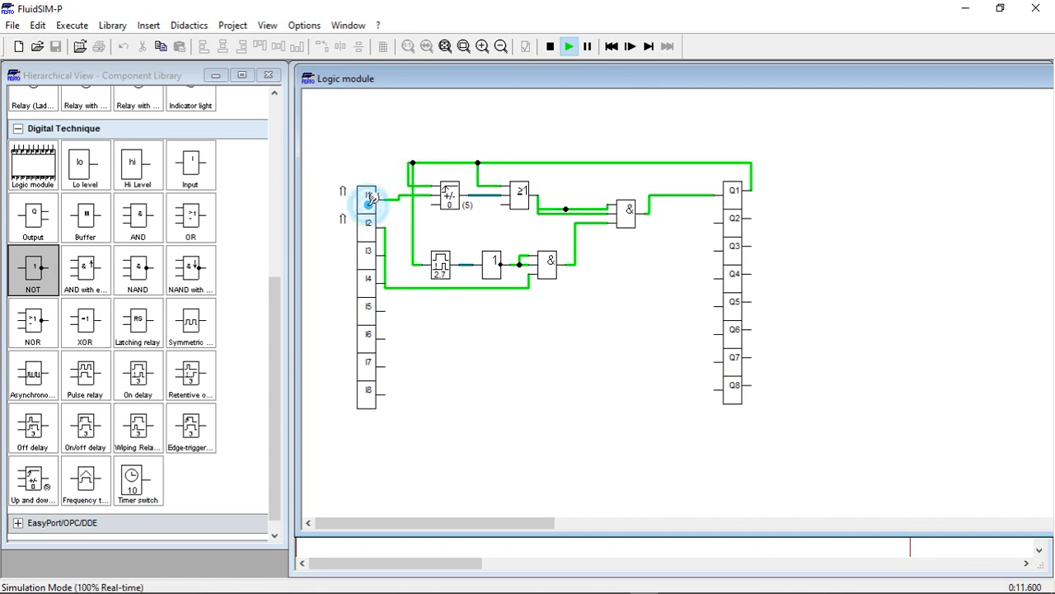
pyautogui.click(373, 197)
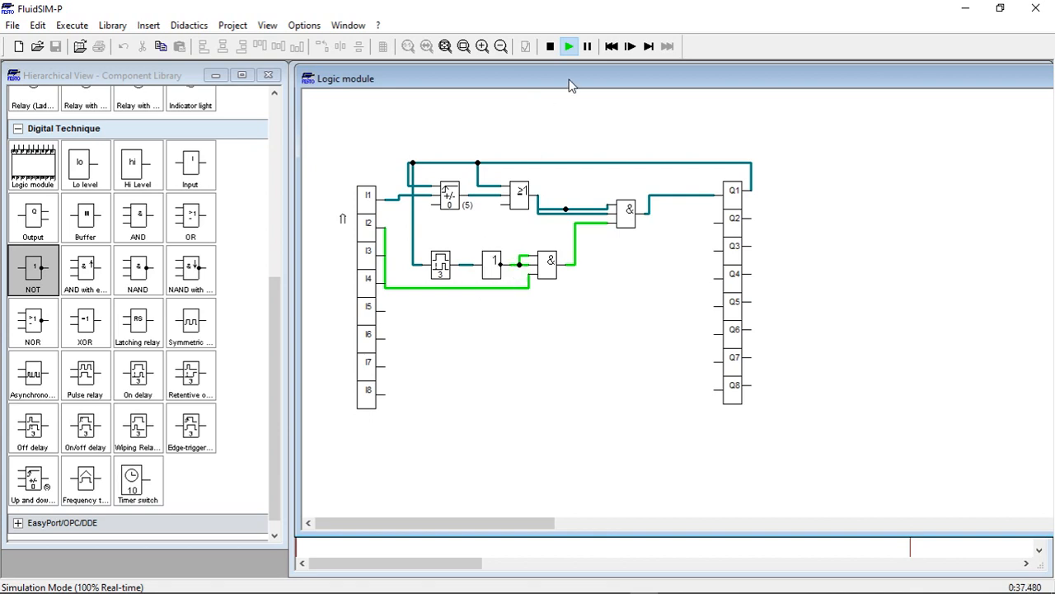
pyautogui.click(550, 47)
# - Minimize the Logic module window and clear the module's selection in the main circuit
pyautogui.moveTo(702, 80); pyautogui.dragTo(606, 94)
pyautogui.click(1019, 91)
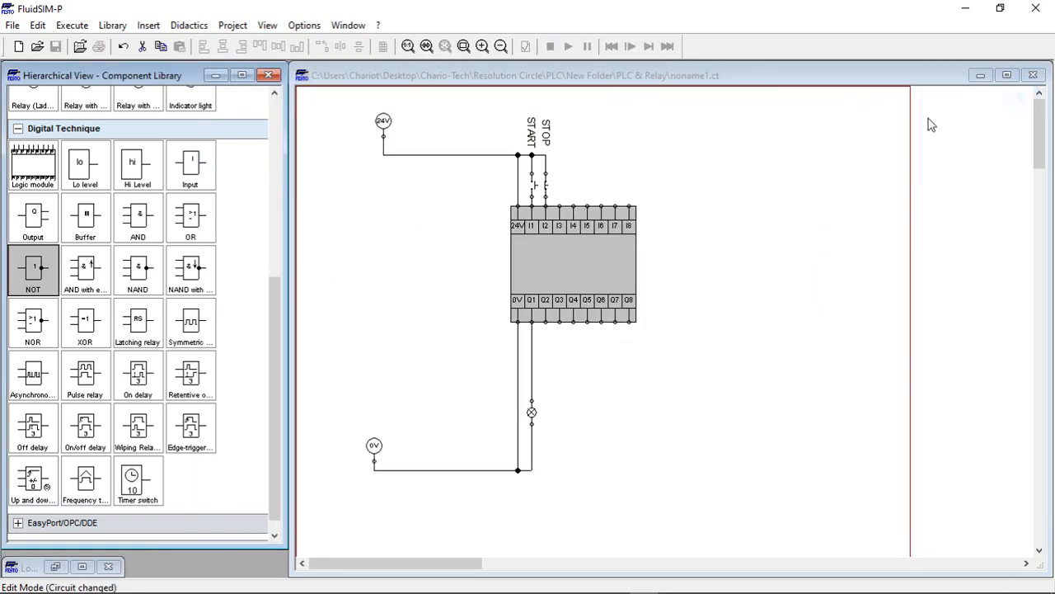
pyautogui.click(668, 249)
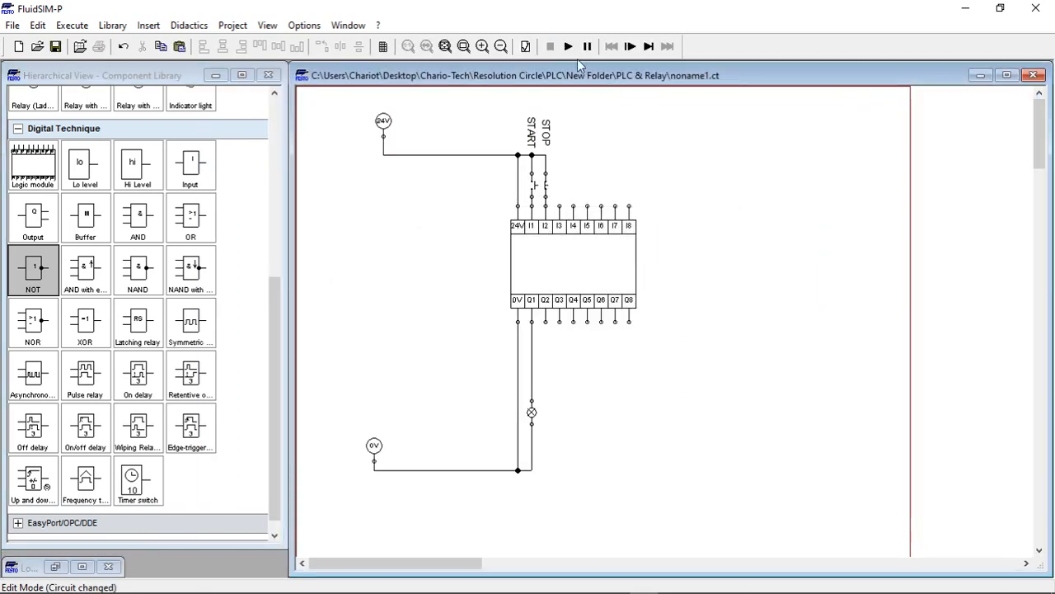
# - Simulate the main circuit with repeated START pulses to test the indicator light, and stop the simulation
pyautogui.click(570, 48)
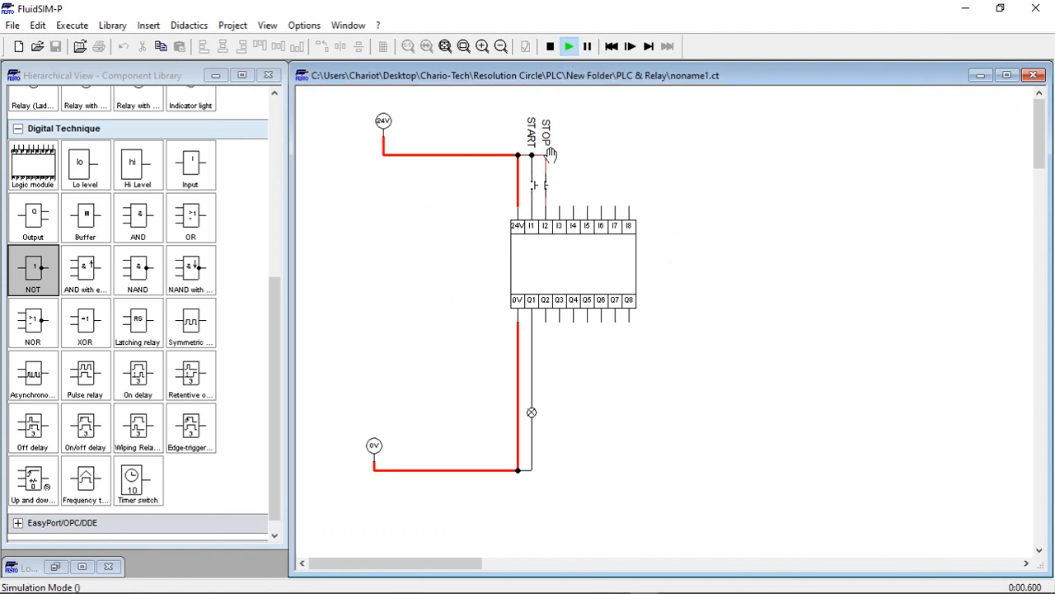
pyautogui.click(536, 181)
pyautogui.click(538, 180)
pyautogui.click(538, 180)
pyautogui.click(537, 180)
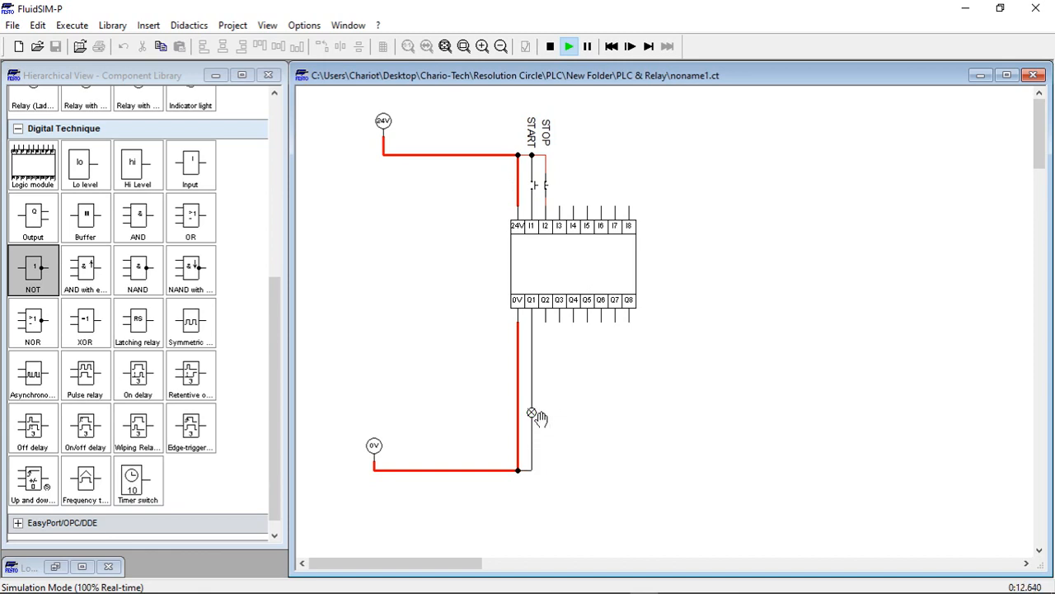
pyautogui.click(552, 48)
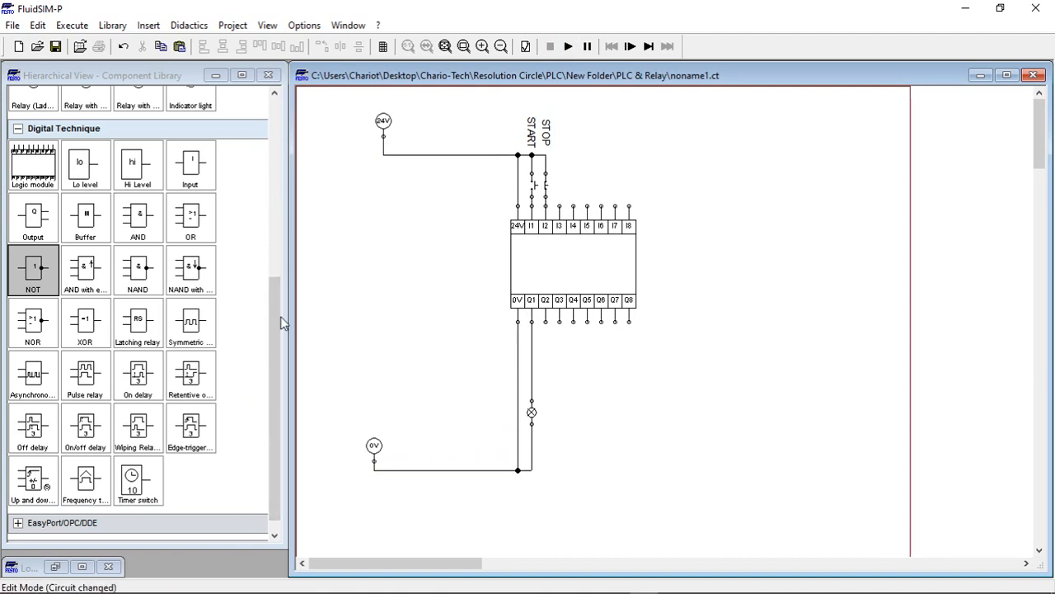
# - Place a relay beside the indicator light, wire its A1 terminal to Q3, and align it directly below that output
pyautogui.moveTo(274, 333); pyautogui.dragTo(293, 167)
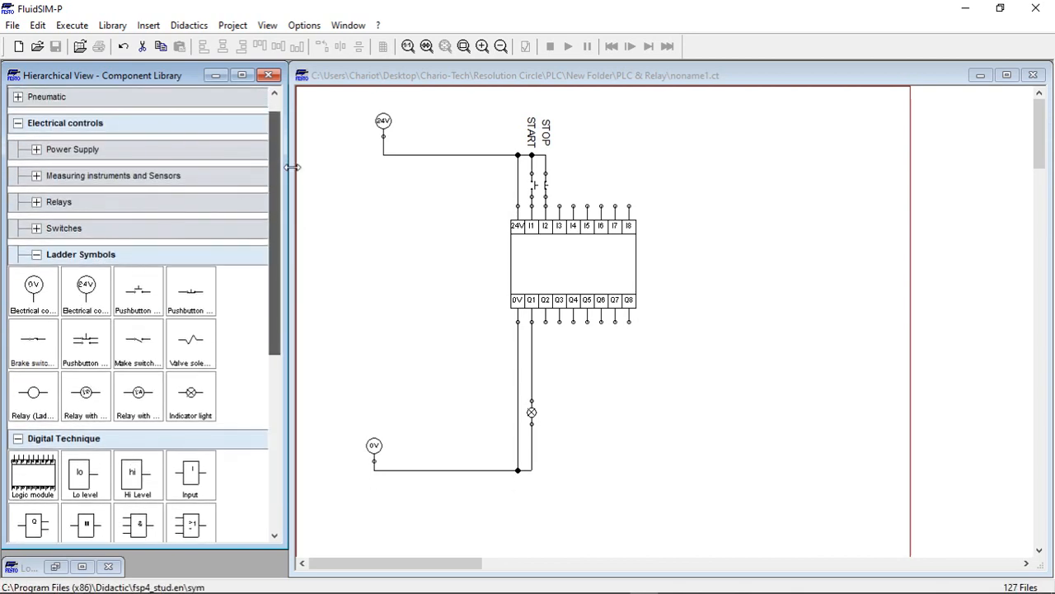
pyautogui.click(36, 204)
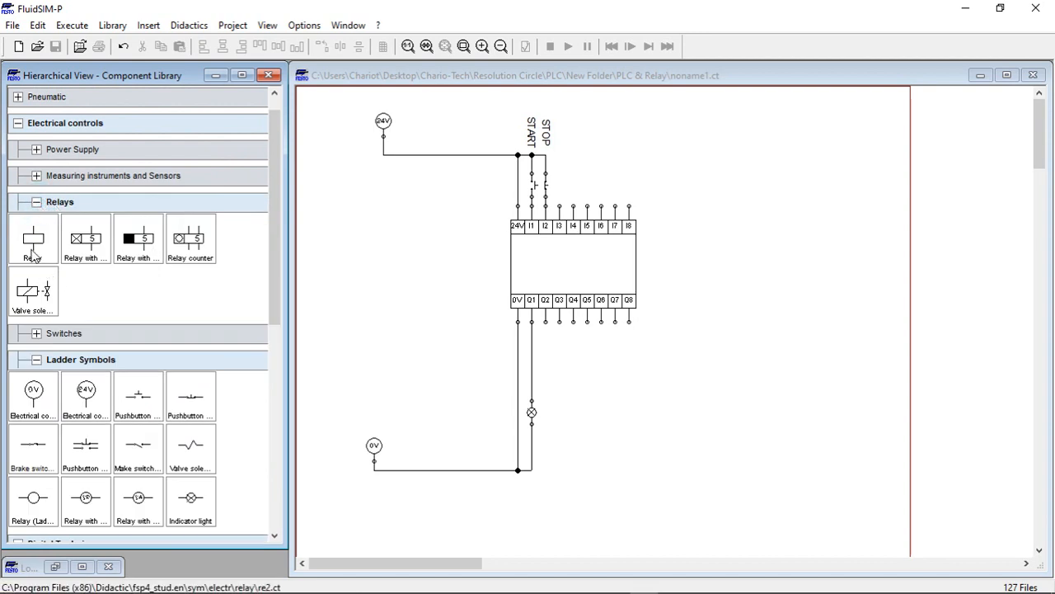
pyautogui.moveTo(33, 246)
pyautogui.mouseDown()
pyautogui.moveTo(534, 324)
pyautogui.moveTo(577, 394)
pyautogui.moveTo(573, 415)
pyautogui.moveTo(561, 417)
pyautogui.moveTo(560, 321)
pyautogui.mouseUp()
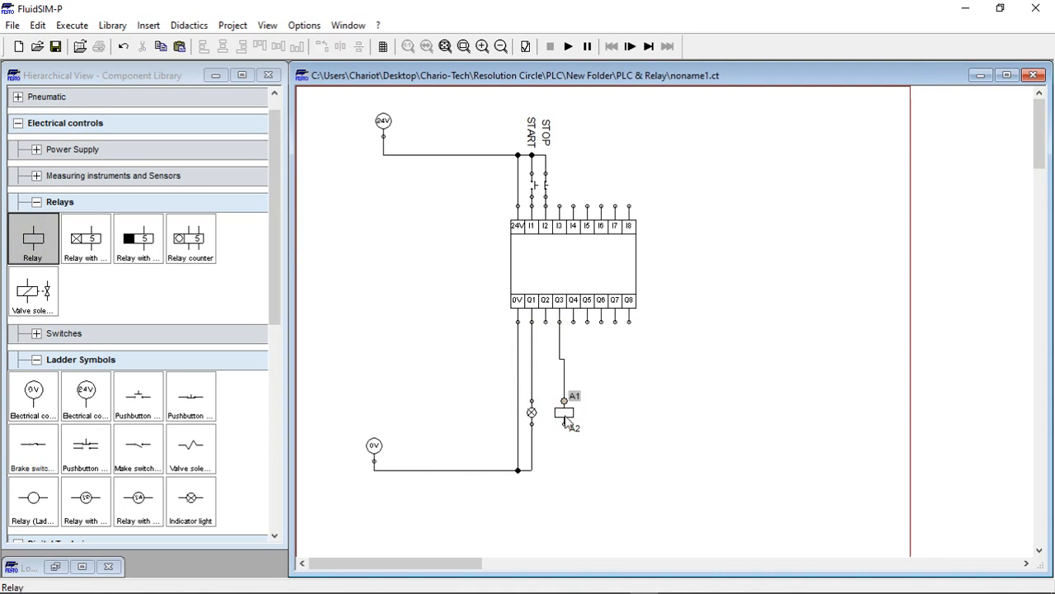
pyautogui.moveTo(564, 415); pyautogui.dragTo(559, 416)
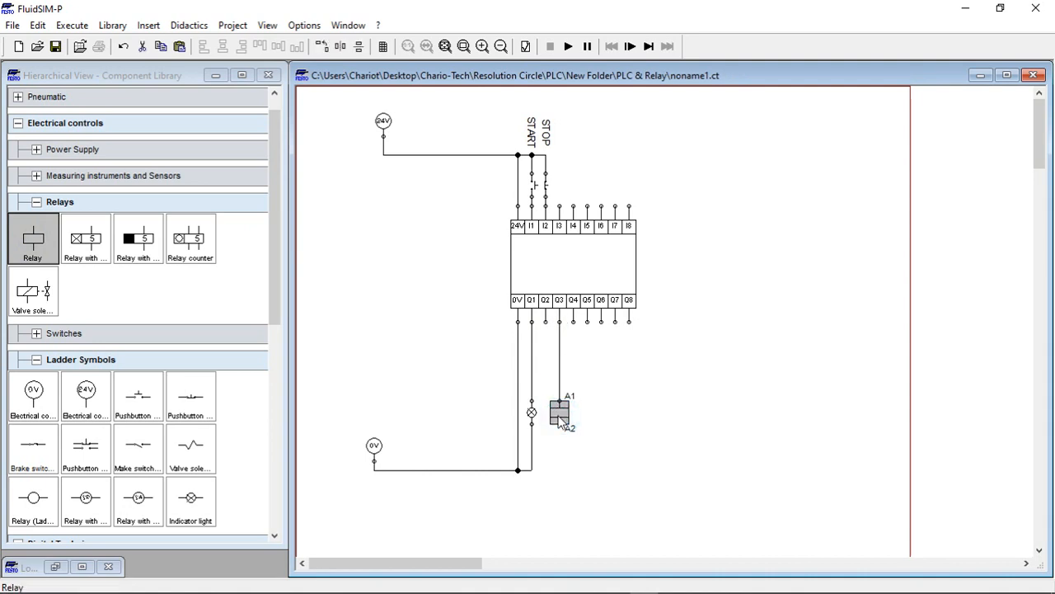
# - Label the relay K1 and wire its A2 terminal to the 0V line at the indicator light's lower end
pyautogui.doubleClick(560, 414)
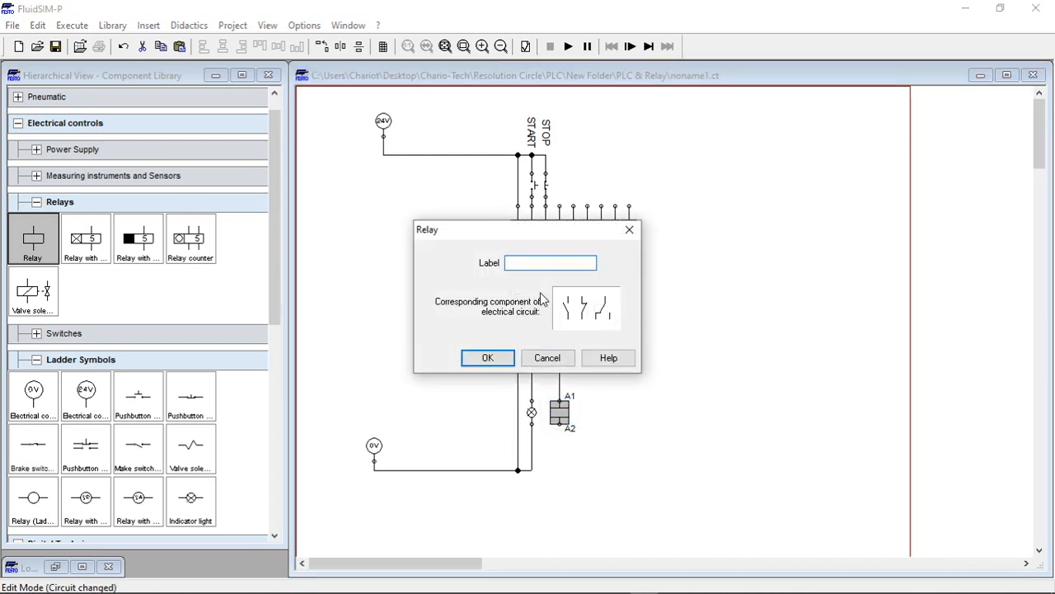
pyautogui.click(536, 268)
pyautogui.write('K1')
pyautogui.click(488, 358)
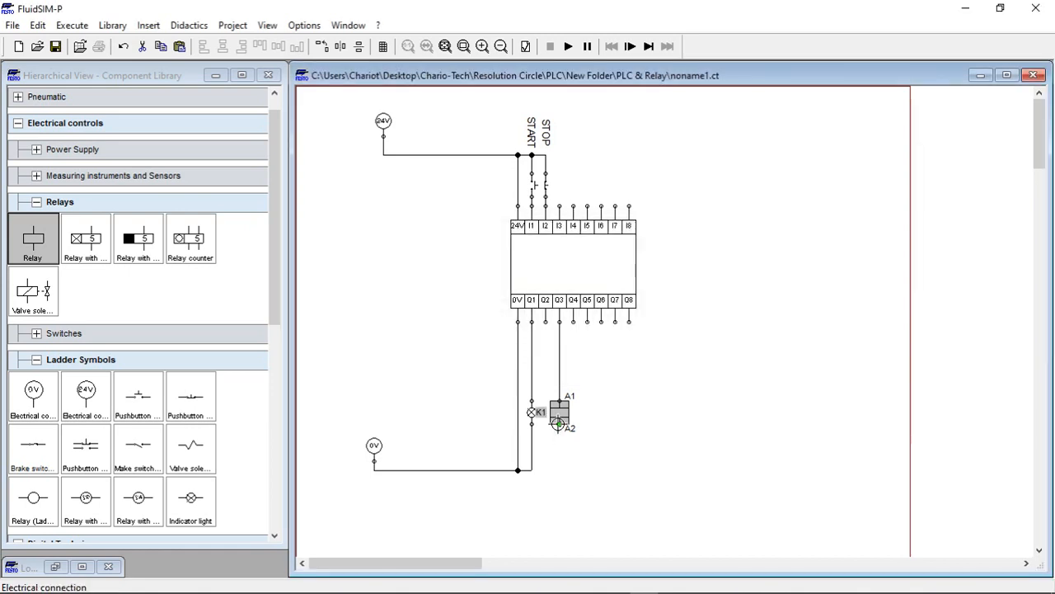
pyautogui.click(557, 450)
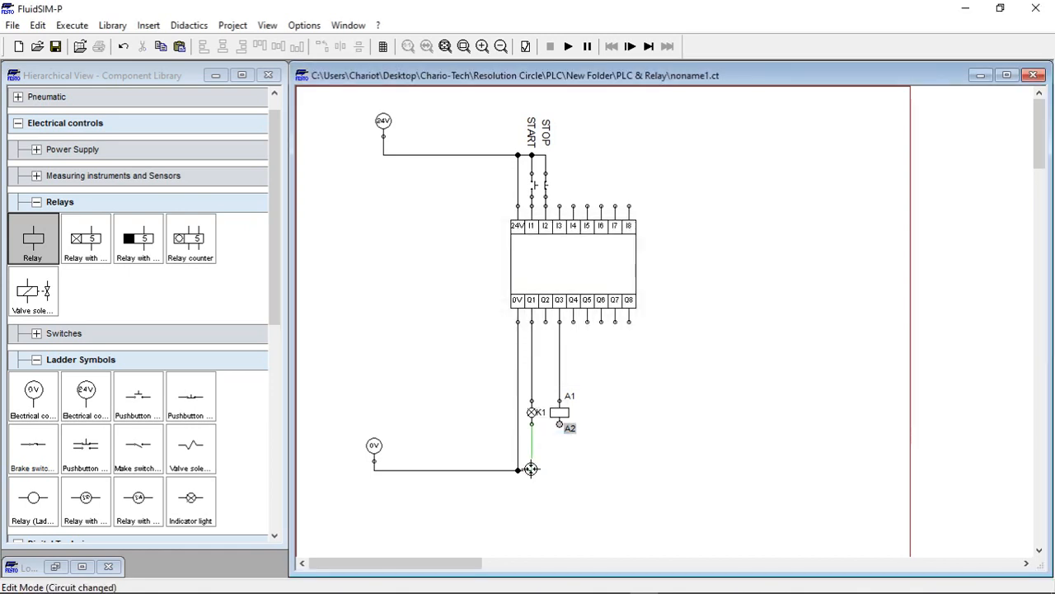
pyautogui.click(608, 497)
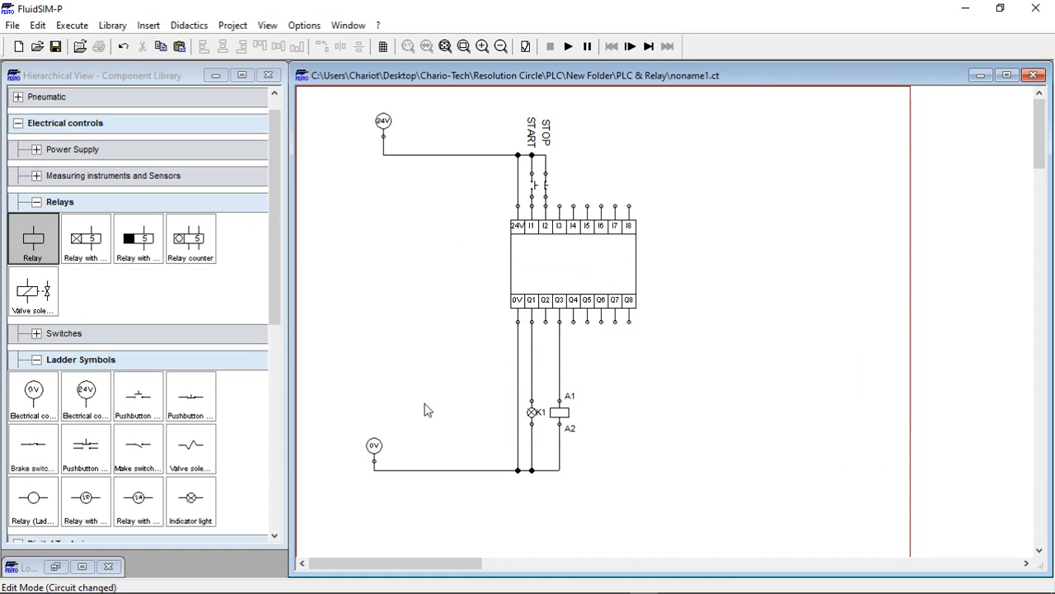
# - Move the K1 label to the relay's side away from the indicator light and realign the relay below Q3
pyautogui.click(560, 412)
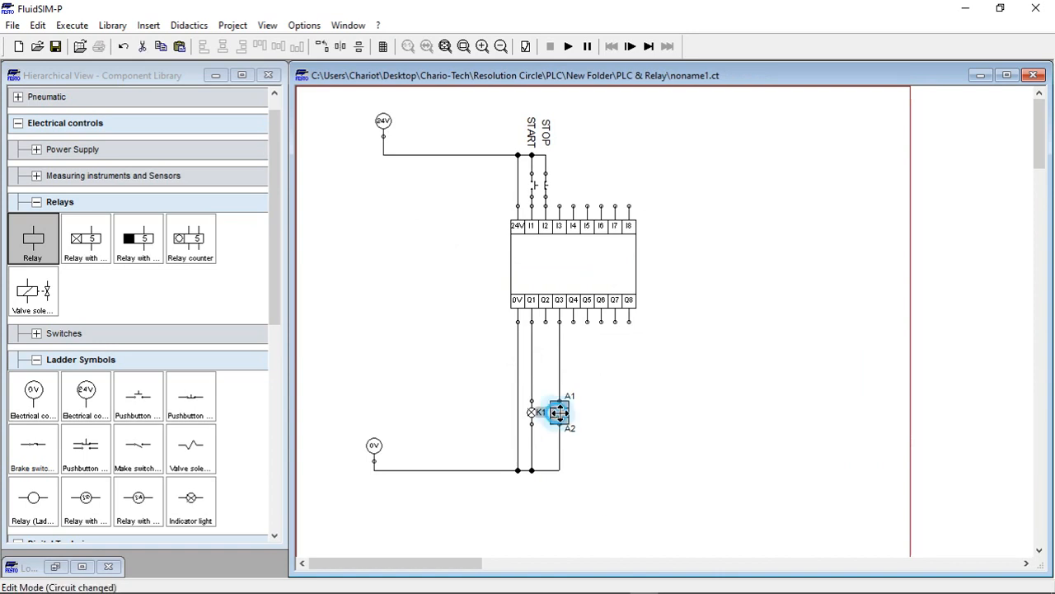
pyautogui.moveTo(560, 412)
pyautogui.mouseDown()
pyautogui.moveTo(569, 413)
pyautogui.moveTo(547, 412)
pyautogui.moveTo(589, 411)
pyautogui.moveTo(563, 413)
pyautogui.mouseUp()
pyautogui.click(590, 442)
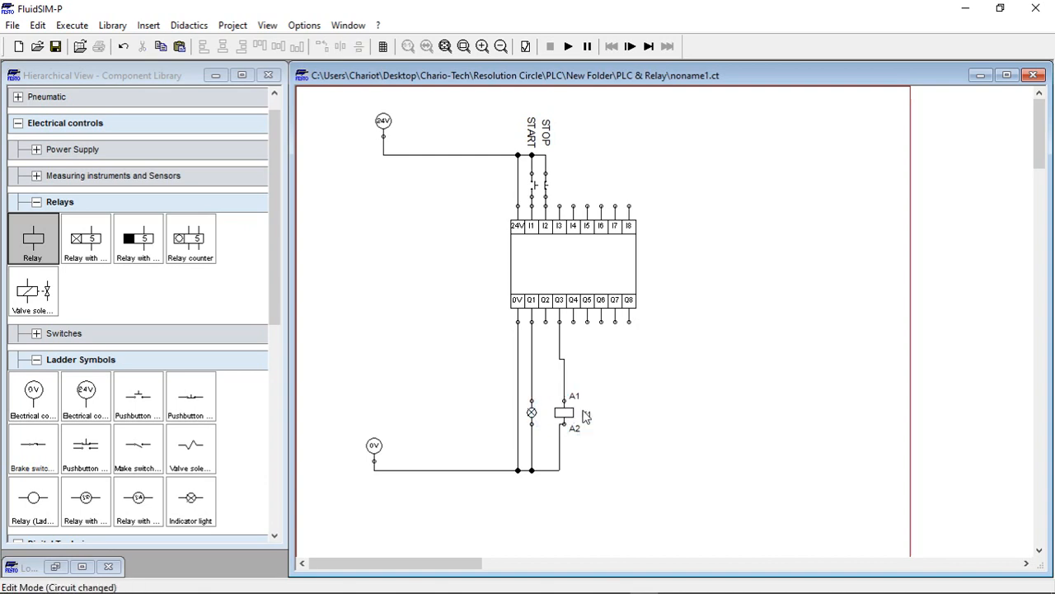
pyautogui.moveTo(566, 418); pyautogui.dragTo(559, 411)
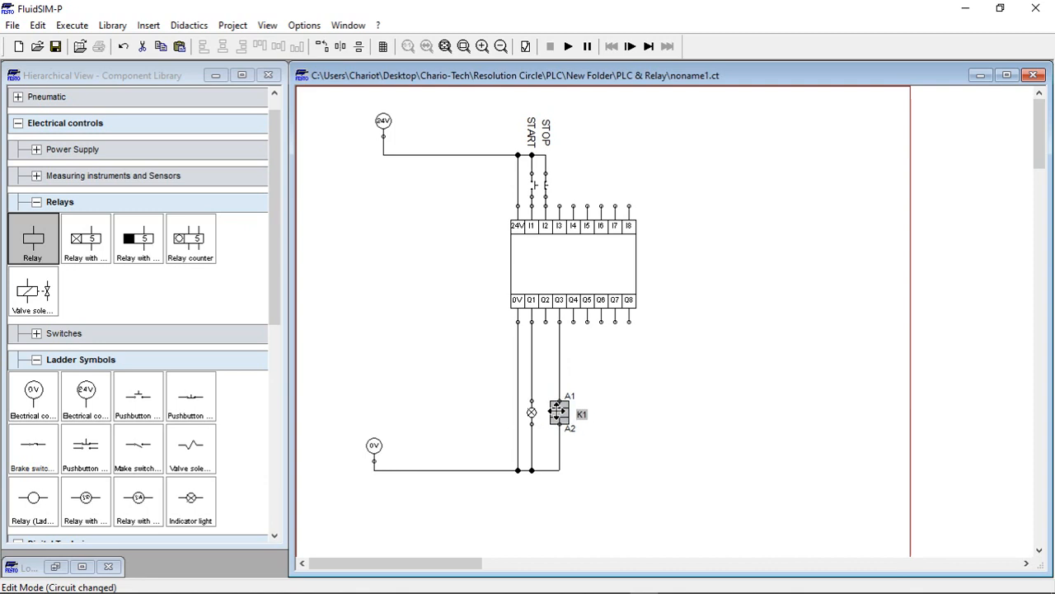
pyautogui.click(624, 449)
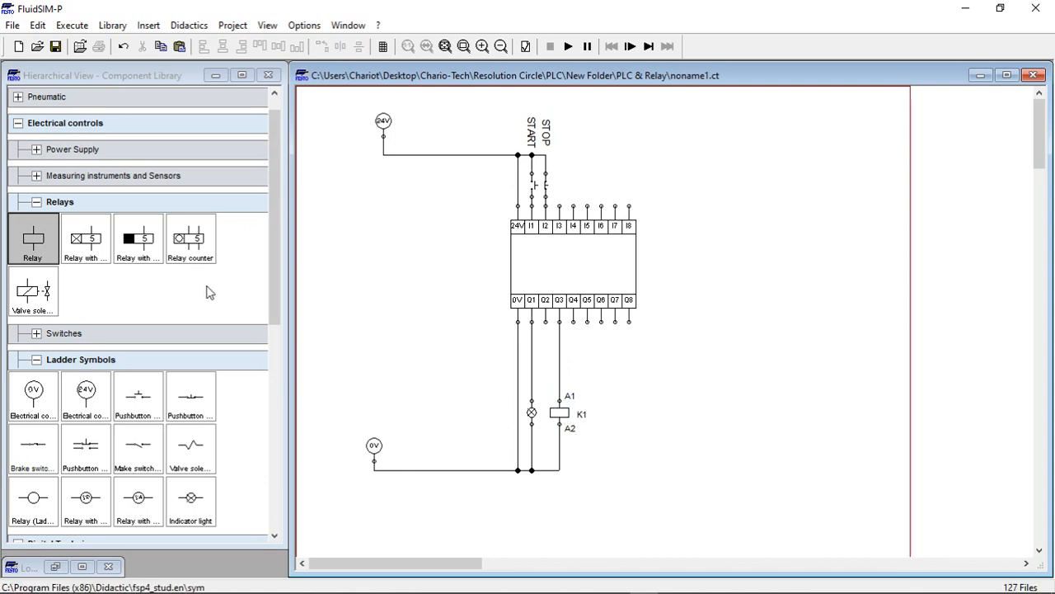
# - Place a +24V electrical connection in the empty area beside the logic module and a 0V connection below it
pyautogui.click(36, 150)
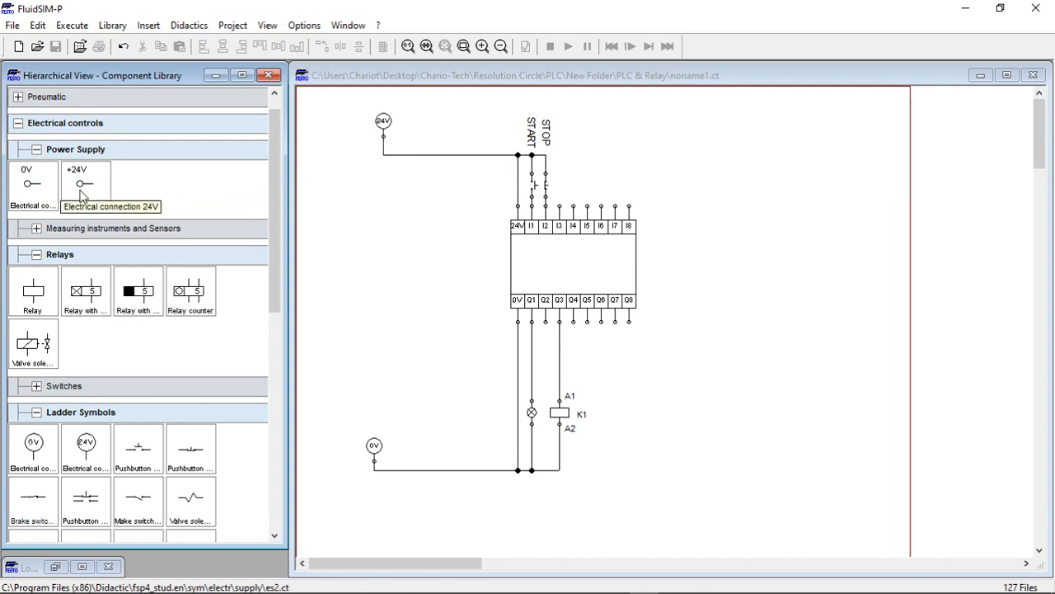
pyautogui.moveTo(79, 195); pyautogui.dragTo(803, 327)
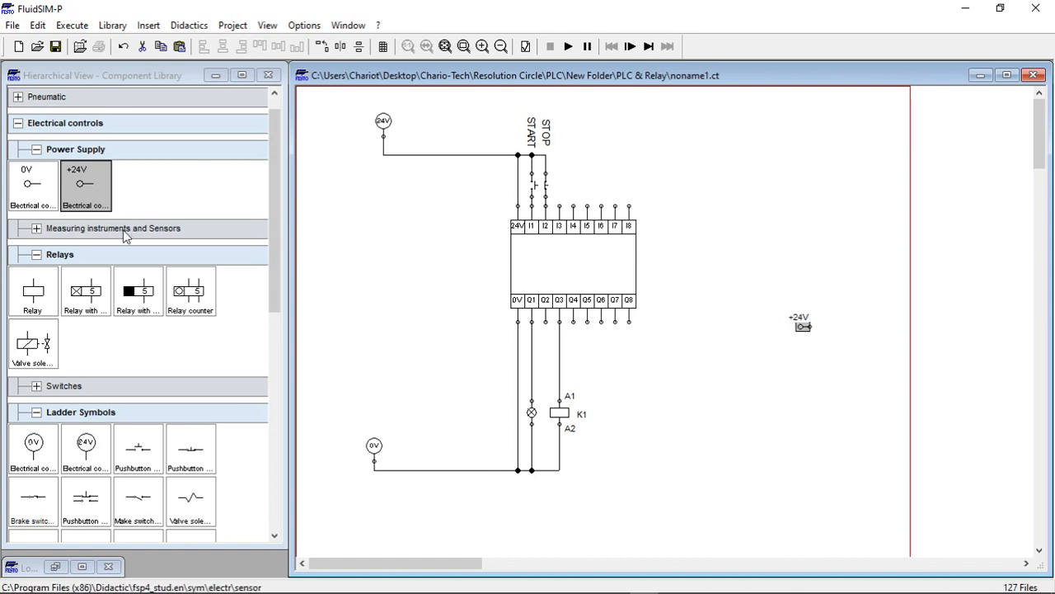
pyautogui.moveTo(33, 188); pyautogui.dragTo(807, 494)
pyautogui.click(799, 321)
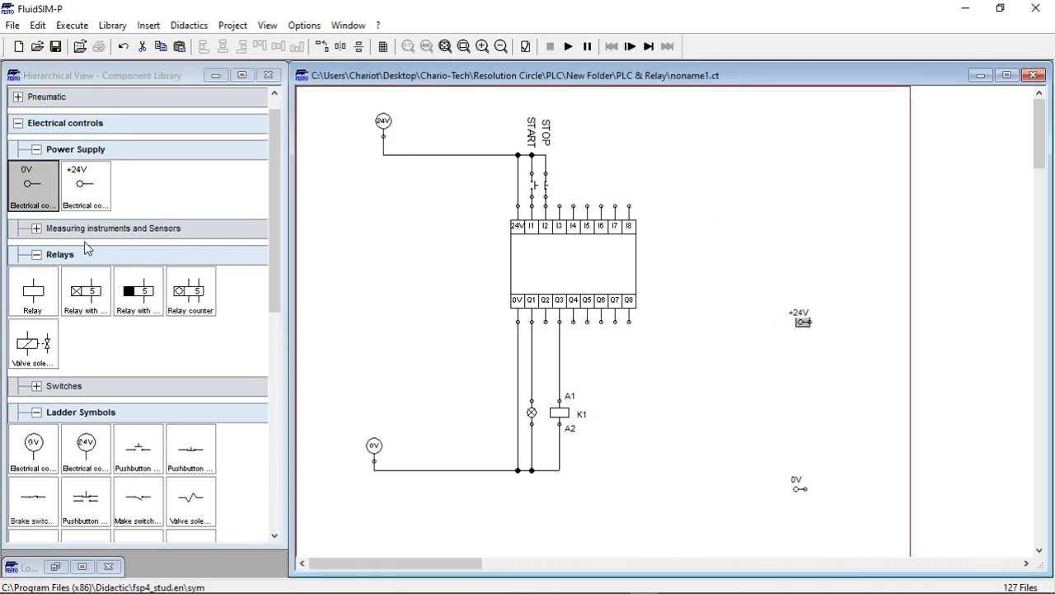
# - Place a buzzer above the separate circuit's 0V connection and wire its lower terminal to 0V
pyautogui.scroll(1, 87, 246)
pyautogui.scroll(-2, 88, 272)
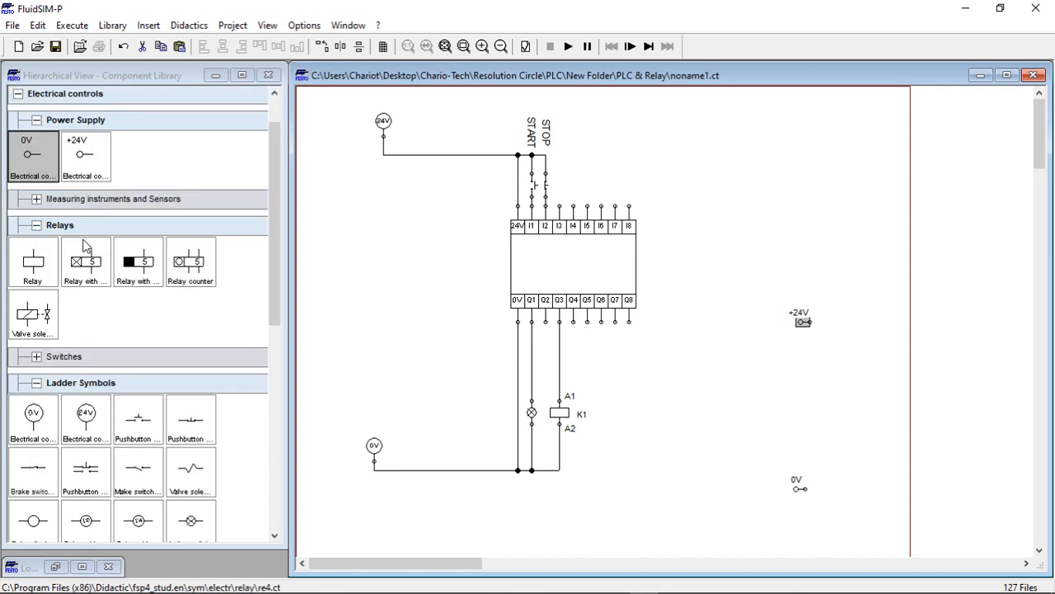
pyautogui.click(36, 198)
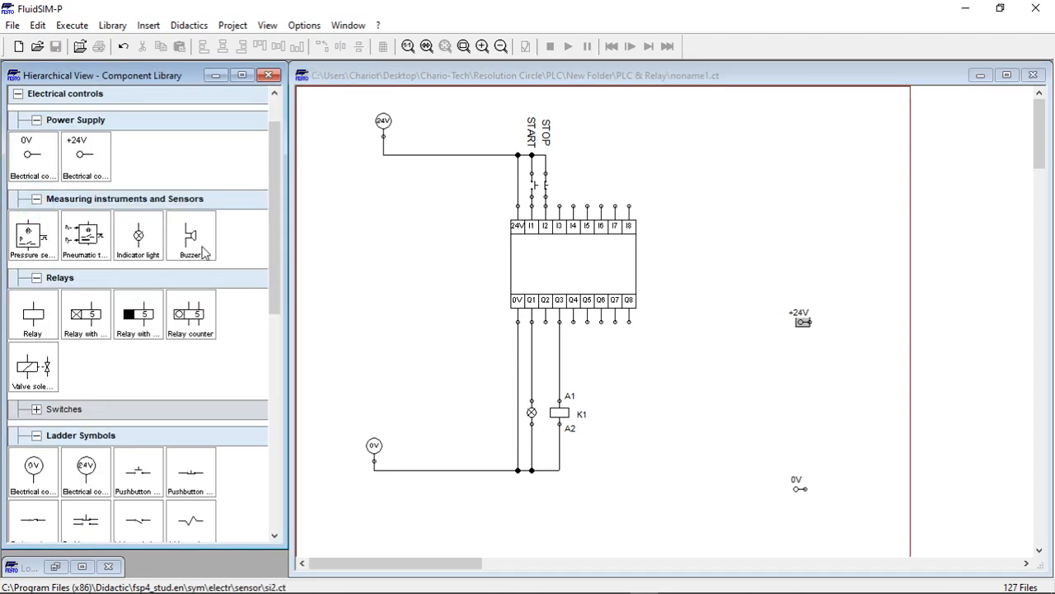
pyautogui.moveTo(198, 243)
pyautogui.mouseDown()
pyautogui.moveTo(717, 361)
pyautogui.moveTo(855, 424)
pyautogui.moveTo(822, 433)
pyautogui.moveTo(802, 488)
pyautogui.mouseUp()
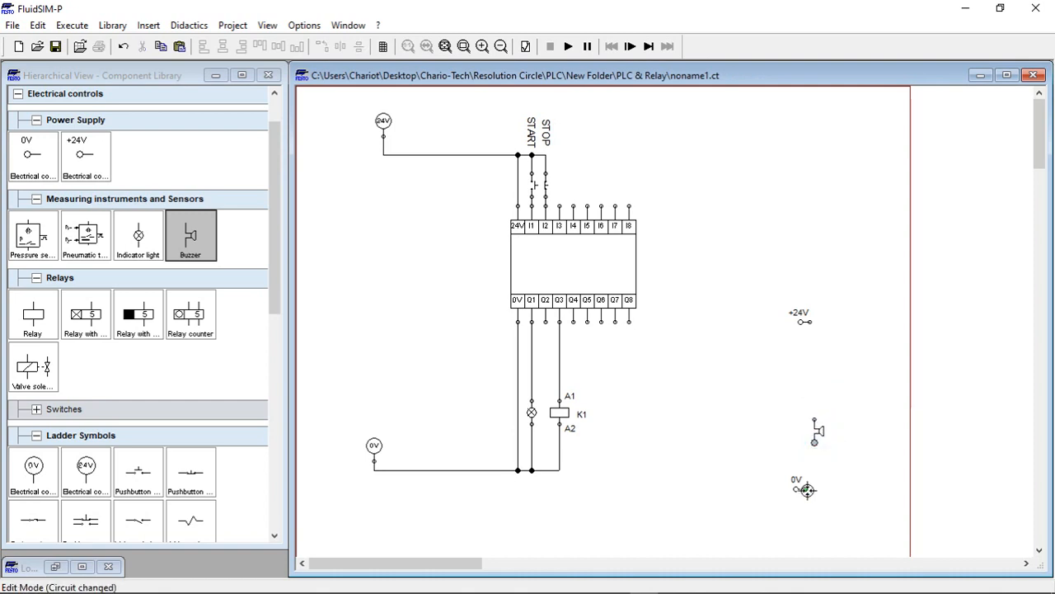
pyautogui.click(822, 432)
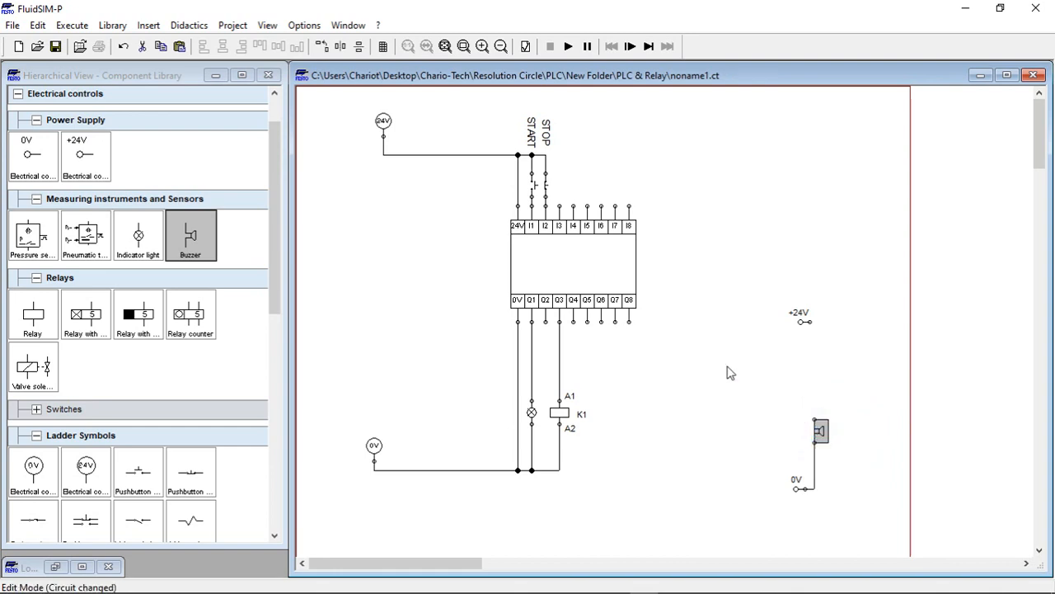
# - Place a make switch above the buzzer and wire its terminal 4 to the buzzer's upper terminal
pyautogui.scroll(-3, 208, 273)
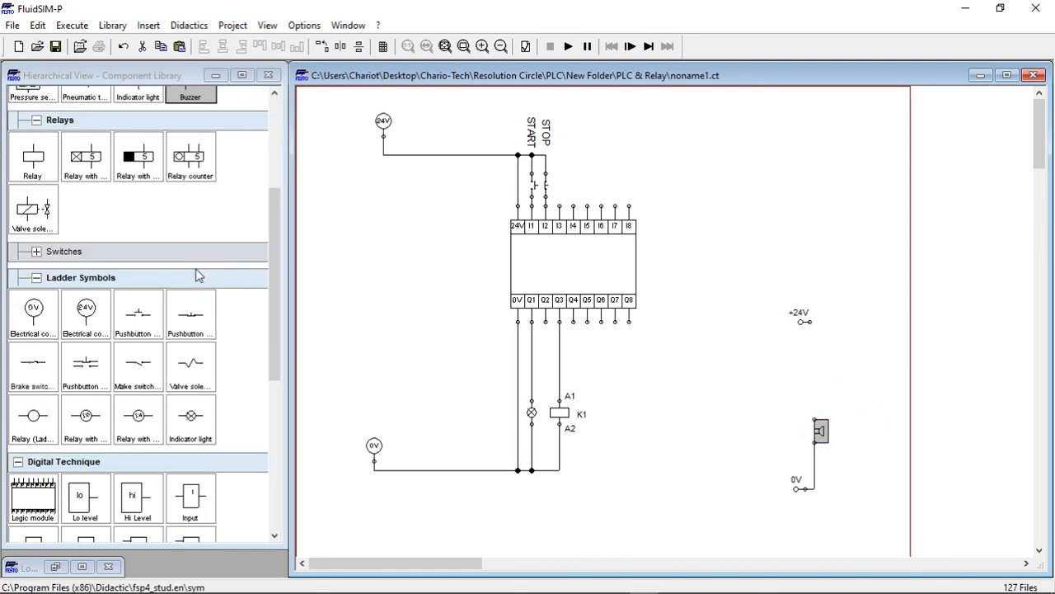
pyautogui.scroll(4, 186, 262)
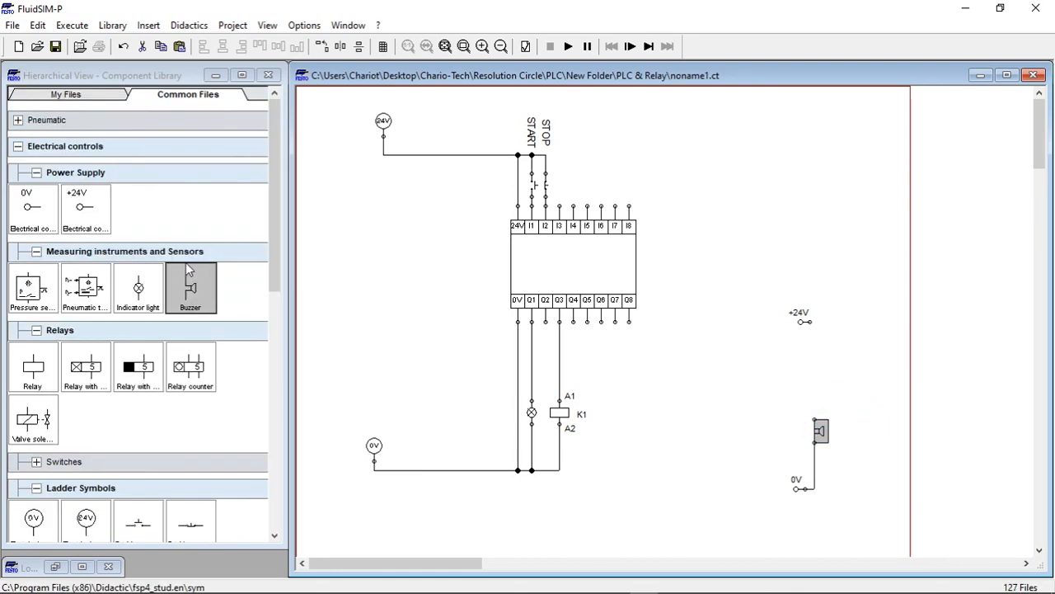
pyautogui.scroll(-1, 186, 262)
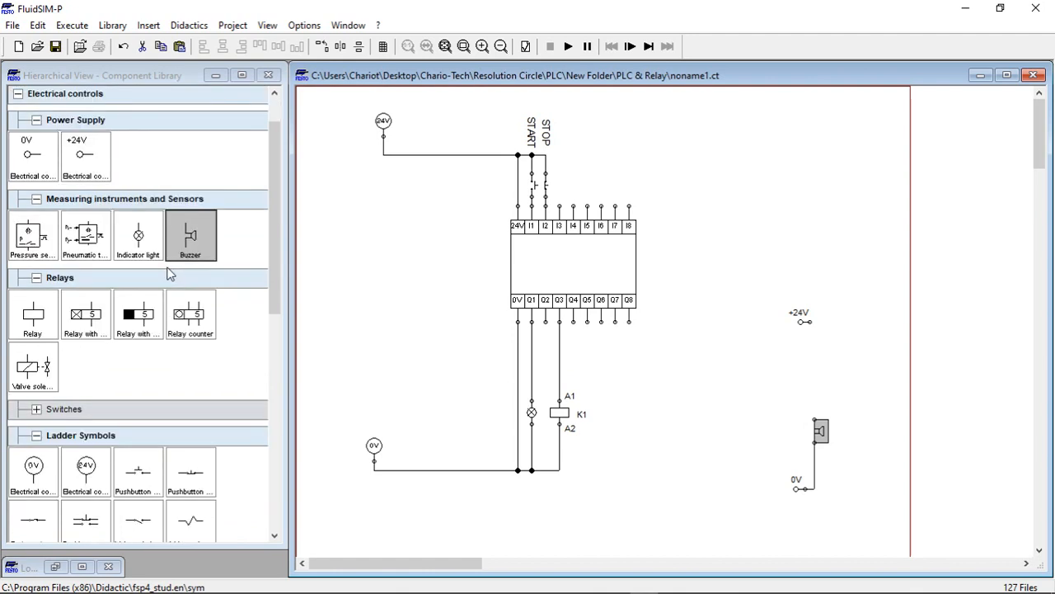
pyautogui.click(37, 409)
pyautogui.scroll(-1, 200, 328)
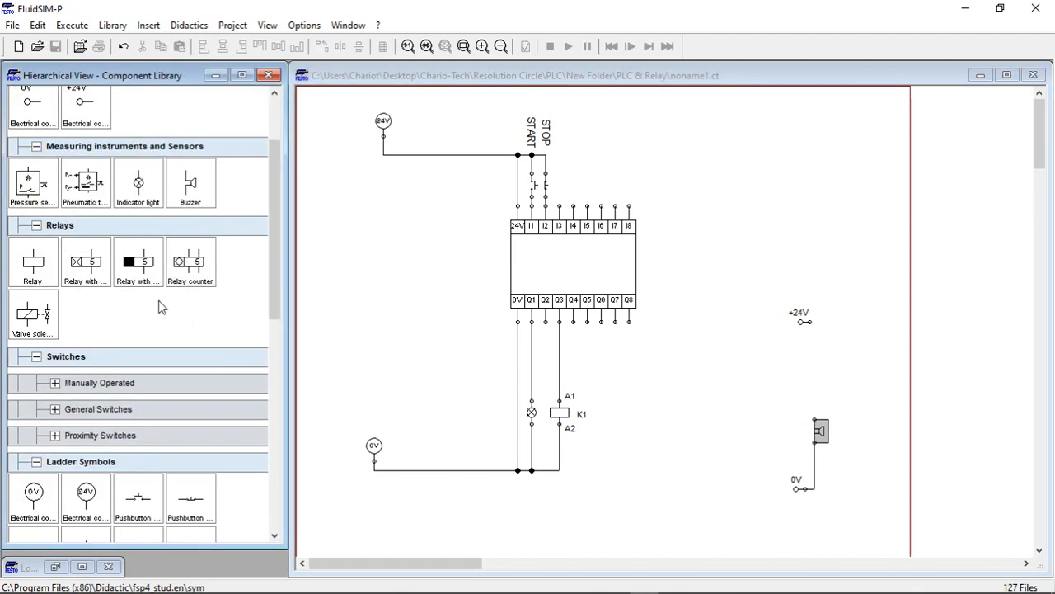
pyautogui.click(54, 409)
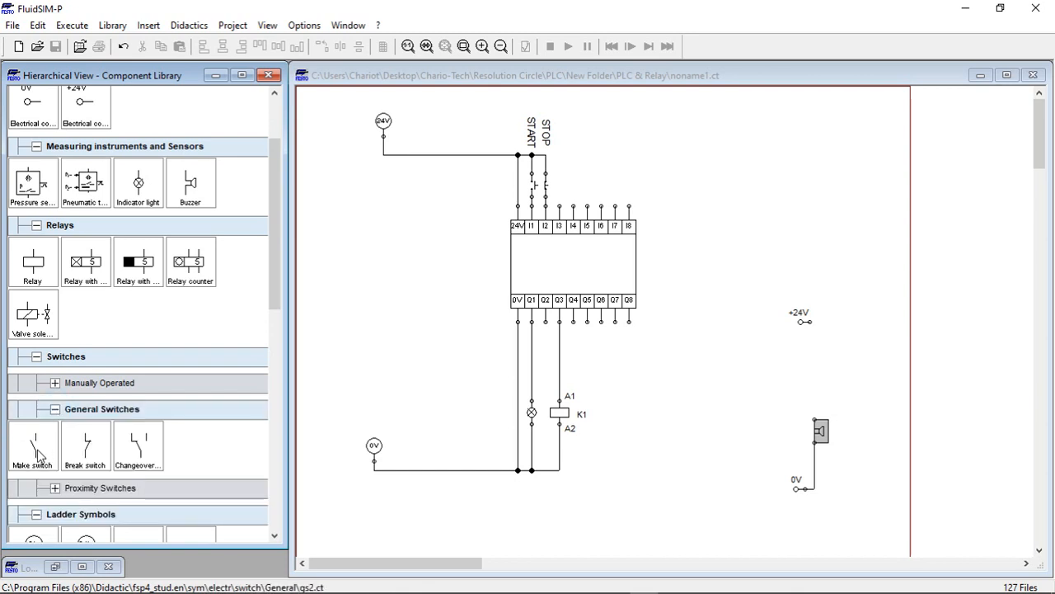
pyautogui.moveTo(37, 453)
pyautogui.mouseDown()
pyautogui.moveTo(448, 368)
pyautogui.moveTo(761, 348)
pyautogui.moveTo(822, 370)
pyautogui.moveTo(815, 419)
pyautogui.mouseUp()
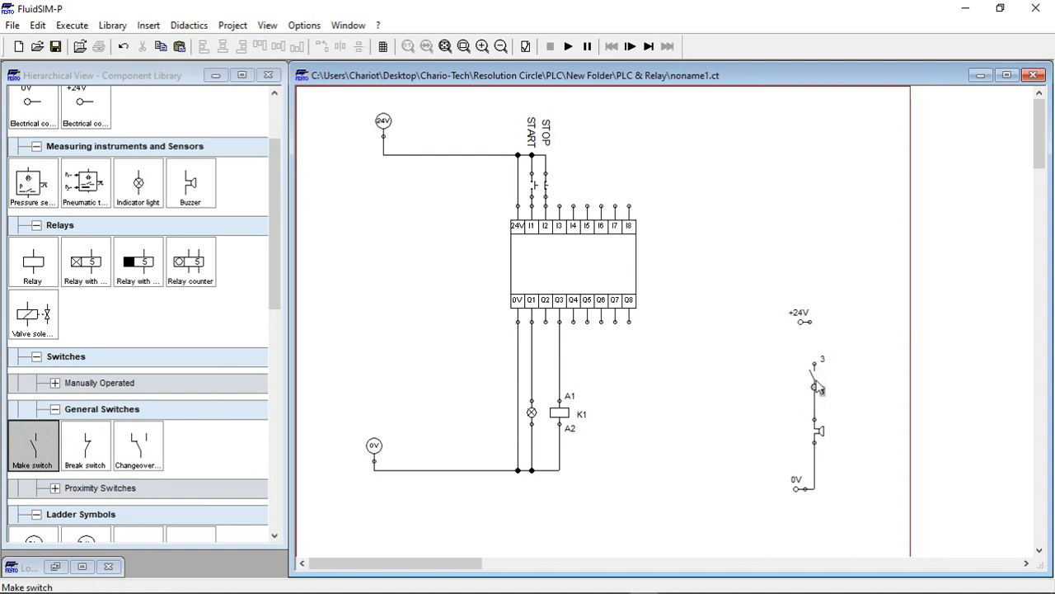
# - Label the make switch K1 and wire its terminal 3 to the +24V connection
pyautogui.click(814, 377)
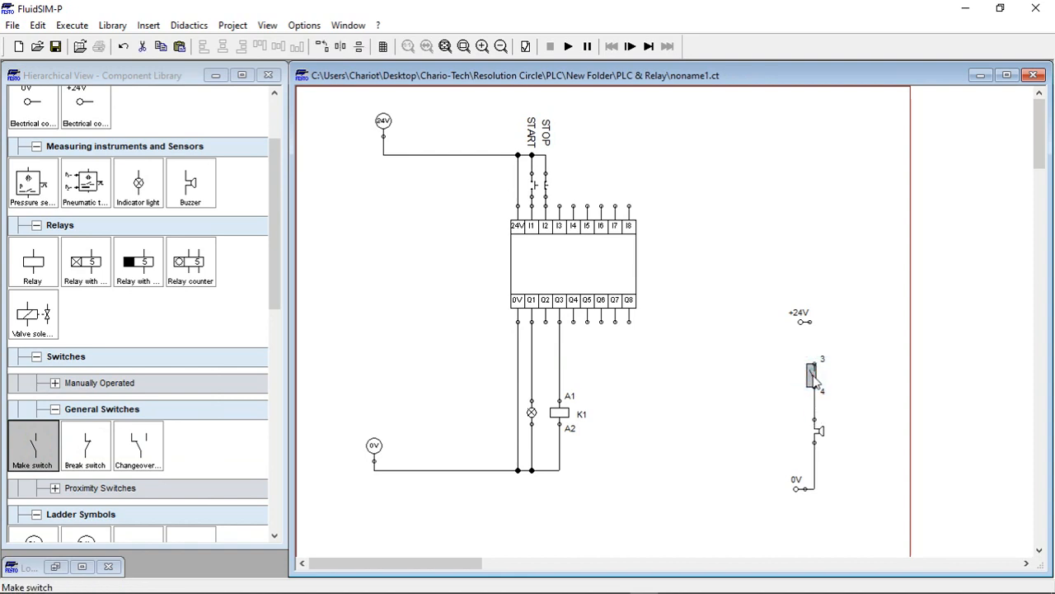
pyautogui.doubleClick(814, 377)
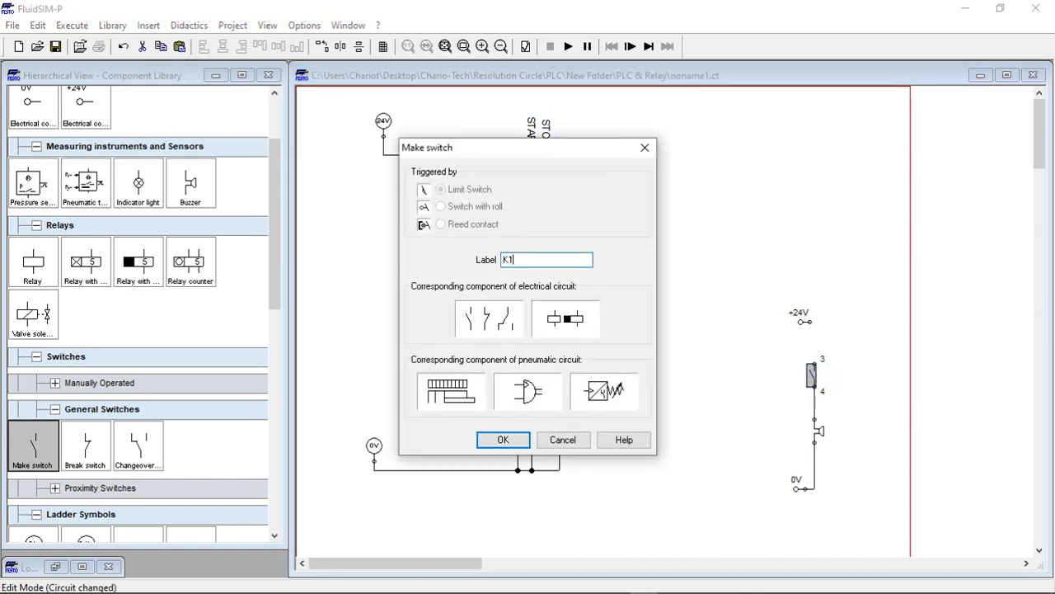
pyautogui.click(504, 440)
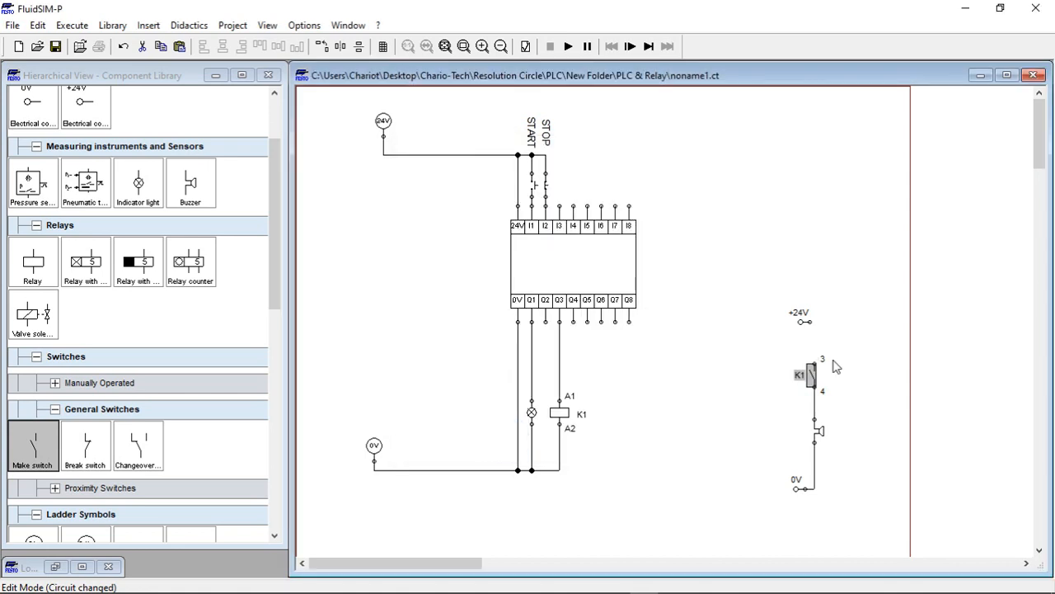
pyautogui.moveTo(814, 322); pyautogui.dragTo(814, 363)
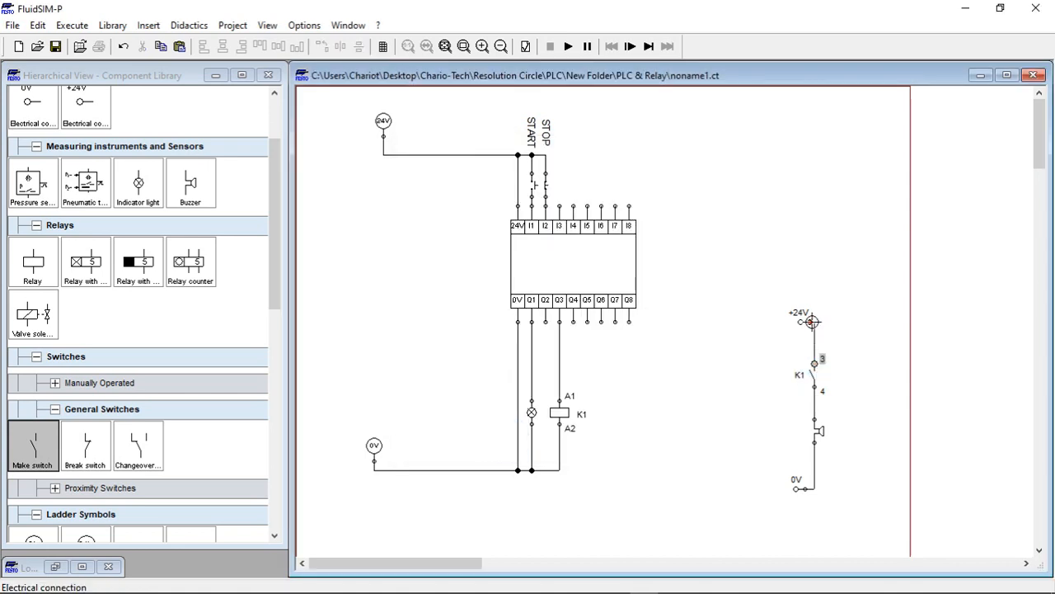
pyautogui.click(737, 406)
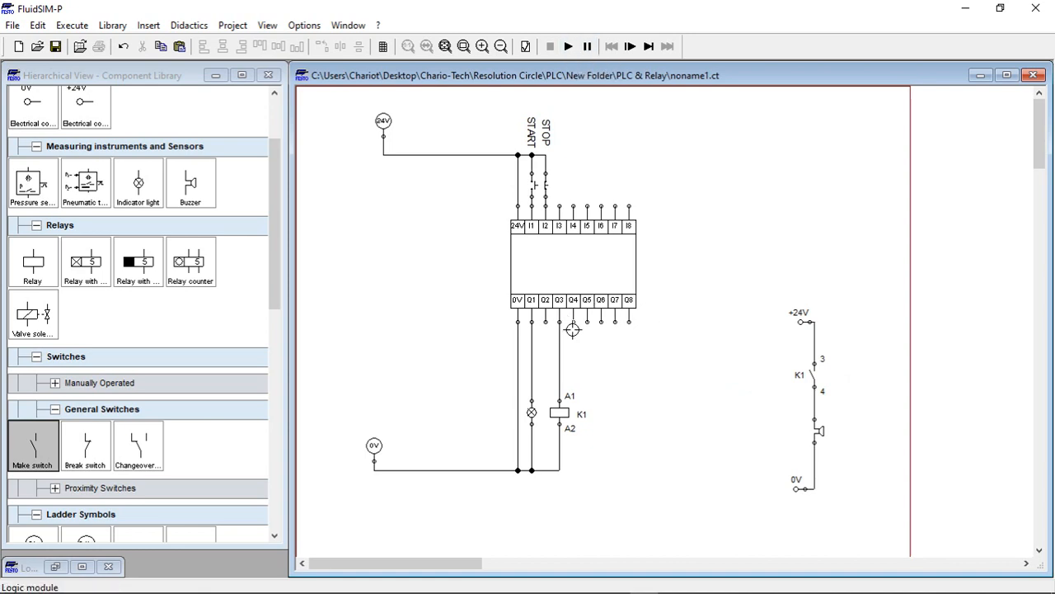
# - Open the logic module's internal circuit beside the component library and reroute the I2 wire clear of the I3 and I4 terminals
pyautogui.click(82, 567)
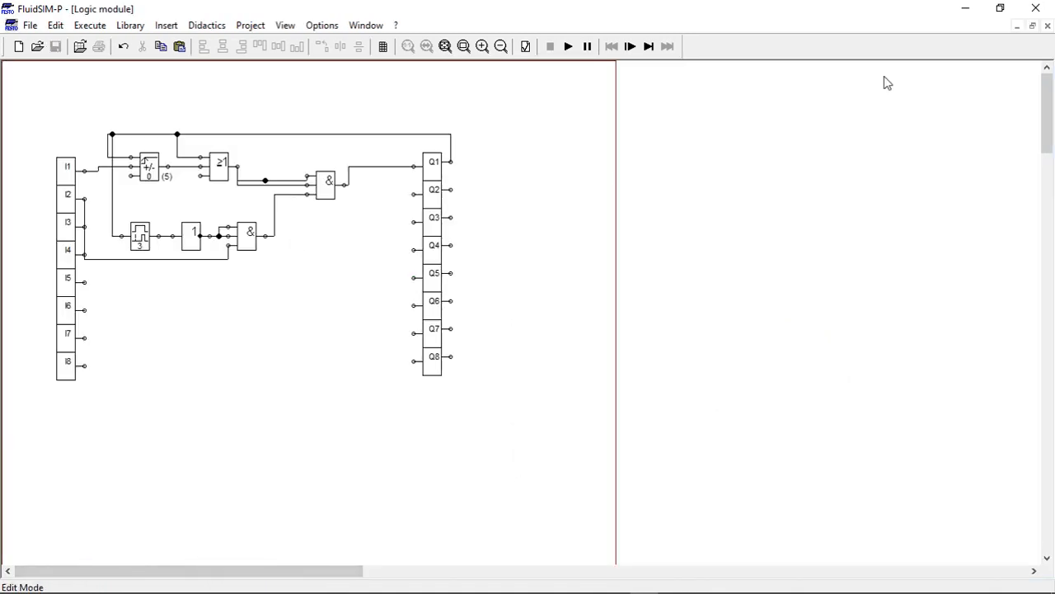
pyautogui.click(1033, 26)
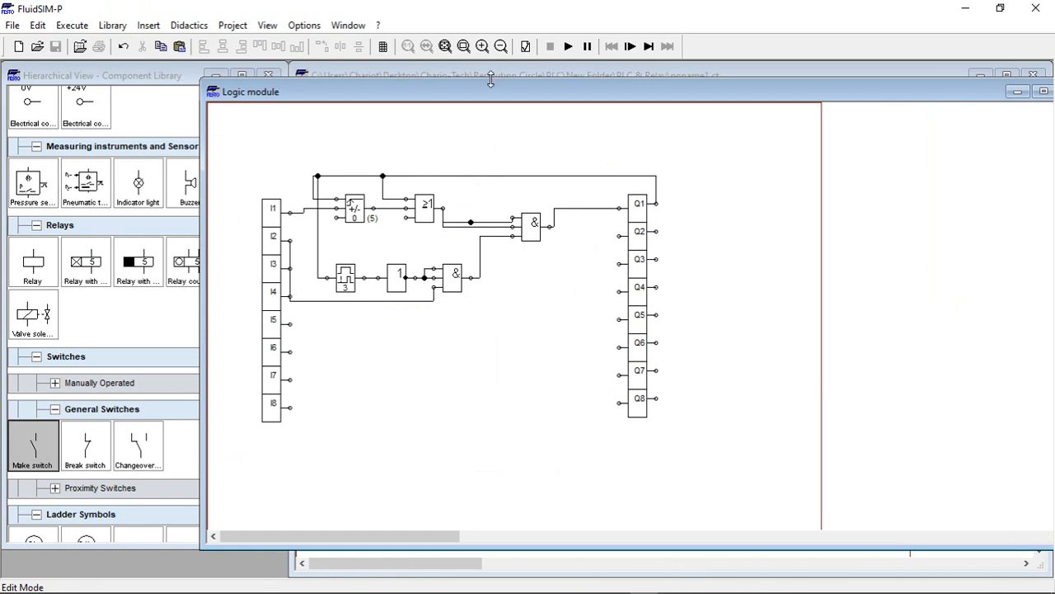
pyautogui.moveTo(565, 97)
pyautogui.mouseDown()
pyautogui.moveTo(605, 82)
pyautogui.moveTo(584, 88)
pyautogui.mouseUp()
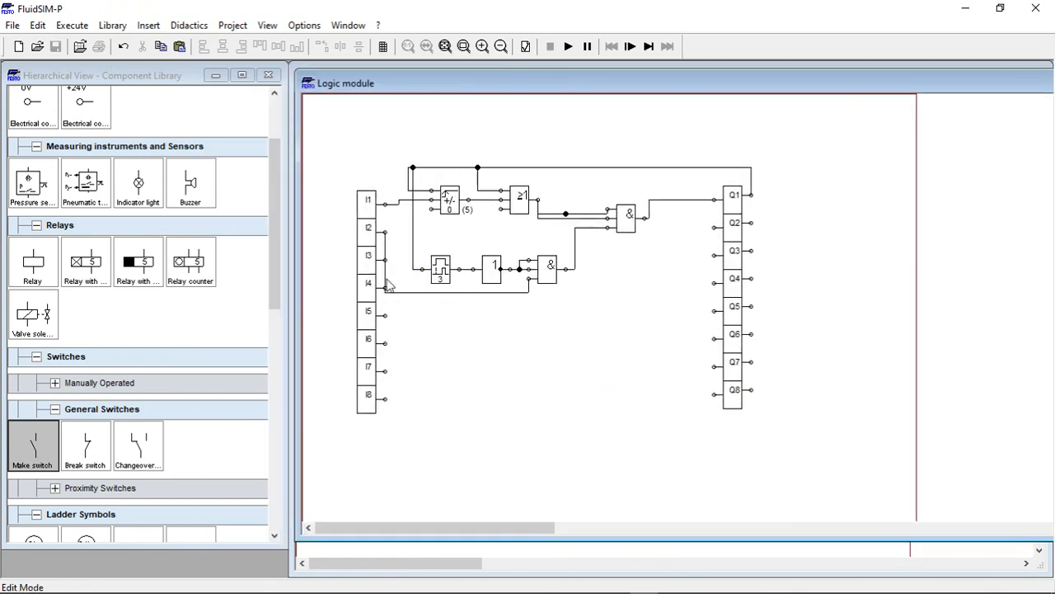
pyautogui.moveTo(385, 277); pyautogui.dragTo(394, 278)
pyautogui.click(440, 345)
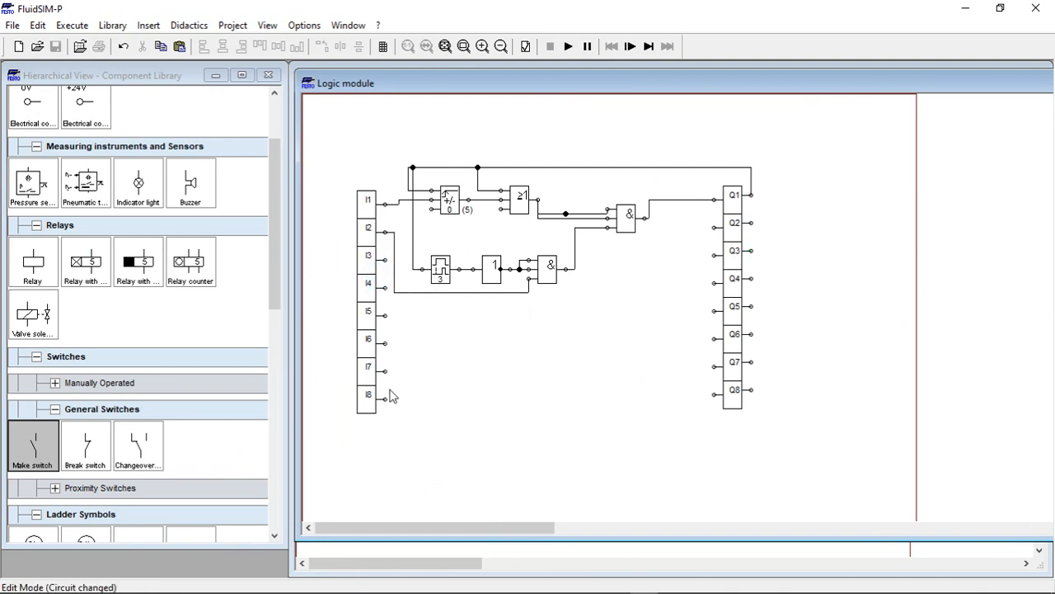
# - Place an Off delay block in the empty area below the AND gates and consult its component description
pyautogui.moveTo(273, 278); pyautogui.dragTo(256, 493)
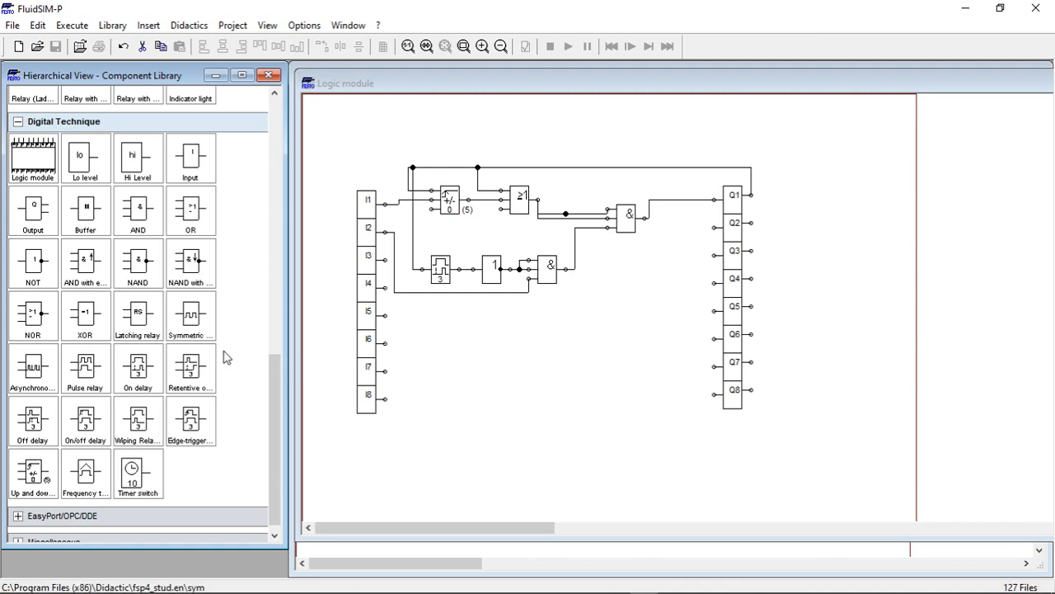
pyautogui.moveTo(32, 429); pyautogui.dragTo(624, 353)
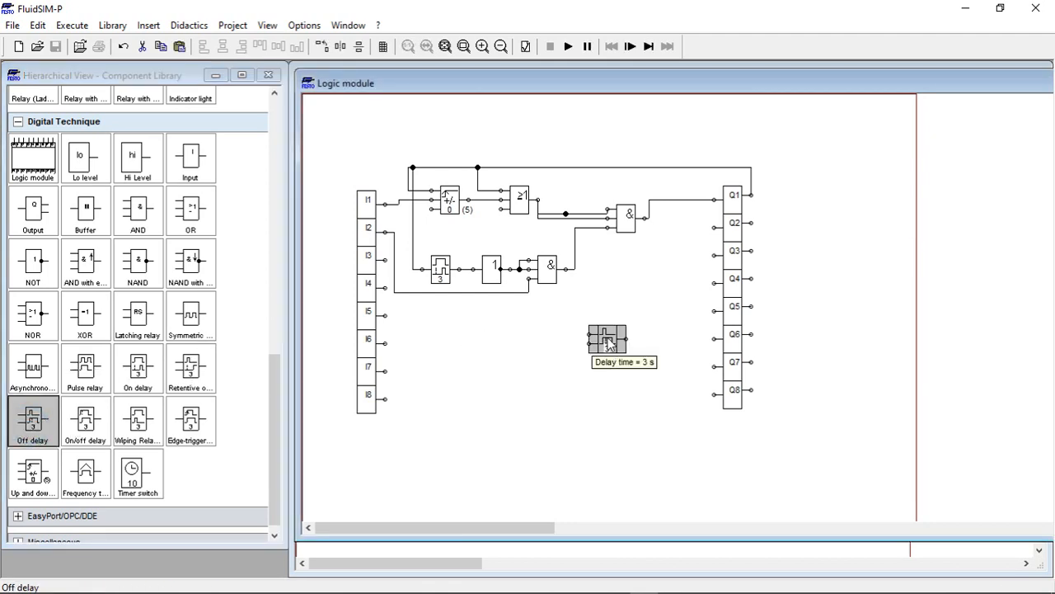
pyautogui.rightClick(606, 338)
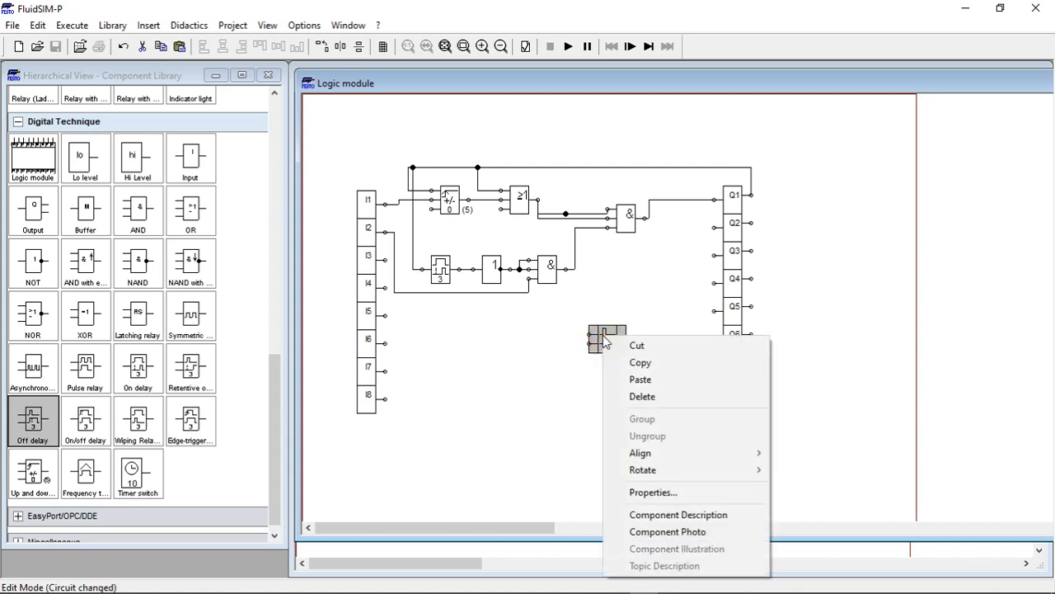
pyautogui.click(650, 515)
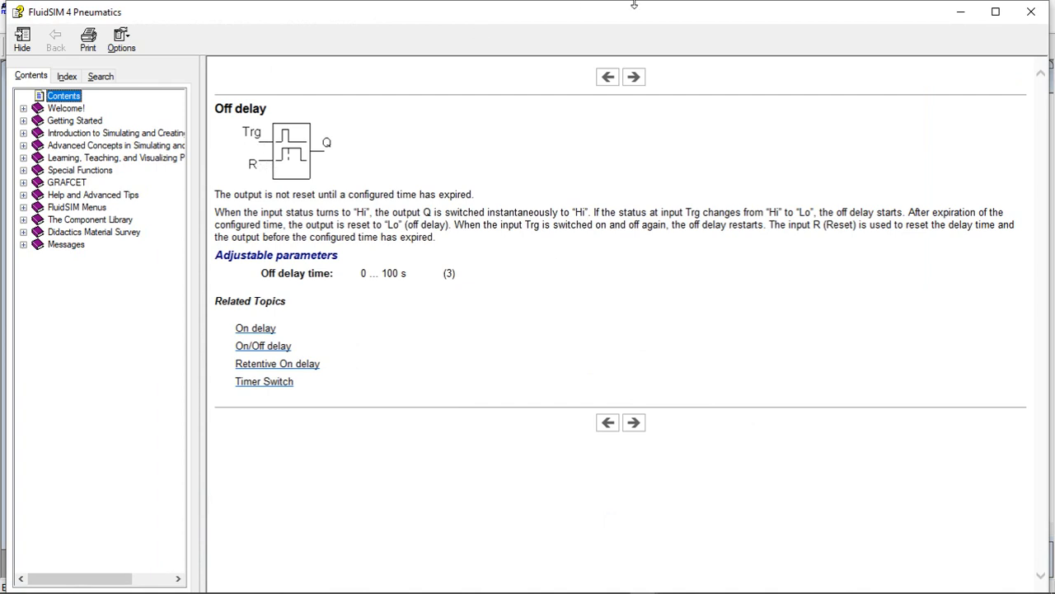
pyautogui.click(1031, 11)
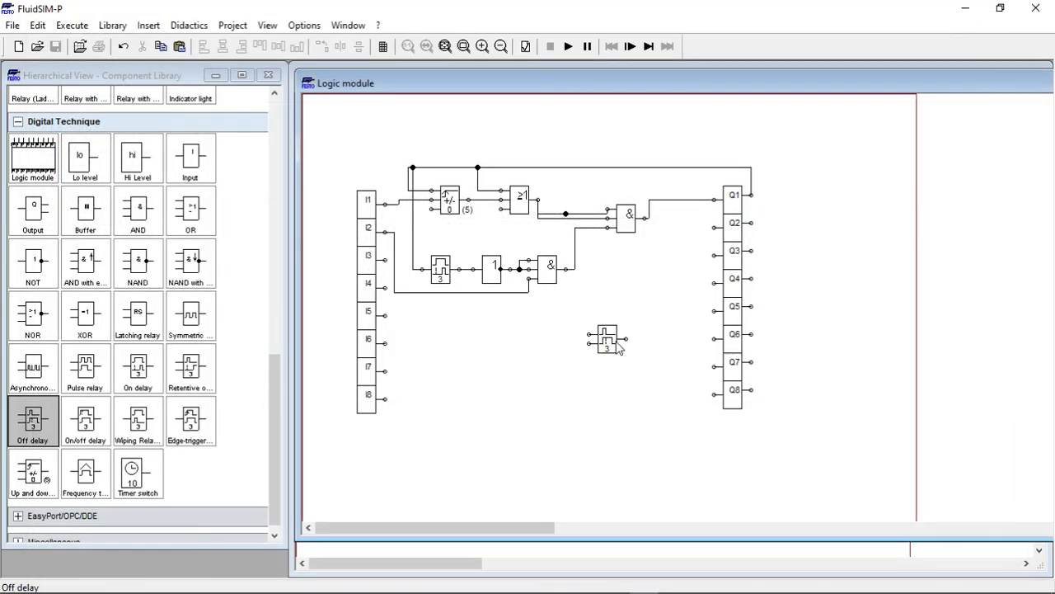
# - Move the Off delay block up, then wire its output to Q3 and its trigger input to the Q1 feedback line
pyautogui.moveTo(608, 344); pyautogui.dragTo(626, 307)
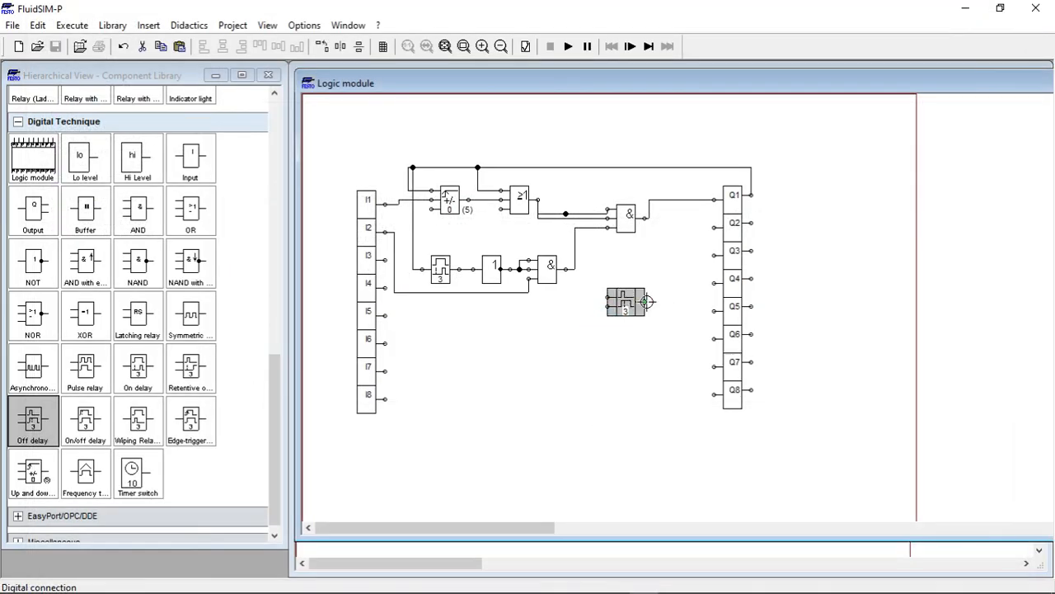
pyautogui.click(645, 301)
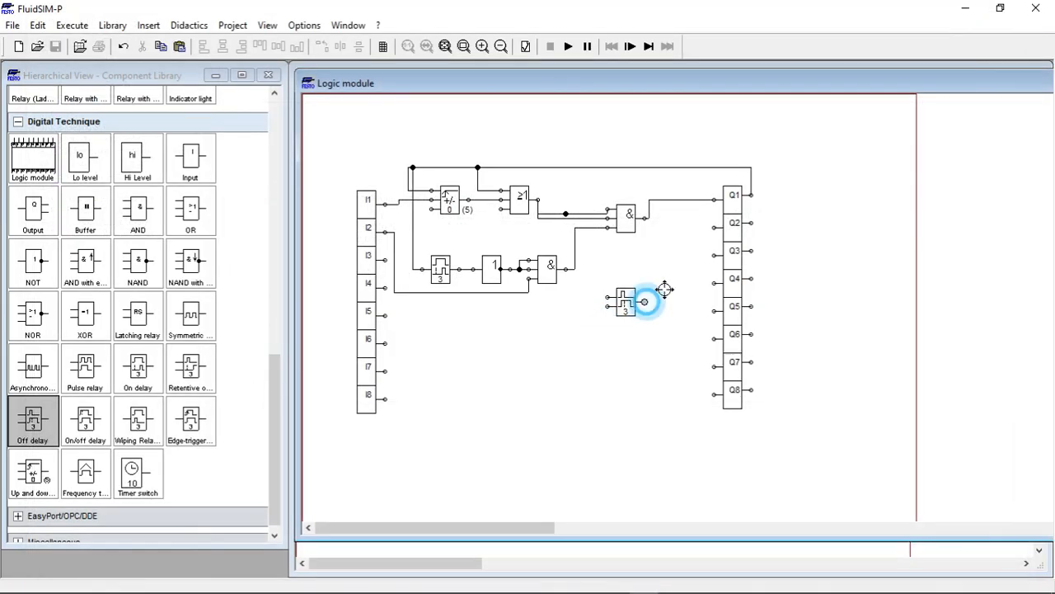
pyautogui.click(713, 255)
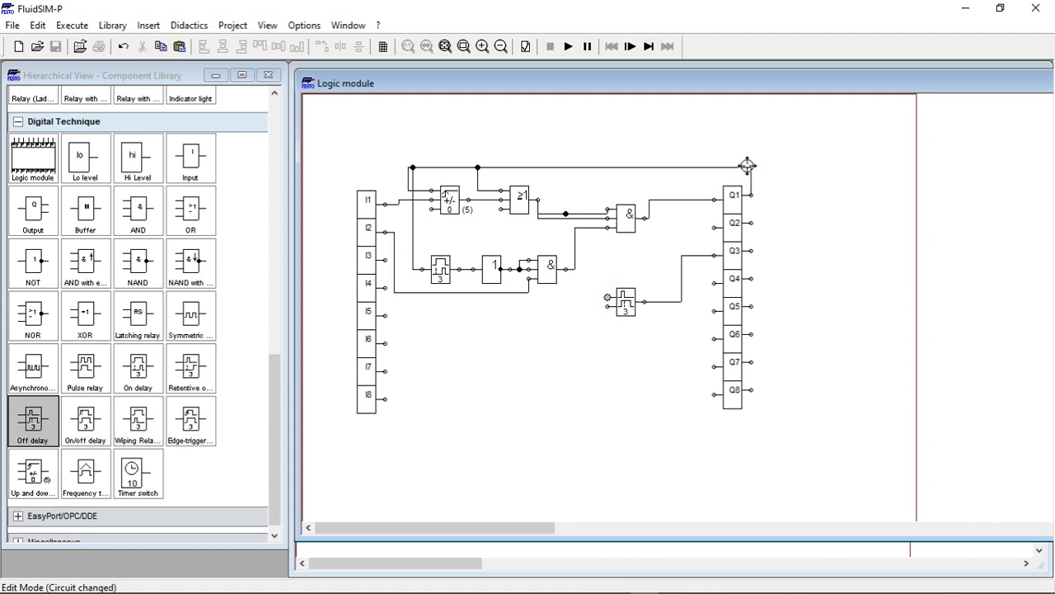
pyautogui.moveTo(747, 166); pyautogui.dragTo(746, 167)
pyautogui.moveTo(598, 200); pyautogui.dragTo(803, 194)
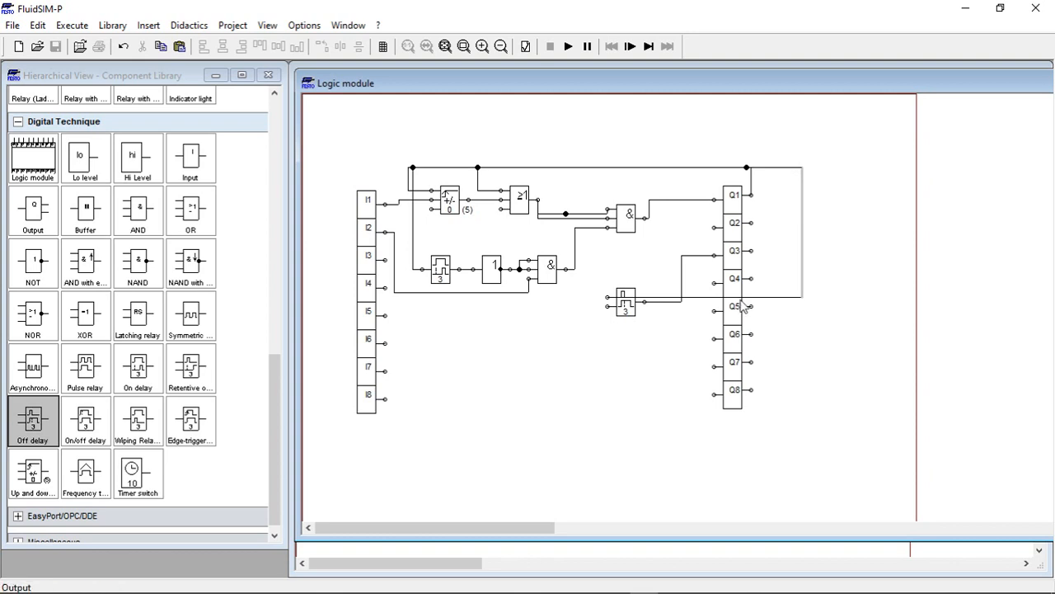
# - Reroute the Off delay's trigger wire below Q8 and shift the block and the wire's vertical segment apart
pyautogui.click(742, 302)
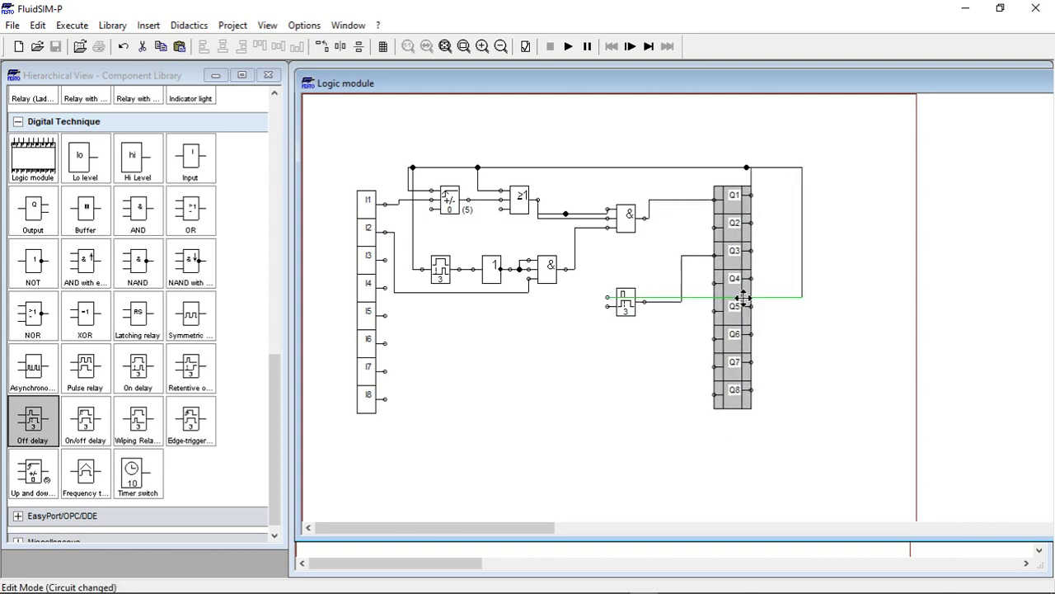
pyautogui.moveTo(770, 297); pyautogui.dragTo(769, 430)
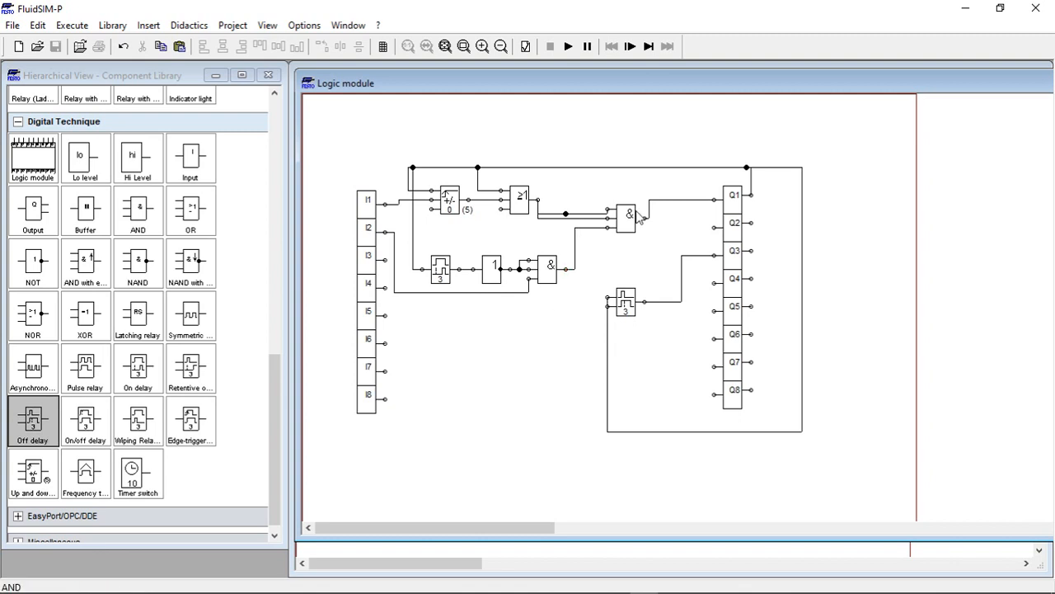
pyautogui.moveTo(624, 310); pyautogui.dragTo(579, 322)
pyautogui.click(617, 325)
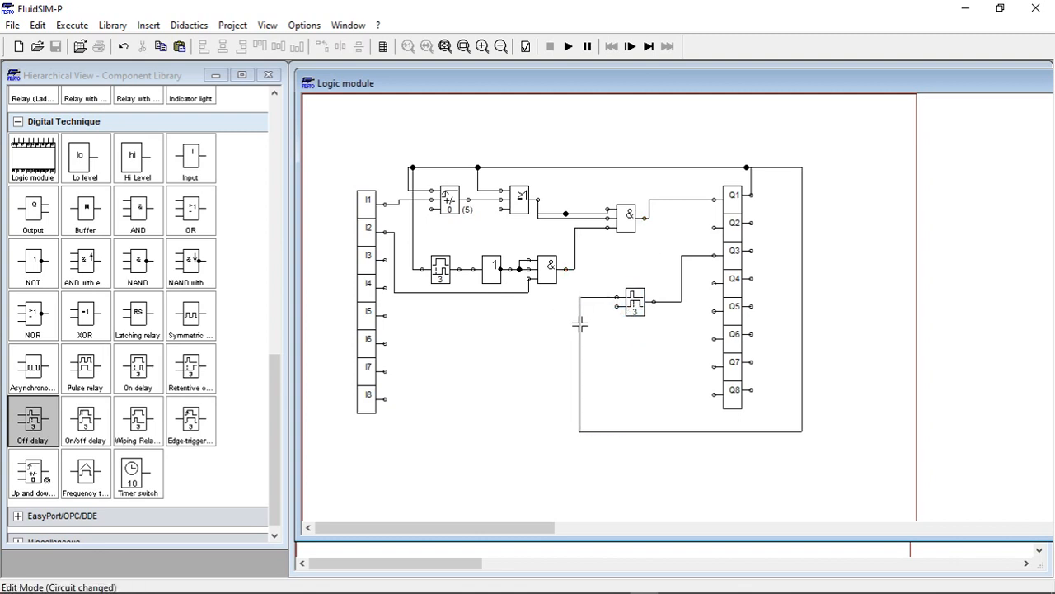
pyautogui.click(626, 352)
# - Minimize the logic module's internal circuit and return to the main circuit
pyautogui.moveTo(836, 82); pyautogui.dragTo(660, 100)
pyautogui.click(938, 101)
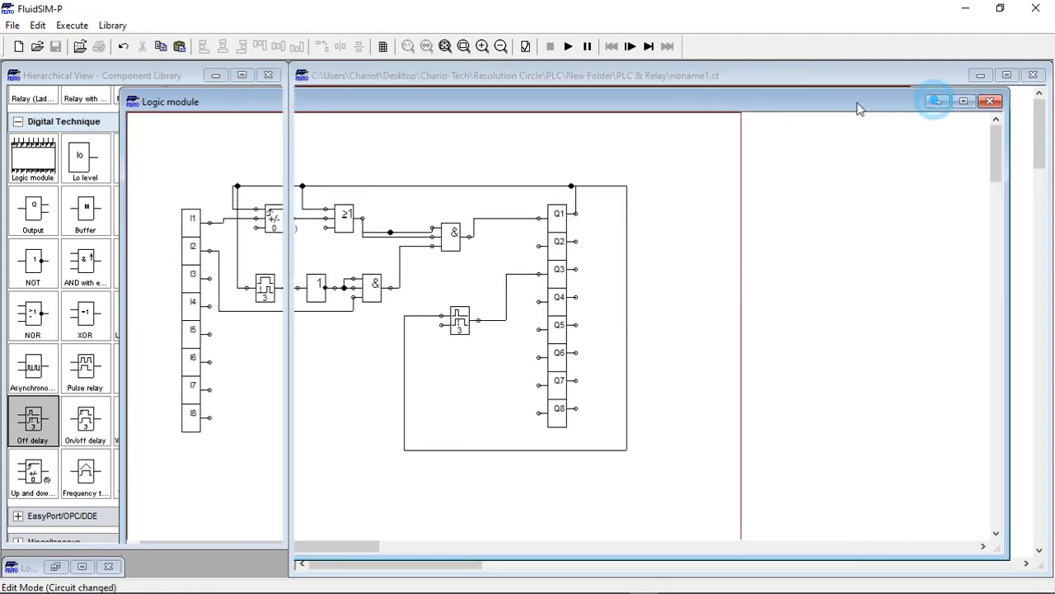
pyautogui.click(764, 254)
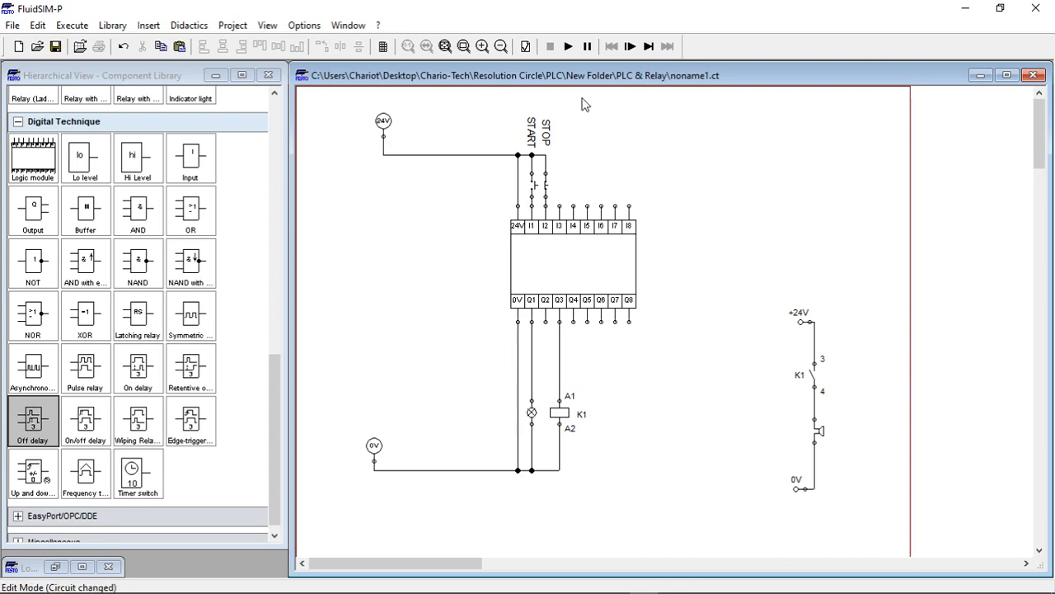
# - Start the simulation and pulse START five times to test the Q1 light and the K1 buzzer circuit
pyautogui.click(569, 47)
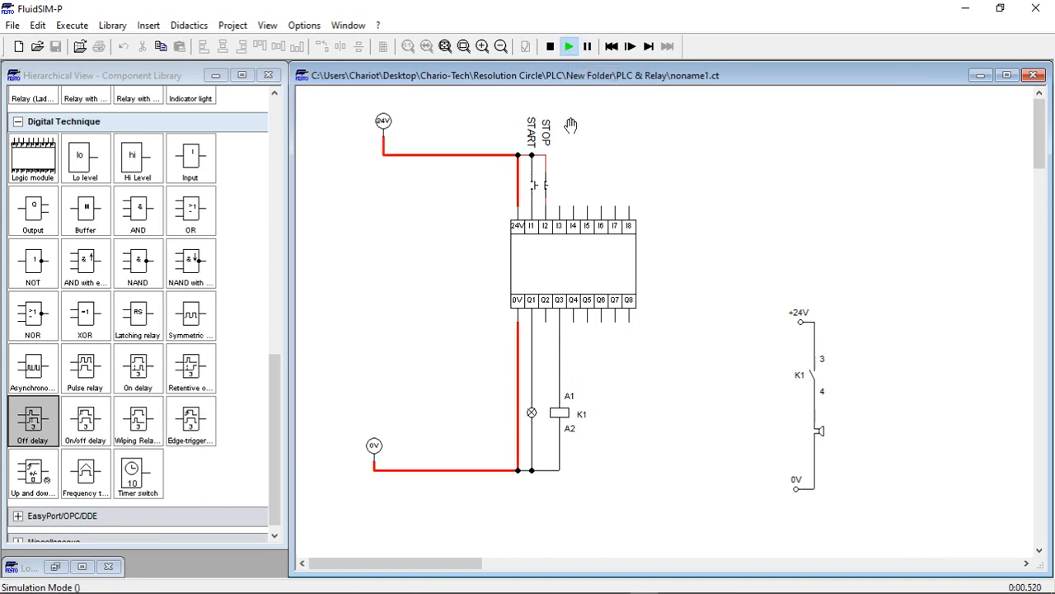
pyautogui.click(541, 178)
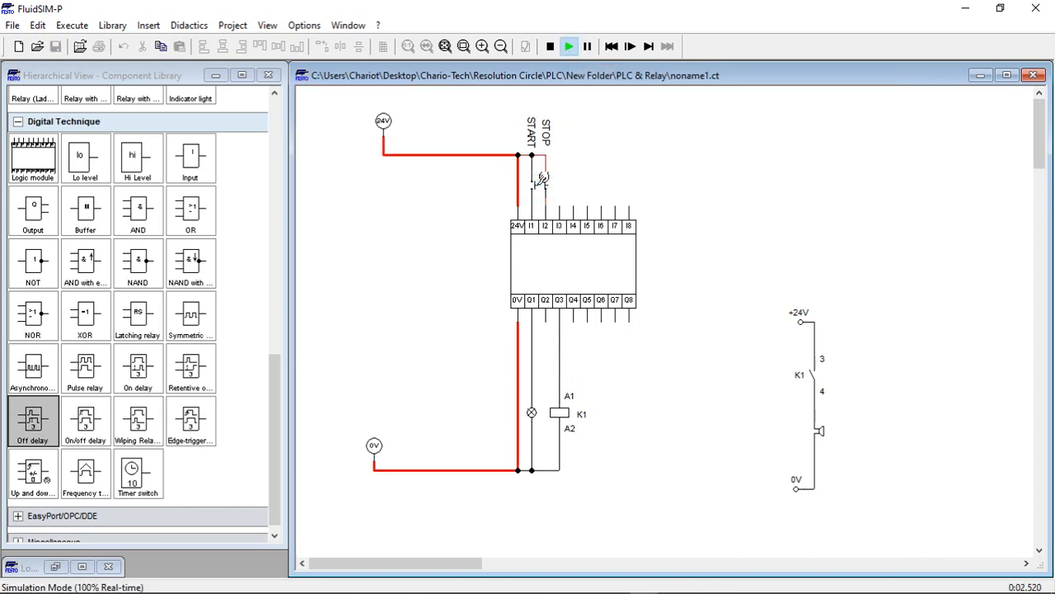
pyautogui.click(541, 178)
pyautogui.click(541, 178)
pyautogui.click(541, 178)
pyautogui.click(541, 178)
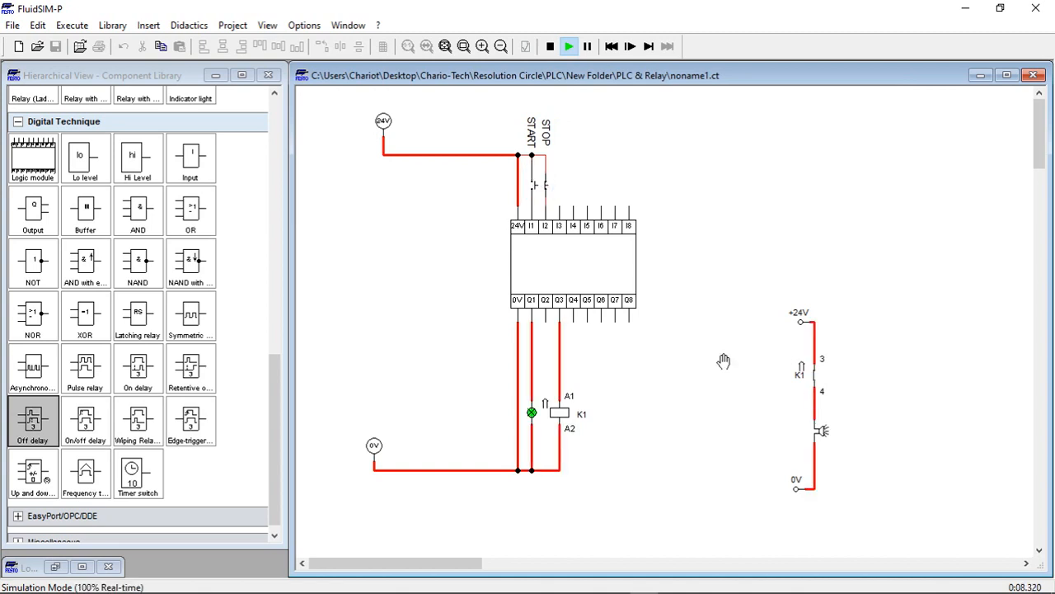
# - Enable sound for the buzzer in the sound options
pyautogui.click(305, 25)
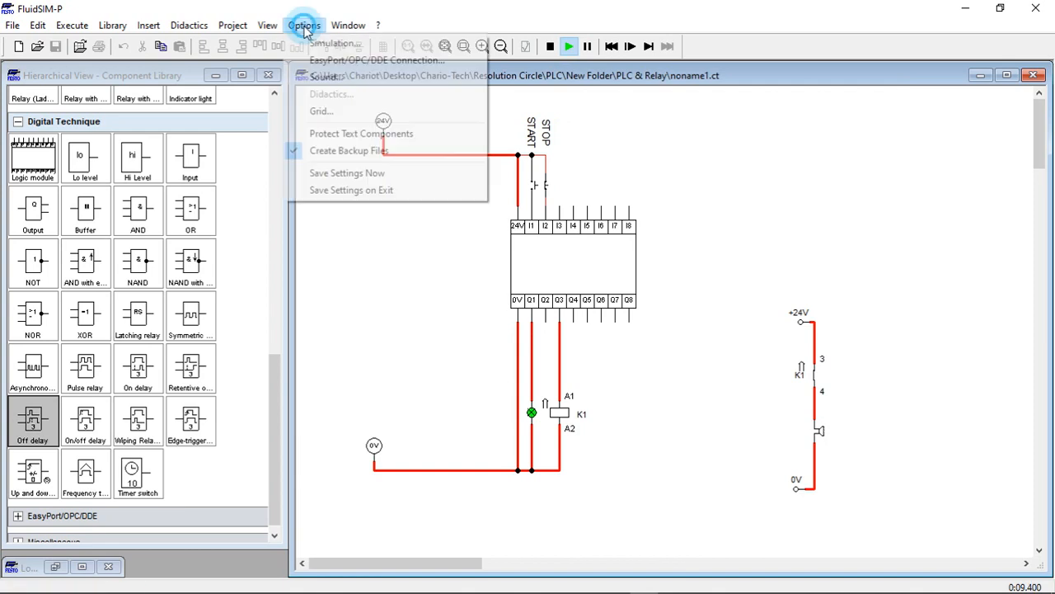
pyautogui.click(316, 78)
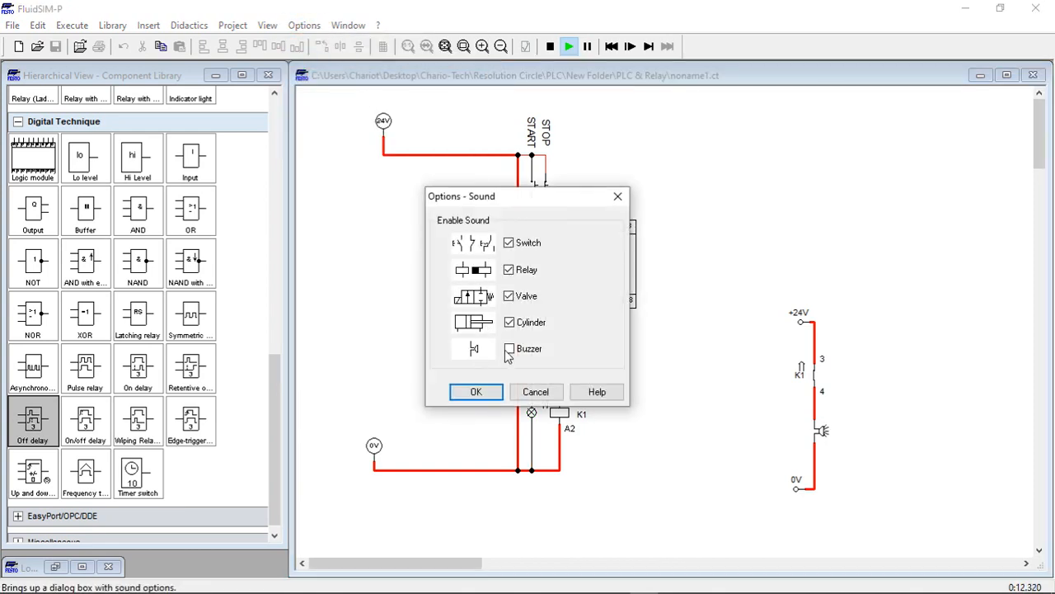
pyautogui.click(509, 350)
pyautogui.click(482, 394)
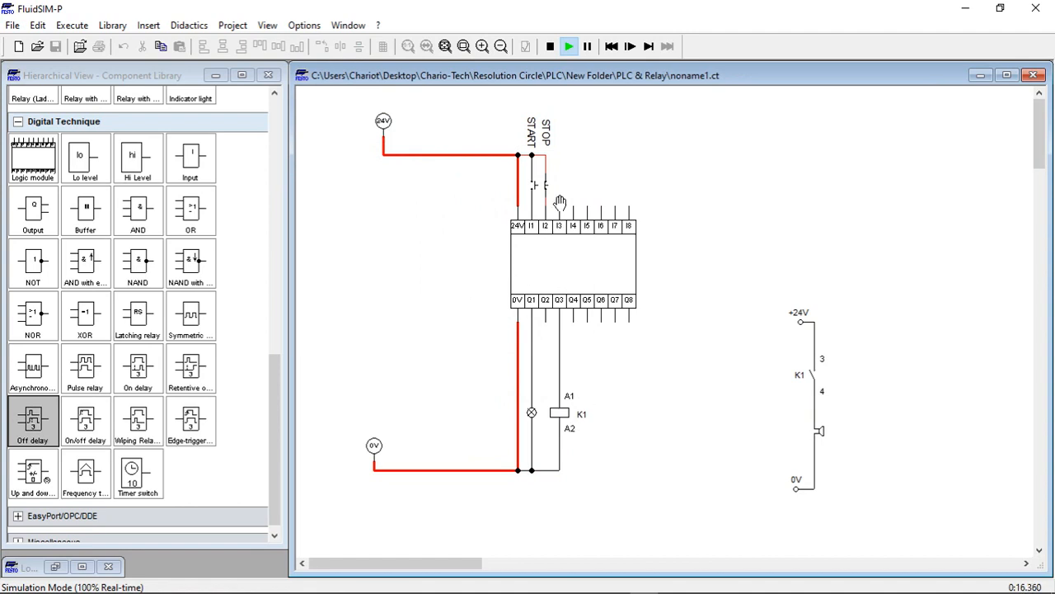
# - Pulse START in two rounds of five to retest the light and the delayed buzzer, then stop the simulation
pyautogui.click(542, 175)
pyautogui.click(541, 176)
pyautogui.click(542, 177)
pyautogui.click(541, 178)
pyautogui.click(540, 179)
pyautogui.click(538, 183)
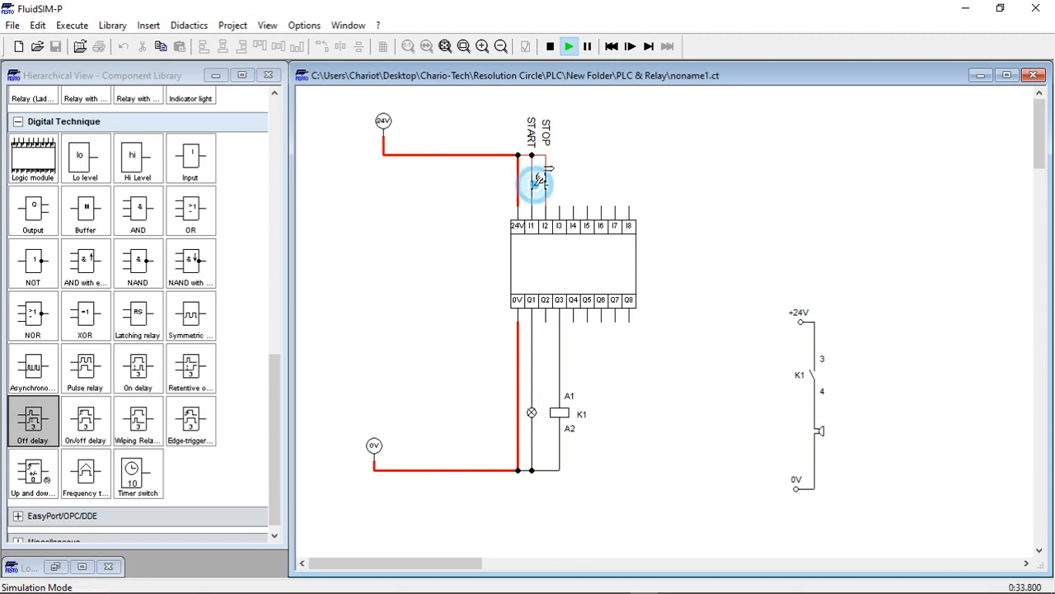
pyautogui.click(538, 183)
pyautogui.click(537, 184)
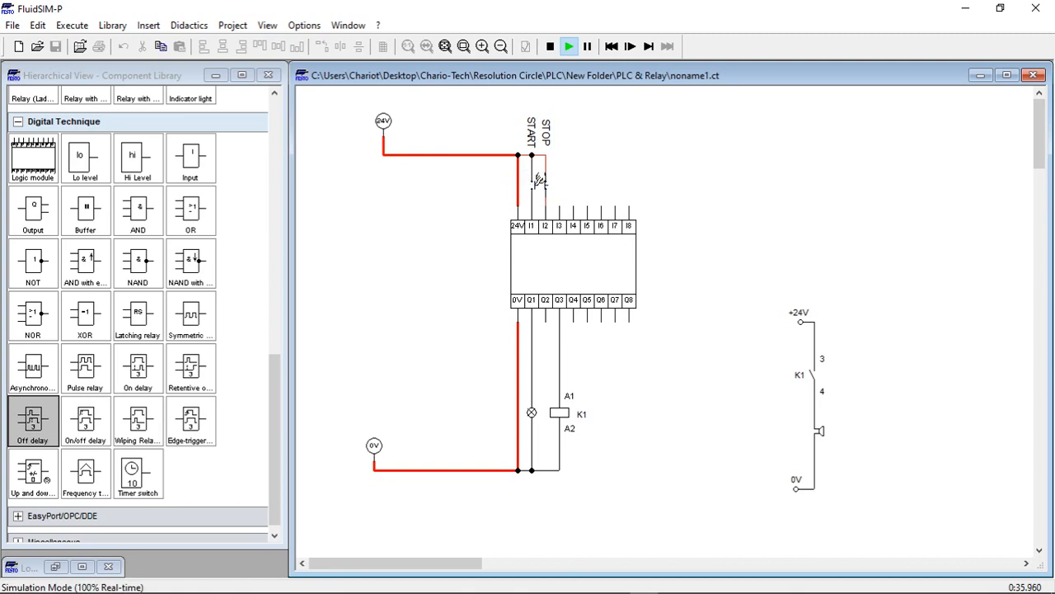
pyautogui.click(537, 183)
pyautogui.click(536, 183)
pyautogui.click(550, 47)
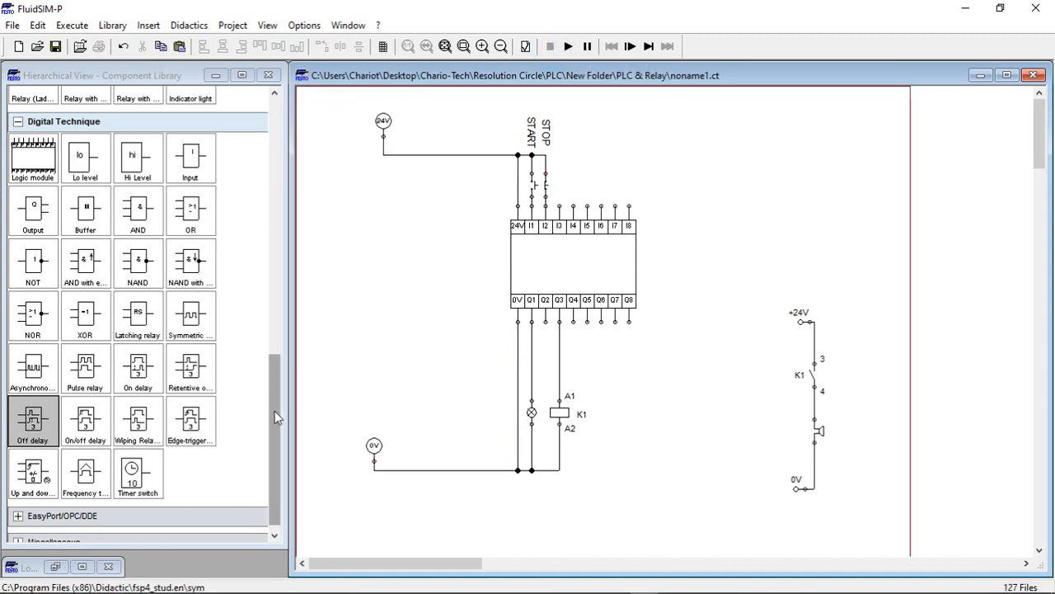
# - Select the whole K1 buzzer circuit and shift it slightly left toward the logic module
pyautogui.moveTo(275, 416); pyautogui.dragTo(292, 154)
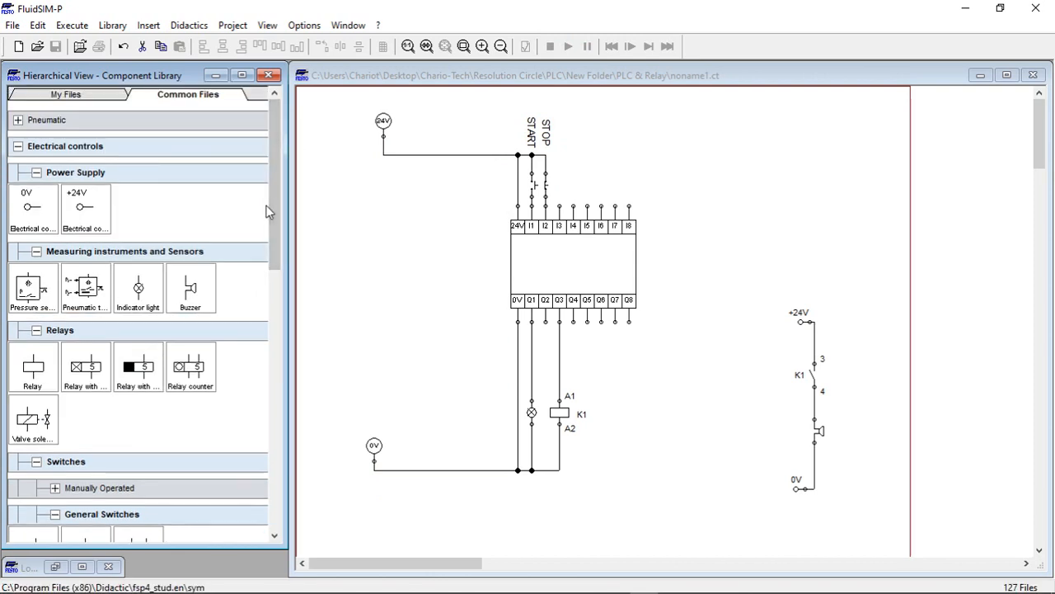
pyautogui.click(742, 237)
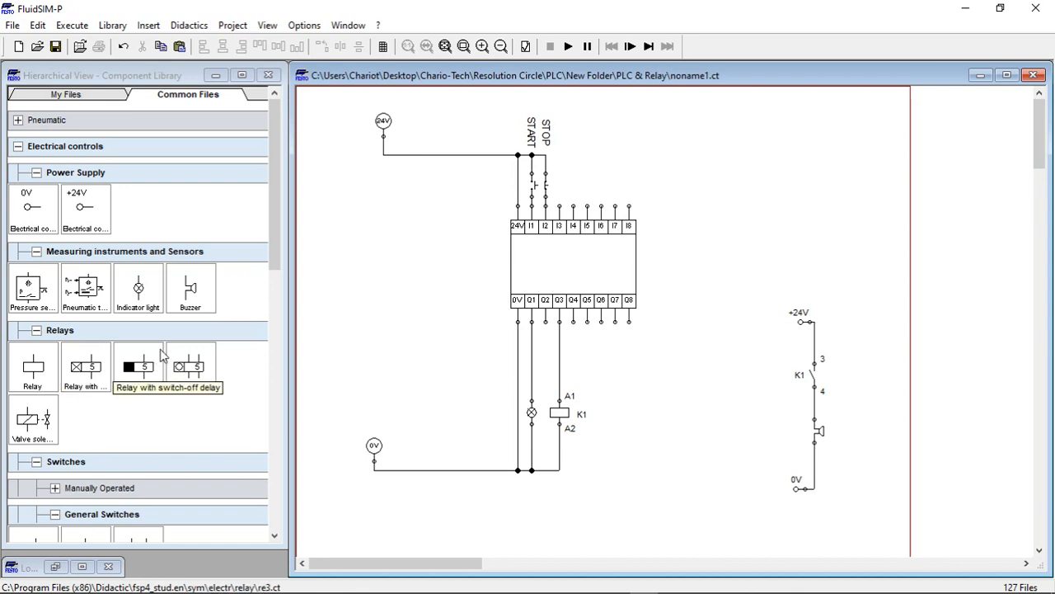
pyautogui.moveTo(723, 266); pyautogui.dragTo(846, 528)
pyautogui.moveTo(821, 431); pyautogui.dragTo(776, 427)
pyautogui.click(673, 434)
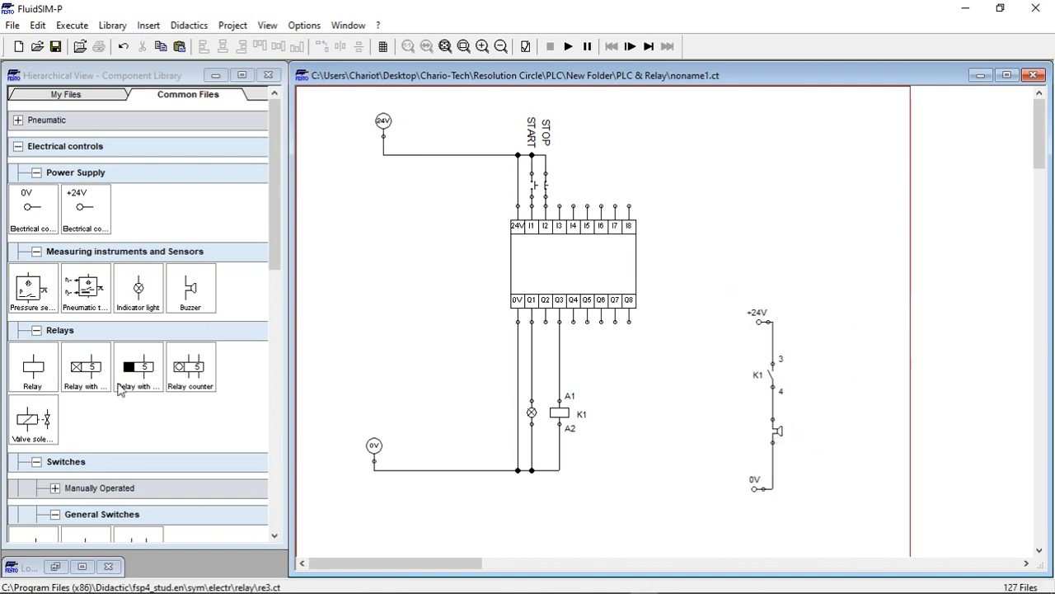
# - Place a relay with switch-on delay and a relay counter near the buzzer circuit and consult the relay counter's component description
pyautogui.moveTo(86, 367); pyautogui.dragTo(824, 375)
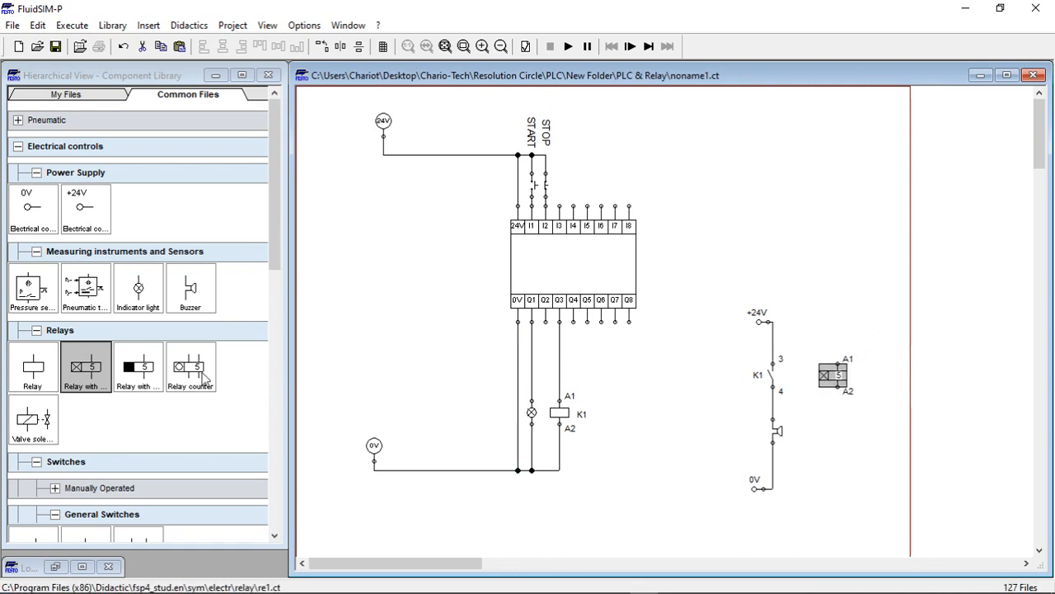
pyautogui.moveTo(200, 379); pyautogui.dragTo(828, 289)
pyautogui.rightClick(823, 282)
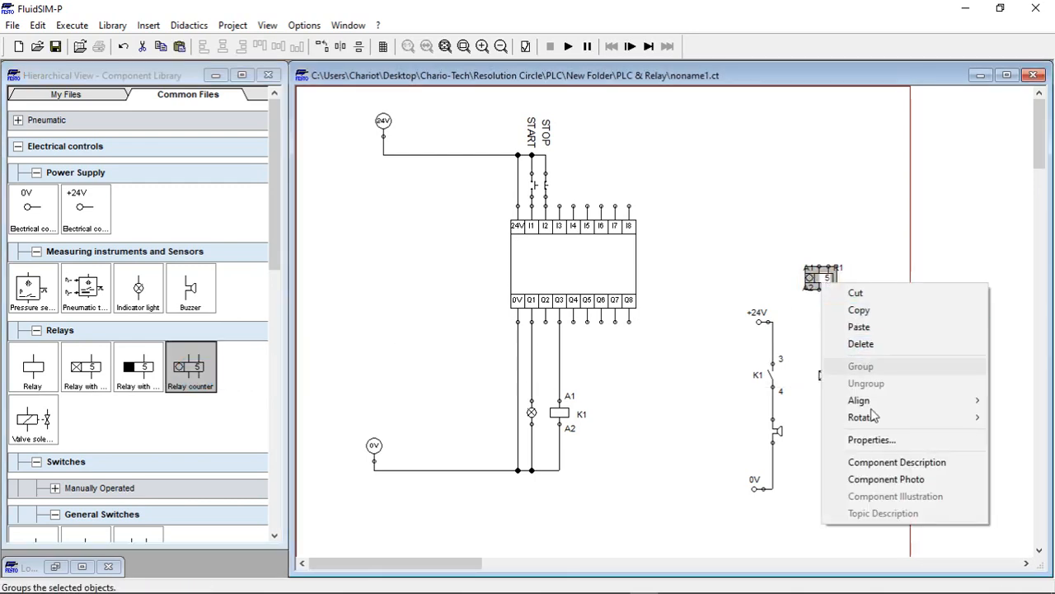
pyautogui.click(886, 465)
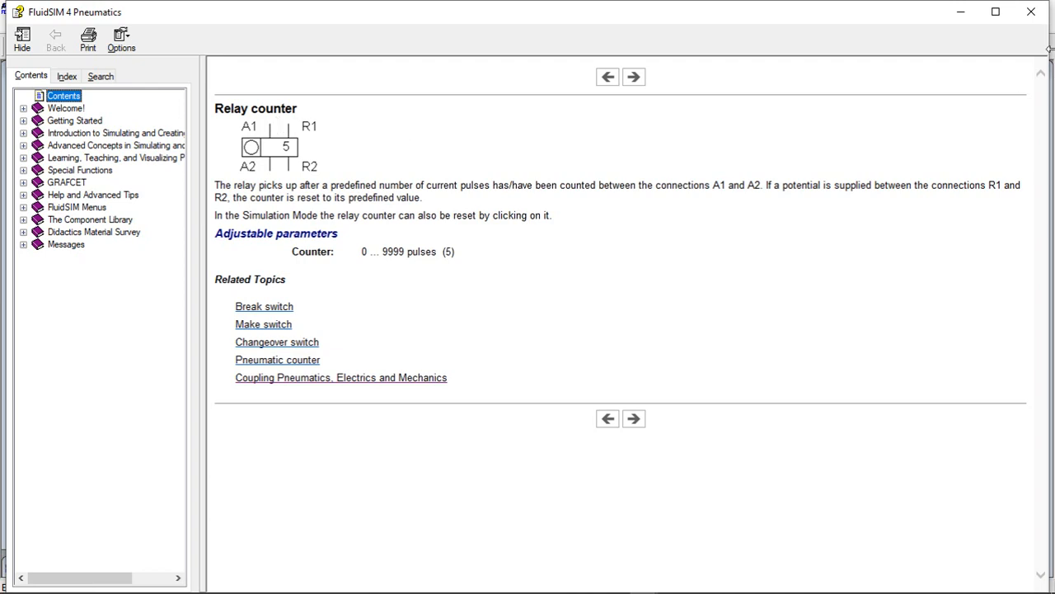
pyautogui.click(1031, 13)
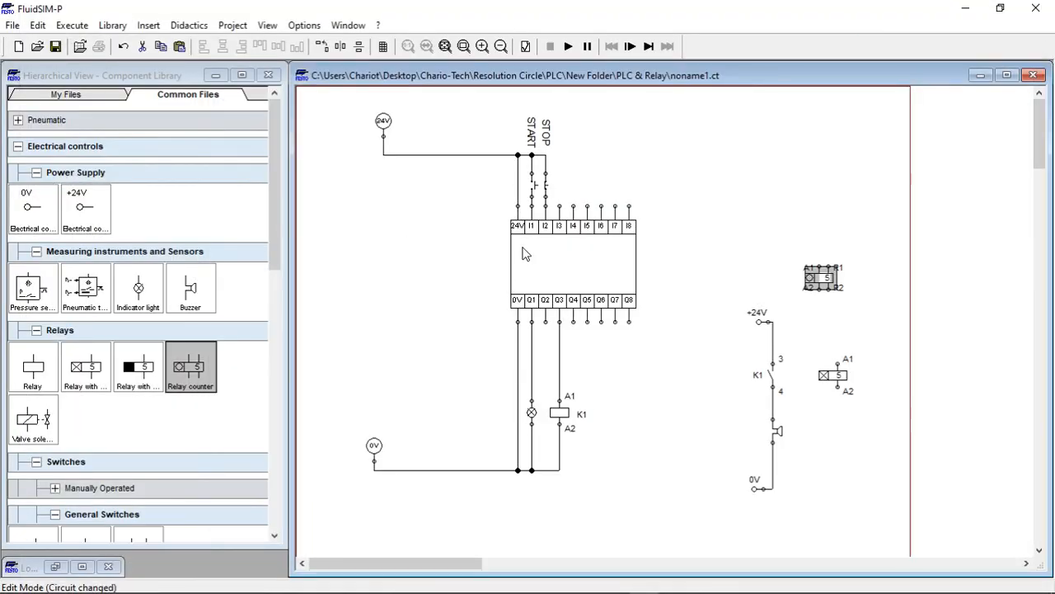
# - Delete the relay counter and the relay with switch-on delay near the buzzer circuit
pyautogui.moveTo(788, 175); pyautogui.dragTo(866, 445)
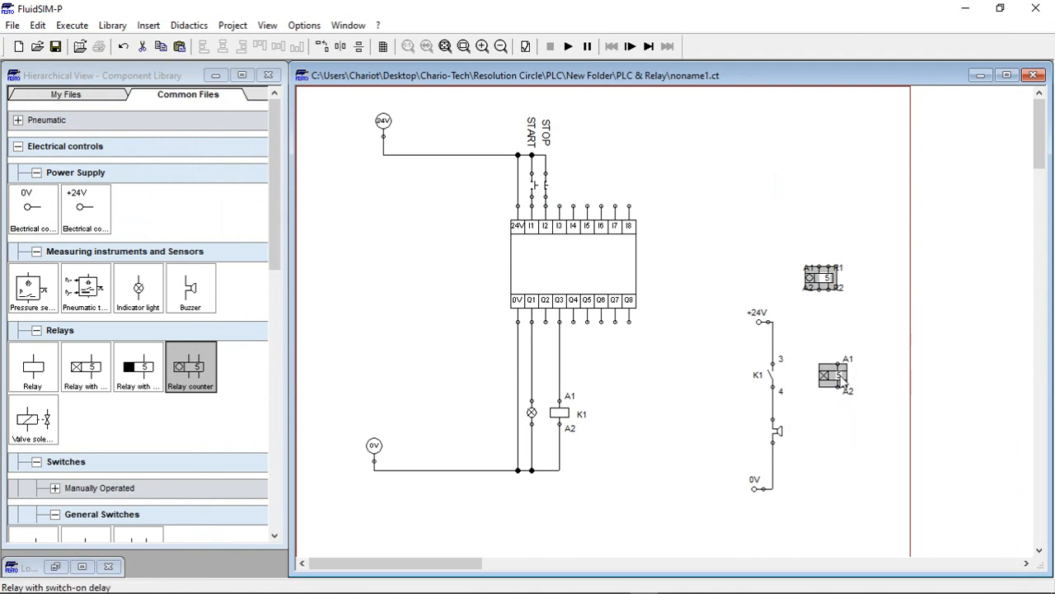
pyautogui.press('Delete')
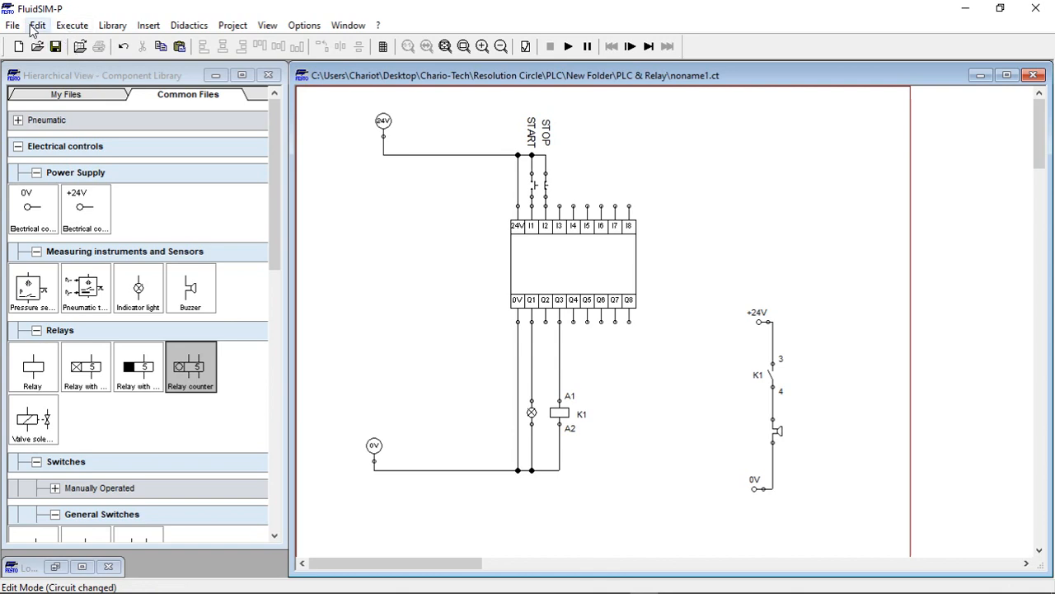
pyautogui.click(190, 26)
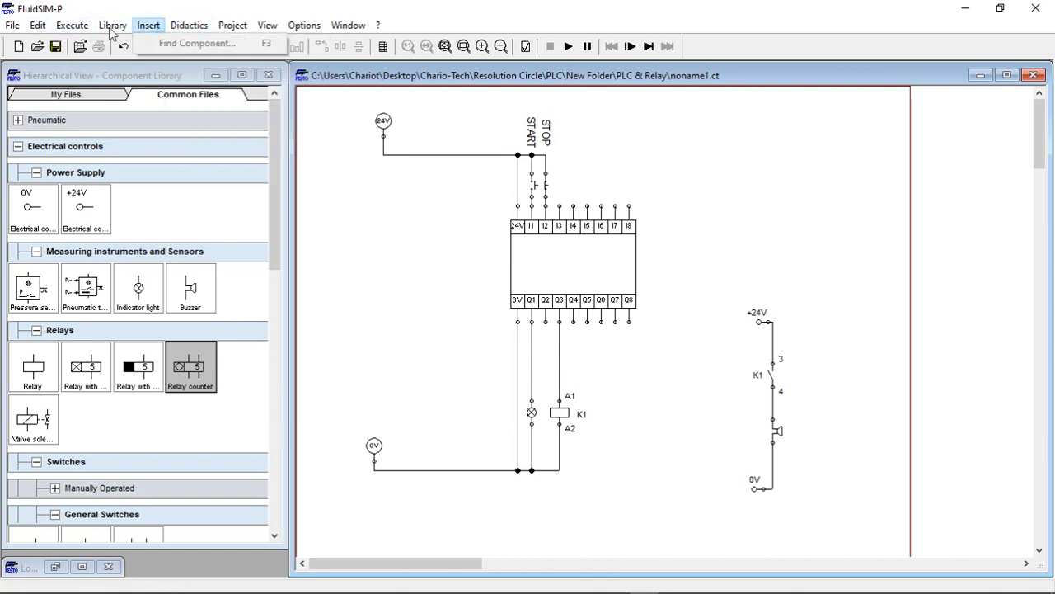
pyautogui.moveTo(72, 26)
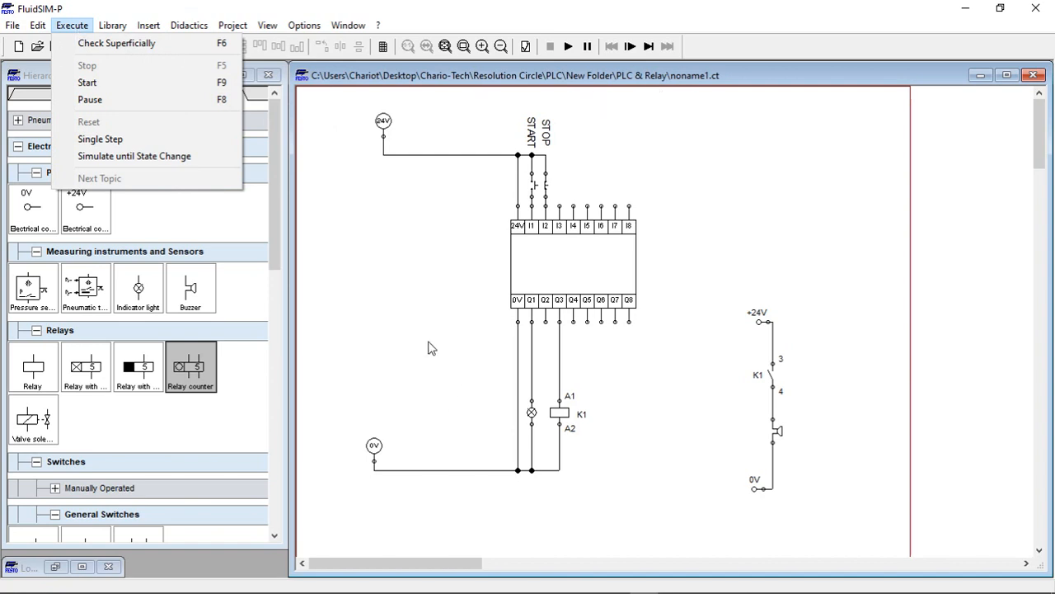